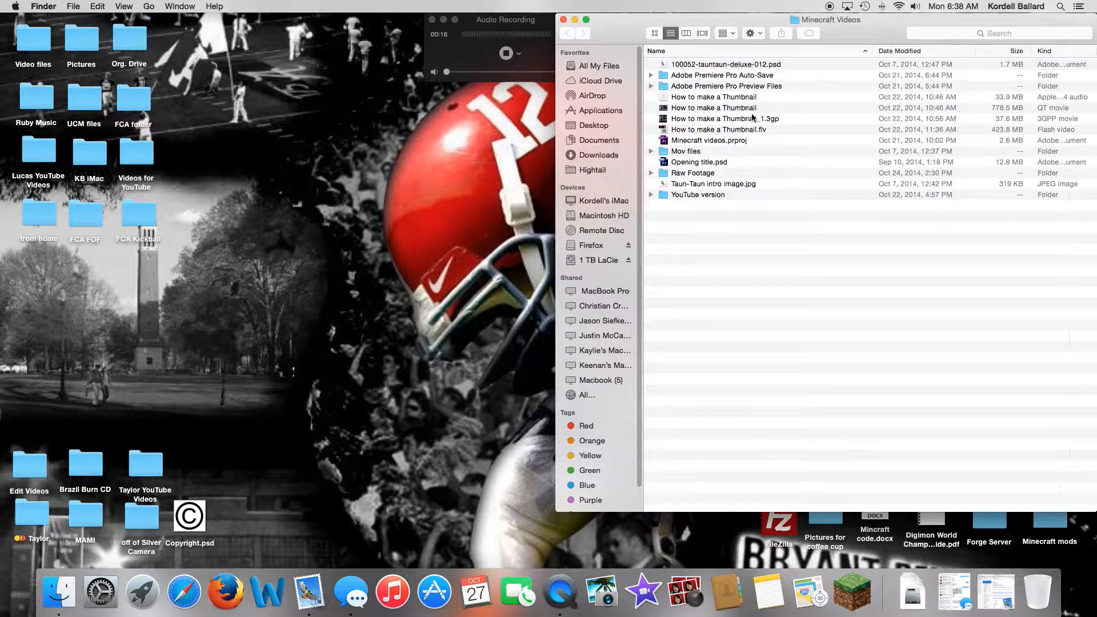
- Open the Minecraft videos.prproj project in Premiere Pro and add a new bin named Adventure 9
{"action": "double_click", "coordinate": [708, 141]}
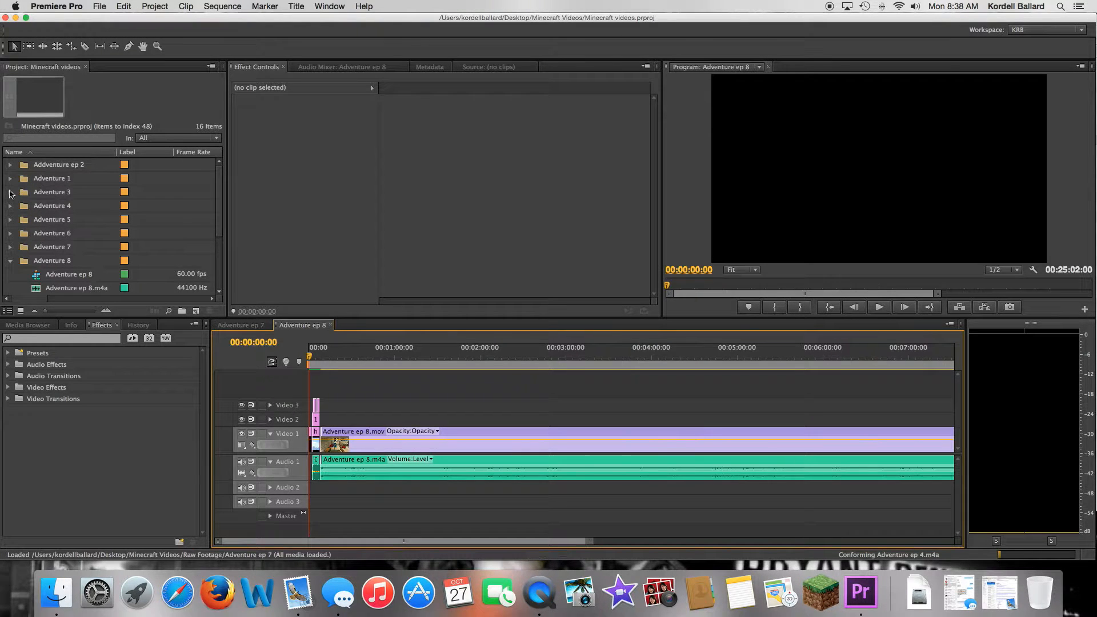
{"action": "left_click", "coordinate": [9, 262]}
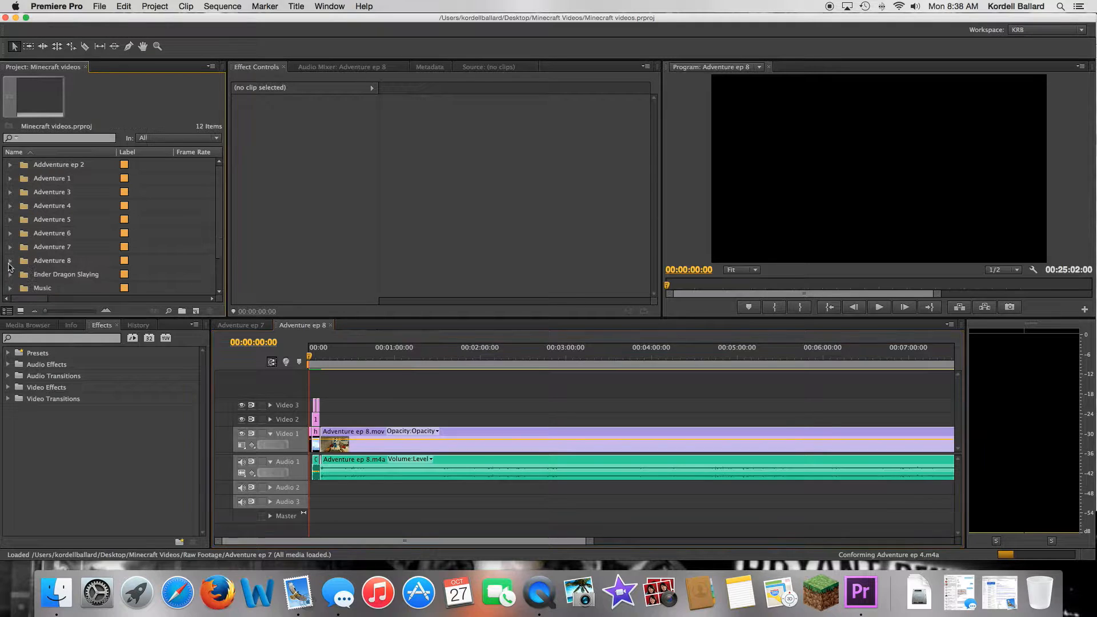
{"action": "scroll", "coordinate": [84, 271], "scroll_direction": "down", "scroll_amount": 3}
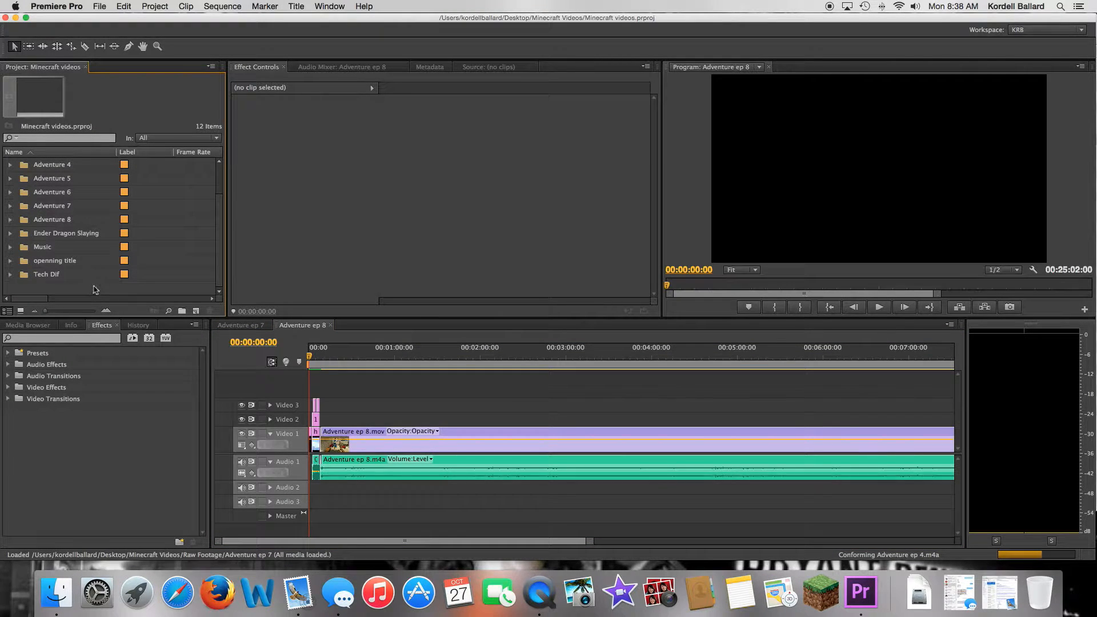
{"action": "left_click", "coordinate": [184, 311]}
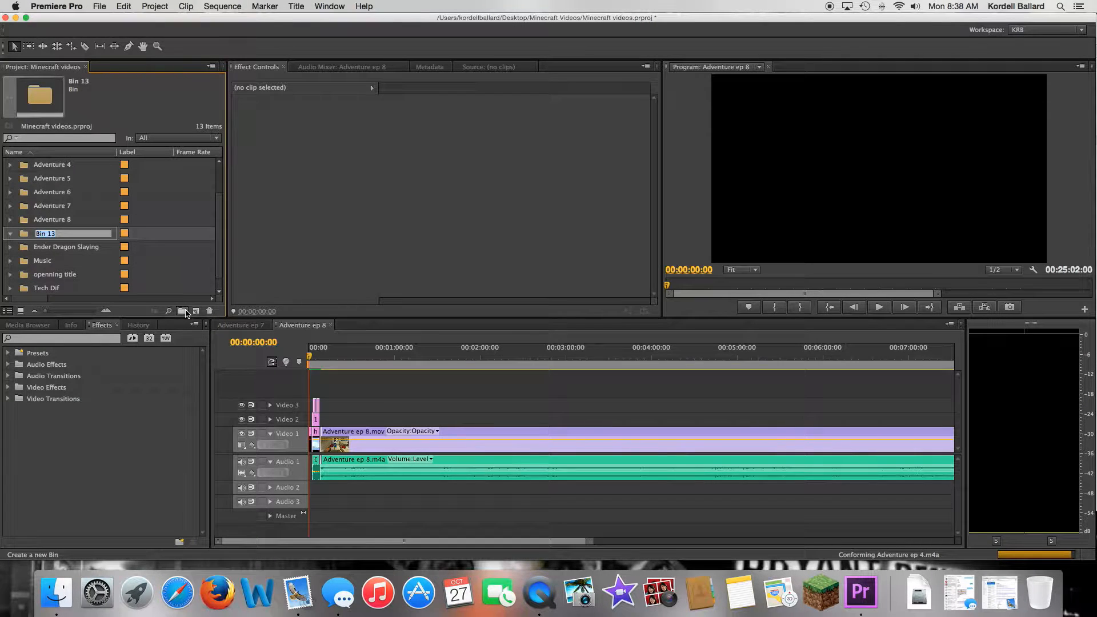
{"action": "type", "text": "Adventure 9"}
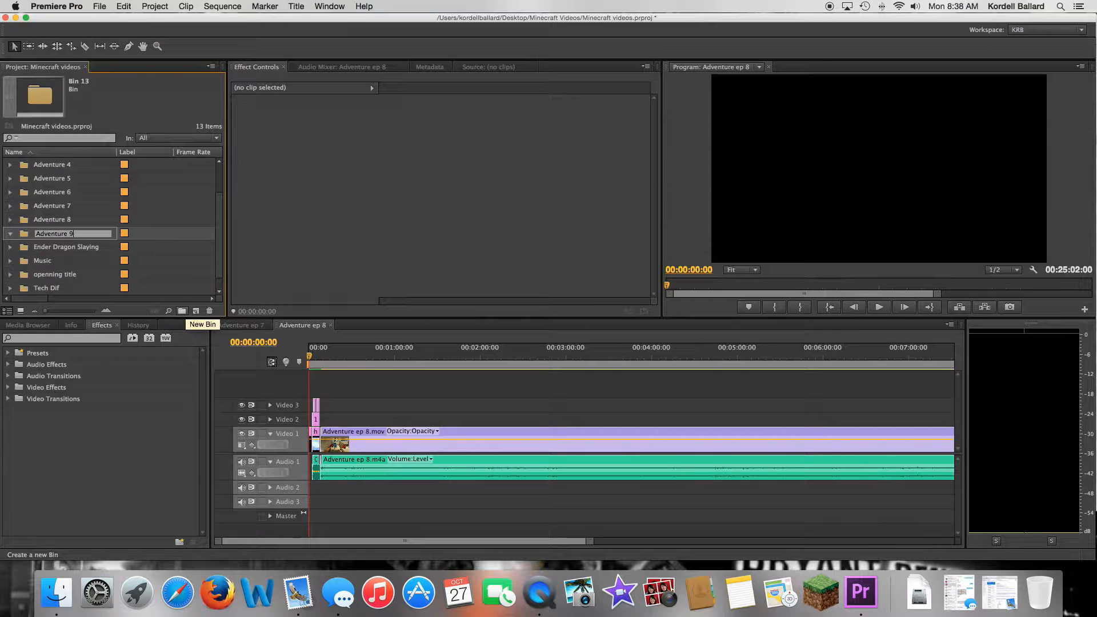
{"action": "key", "text": "Tab"}
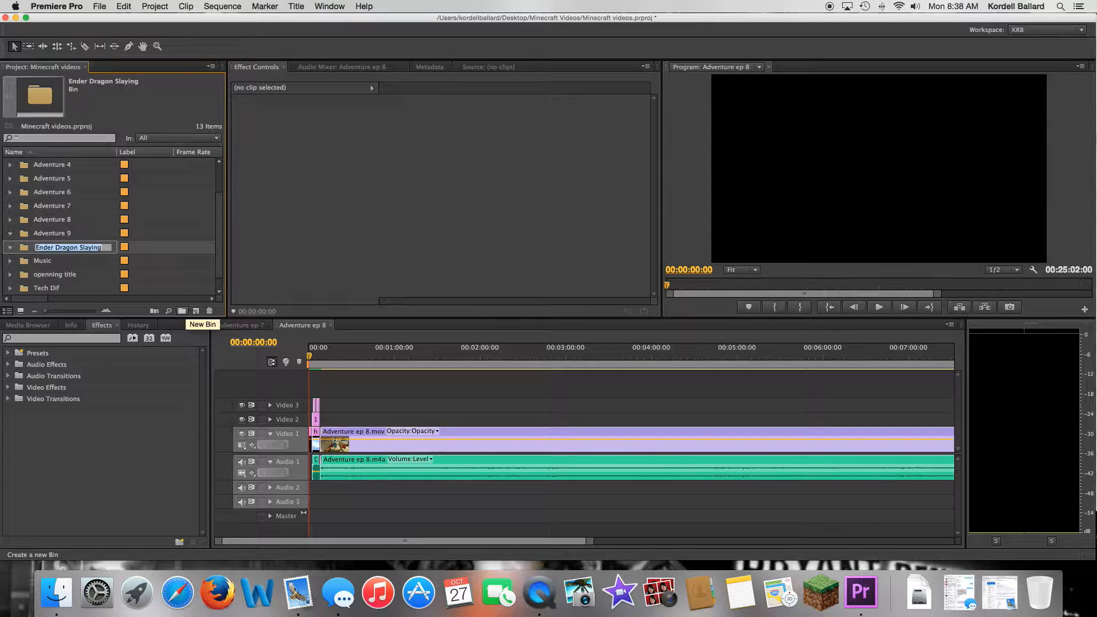
- Create a sequence named Adventure ep 9 inside the Adventure 9 bin, using the default DV-NTSC Widescreen 48kHz preset
{"action": "left_click", "coordinate": [38, 232]}
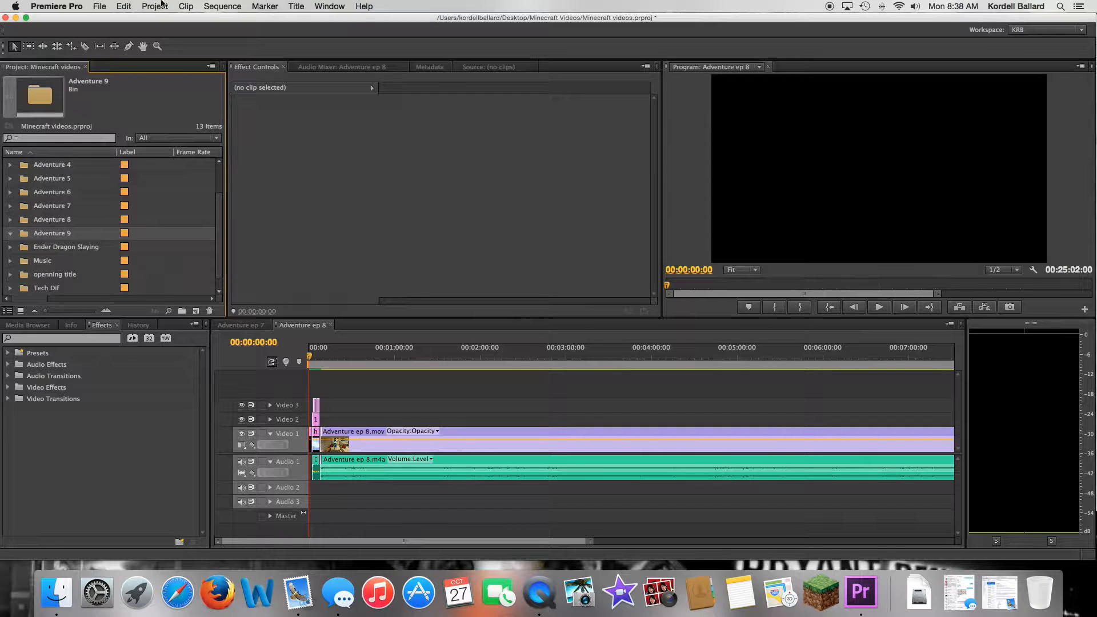
{"action": "left_click", "coordinate": [210, 6]}
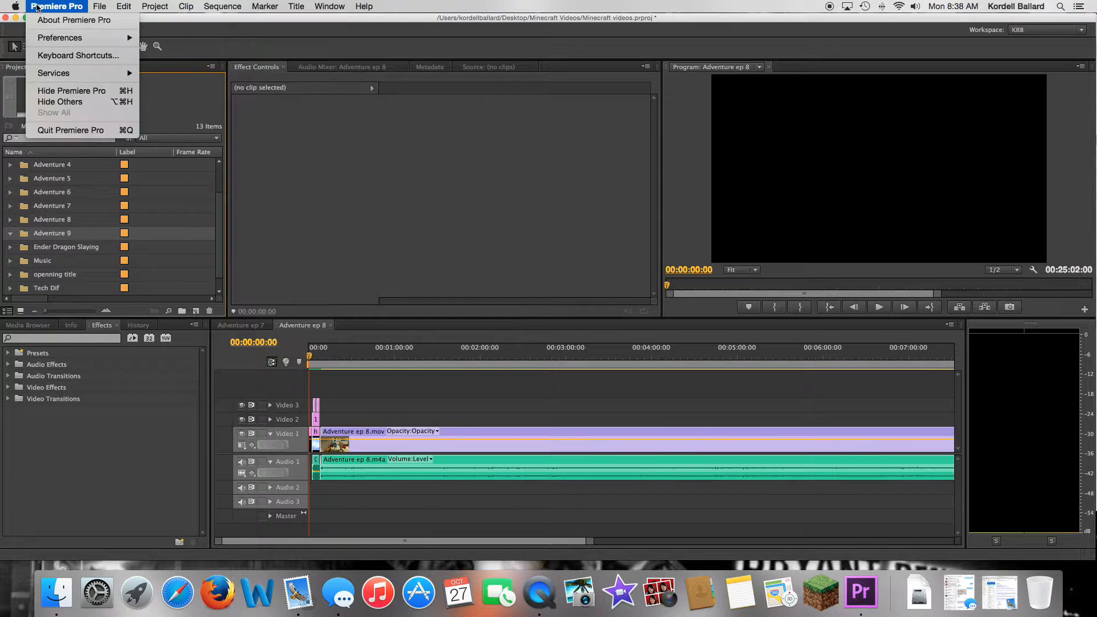
{"action": "mouse_move", "coordinate": [103, 20]}
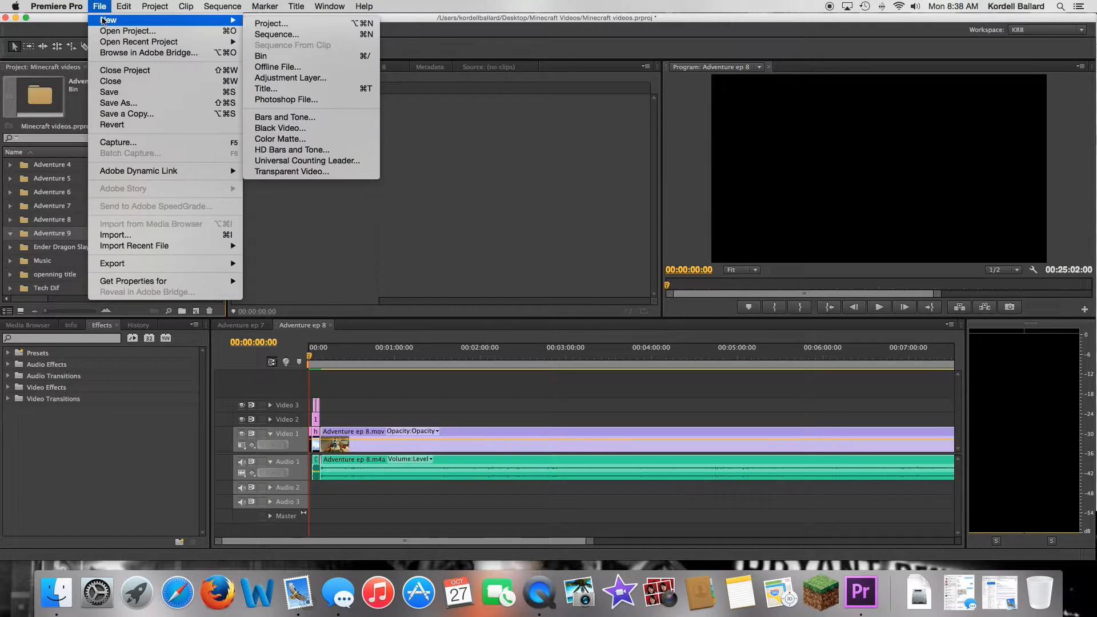
{"action": "left_click", "coordinate": [306, 35]}
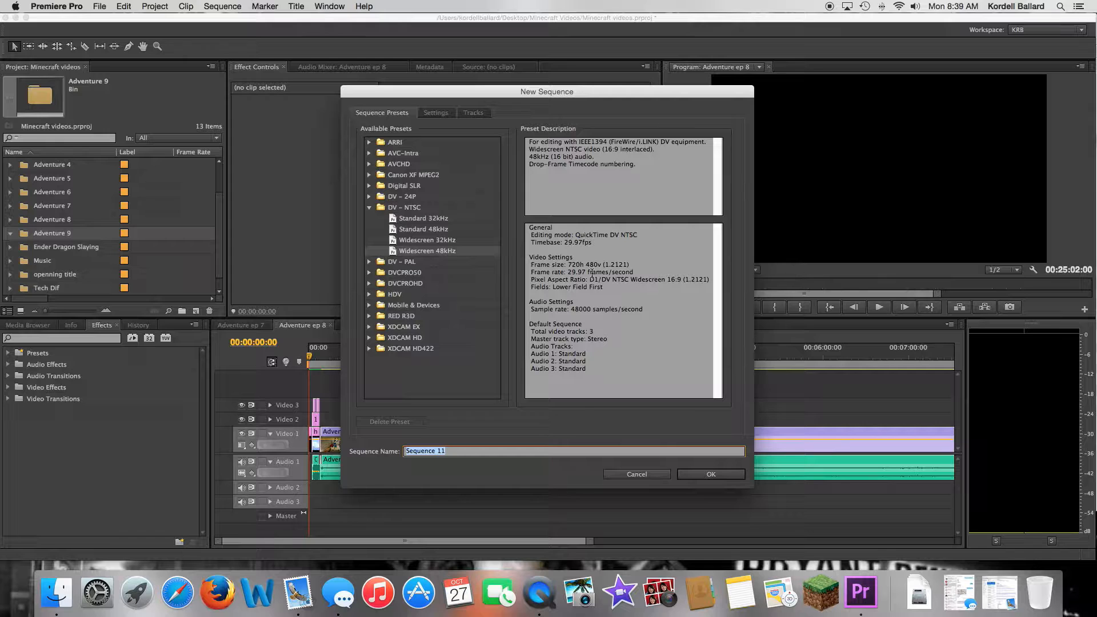
{"action": "type", "text": "Adventure ep 9"}
{"action": "key", "text": "Return"}
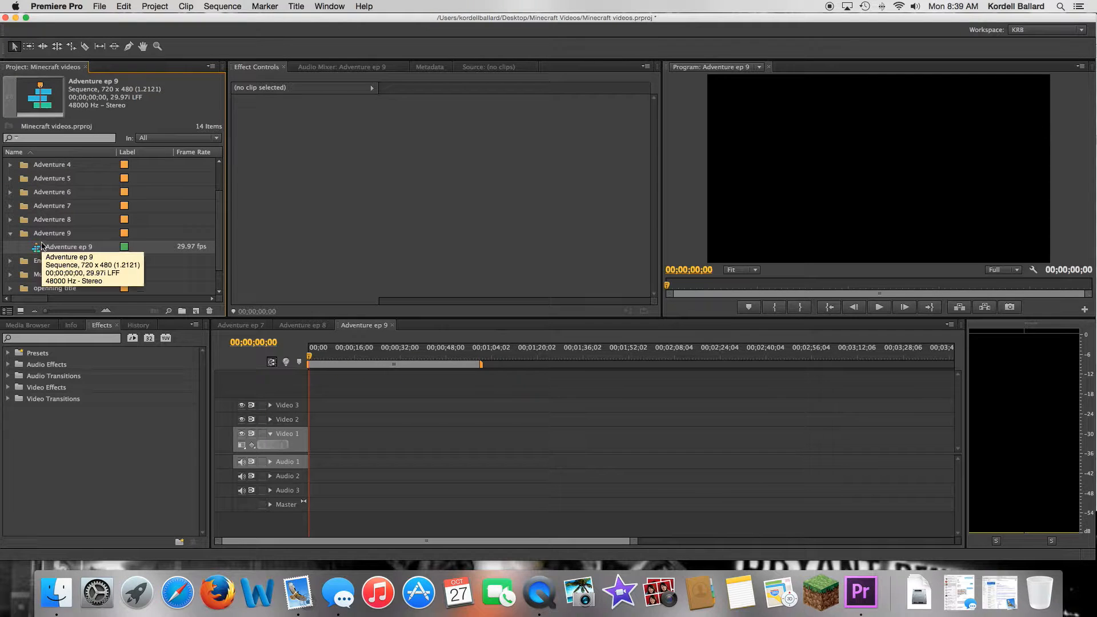
- Import both Adventure 9 files, audio and video, from the Raw Footage folder in Minecraft Videos, and lower the system volume
{"action": "left_click", "coordinate": [117, 6]}
{"action": "mouse_move", "coordinate": [99, 7]}
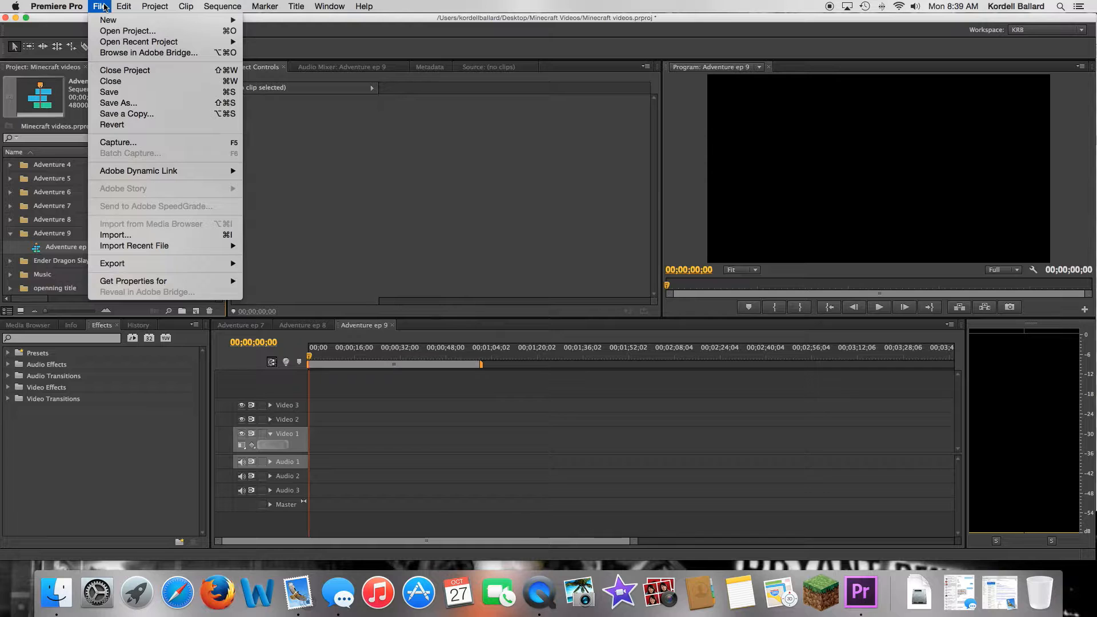
{"action": "left_click", "coordinate": [118, 236]}
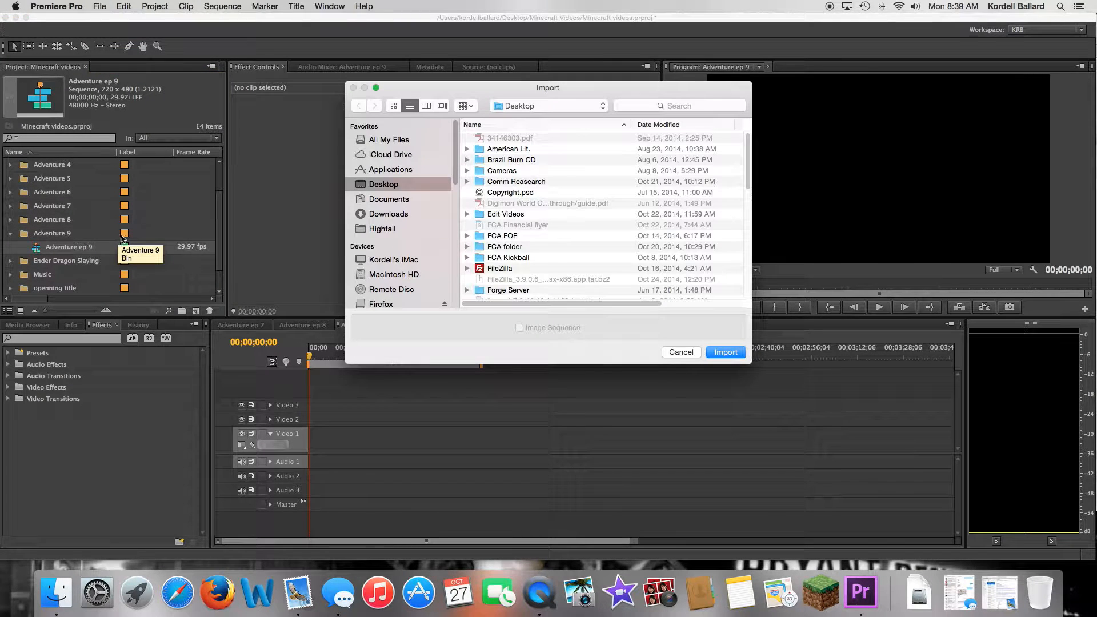
{"action": "scroll", "coordinate": [559, 234], "scroll_direction": "down", "scroll_amount": 10}
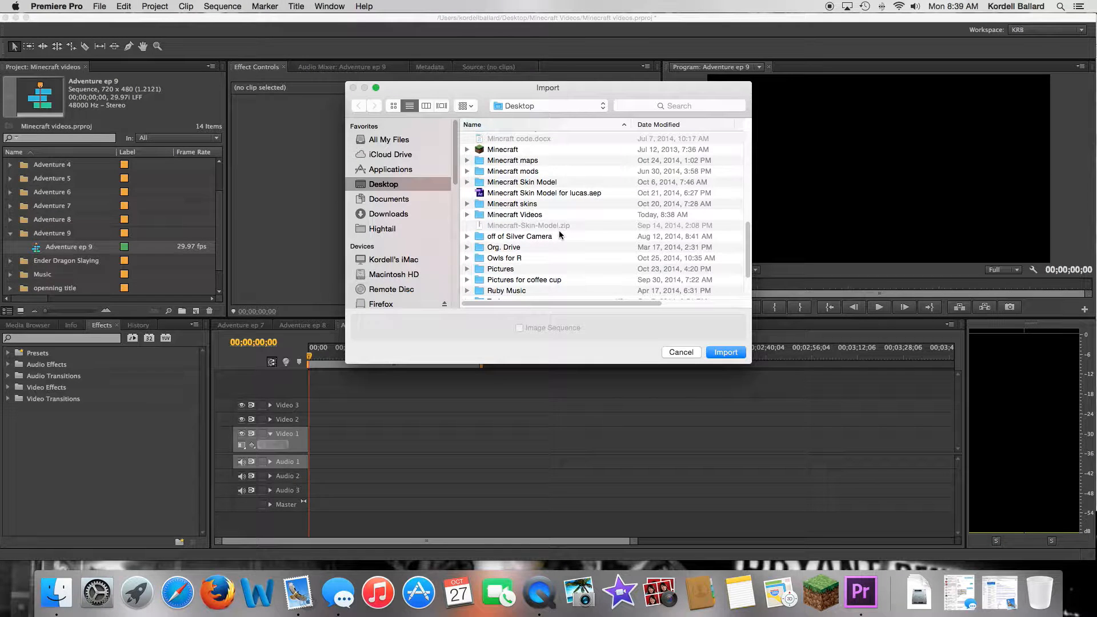
{"action": "double_click", "coordinate": [536, 216]}
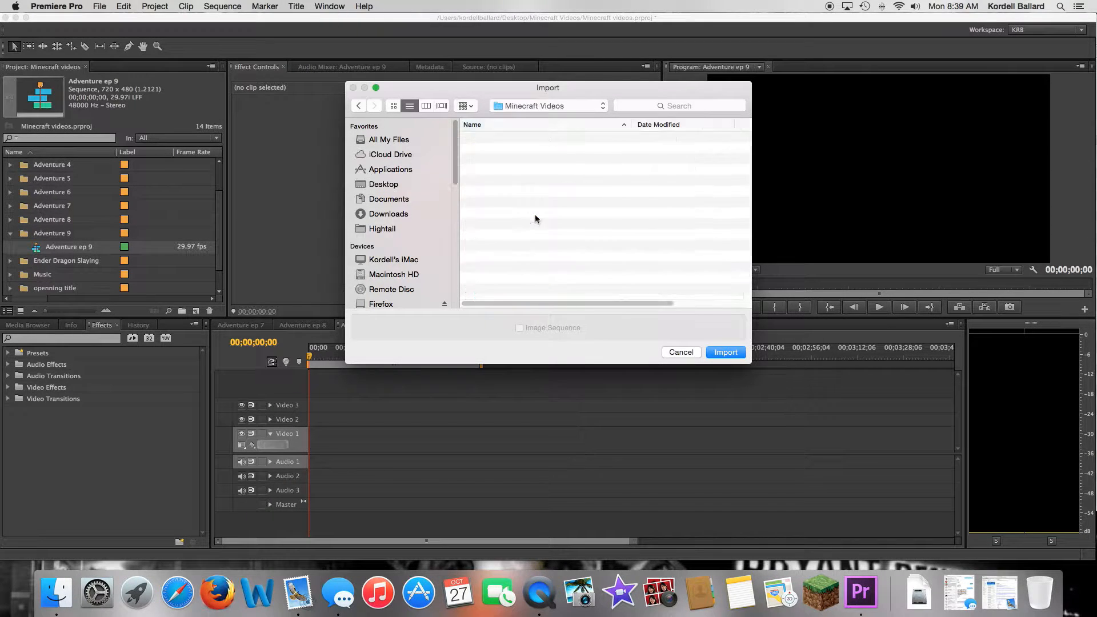
{"action": "double_click", "coordinate": [528, 247]}
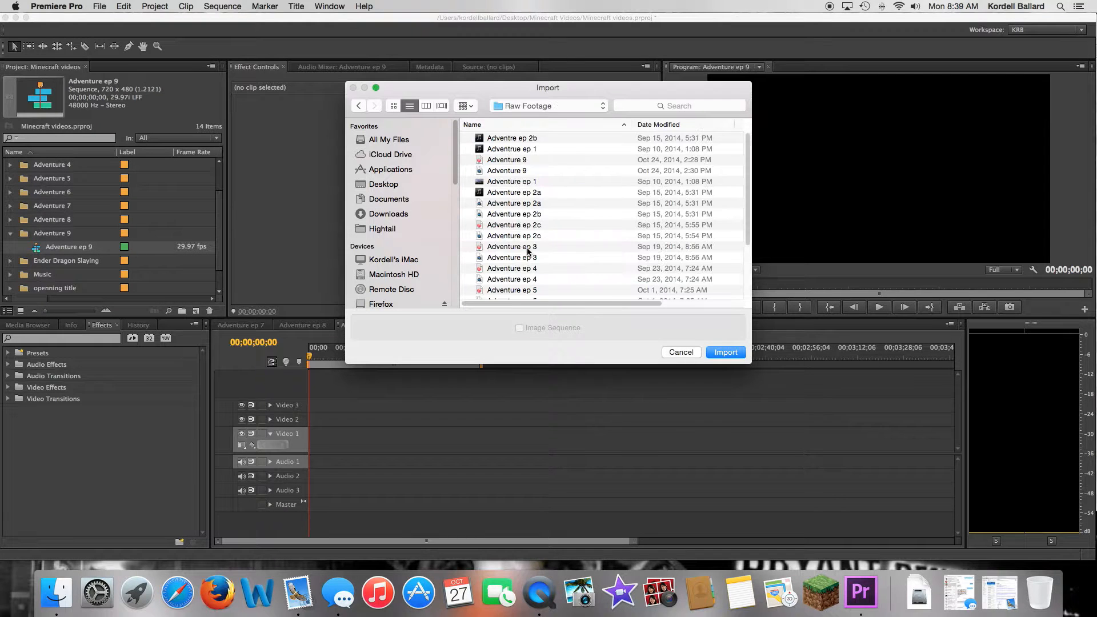
{"action": "left_click", "coordinate": [497, 163]}
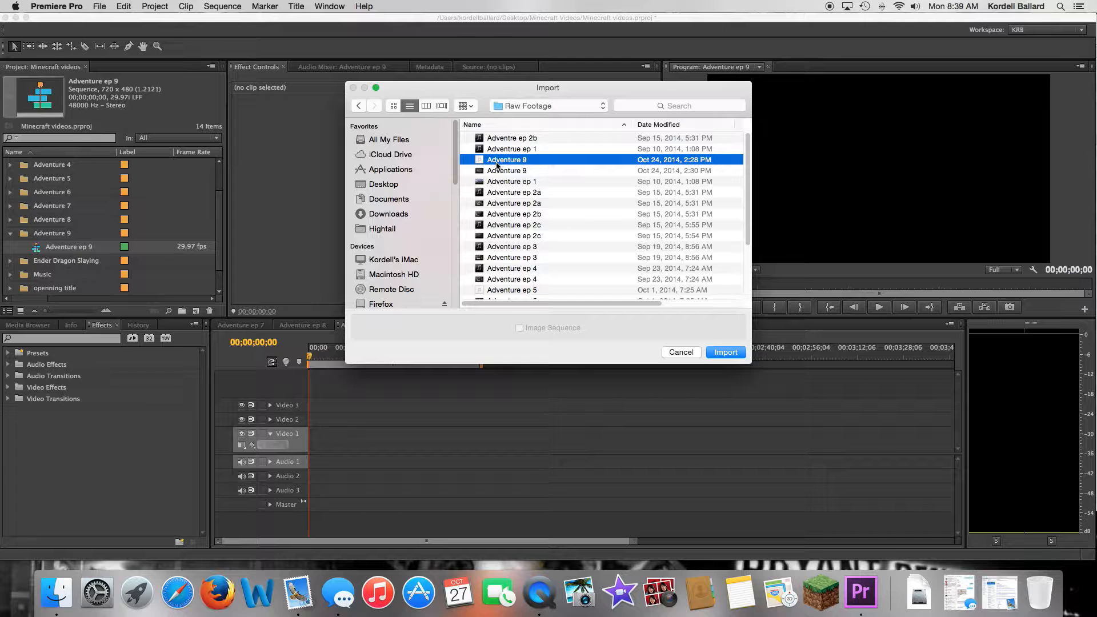
{"action": "left_click", "coordinate": [498, 173], "text": "shift"}
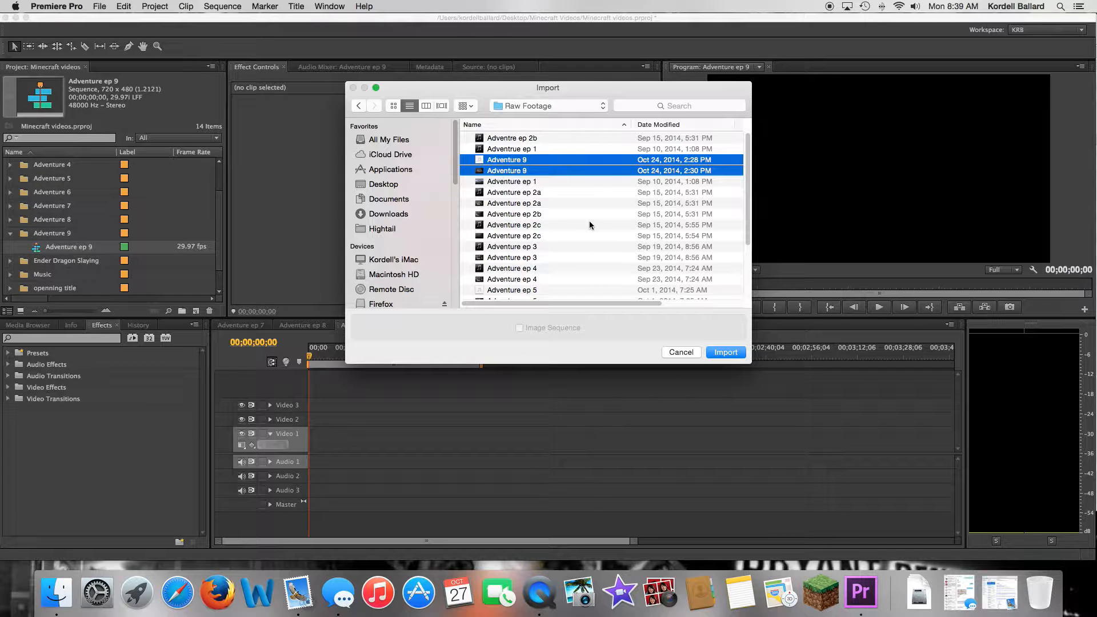
{"action": "left_click", "coordinate": [721, 353]}
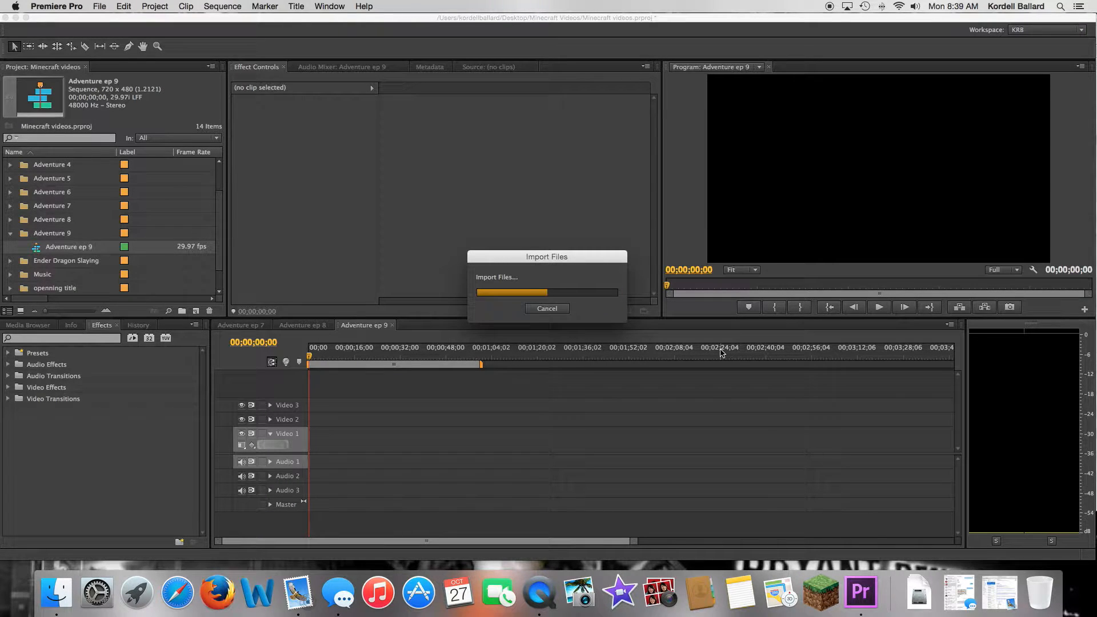
{"action": "key", "text": "XF86AudioLowerVolume"}
{"action": "key", "text": "XF86AudioLowerVolume"}
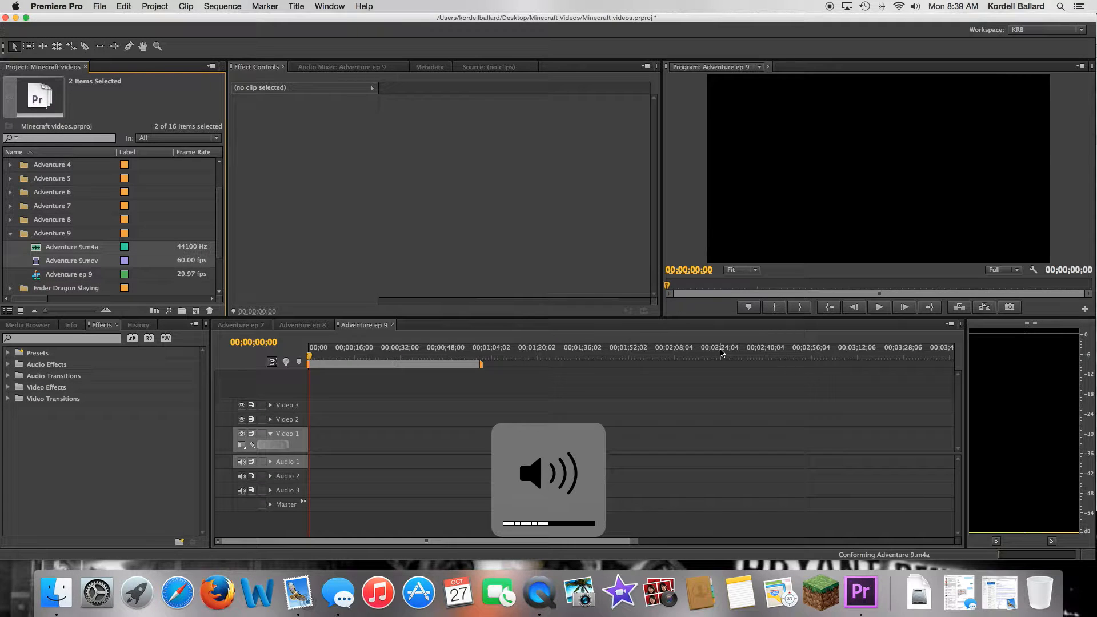
- Place Adventure 9.mov on Video 1 with the sequence settings changed to match the clip, and Adventure 9.m4a on Audio 1
{"action": "left_click", "coordinate": [25, 253]}
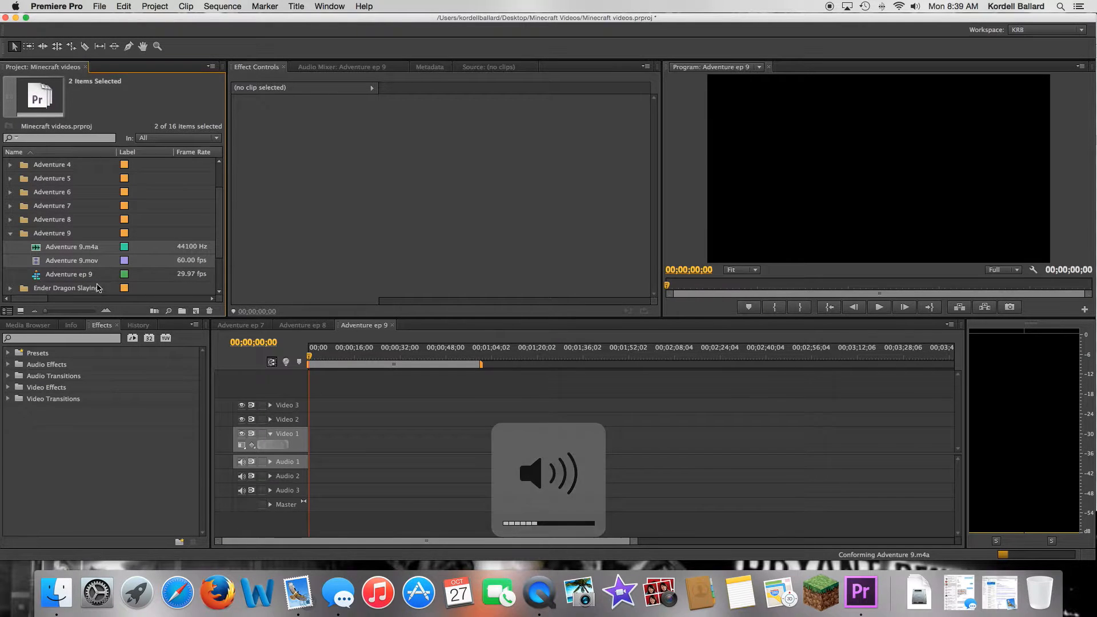
{"action": "left_click", "coordinate": [35, 262]}
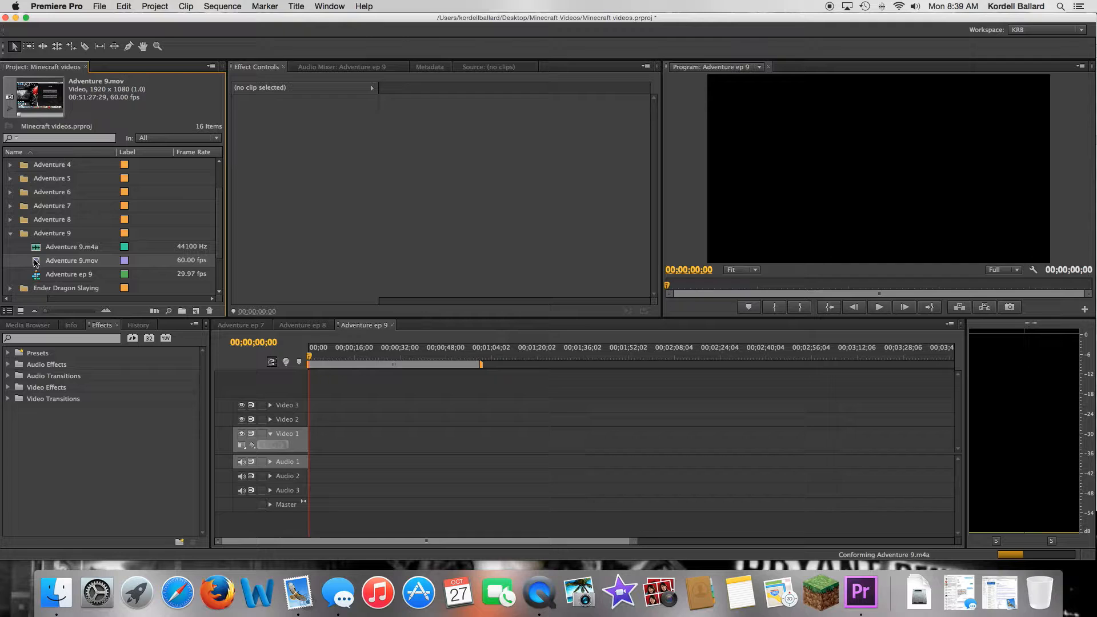
{"action": "left_click_drag", "start_coordinate": [36, 261], "coordinate": [342, 439]}
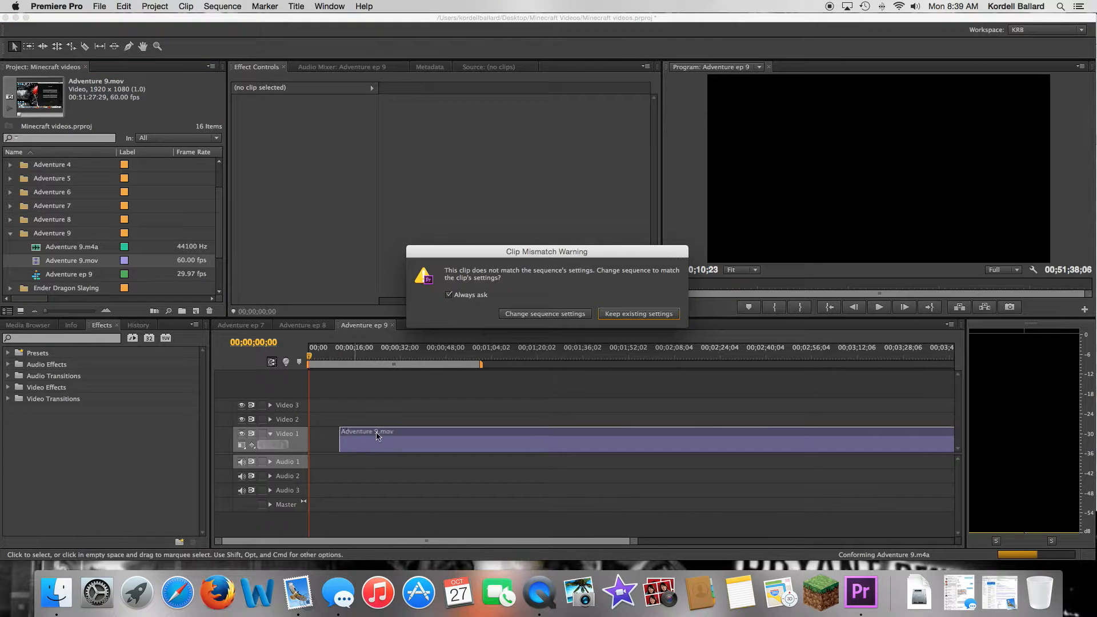
{"action": "left_click", "coordinate": [571, 315]}
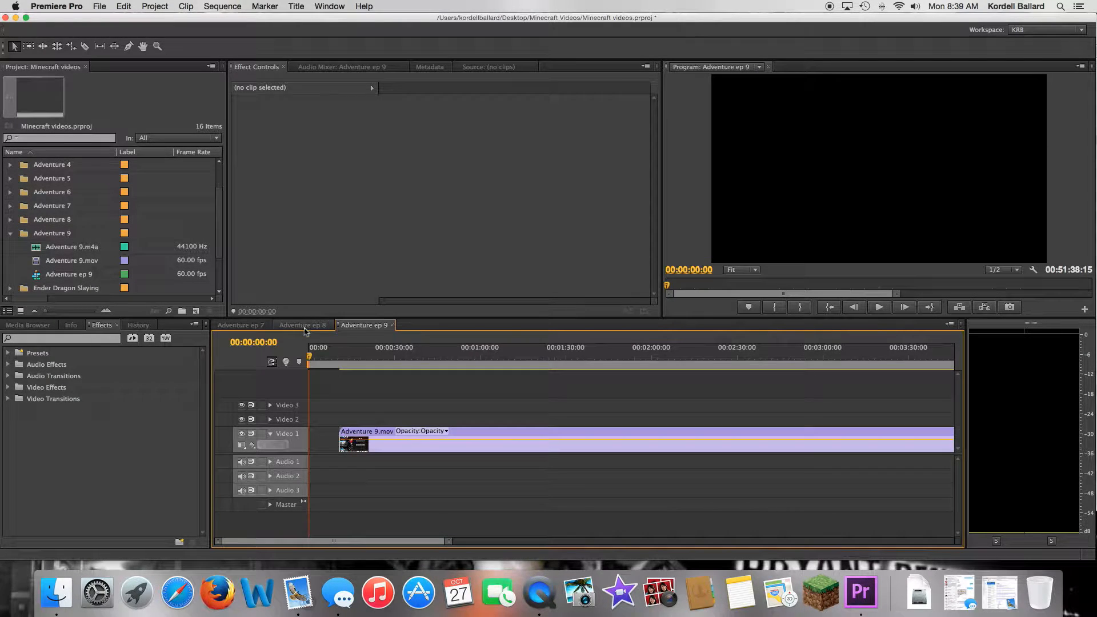
{"action": "left_click", "coordinate": [37, 251]}
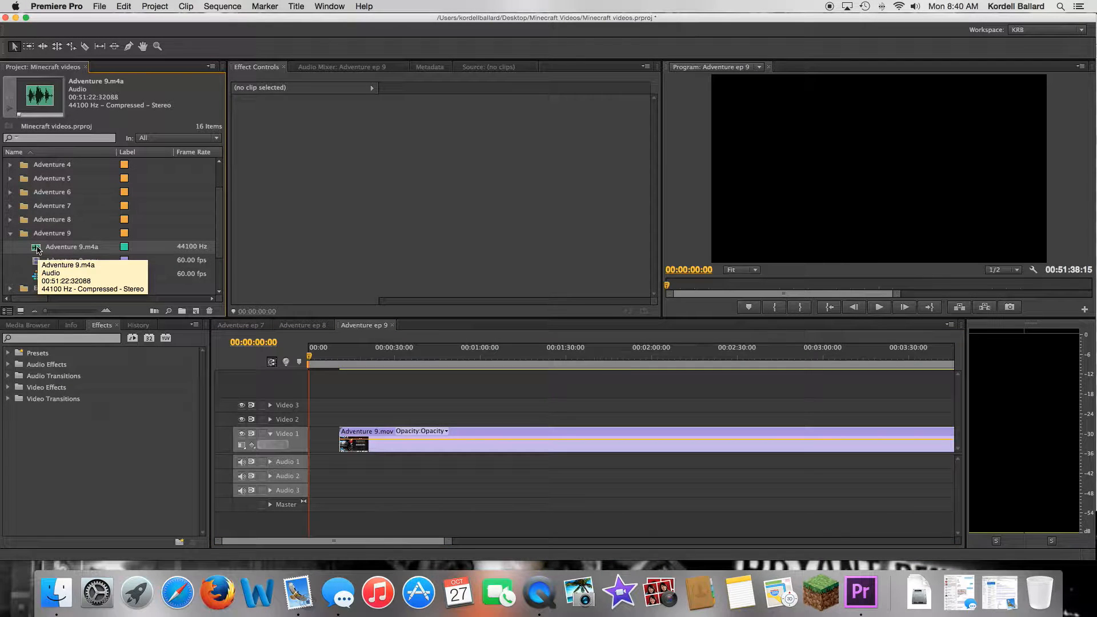
{"action": "left_click_drag", "start_coordinate": [37, 250], "coordinate": [375, 464]}
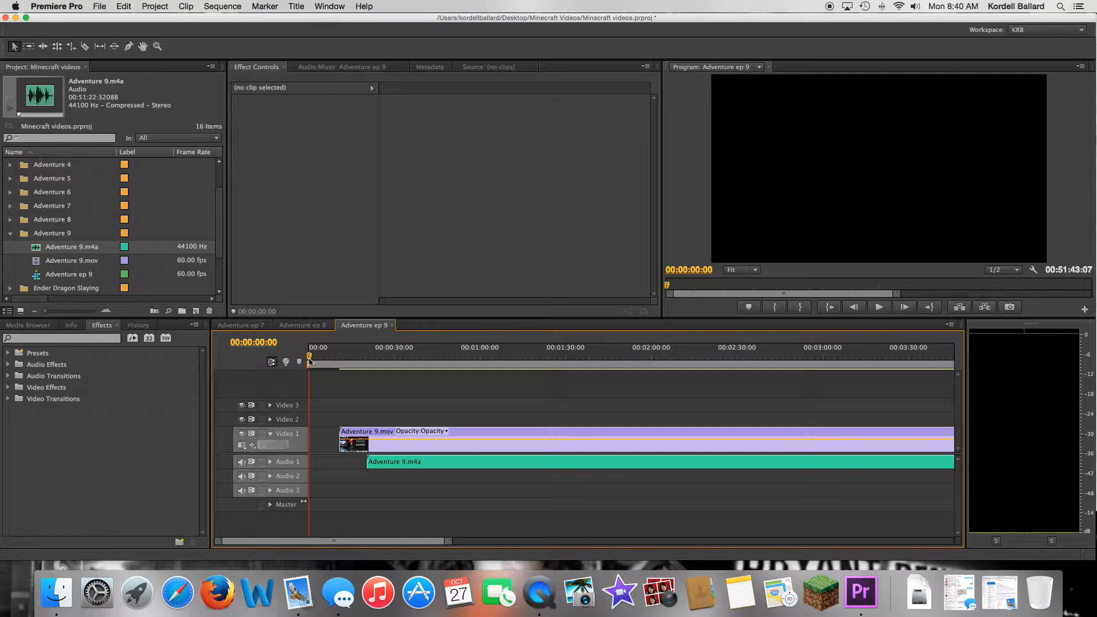
- Locate the frame at 00:00:13:38 where the audio recording starts in the video, and align the start of Adventure 9.m4a to it
{"action": "left_click_drag", "start_coordinate": [310, 361], "coordinate": [347, 361]}
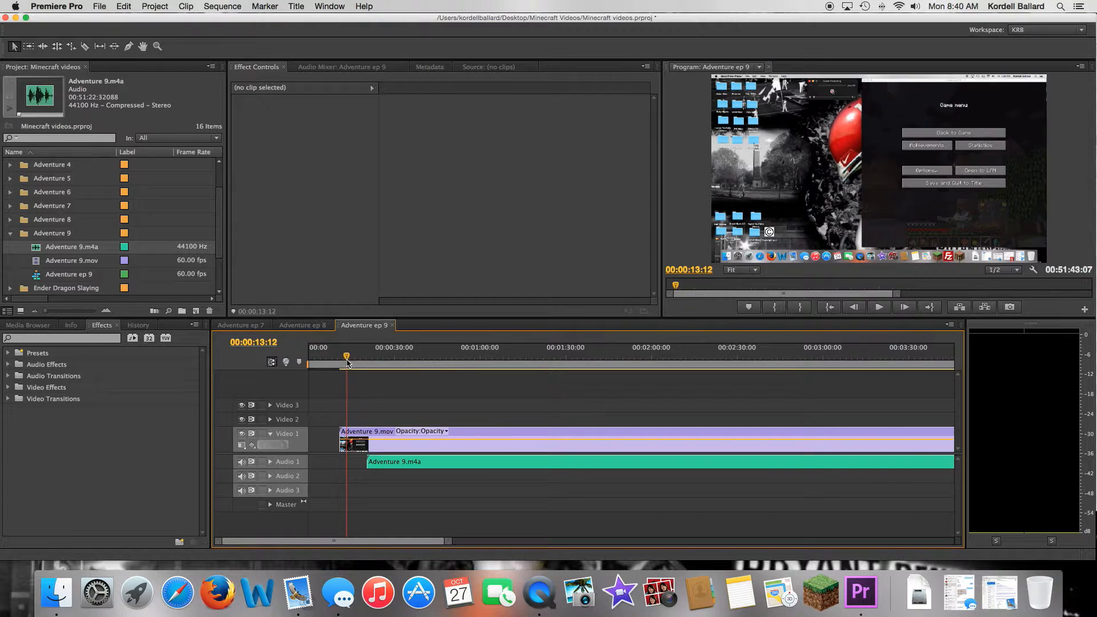
{"action": "left_click", "coordinate": [830, 89]}
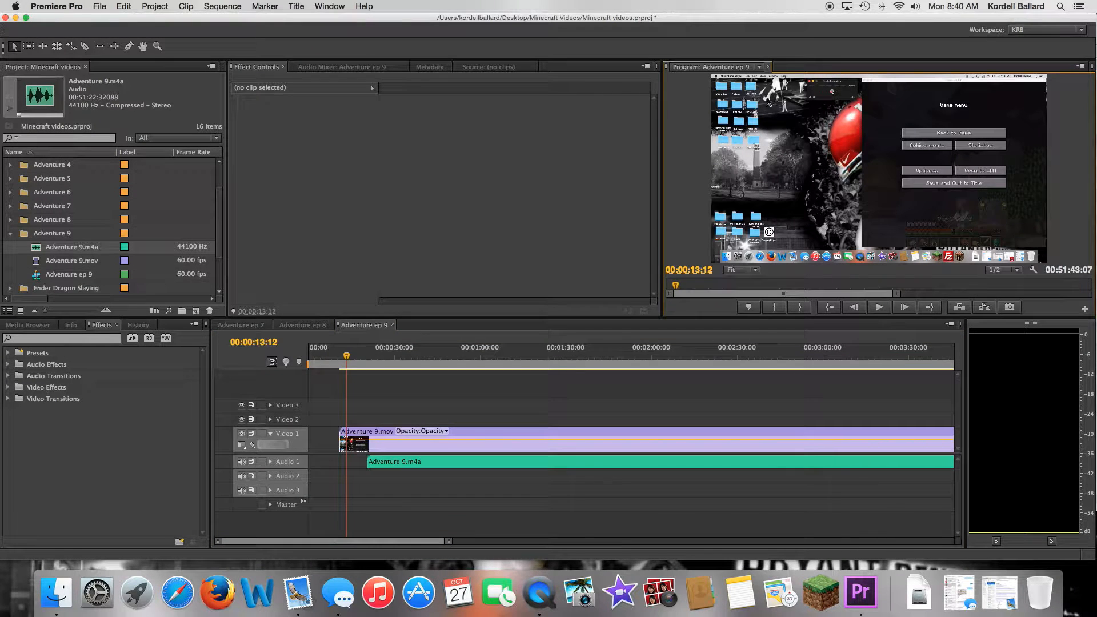
{"action": "left_click", "coordinate": [366, 333]}
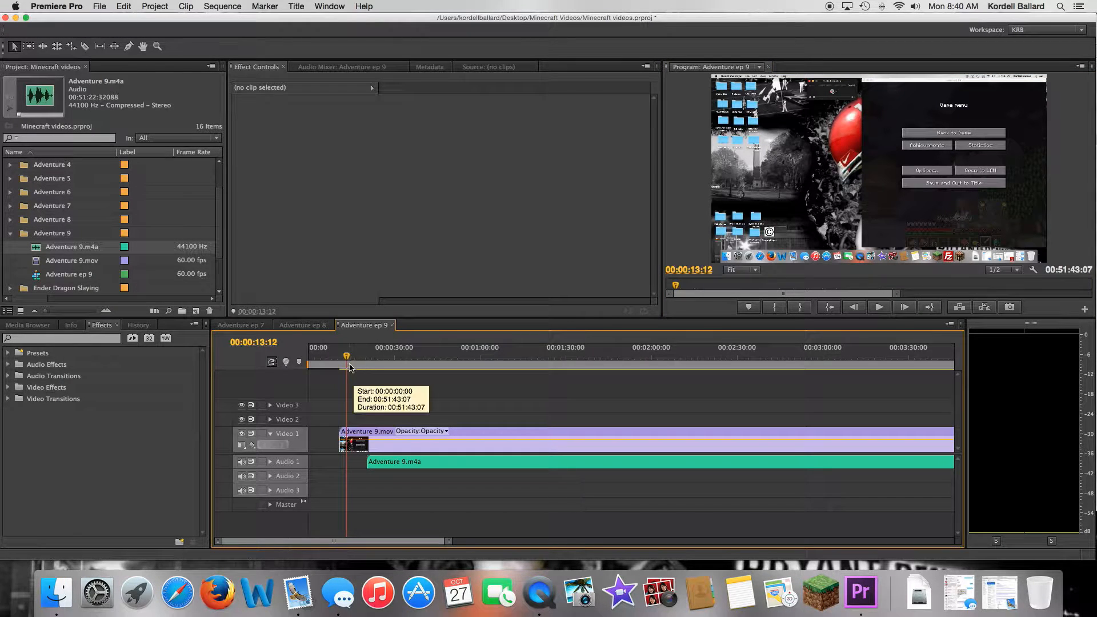
{"action": "left_click_drag", "start_coordinate": [347, 357], "coordinate": [348, 359]}
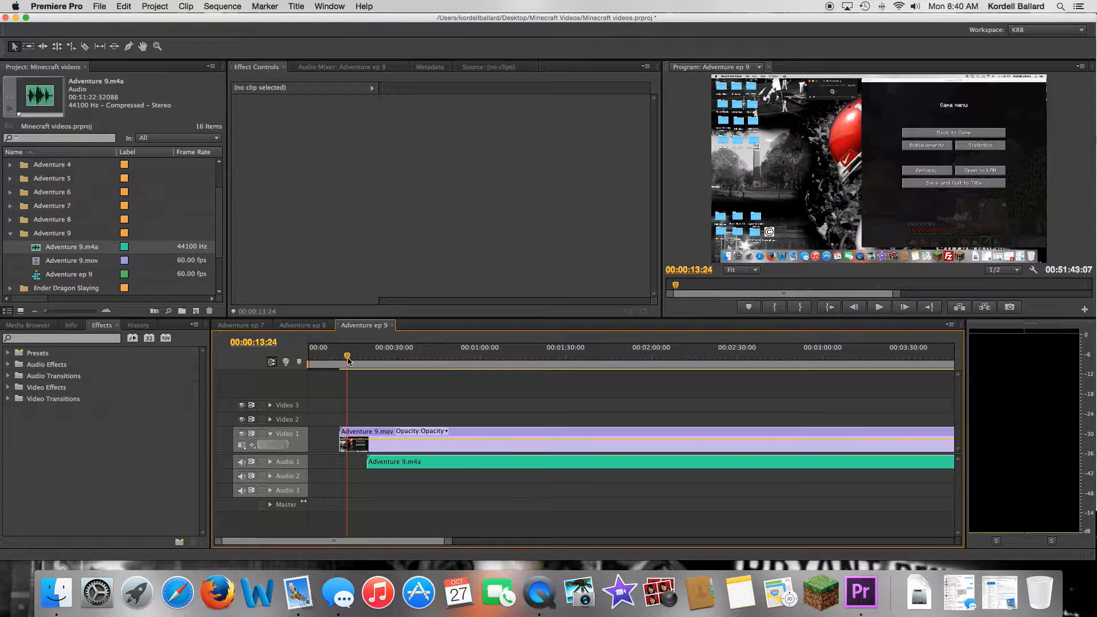
{"action": "key", "text": "Right"}
{"action": "key", "text": "Right"}
{"action": "key", "text": "Right"}
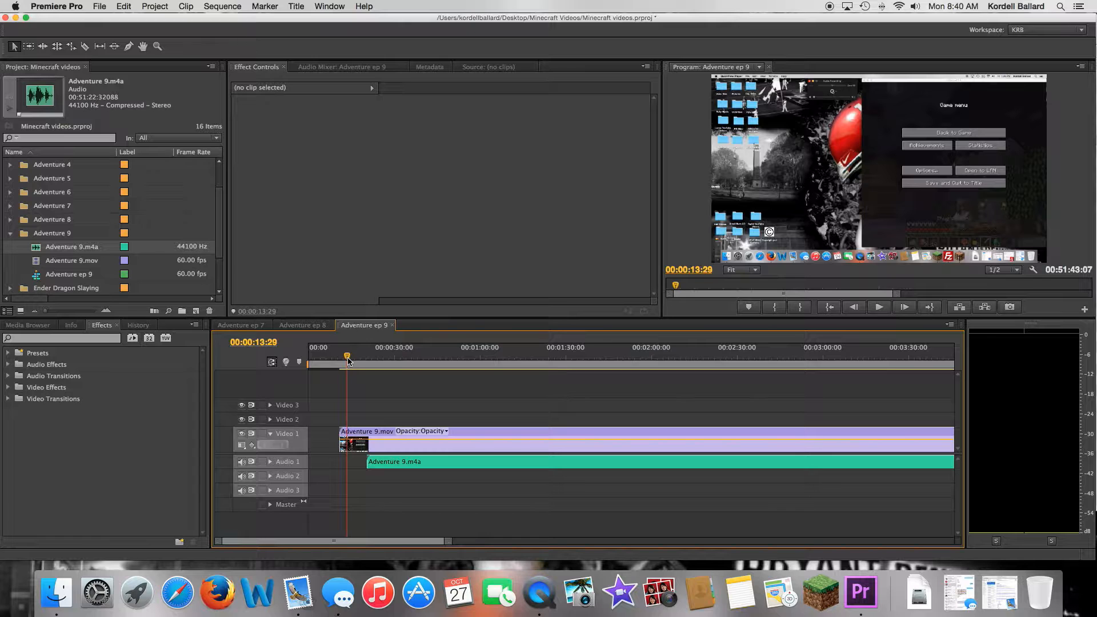
{"action": "key", "text": "Right"}
{"action": "key", "text": "Right"}
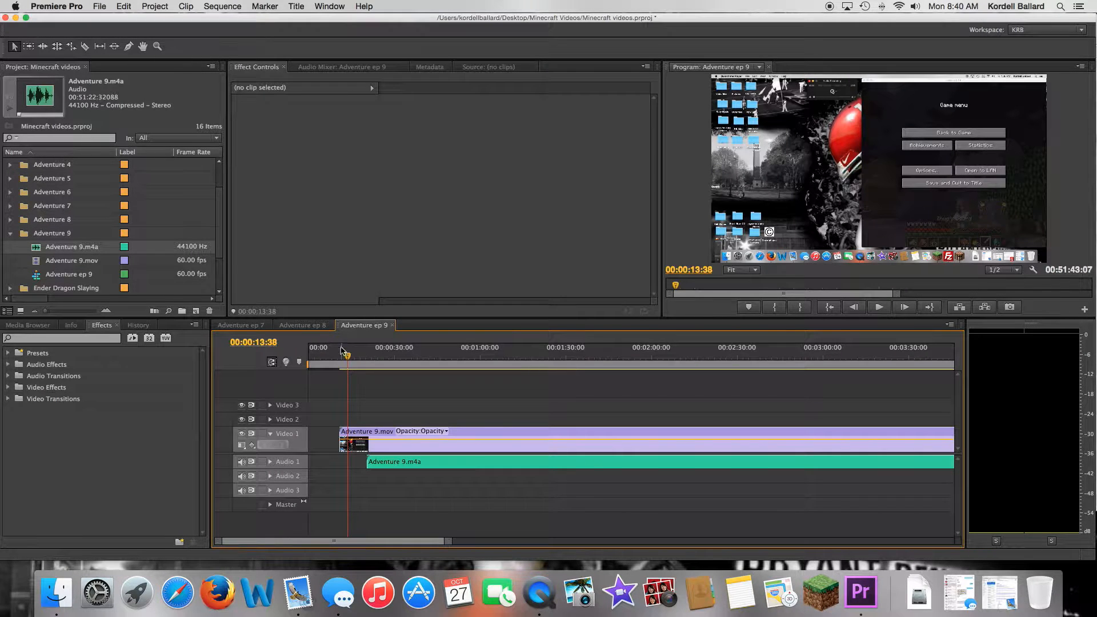
{"action": "left_click", "coordinate": [393, 468]}
{"action": "left_click_drag", "start_coordinate": [388, 464], "coordinate": [371, 466]}
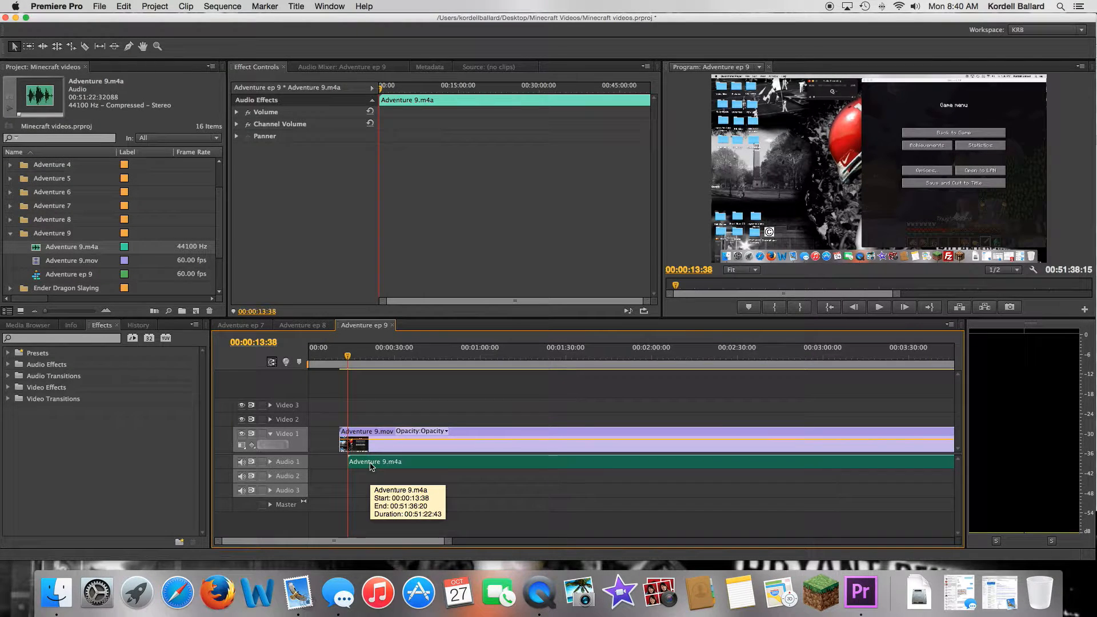
- Expand the Audio 1 track to show its waveform and play the sequence from 00:01:17:12 to check the audio sync
{"action": "left_click", "coordinate": [271, 464]}
{"action": "left_click_drag", "start_coordinate": [348, 356], "coordinate": [529, 359]}
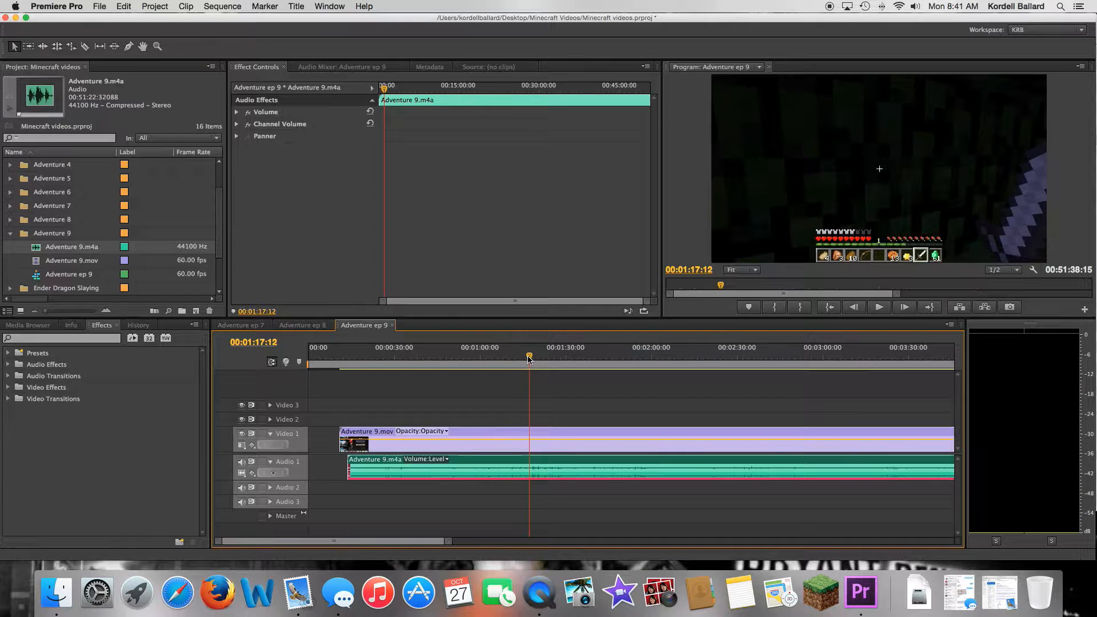
{"action": "key", "text": "space"}
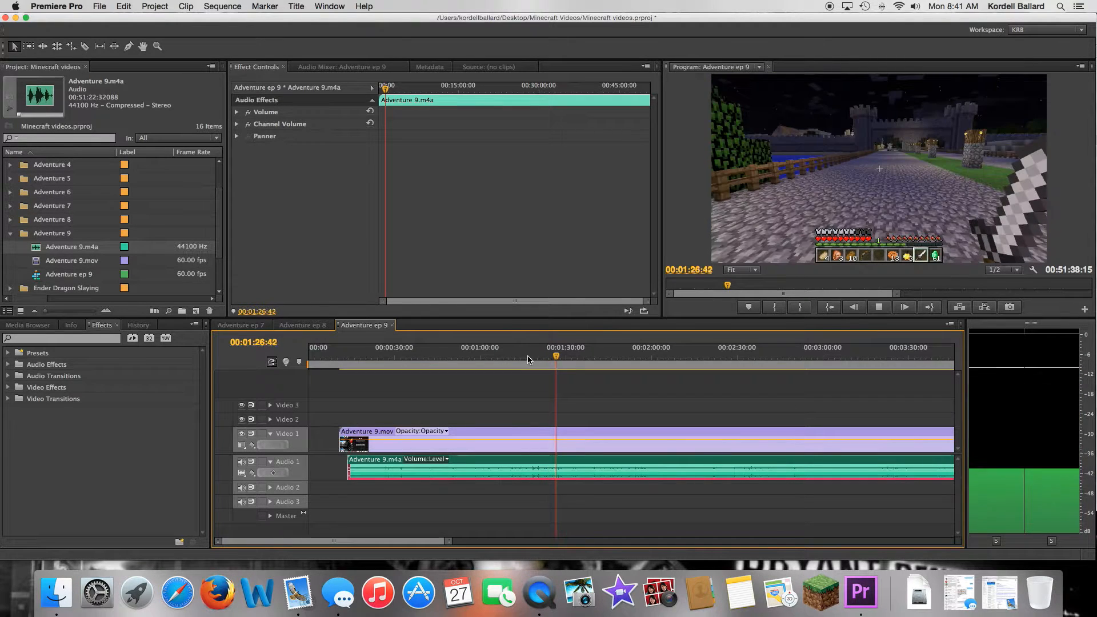
- Stop playback and trim the starts of Adventure 9.mov and Adventure 9.m4a to 00:00:42:06
{"action": "key", "text": "space"}
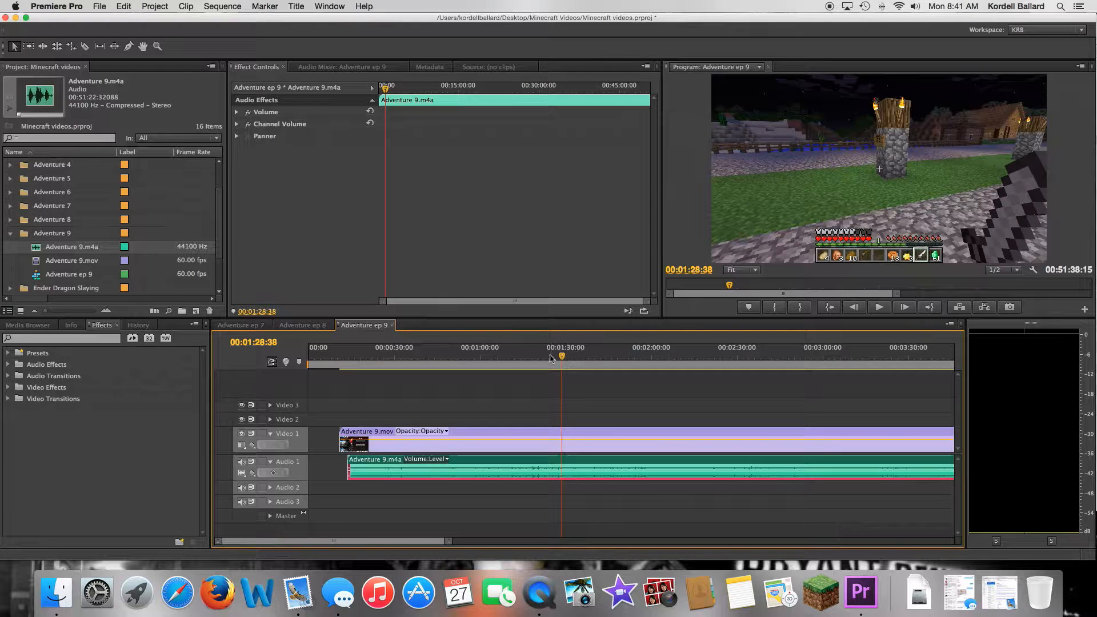
{"action": "left_click_drag", "start_coordinate": [563, 357], "coordinate": [389, 372]}
{"action": "left_click_drag", "start_coordinate": [392, 371], "coordinate": [430, 376]}
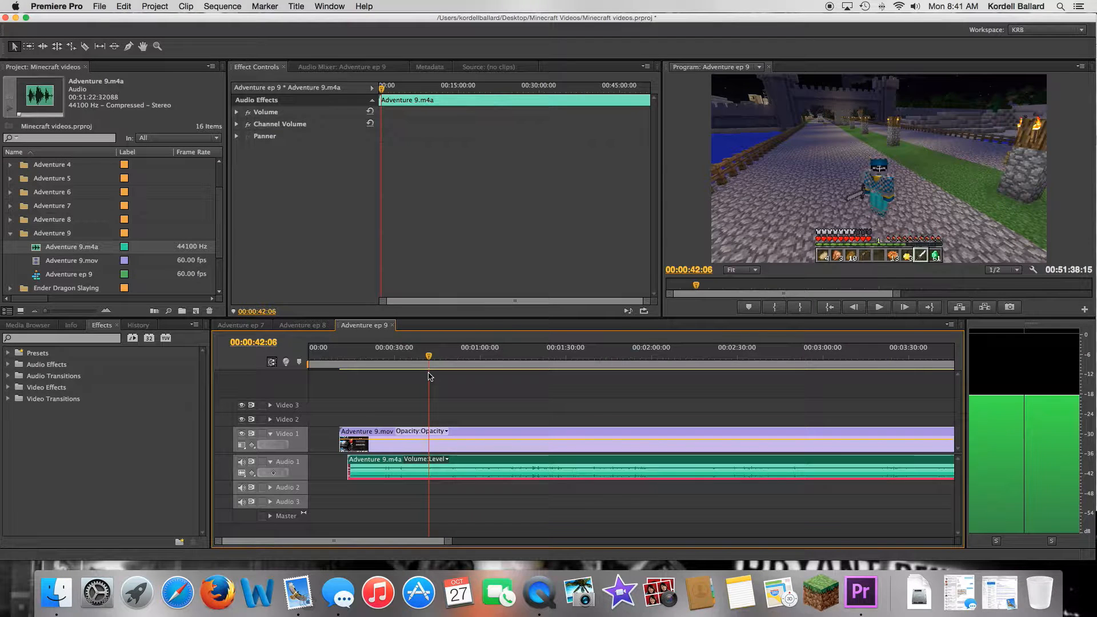
{"action": "left_click_drag", "start_coordinate": [431, 377], "coordinate": [430, 377]}
{"action": "left_click_drag", "start_coordinate": [347, 432], "coordinate": [436, 430]}
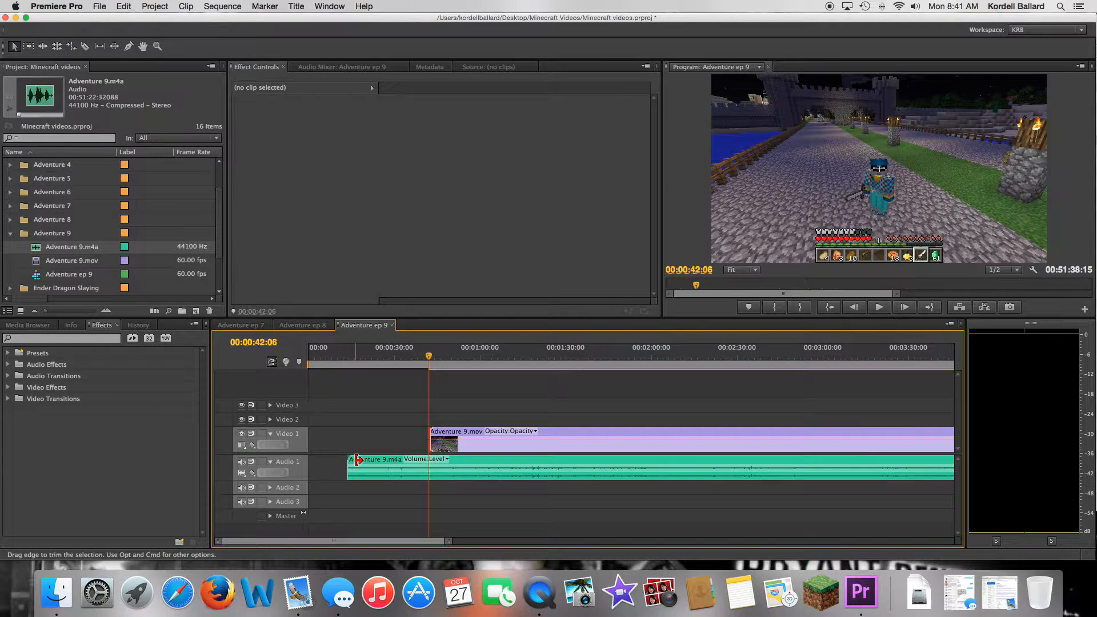
{"action": "left_click_drag", "start_coordinate": [348, 459], "coordinate": [434, 459]}
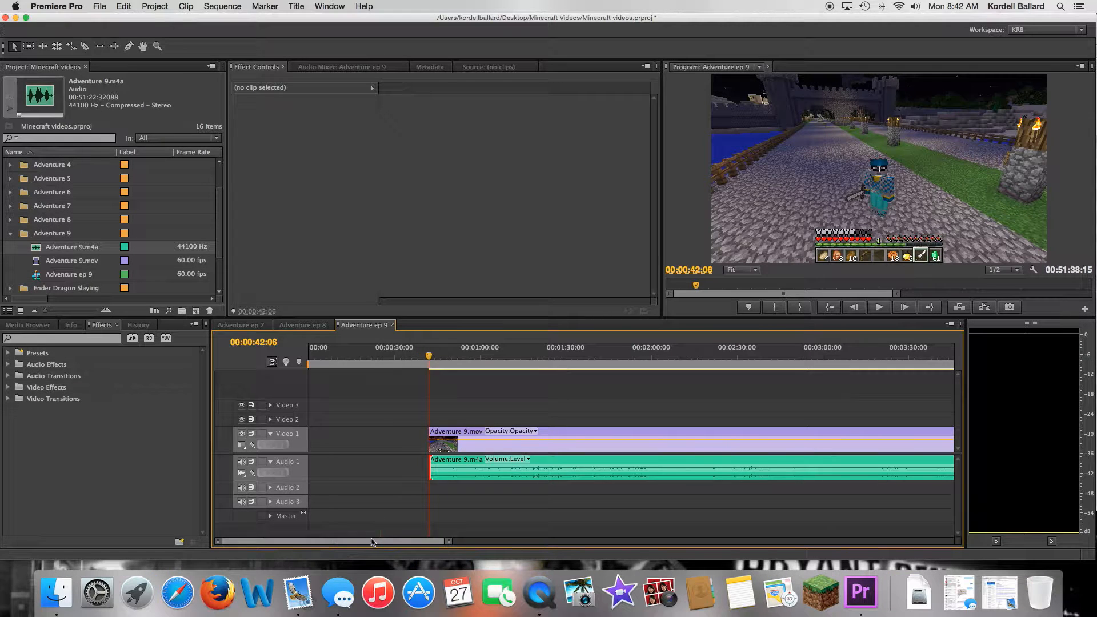
- Fit the whole sequence in the timeline and review the footage from 00:10:40:00 through the death scene near 00:19:01:00
{"action": "left_click_drag", "start_coordinate": [374, 541], "coordinate": [386, 543]}
{"action": "left_click_drag", "start_coordinate": [489, 356], "coordinate": [937, 352]}
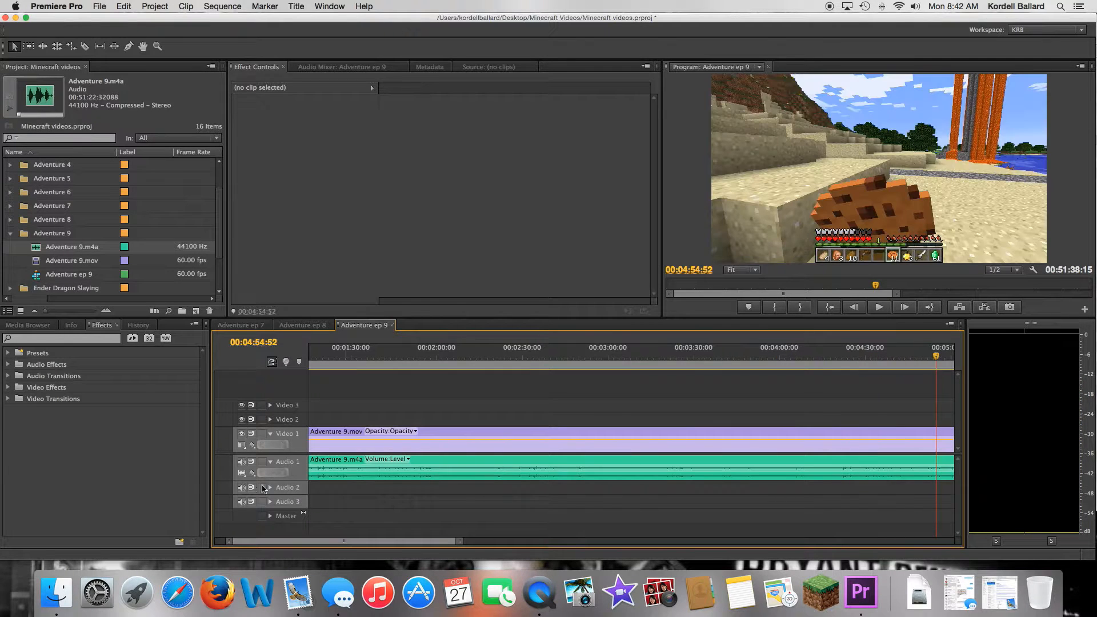
{"action": "left_click_drag", "start_coordinate": [400, 541], "coordinate": [456, 543]}
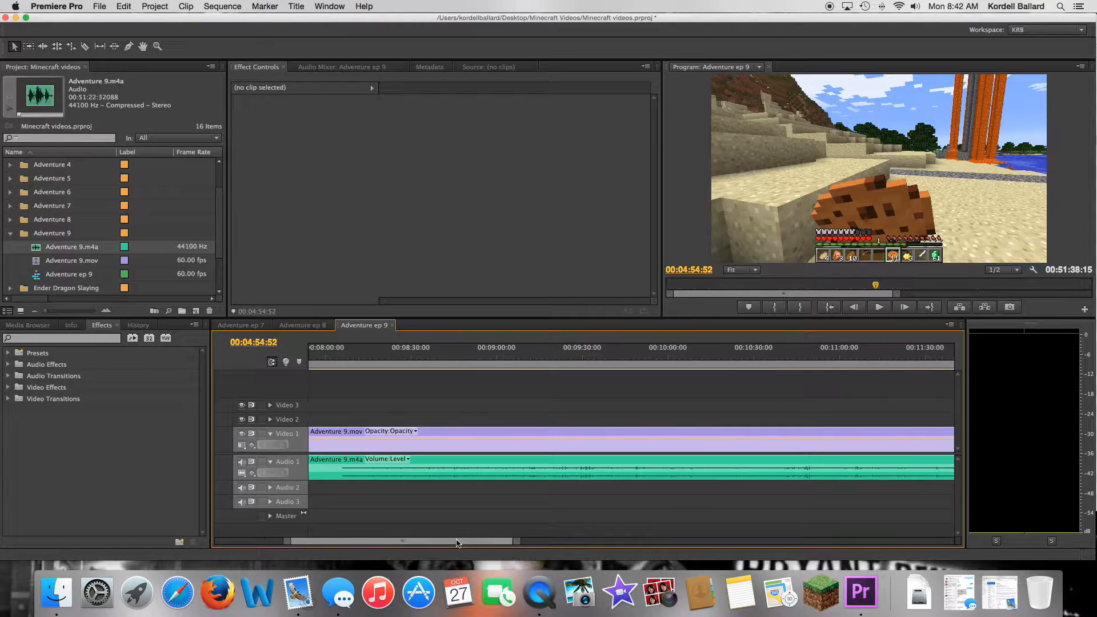
{"action": "key", "text": "backslash"}
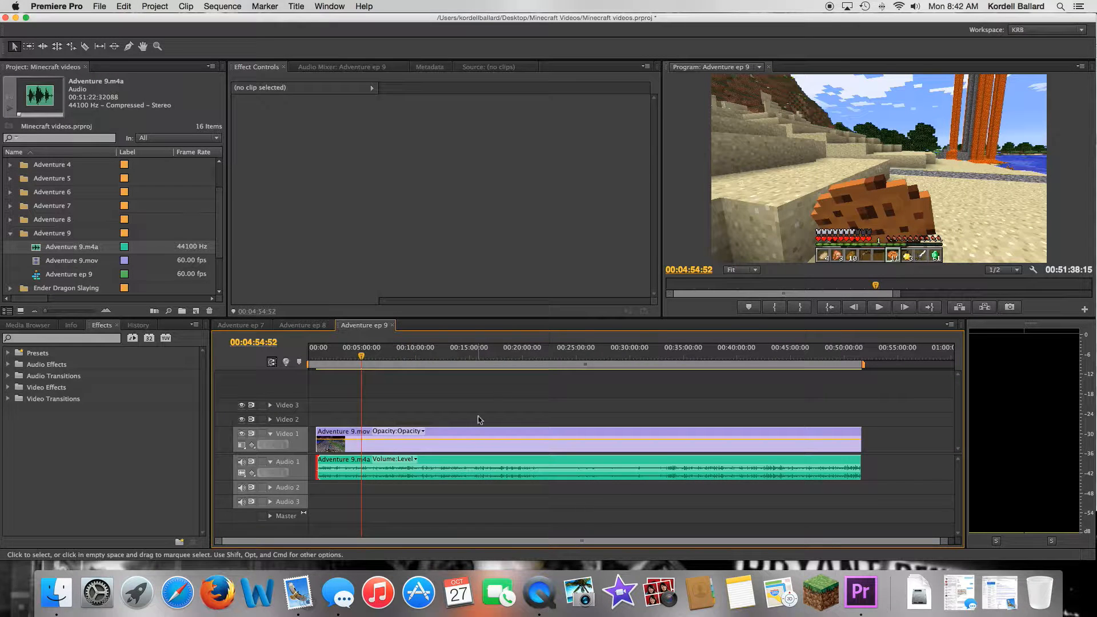
{"action": "left_click_drag", "start_coordinate": [365, 357], "coordinate": [424, 376]}
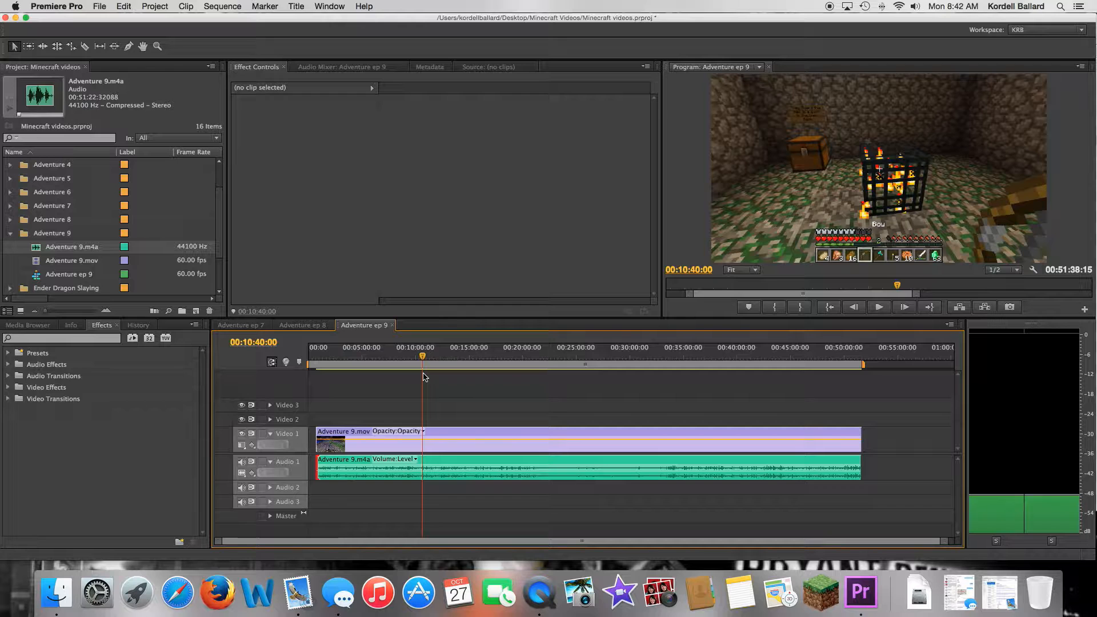
{"action": "left_click_drag", "start_coordinate": [424, 377], "coordinate": [514, 375]}
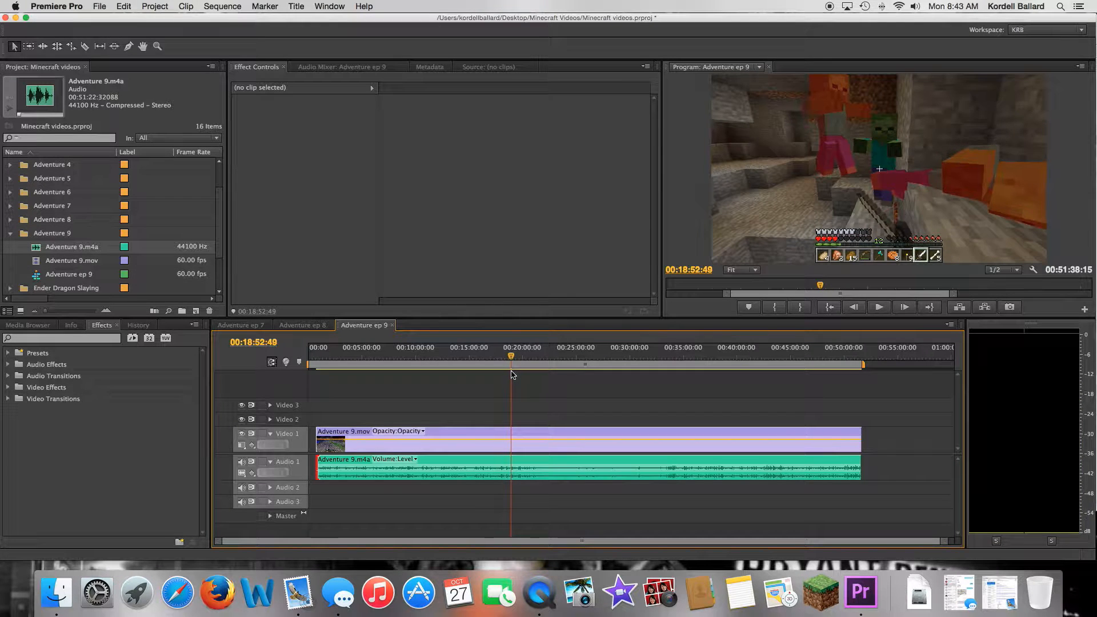
{"action": "key", "text": "space"}
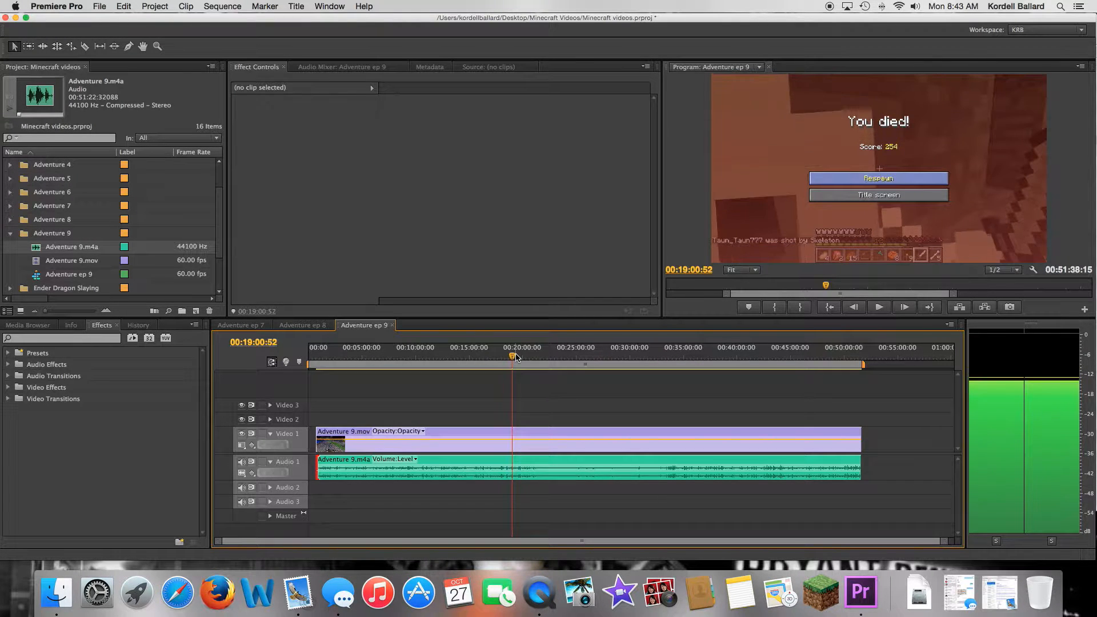
{"action": "left_click_drag", "start_coordinate": [516, 359], "coordinate": [514, 358]}
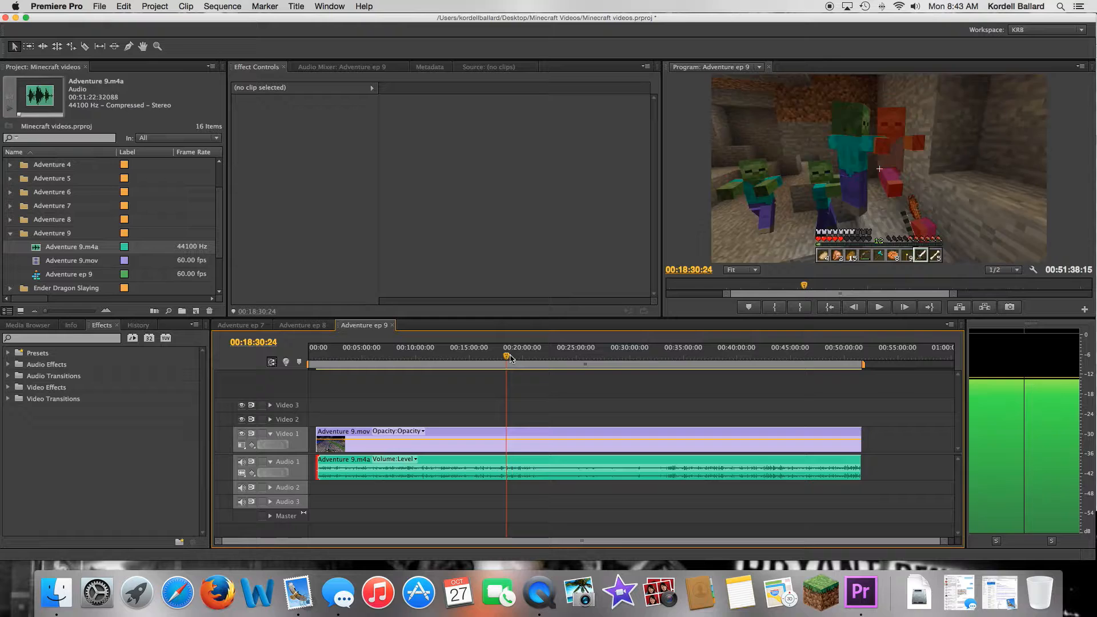
{"action": "key", "text": "space"}
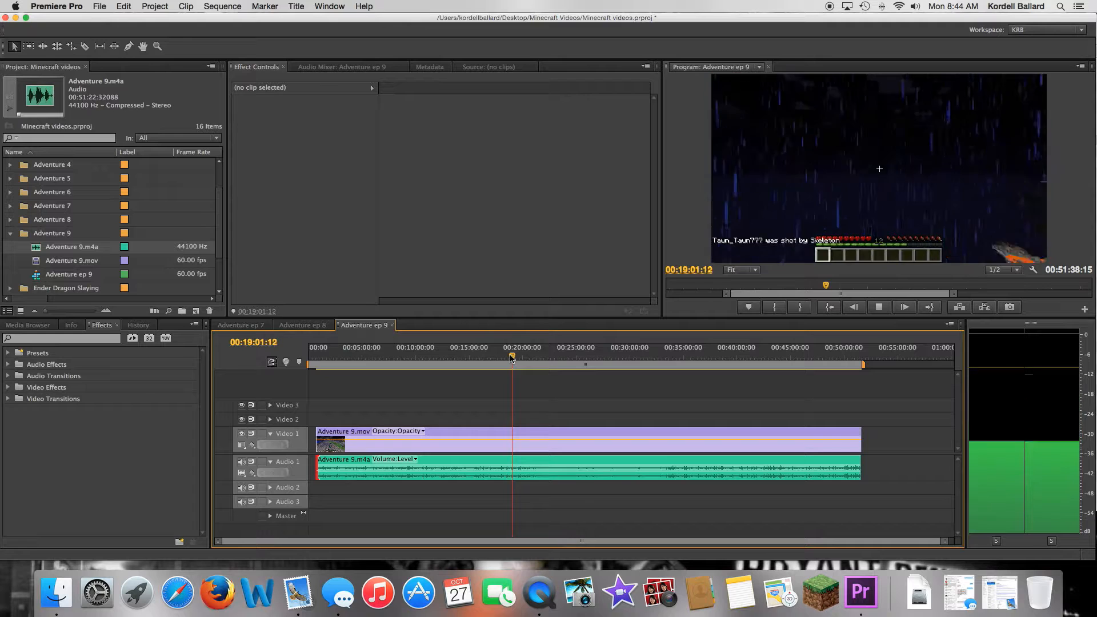
{"action": "key", "text": "space"}
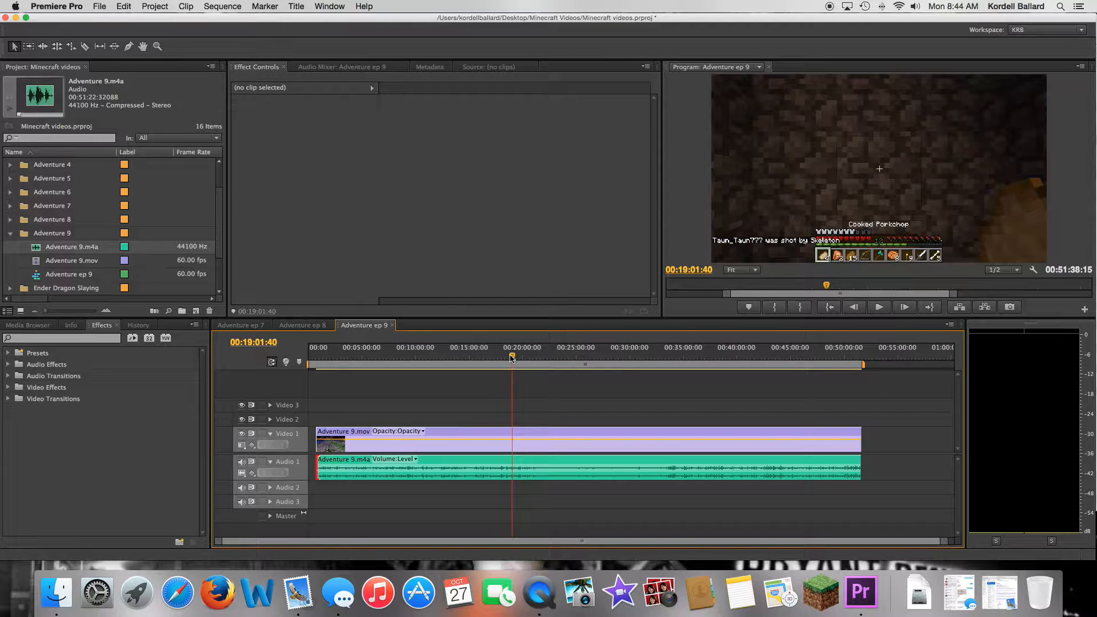
- Step back frame by frame from 00:19:01:40 to the "You died!" screen at 00:19:01:02
{"action": "key", "text": "Left"}
{"action": "key", "text": "Left"}
{"action": "key", "text": "Left"}
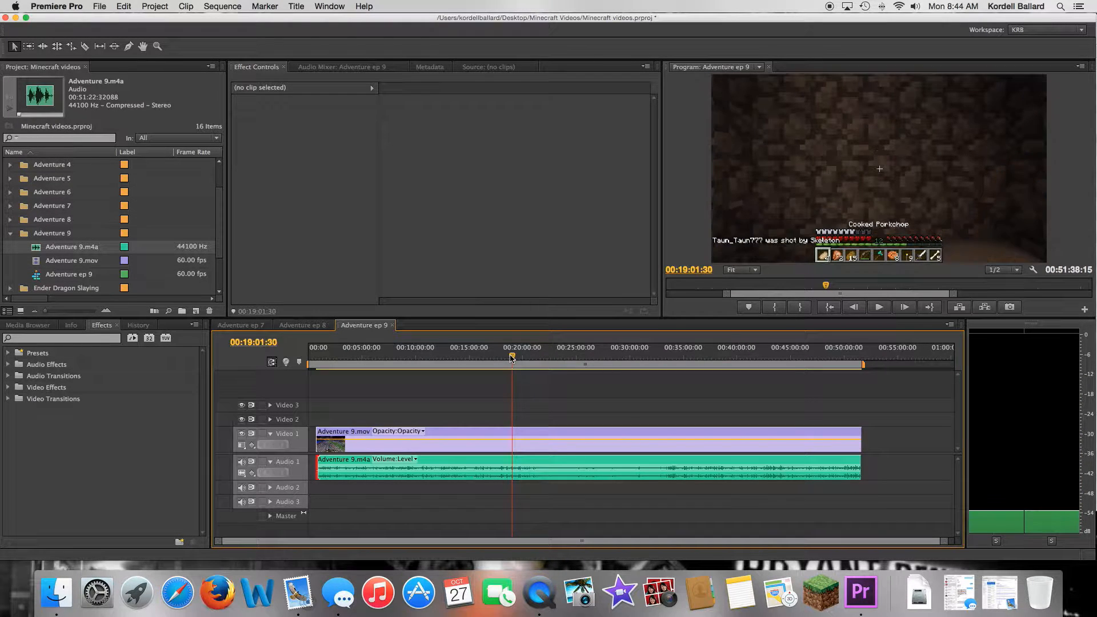
{"action": "key", "text": "Left"}
{"action": "key", "text": "Left"}
{"action": "key", "text": "Left"}
{"action": "key", "text": "Left"}
{"action": "key", "text": "Left"}
{"action": "key", "text": "Left"}
{"action": "key", "text": "Left"}
{"action": "key", "text": "Left"}
{"action": "key", "text": "Left"}
{"action": "key", "text": "Left"}
{"action": "key", "text": "Left"}
{"action": "key", "text": "Left"}
{"action": "key", "text": "Left"}
{"action": "key", "text": "Left"}
{"action": "key", "text": "Left"}
{"action": "key", "text": "Left"}
{"action": "key", "text": "Left"}
{"action": "key", "text": "Left"}
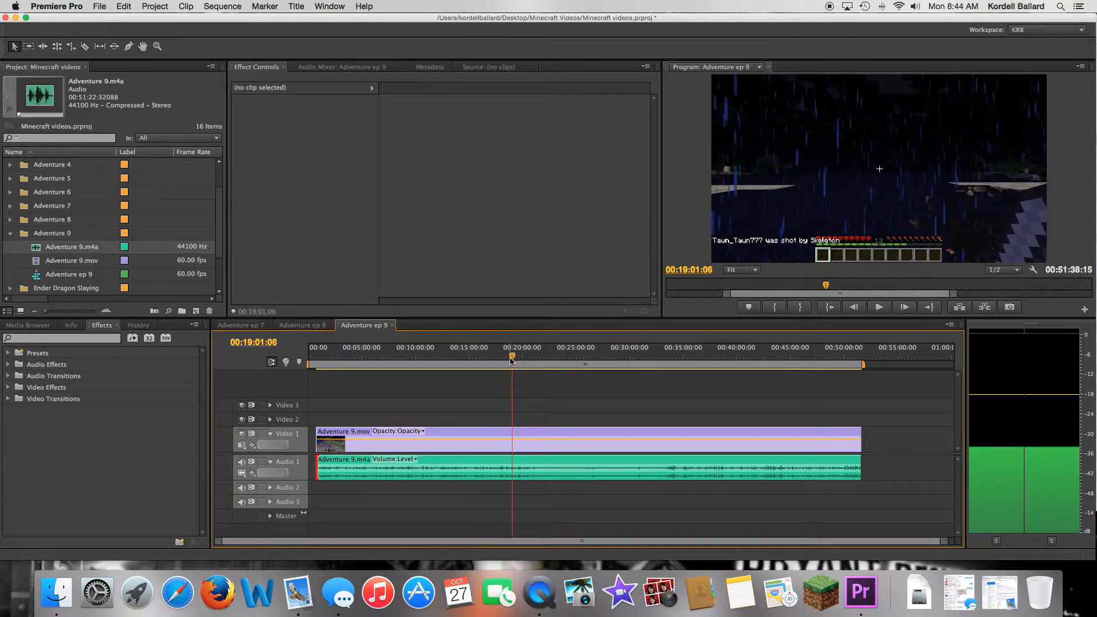
{"action": "key", "text": "Left"}
{"action": "key", "text": "Left"}
{"action": "key", "text": "Left"}
{"action": "key", "text": "Left"}
{"action": "key", "text": "Left"}
{"action": "key", "text": "Left"}
{"action": "key", "text": "Left"}
{"action": "key", "text": "Left"}
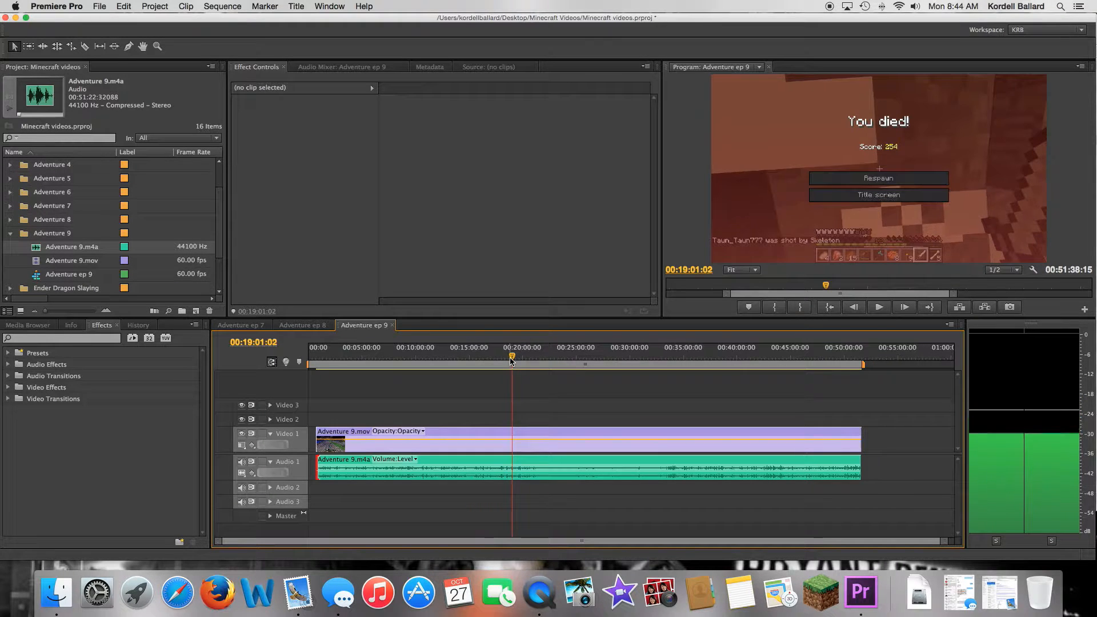
- Check the end of the sequence and return to the cave fight at 00:18:43:12
{"action": "key", "text": "space"}
{"action": "key", "text": "End"}
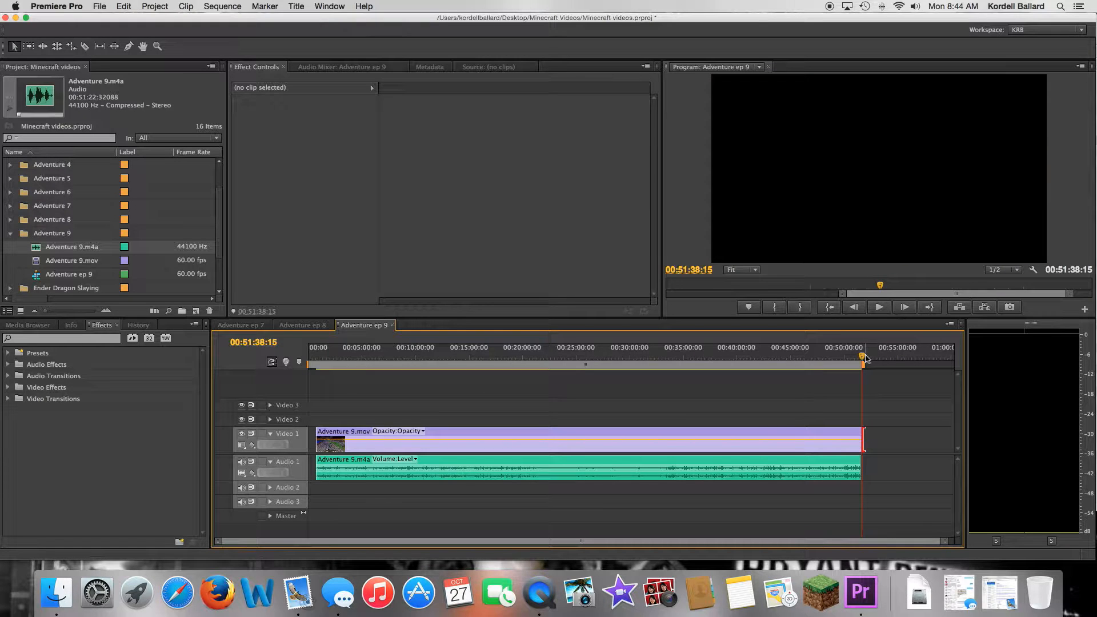
{"action": "left_click_drag", "start_coordinate": [865, 359], "coordinate": [523, 360]}
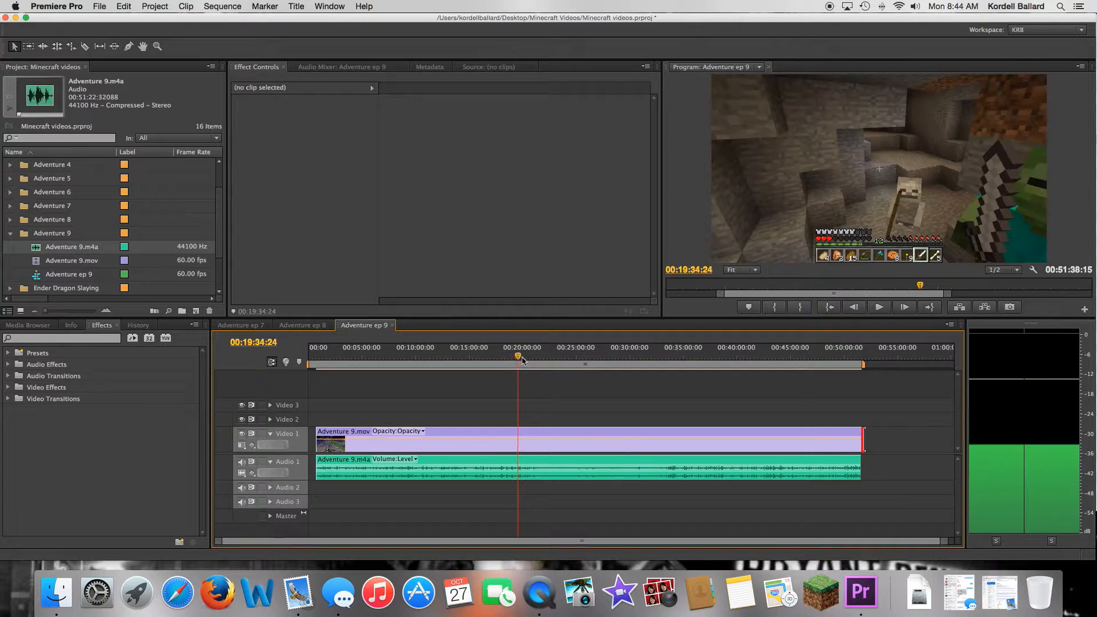
{"action": "key", "text": "End"}
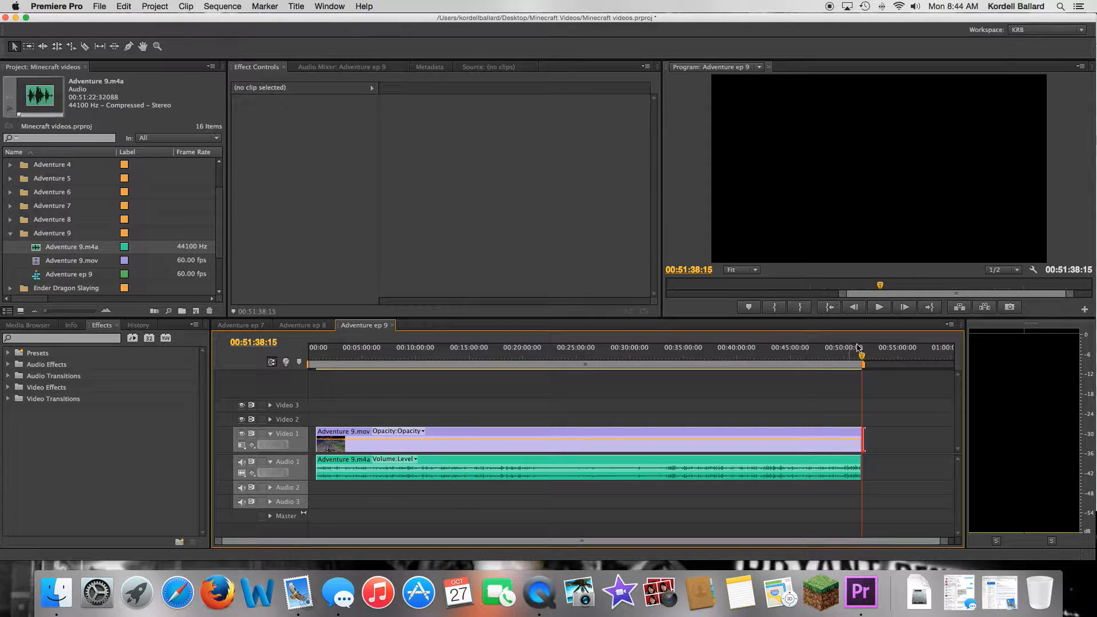
{"action": "left_click_drag", "start_coordinate": [854, 359], "coordinate": [526, 371]}
{"action": "left_click_drag", "start_coordinate": [526, 371], "coordinate": [509, 372]}
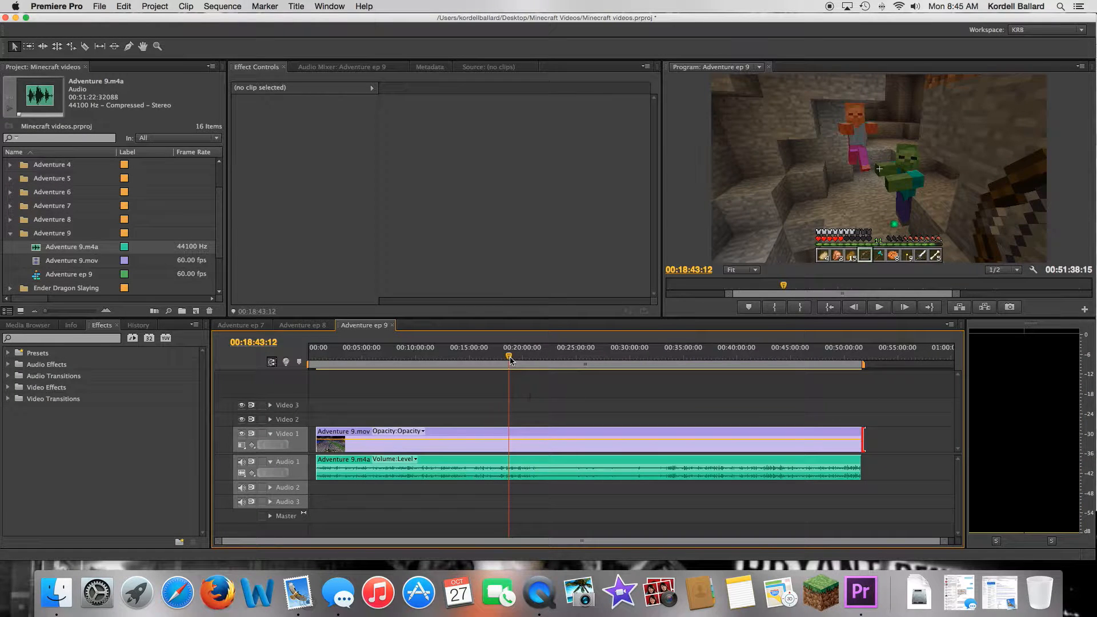
- Move the playhead past the death scene to 00:19:12:00 and review the footage backward frame by frame to 00:19:09:09
{"action": "left_click_drag", "start_coordinate": [511, 359], "coordinate": [516, 361]}
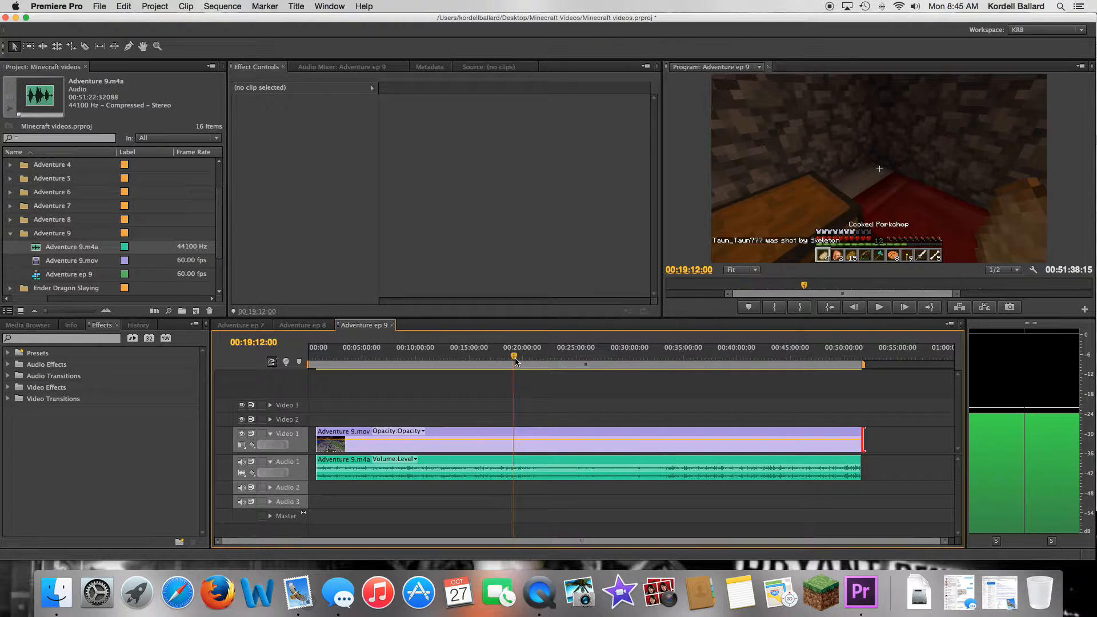
{"action": "key", "text": "Left"}
{"action": "key", "text": "Left"}
{"action": "key", "text": "Left"}
{"action": "key", "text": "Left"}
{"action": "key", "text": "Left"}
{"action": "key", "text": "Left"}
{"action": "key", "text": "Left"}
{"action": "key", "text": "Left"}
{"action": "key", "text": "Left"}
{"action": "key", "text": "Left"}
{"action": "key", "text": "Left"}
{"action": "key", "text": "Left"}
{"action": "key", "text": "Left"}
{"action": "key", "text": "Left"}
{"action": "key", "text": "Left"}
{"action": "key", "text": "Left"}
{"action": "key", "text": "Left"}
{"action": "key", "text": "Left"}
{"action": "key", "text": "Left"}
{"action": "key", "text": "Left"}
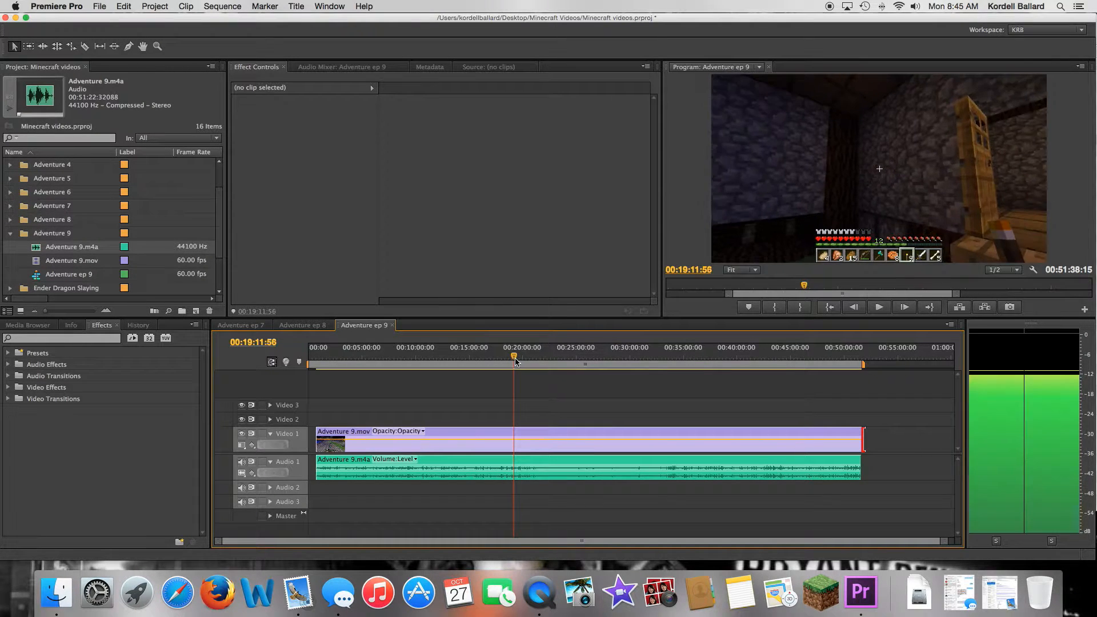
{"action": "key", "text": "Left"}
{"action": "key", "text": "Left"}
{"action": "key", "text": "Left"}
{"action": "key", "text": "Left"}
{"action": "key", "text": "Left"}
{"action": "key", "text": "Left"}
{"action": "key", "text": "Left"}
{"action": "key", "text": "Left"}
{"action": "key", "text": "Left"}
{"action": "key", "text": "Left"}
{"action": "key", "text": "Left"}
{"action": "key", "text": "Left"}
{"action": "key", "text": "Left"}
{"action": "key", "text": "Left"}
{"action": "key", "text": "Left"}
{"action": "key", "text": "Left"}
{"action": "key", "text": "Left"}
{"action": "key", "text": "Left"}
{"action": "key", "text": "Left"}
{"action": "key", "text": "Left"}
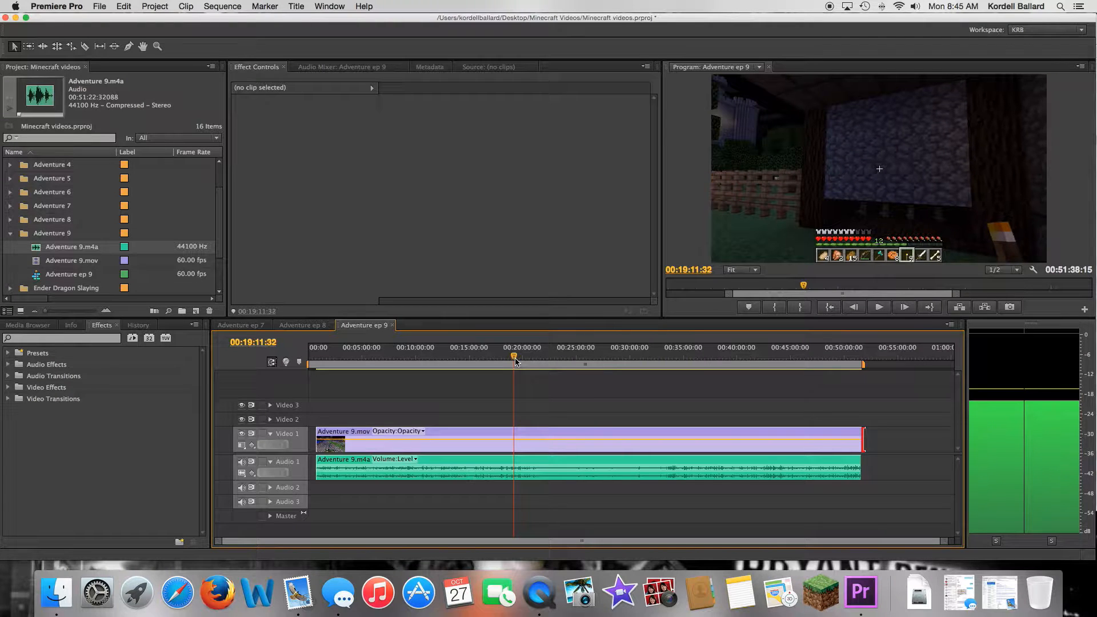
{"action": "key", "text": "Left"}
{"action": "key", "text": "Left"}
{"action": "key", "text": "Left"}
{"action": "key", "text": "Left"}
{"action": "key", "text": "Left"}
{"action": "key", "text": "Left"}
{"action": "key", "text": "Left"}
{"action": "key", "text": "Left"}
{"action": "key", "text": "Left"}
{"action": "key", "text": "Left"}
{"action": "key", "text": "Left"}
{"action": "key", "text": "Left"}
{"action": "key", "text": "Left"}
{"action": "key", "text": "Left"}
{"action": "key", "text": "Left"}
{"action": "key", "text": "Left"}
{"action": "key", "text": "Left"}
{"action": "key", "text": "Left"}
{"action": "key", "text": "Left"}
{"action": "key", "text": "Left"}
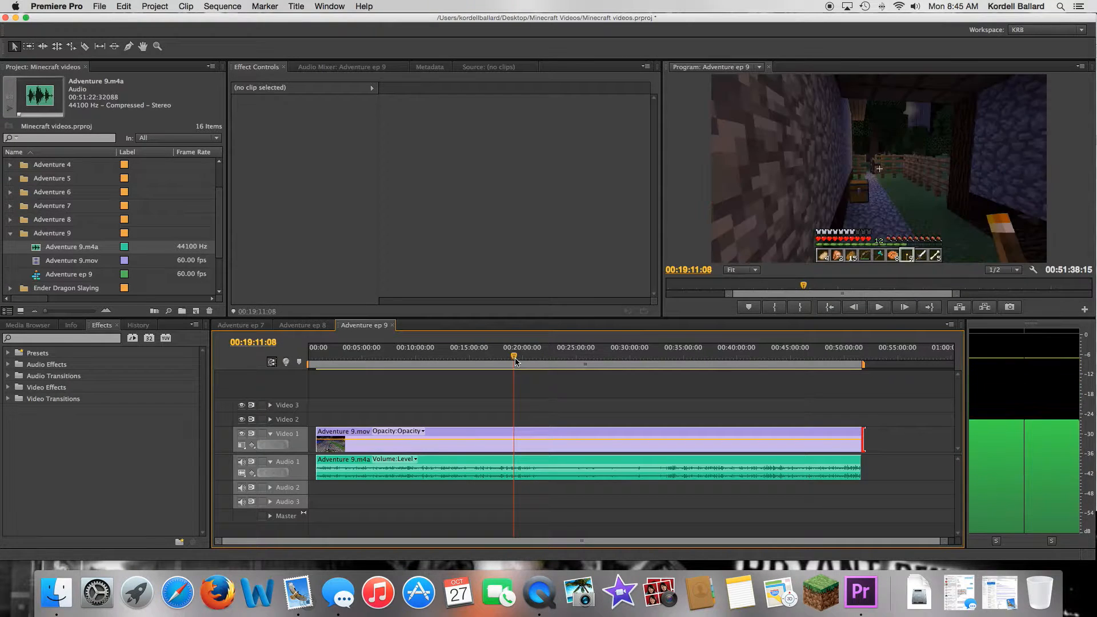
{"action": "key", "text": "Left"}
{"action": "key", "text": "Left"}
{"action": "key", "text": "Left"}
{"action": "key", "text": "Left"}
{"action": "key", "text": "Left"}
{"action": "key", "text": "Left"}
{"action": "key", "text": "Left"}
{"action": "key", "text": "Left"}
{"action": "key", "text": "Left"}
{"action": "key", "text": "Left"}
{"action": "key", "text": "Left"}
{"action": "key", "text": "Left"}
{"action": "key", "text": "Left"}
{"action": "key", "text": "Left"}
{"action": "key", "text": "Left"}
{"action": "key", "text": "Left"}
{"action": "key", "text": "Left"}
{"action": "key", "text": "Left"}
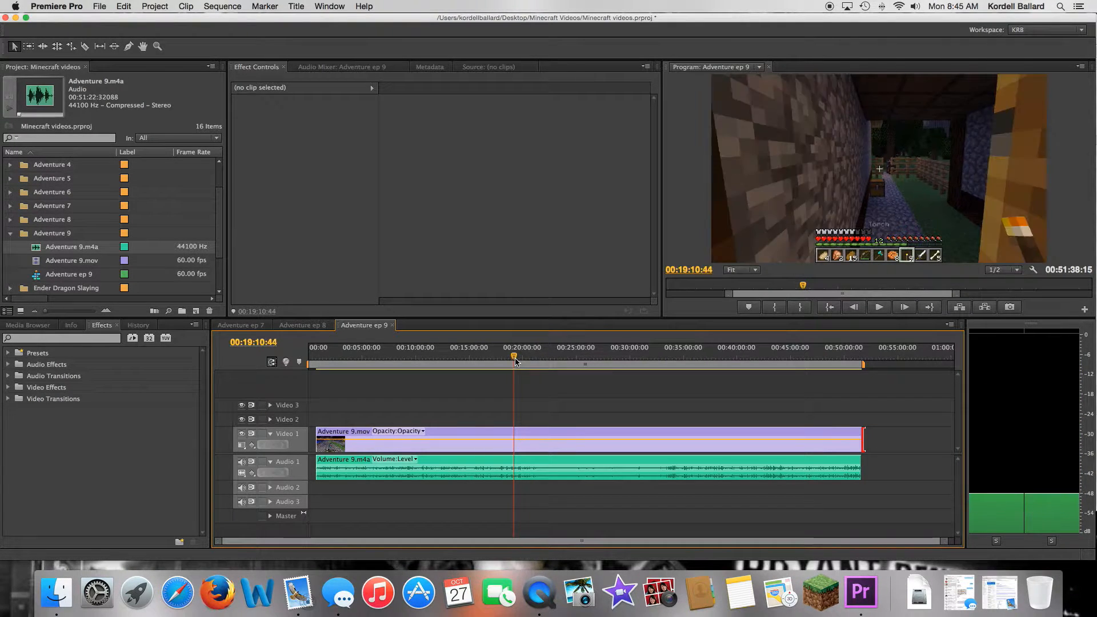
{"action": "key", "text": "Left"}
{"action": "key", "text": "Left"}
{"action": "key", "text": "Left"}
{"action": "key", "text": "Left"}
{"action": "key", "text": "Left"}
{"action": "key", "text": "Left"}
{"action": "key", "text": "Left"}
{"action": "key", "text": "Left"}
{"action": "key", "text": "Left"}
{"action": "key", "text": "Left"}
{"action": "key", "text": "Left"}
{"action": "key", "text": "Left"}
{"action": "key", "text": "Left"}
{"action": "key", "text": "Left"}
{"action": "key", "text": "Left"}
{"action": "key", "text": "Left"}
{"action": "key", "text": "Left"}
{"action": "key", "text": "Left"}
{"action": "key", "text": "Left"}
{"action": "key", "text": "Left"}
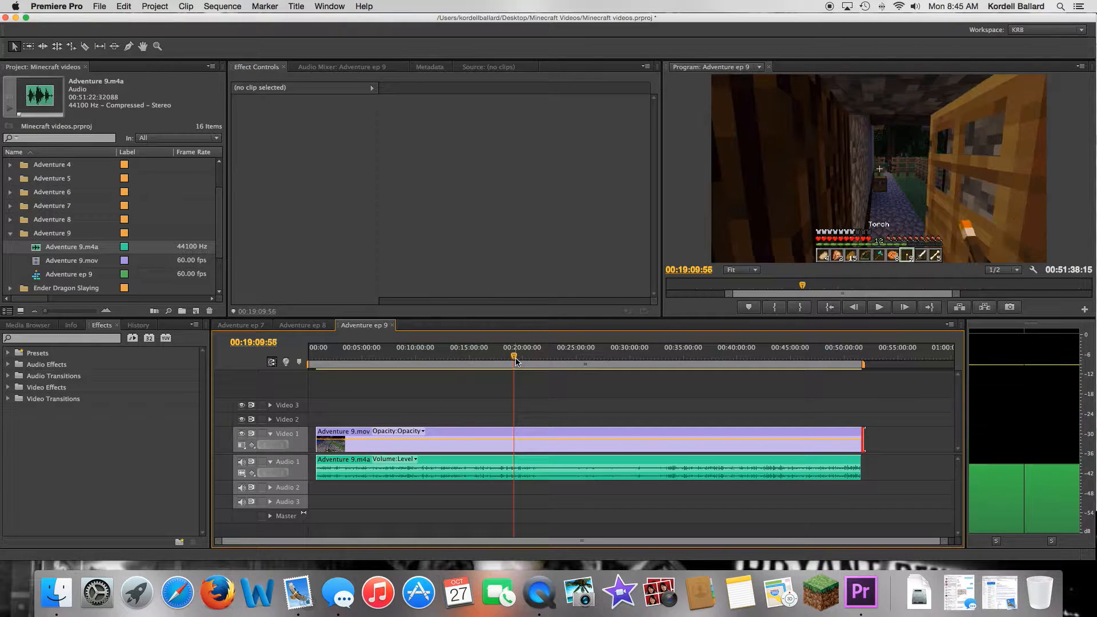
{"action": "key", "text": "Left"}
{"action": "key", "text": "Left"}
{"action": "key", "text": "Left"}
{"action": "key", "text": "Left"}
{"action": "key", "text": "Left"}
{"action": "key", "text": "Left"}
{"action": "key", "text": "Left"}
{"action": "key", "text": "Left"}
{"action": "key", "text": "Left"}
{"action": "key", "text": "Left"}
{"action": "key", "text": "Left"}
{"action": "key", "text": "Left"}
{"action": "key", "text": "Left"}
{"action": "key", "text": "Left"}
{"action": "key", "text": "Left"}
{"action": "key", "text": "Left"}
{"action": "key", "text": "Left"}
{"action": "key", "text": "Left"}
{"action": "key", "text": "Left"}
{"action": "key", "text": "Left"}
{"action": "key", "text": "Left"}
{"action": "key", "text": "Left"}
{"action": "key", "text": "Left"}
{"action": "key", "text": "Left"}
{"action": "key", "text": "Left"}
{"action": "key", "text": "Left"}
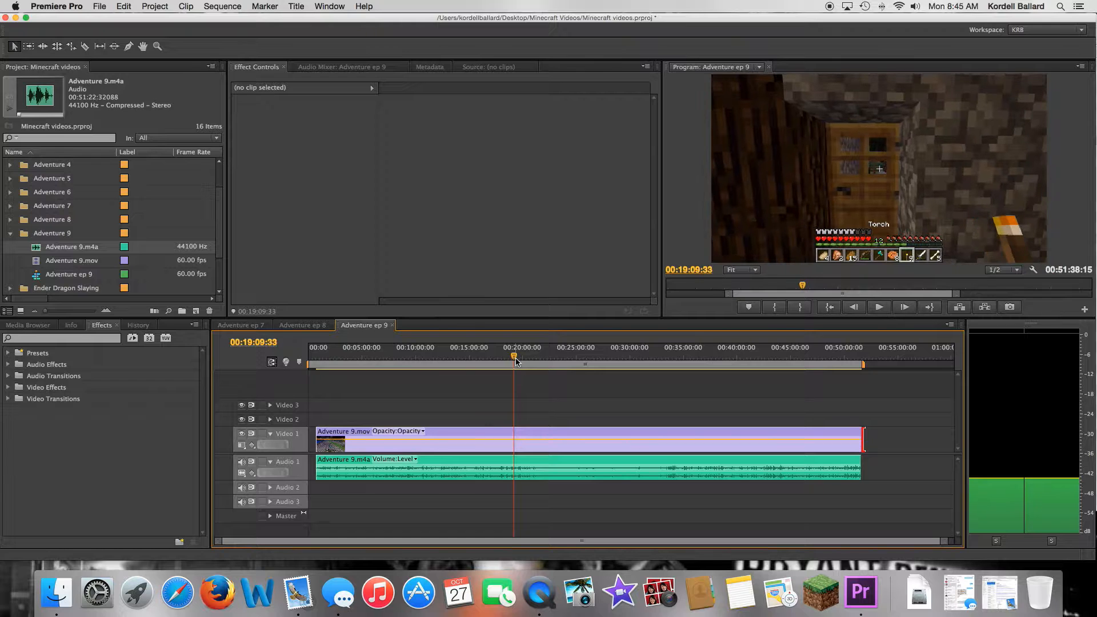
{"action": "key", "text": "Left"}
{"action": "key", "text": "Left"}
{"action": "key", "text": "Left"}
{"action": "key", "text": "Left"}
{"action": "key", "text": "Left"}
{"action": "key", "text": "Left"}
{"action": "key", "text": "Left"}
{"action": "key", "text": "Left"}
{"action": "key", "text": "Left"}
{"action": "key", "text": "Left"}
{"action": "key", "text": "Left"}
{"action": "key", "text": "Left"}
{"action": "key", "text": "Left"}
{"action": "key", "text": "Left"}
{"action": "key", "text": "Left"}
{"action": "key", "text": "Left"}
{"action": "key", "text": "Left"}
{"action": "key", "text": "Left"}
{"action": "key", "text": "Left"}
{"action": "key", "text": "Left"}
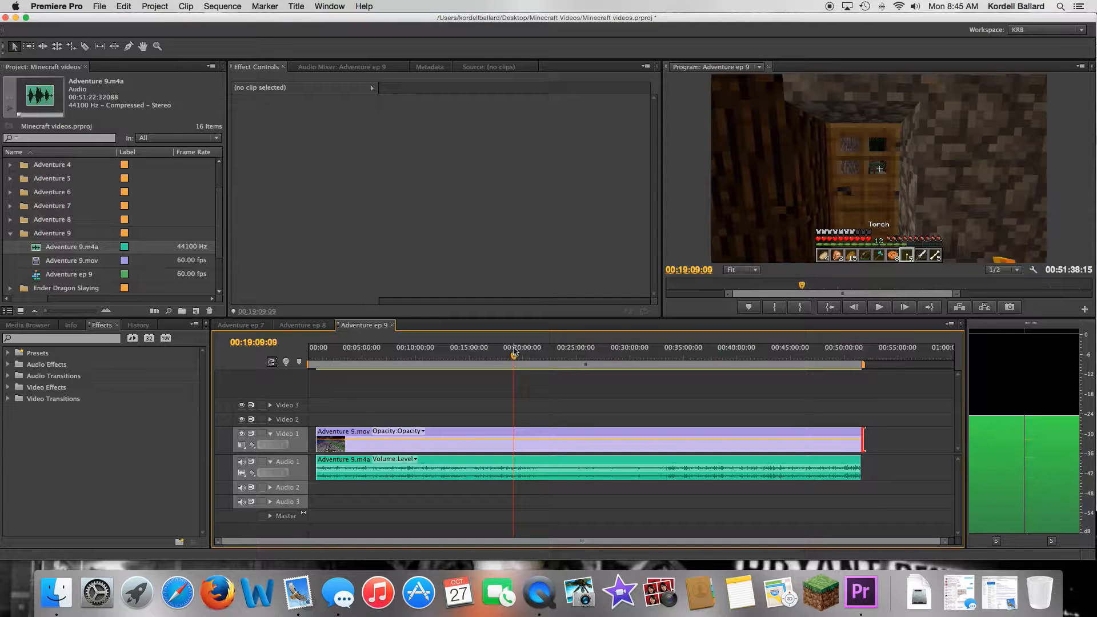
- Step back frame by frame through the footage after the death scene, from 00:19:09:09 to 00:19:05:58
{"action": "key", "text": "Left"}
{"action": "key", "text": "Left"}
{"action": "key", "text": "Left"}
{"action": "key", "text": "Left"}
{"action": "key", "text": "Left"}
{"action": "key", "text": "Left"}
{"action": "key", "text": "Left"}
{"action": "key", "text": "Left"}
{"action": "key", "text": "Left"}
{"action": "key", "text": "Left"}
{"action": "key", "text": "Left"}
{"action": "key", "text": "Left"}
{"action": "key", "text": "Left"}
{"action": "key", "text": "Left"}
{"action": "key", "text": "Left"}
{"action": "key", "text": "Left"}
{"action": "key", "text": "Left"}
{"action": "key", "text": "Left"}
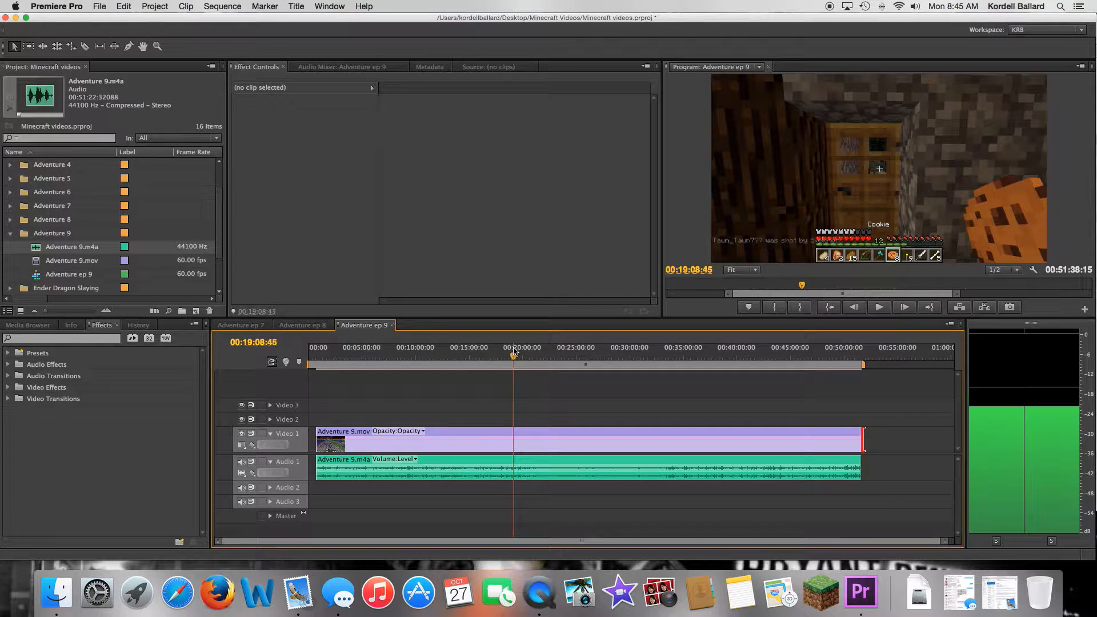
{"action": "key", "text": "Left"}
{"action": "key", "text": "Left"}
{"action": "key", "text": "Left"}
{"action": "key", "text": "Left"}
{"action": "key", "text": "Left"}
{"action": "key", "text": "Left"}
{"action": "key", "text": "Left"}
{"action": "key", "text": "Left"}
{"action": "key", "text": "Left"}
{"action": "key", "text": "Left"}
{"action": "key", "text": "Left"}
{"action": "key", "text": "Left"}
{"action": "key", "text": "Left"}
{"action": "key", "text": "Left"}
{"action": "key", "text": "Left"}
{"action": "key", "text": "Left"}
{"action": "key", "text": "Left"}
{"action": "key", "text": "Left"}
{"action": "key", "text": "Left"}
{"action": "key", "text": "Left"}
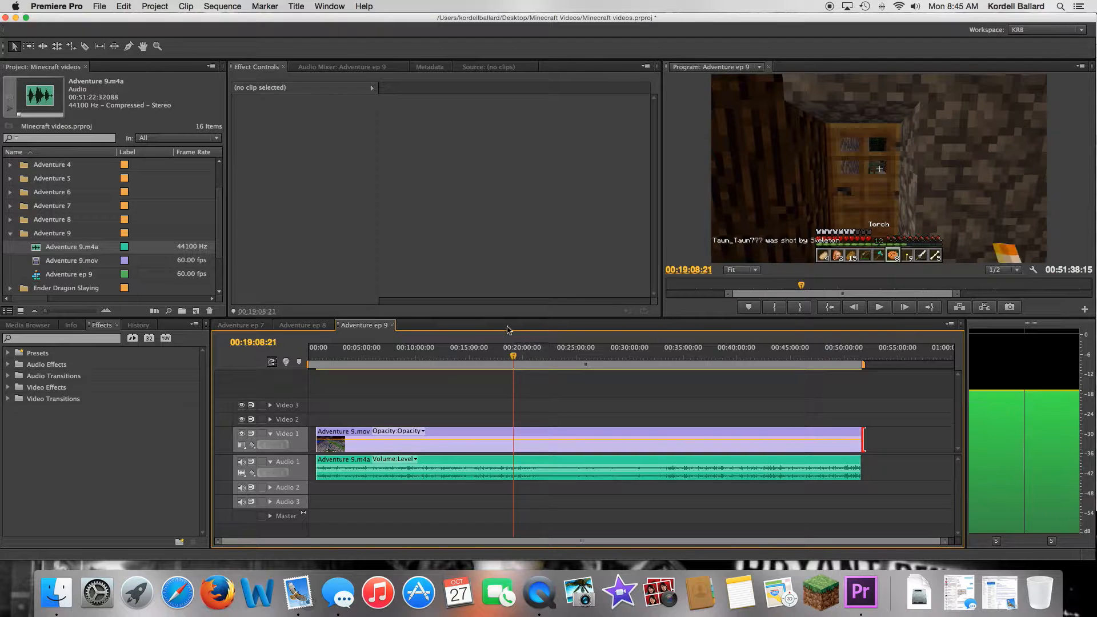
{"action": "key", "text": "Left"}
{"action": "key", "text": "Left"}
{"action": "key", "text": "Left"}
{"action": "key", "text": "Left"}
{"action": "key", "text": "Left"}
{"action": "key", "text": "Left"}
{"action": "key", "text": "Left"}
{"action": "key", "text": "Left"}
{"action": "key", "text": "Left"}
{"action": "key", "text": "Left"}
{"action": "key", "text": "Left"}
{"action": "key", "text": "Left"}
{"action": "key", "text": "Left"}
{"action": "key", "text": "Left"}
{"action": "key", "text": "Left"}
{"action": "key", "text": "Left"}
{"action": "key", "text": "Left"}
{"action": "key", "text": "Left"}
{"action": "key", "text": "Left"}
{"action": "key", "text": "Left"}
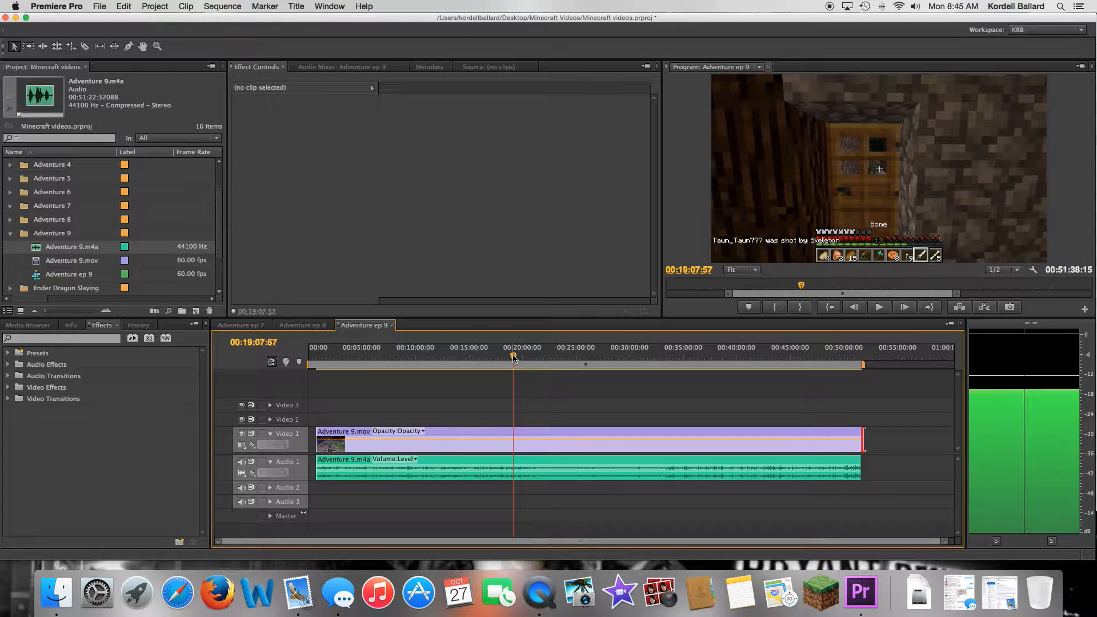
{"action": "key", "text": "Left"}
{"action": "key", "text": "Left"}
{"action": "key", "text": "Left"}
{"action": "key", "text": "Left"}
{"action": "key", "text": "Left"}
{"action": "key", "text": "Left"}
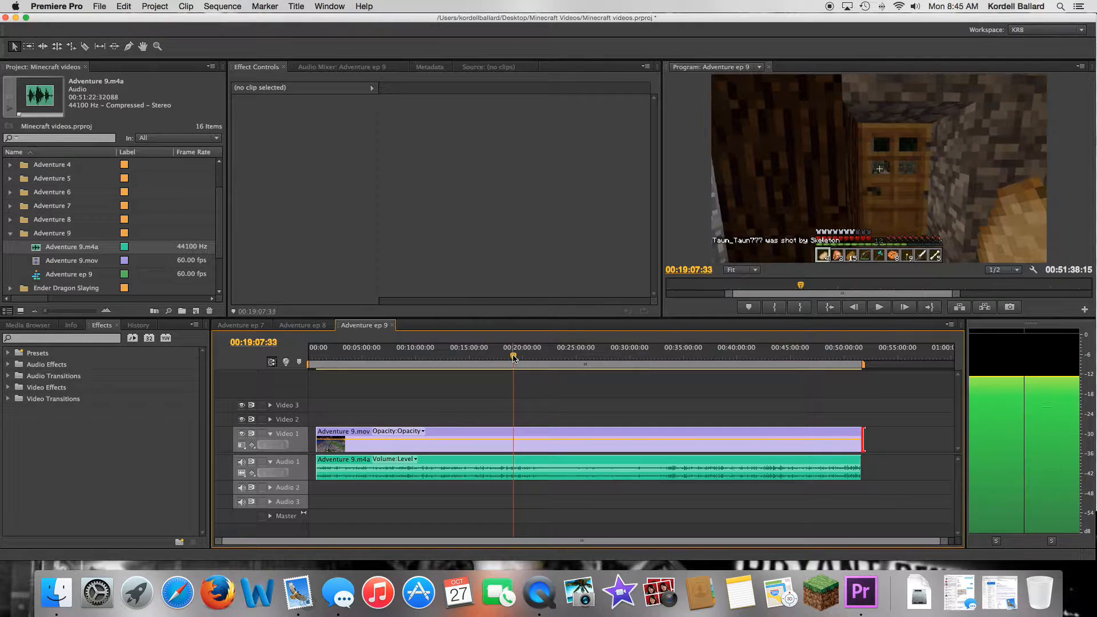
{"action": "key", "text": "Left"}
{"action": "key", "text": "Left"}
{"action": "key", "text": "Left"}
{"action": "key", "text": "Left"}
{"action": "key", "text": "Left"}
{"action": "key", "text": "Left"}
{"action": "key", "text": "Left"}
{"action": "key", "text": "Left"}
{"action": "key", "text": "Left"}
{"action": "key", "text": "Left"}
{"action": "key", "text": "Left"}
{"action": "key", "text": "Left"}
{"action": "key", "text": "Left"}
{"action": "key", "text": "Left"}
{"action": "key", "text": "Left"}
{"action": "key", "text": "Left"}
{"action": "key", "text": "Left"}
{"action": "key", "text": "Left"}
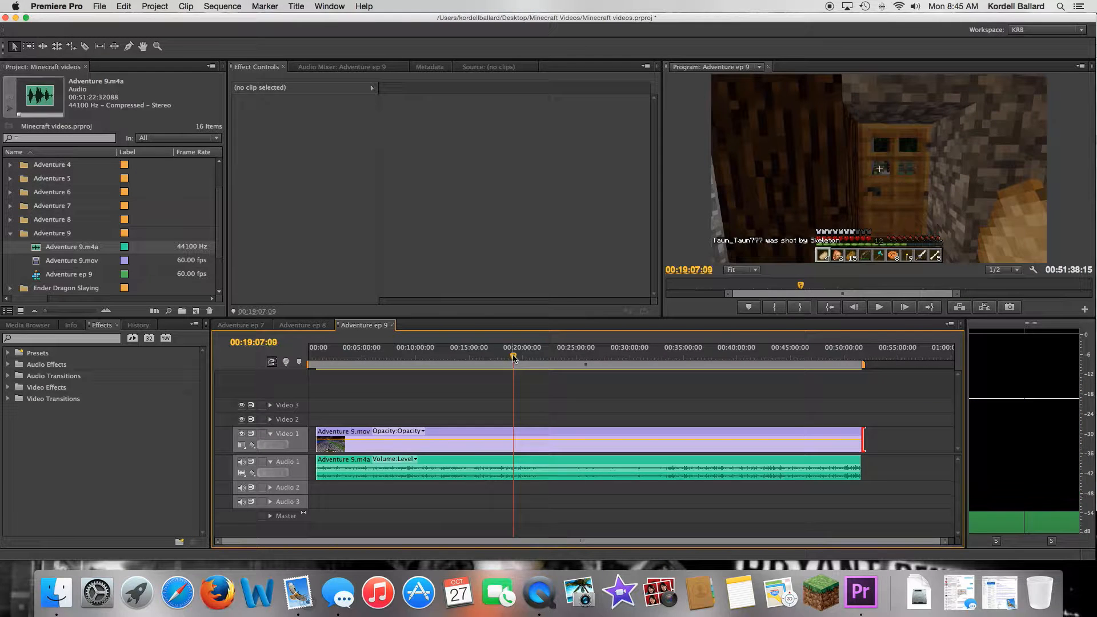
{"action": "key", "text": "Left"}
{"action": "key", "text": "Left"}
{"action": "key", "text": "Left"}
{"action": "key", "text": "Left"}
{"action": "key", "text": "Left"}
{"action": "key", "text": "Left"}
{"action": "key", "text": "Left"}
{"action": "key", "text": "Left"}
{"action": "key", "text": "Left"}
{"action": "key", "text": "Left"}
{"action": "key", "text": "Left"}
{"action": "key", "text": "Left"}
{"action": "key", "text": "Left"}
{"action": "key", "text": "Left"}
{"action": "key", "text": "Left"}
{"action": "key", "text": "Left"}
{"action": "key", "text": "Left"}
{"action": "key", "text": "Left"}
{"action": "key", "text": "Left"}
{"action": "key", "text": "Left"}
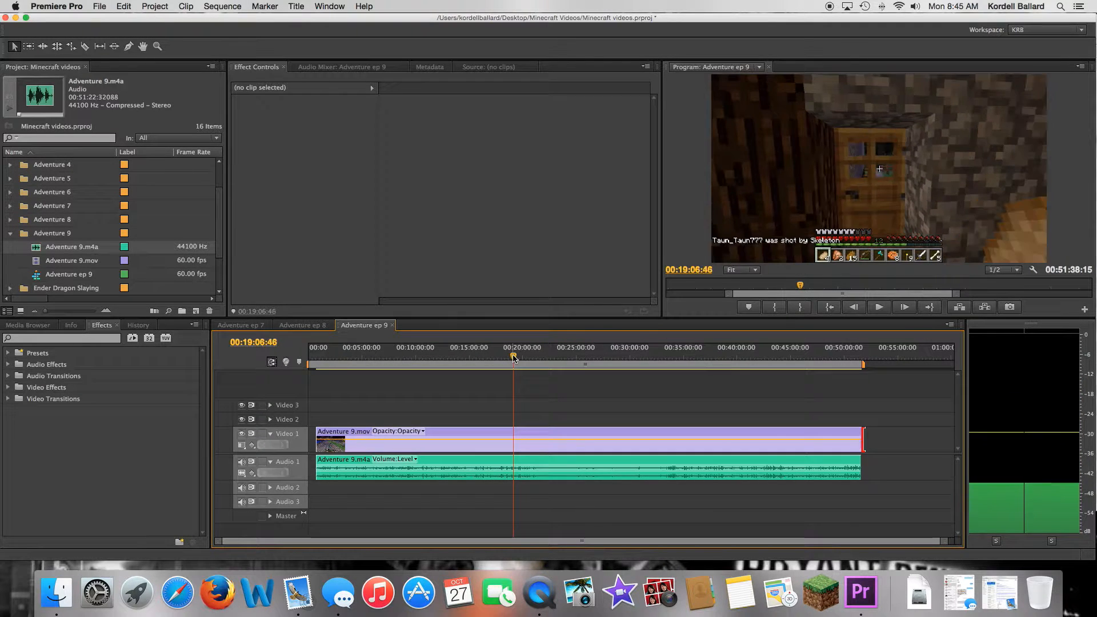
{"action": "key", "text": "Left"}
{"action": "key", "text": "Left"}
{"action": "key", "text": "Left"}
{"action": "key", "text": "Left"}
{"action": "key", "text": "Left"}
{"action": "key", "text": "Left"}
{"action": "key", "text": "Left"}
{"action": "key", "text": "Left"}
{"action": "key", "text": "Left"}
{"action": "key", "text": "Left"}
{"action": "key", "text": "Left"}
{"action": "key", "text": "Left"}
{"action": "key", "text": "Left"}
{"action": "key", "text": "Left"}
{"action": "key", "text": "Left"}
{"action": "key", "text": "Left"}
{"action": "key", "text": "Left"}
{"action": "key", "text": "Left"}
{"action": "key", "text": "Left"}
{"action": "key", "text": "Left"}
{"action": "key", "text": "Left"}
{"action": "key", "text": "Left"}
{"action": "key", "text": "Left"}
{"action": "key", "text": "Left"}
{"action": "key", "text": "Left"}
{"action": "key", "text": "Left"}
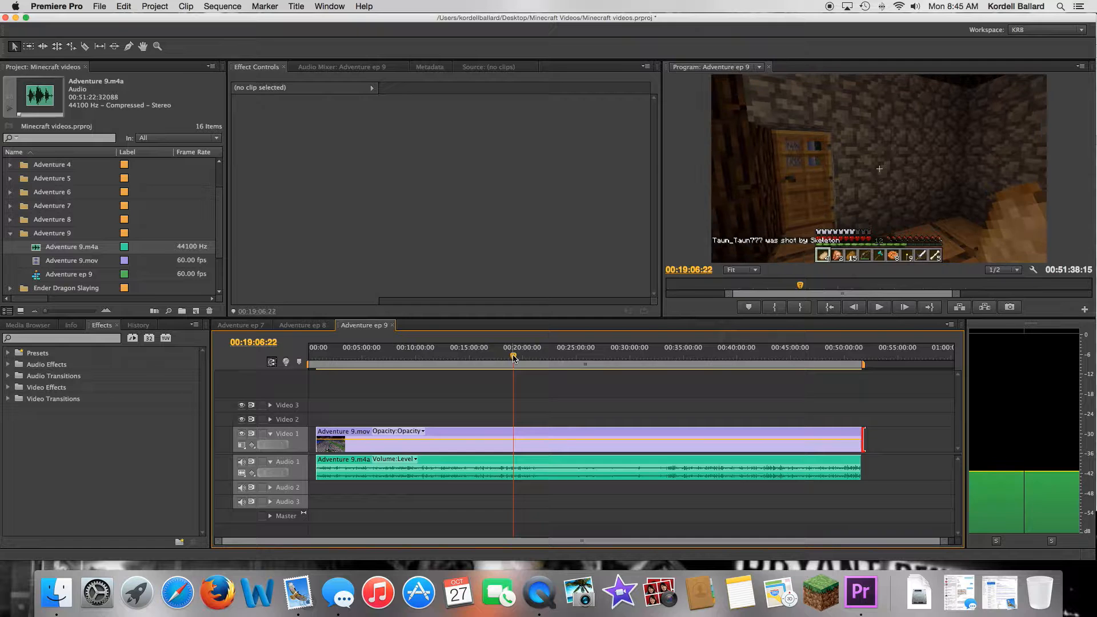
{"action": "key", "text": "Left"}
{"action": "key", "text": "Left"}
{"action": "key", "text": "Left"}
{"action": "key", "text": "Left"}
{"action": "key", "text": "Left"}
{"action": "key", "text": "Left"}
{"action": "key", "text": "Left"}
{"action": "key", "text": "Left"}
{"action": "key", "text": "Left"}
{"action": "key", "text": "Left"}
{"action": "key", "text": "Left"}
{"action": "key", "text": "Left"}
{"action": "key", "text": "Left"}
{"action": "key", "text": "Left"}
{"action": "key", "text": "Left"}
{"action": "key", "text": "Left"}
{"action": "key", "text": "Left"}
{"action": "key", "text": "Left"}
{"action": "key", "text": "Left"}
{"action": "key", "text": "Left"}
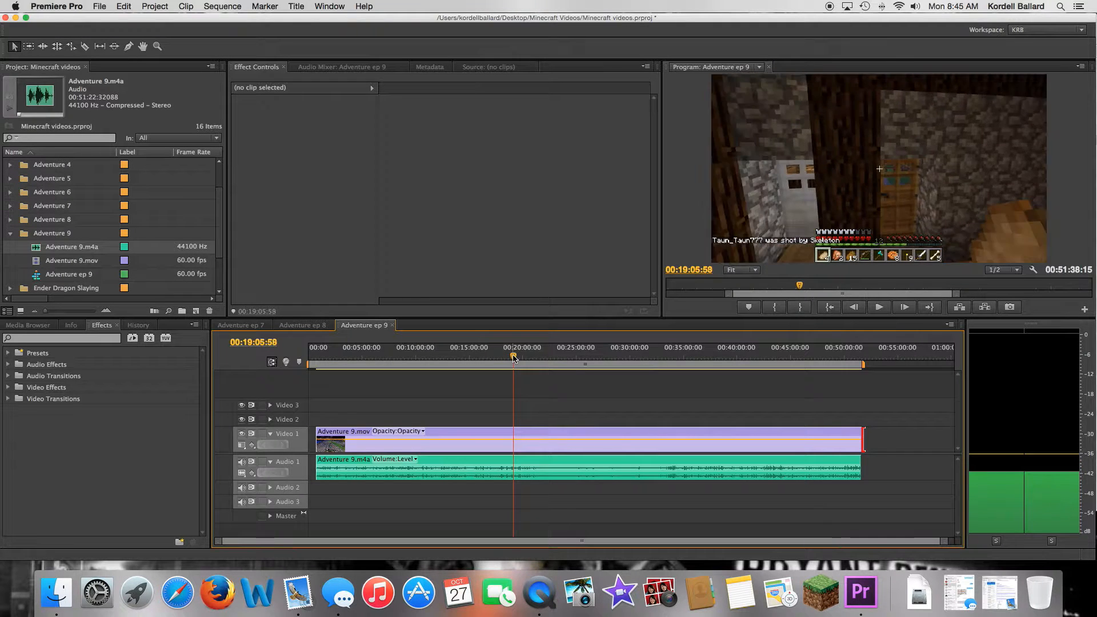
- Step back frame by frame through the footage after the death scene, from 00:19:05:58 to 00:19:04:18
{"action": "key", "text": "Left"}
{"action": "key", "text": "Left"}
{"action": "key", "text": "Left"}
{"action": "key", "text": "Left"}
{"action": "key", "text": "Left"}
{"action": "key", "text": "Left"}
{"action": "key", "text": "Left"}
{"action": "key", "text": "Left"}
{"action": "key", "text": "Left"}
{"action": "key", "text": "Left"}
{"action": "key", "text": "Left"}
{"action": "key", "text": "Left"}
{"action": "key", "text": "Left"}
{"action": "key", "text": "Left"}
{"action": "key", "text": "Left"}
{"action": "key", "text": "Left"}
{"action": "key", "text": "Left"}
{"action": "key", "text": "Left"}
{"action": "key", "text": "Left"}
{"action": "key", "text": "Left"}
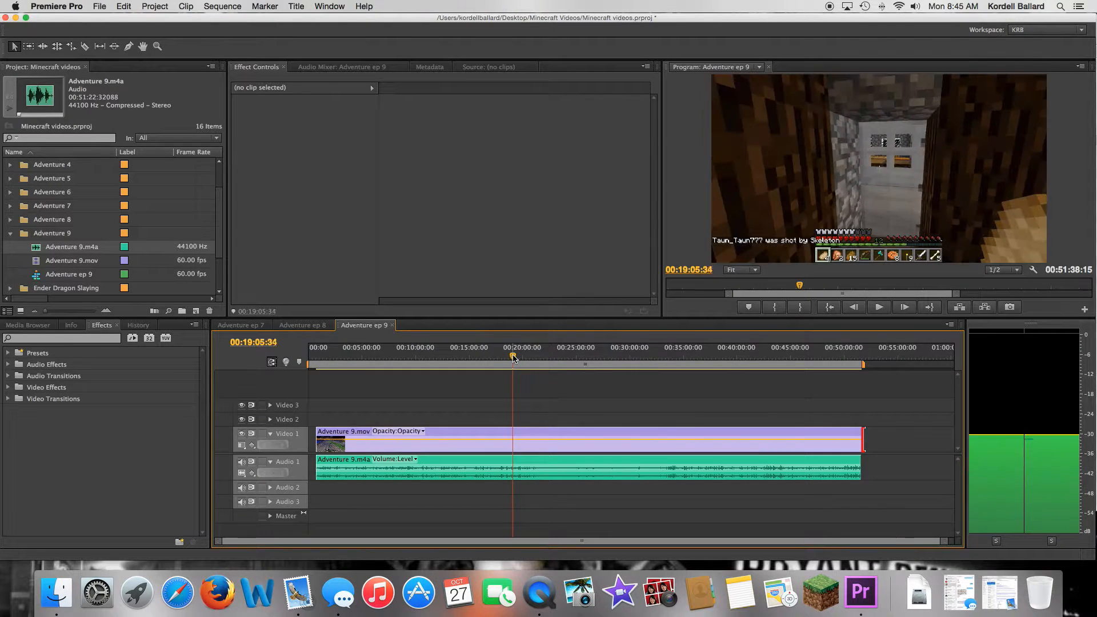
{"action": "key", "text": "Left"}
{"action": "key", "text": "Left"}
{"action": "key", "text": "Left"}
{"action": "key", "text": "Left"}
{"action": "key", "text": "Left"}
{"action": "key", "text": "Left"}
{"action": "key", "text": "Left"}
{"action": "key", "text": "Left"}
{"action": "key", "text": "Left"}
{"action": "key", "text": "Left"}
{"action": "key", "text": "Left"}
{"action": "key", "text": "Left"}
{"action": "key", "text": "Left"}
{"action": "key", "text": "Left"}
{"action": "key", "text": "Left"}
{"action": "key", "text": "Left"}
{"action": "key", "text": "Left"}
{"action": "key", "text": "Left"}
{"action": "key", "text": "Left"}
{"action": "key", "text": "Left"}
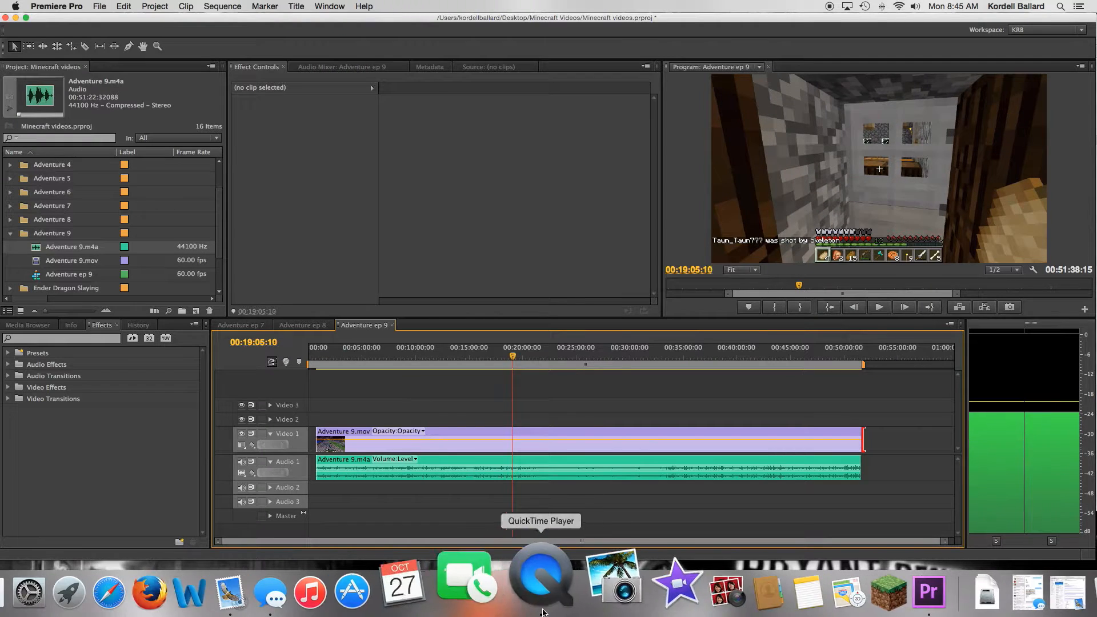
{"action": "key", "text": "Left"}
{"action": "key", "text": "Left"}
{"action": "key", "text": "Left"}
{"action": "key", "text": "Left"}
{"action": "key", "text": "Left"}
{"action": "key", "text": "Left"}
{"action": "key", "text": "Left"}
{"action": "key", "text": "Left"}
{"action": "key", "text": "Left"}
{"action": "key", "text": "Left"}
{"action": "key", "text": "Left"}
{"action": "key", "text": "Left"}
{"action": "key", "text": "Left"}
{"action": "key", "text": "Left"}
{"action": "key", "text": "Left"}
{"action": "key", "text": "Left"}
{"action": "key", "text": "Left"}
{"action": "key", "text": "Left"}
{"action": "key", "text": "Left"}
{"action": "key", "text": "Left"}
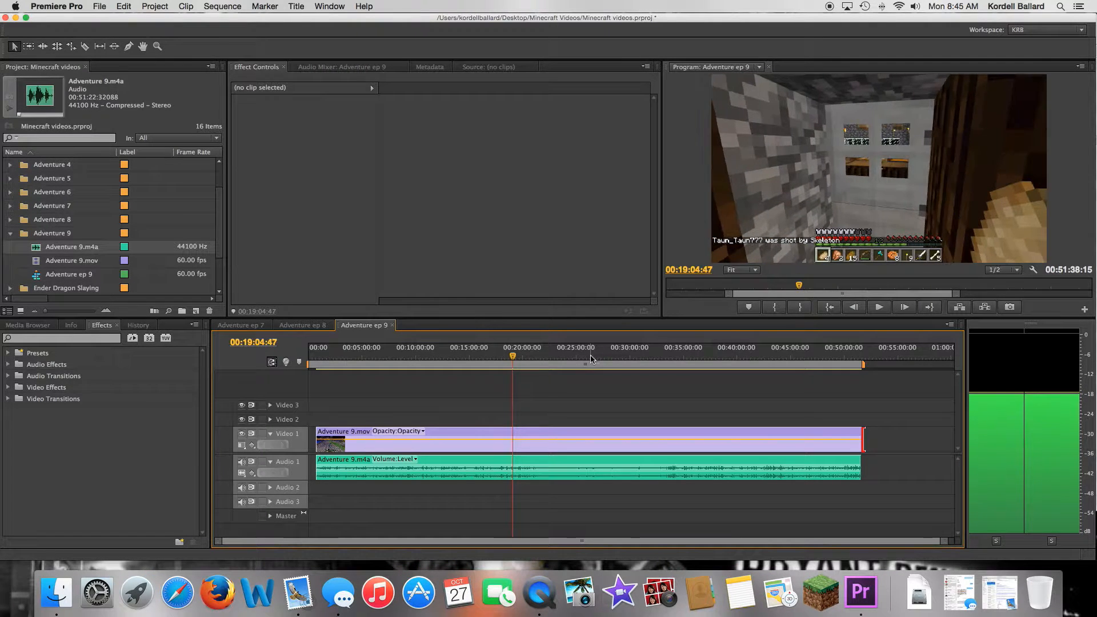
{"action": "key", "text": "Left"}
{"action": "key", "text": "Left"}
{"action": "key", "text": "Left"}
{"action": "key", "text": "Left"}
{"action": "key", "text": "Left"}
{"action": "key", "text": "Left"}
{"action": "key", "text": "Left"}
{"action": "key", "text": "Left"}
{"action": "key", "text": "Left"}
{"action": "key", "text": "Left"}
{"action": "key", "text": "Left"}
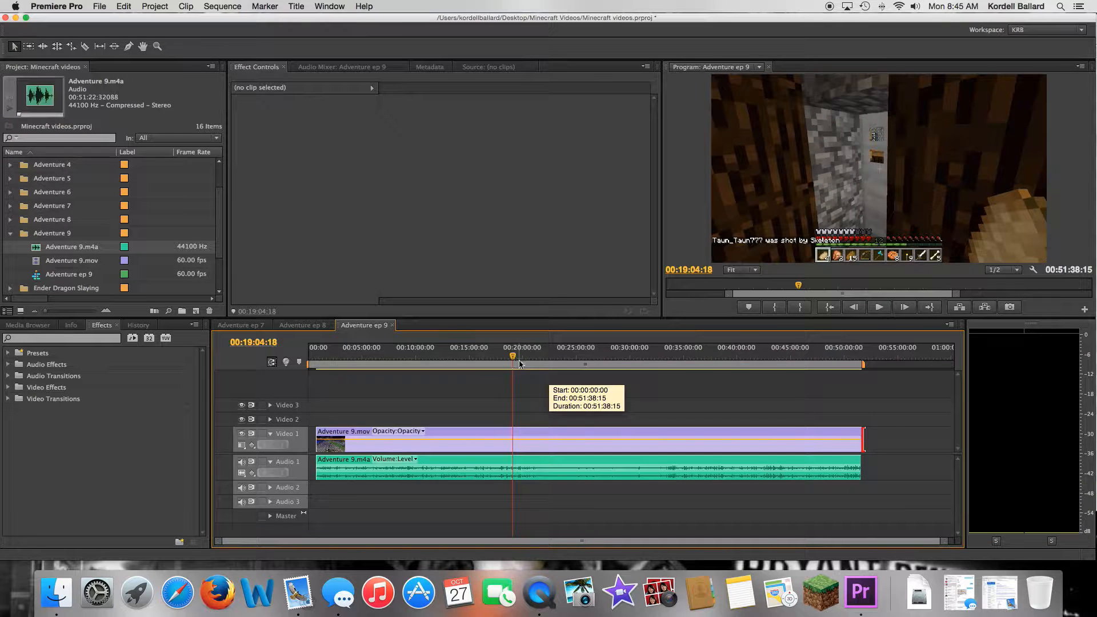
- Return to the cave fight at 00:18:52:42 and play the footage through the death scene
{"action": "key", "text": "equal"}
{"action": "key", "text": "equal"}
{"action": "key", "text": "equal"}
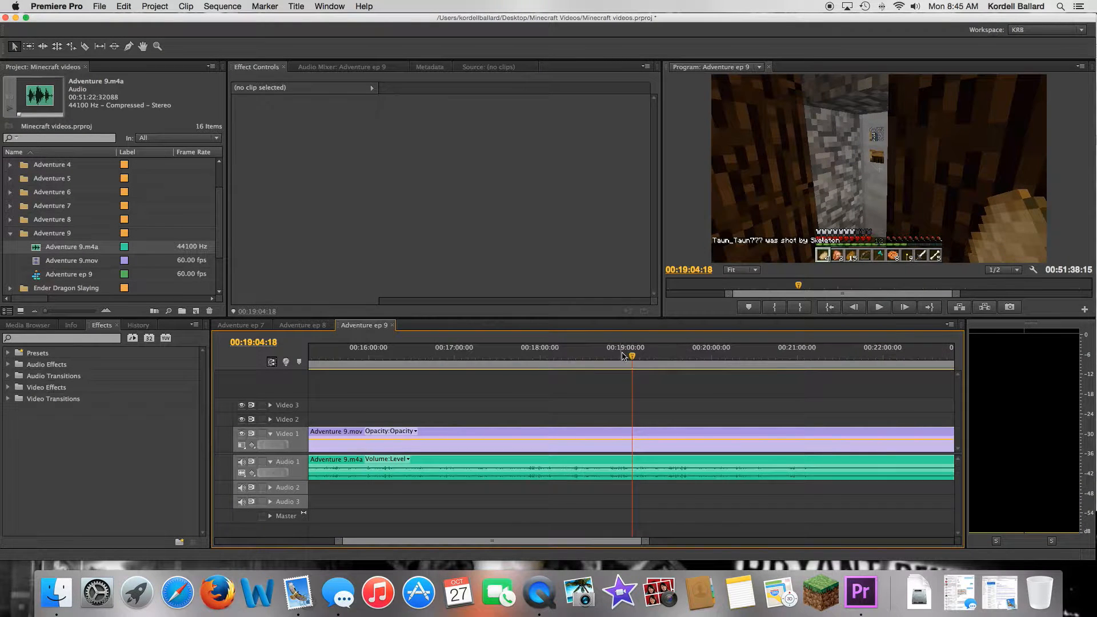
{"action": "mouse_move", "coordinate": [632, 358]}
{"action": "left_mouse_down"}
{"action": "mouse_move", "coordinate": [613, 357]}
{"action": "mouse_move", "coordinate": [627, 358]}
{"action": "left_mouse_up"}
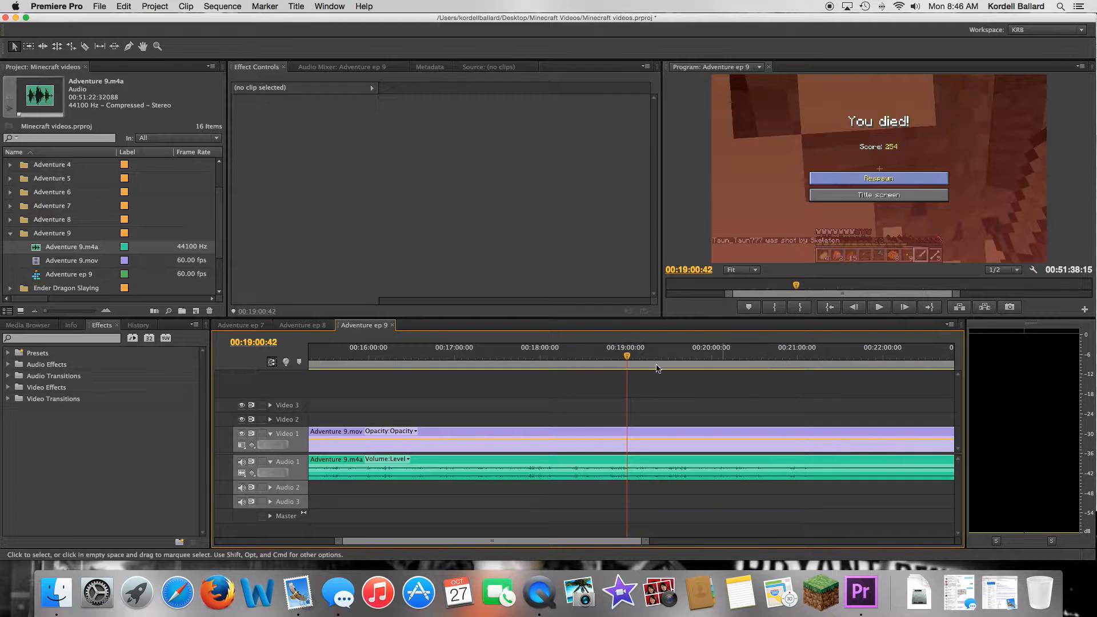
{"action": "left_click_drag", "start_coordinate": [632, 359], "coordinate": [615, 360]}
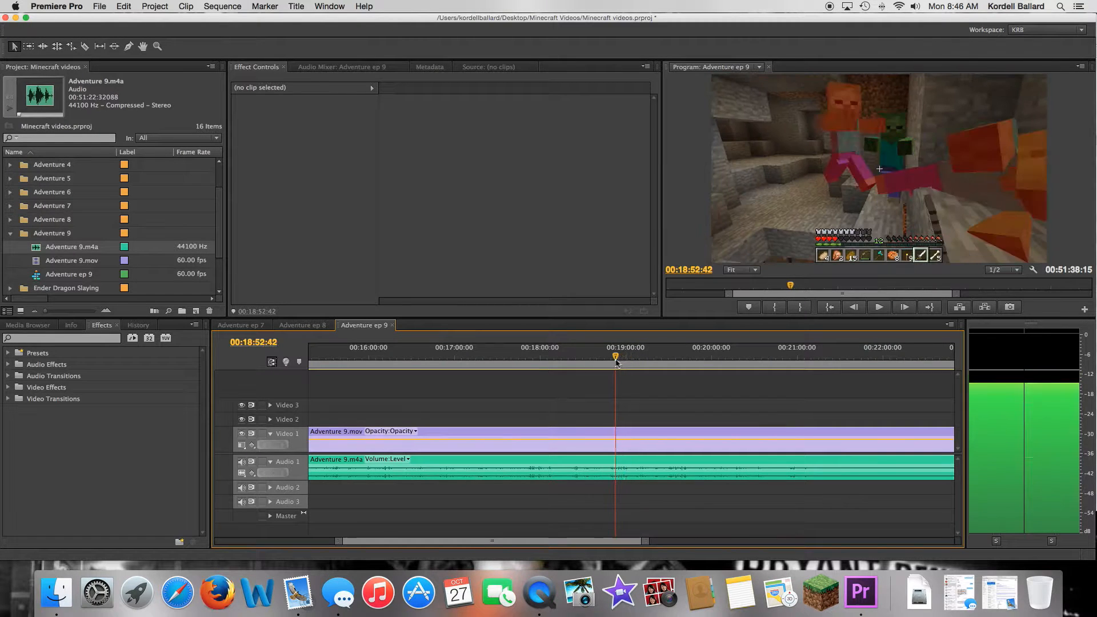
{"action": "key", "text": "space"}
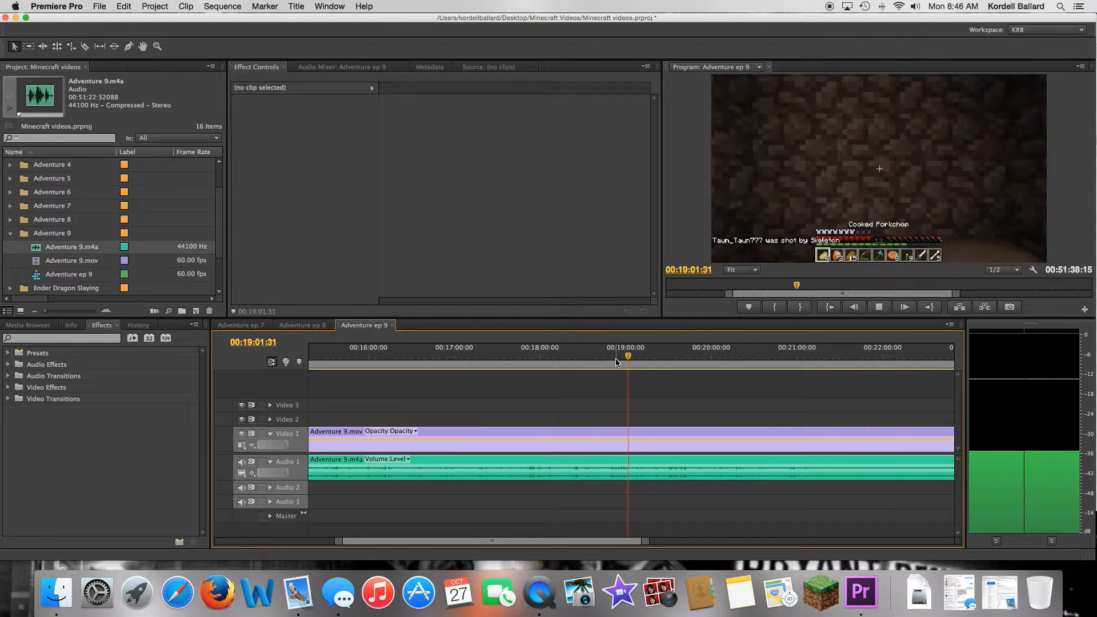
- Stop playback just after the respawn and step back frame by frame to the "You died!" screen at 00:19:00:51
{"action": "key", "text": "space"}
{"action": "key", "text": "Left"}
{"action": "key", "text": "Left"}
{"action": "key", "text": "Left"}
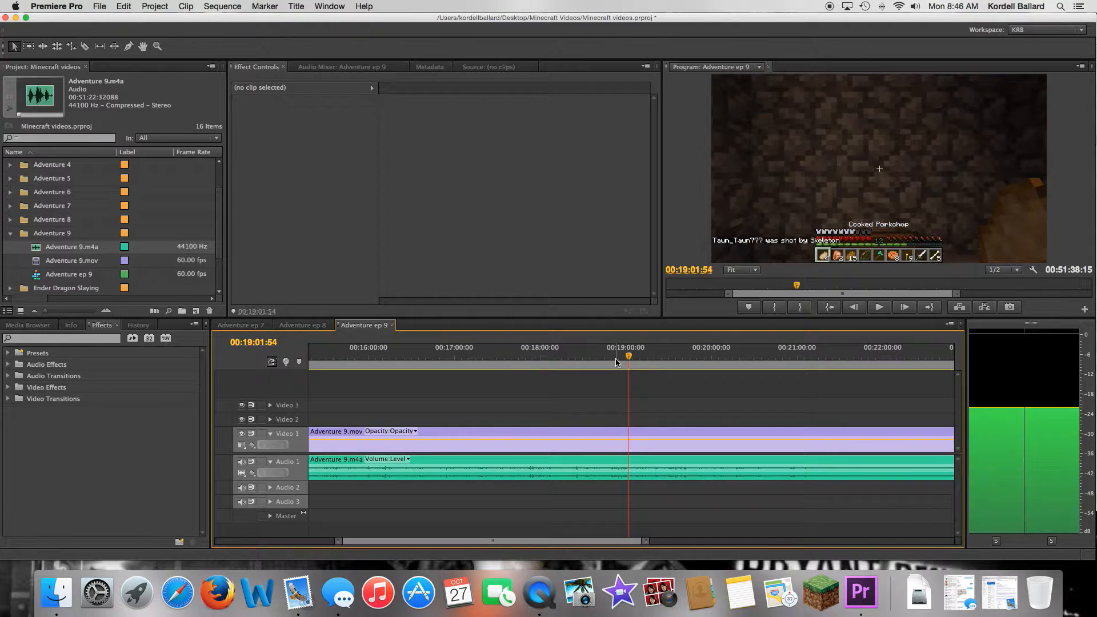
{"action": "key", "text": "Left"}
{"action": "key", "text": "Left"}
{"action": "key", "text": "Left"}
{"action": "key", "text": "Left"}
{"action": "key", "text": "Left"}
{"action": "key", "text": "Left"}
{"action": "key", "text": "Left"}
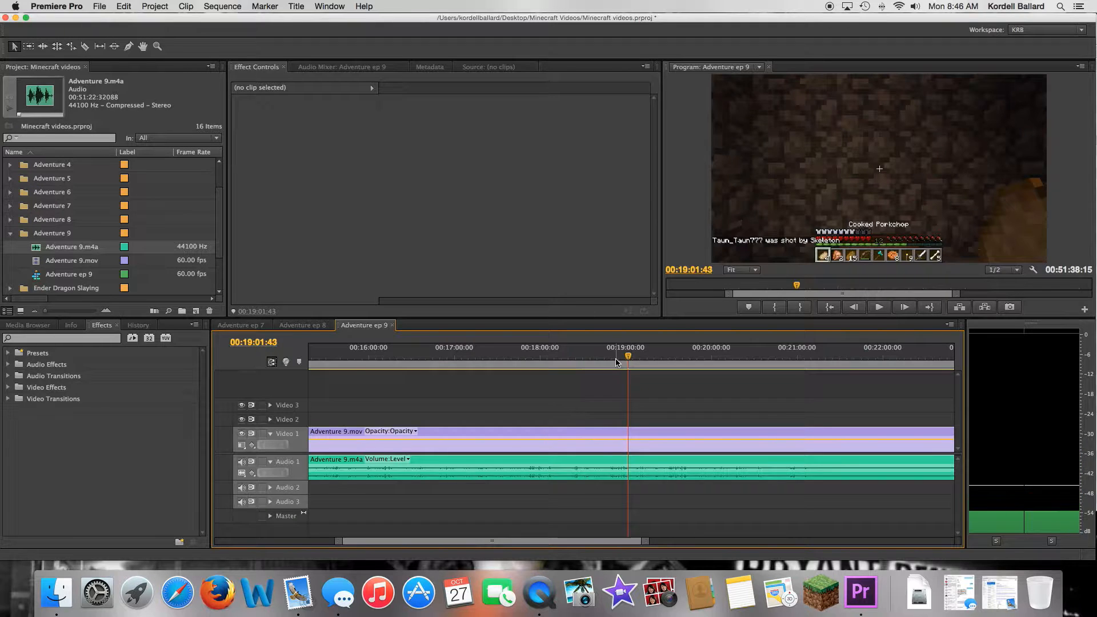
{"action": "key", "text": "Left"}
{"action": "key", "text": "Left"}
{"action": "key", "text": "Left"}
{"action": "key", "text": "Left"}
{"action": "key", "text": "Left"}
{"action": "key", "text": "Left"}
{"action": "key", "text": "Left"}
{"action": "key", "text": "Left"}
{"action": "key", "text": "Left"}
{"action": "key", "text": "Left"}
{"action": "key", "text": "Left"}
{"action": "key", "text": "Left"}
{"action": "key", "text": "Left"}
{"action": "key", "text": "Left"}
{"action": "key", "text": "Left"}
{"action": "key", "text": "Left"}
{"action": "key", "text": "Left"}
{"action": "key", "text": "Left"}
{"action": "key", "text": "Left"}
{"action": "key", "text": "Left"}
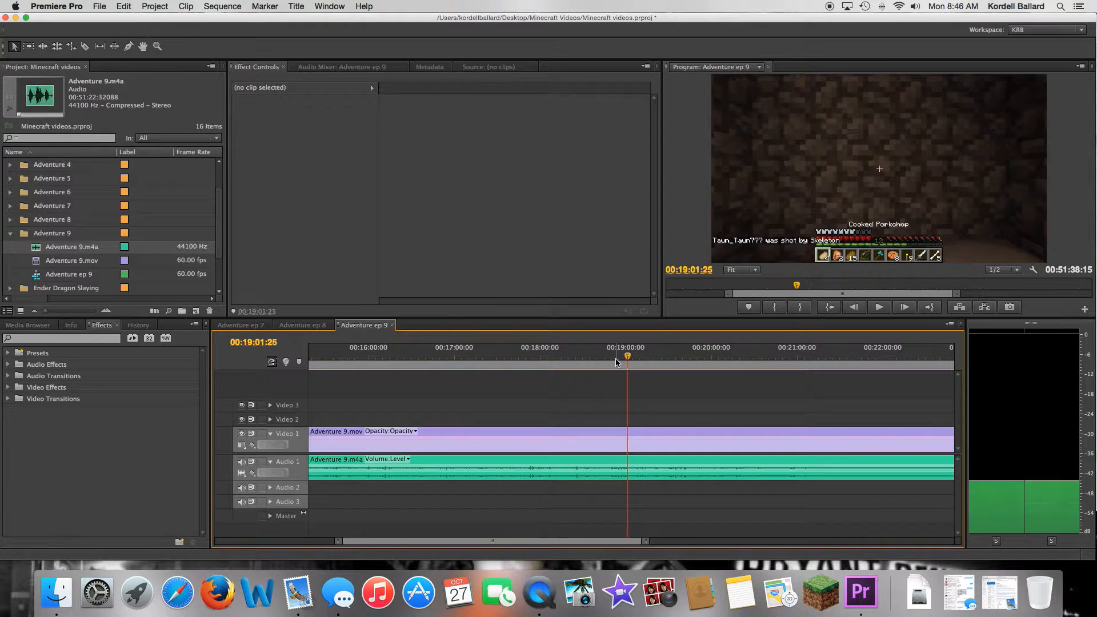
{"action": "key", "text": "Left"}
{"action": "key", "text": "Left"}
{"action": "key", "text": "Left"}
{"action": "key", "text": "Left"}
{"action": "key", "text": "Left"}
{"action": "key", "text": "Left"}
{"action": "key", "text": "Left"}
{"action": "key", "text": "Left"}
{"action": "key", "text": "Left"}
{"action": "key", "text": "Left"}
{"action": "key", "text": "Left"}
{"action": "key", "text": "Left"}
{"action": "key", "text": "Left"}
{"action": "key", "text": "Left"}
{"action": "key", "text": "Left"}
{"action": "key", "text": "Left"}
{"action": "key", "text": "Left"}
{"action": "key", "text": "Left"}
{"action": "key", "text": "Left"}
{"action": "key", "text": "Left"}
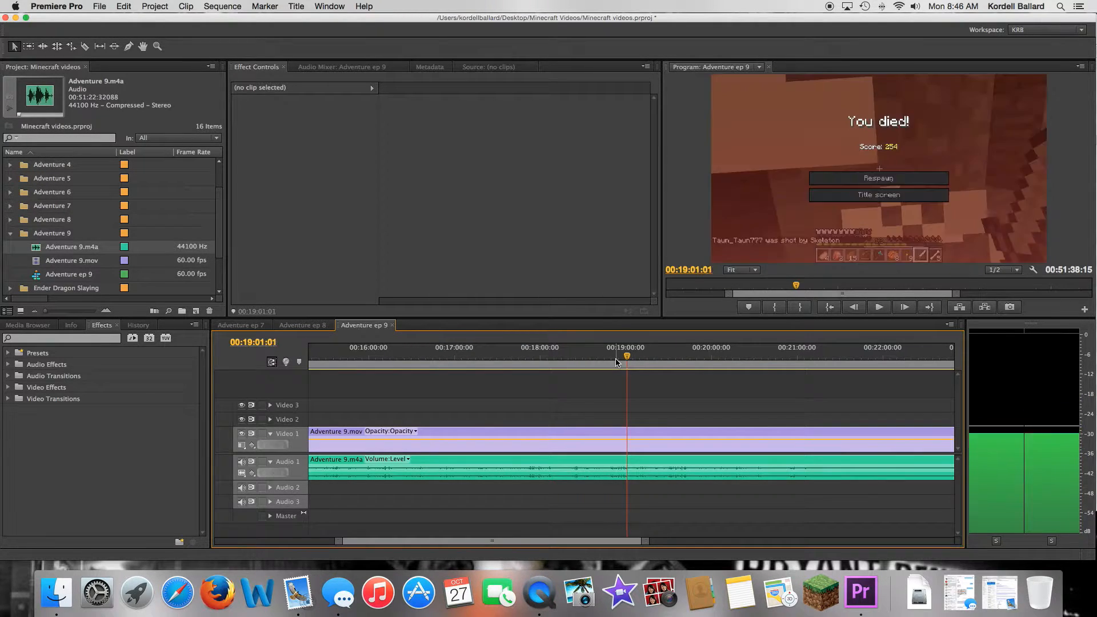
- Step forward to the "You died!" frame at 00:19:01:02 and split both the Adventure 9 video and audio clips there
{"action": "key", "text": "Right"}
{"action": "key", "text": "Right"}
{"action": "key", "text": "Right"}
{"action": "key", "text": "Right"}
{"action": "key", "text": "Right"}
{"action": "key", "text": "Right"}
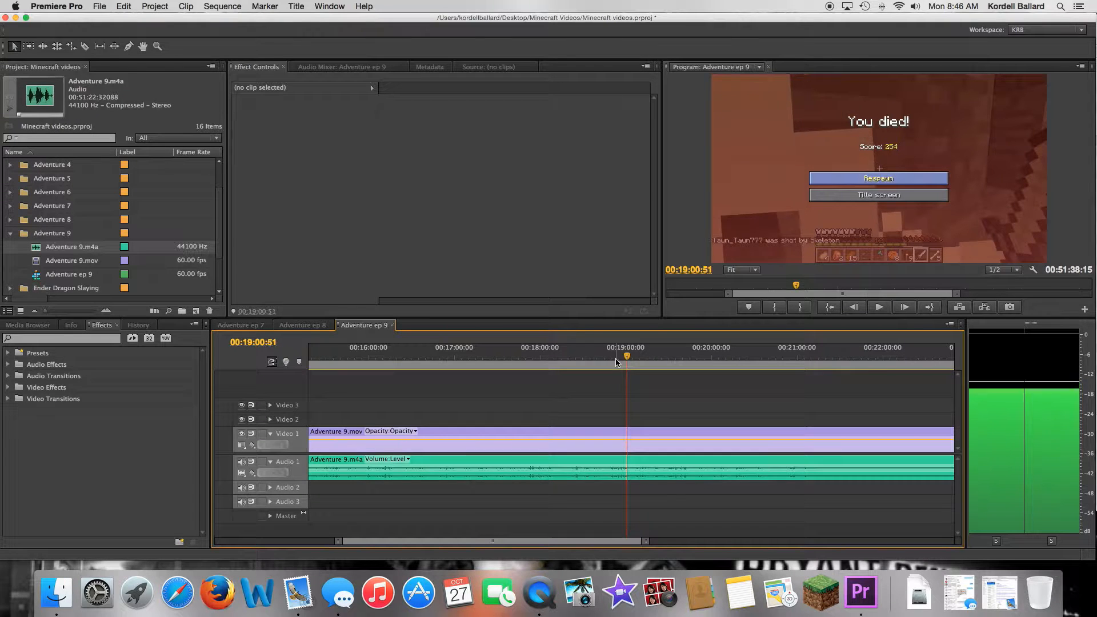
{"action": "key", "text": "Right"}
{"action": "key", "text": "Right"}
{"action": "key", "text": "Right"}
{"action": "key", "text": "Right"}
{"action": "key", "text": "Right"}
{"action": "key", "text": "Right"}
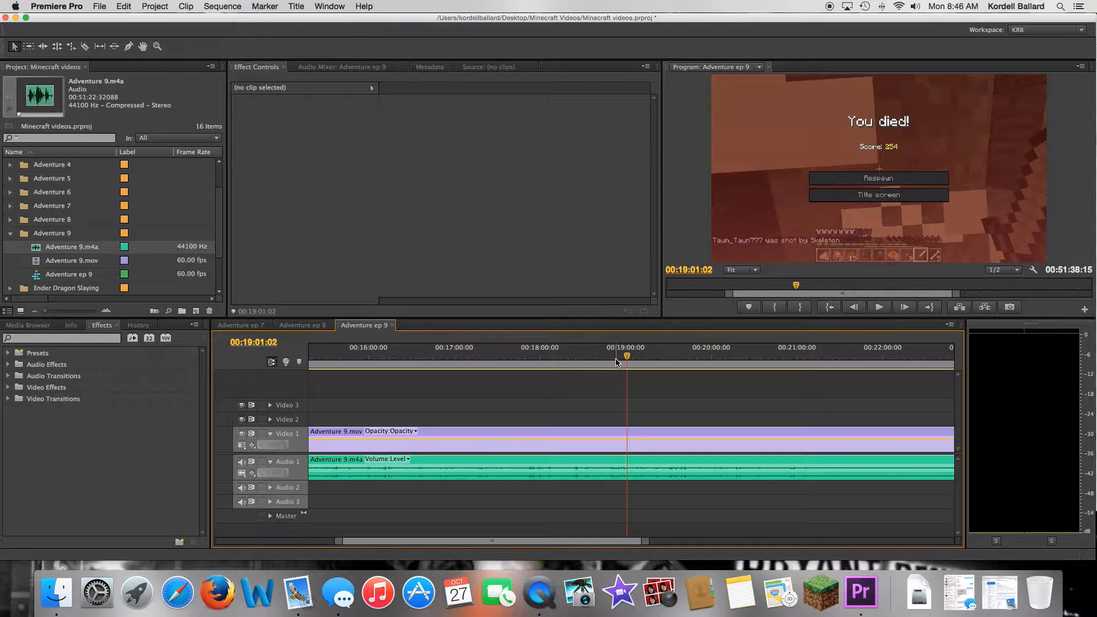
{"action": "left_click", "coordinate": [628, 440]}
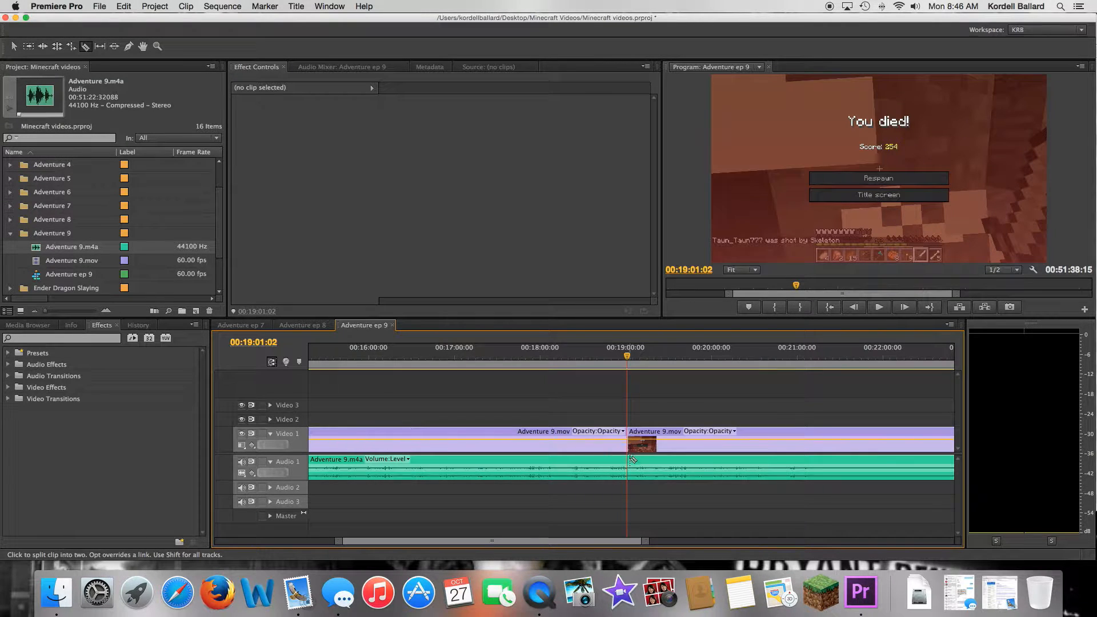
{"action": "left_click", "coordinate": [628, 466]}
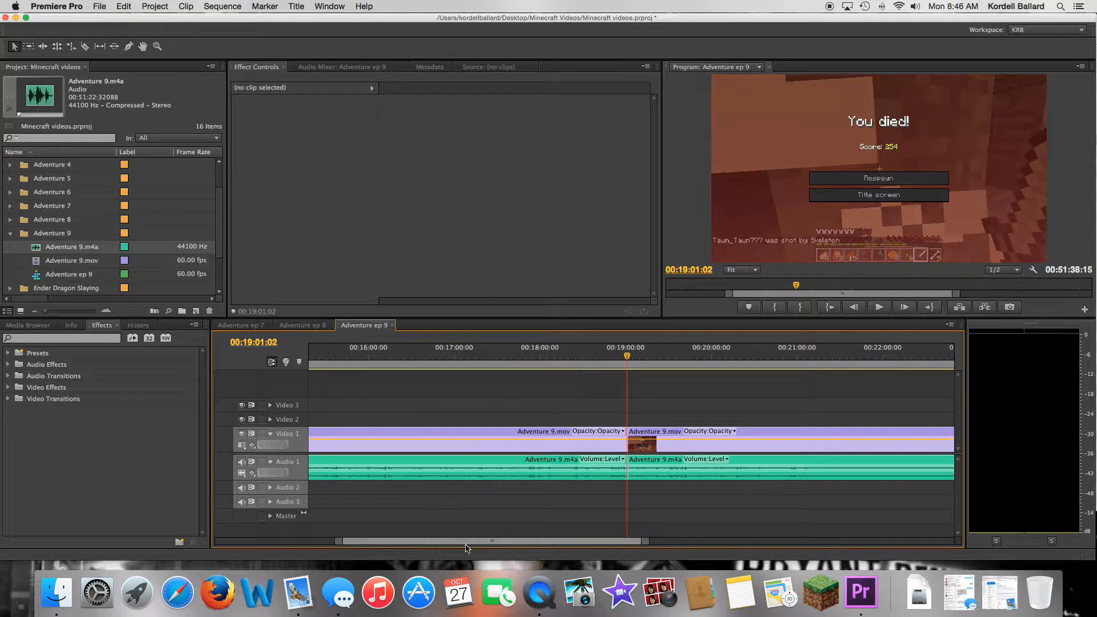
- Ripple delete the empty gap before the first Adventure 9 clips at the start of the sequence
{"action": "left_click_drag", "start_coordinate": [464, 542], "coordinate": [282, 511]}
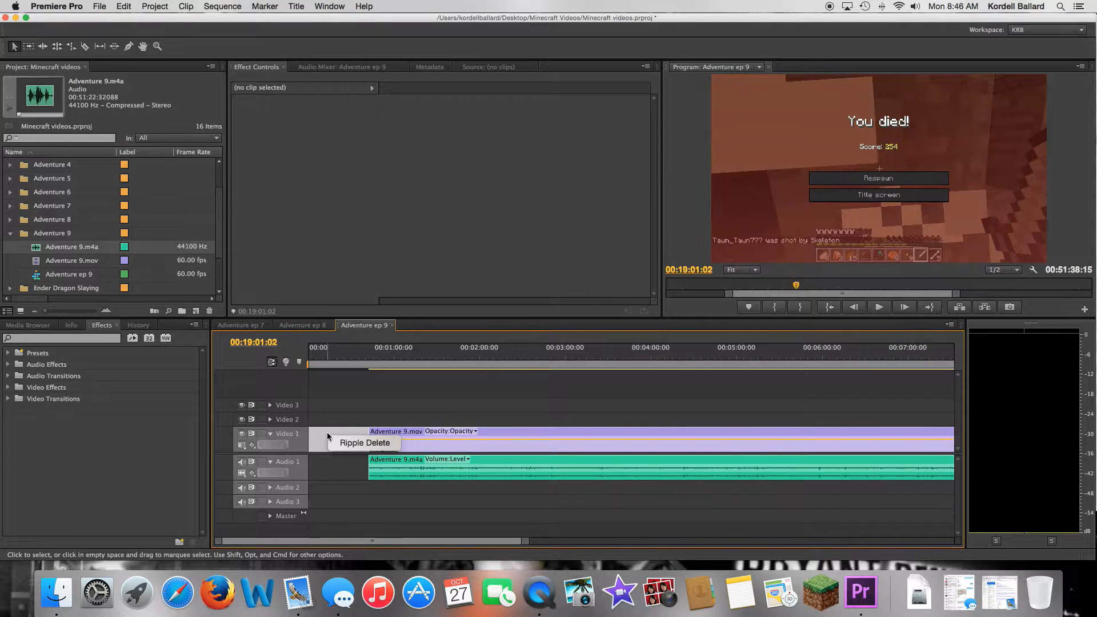
{"action": "left_click", "coordinate": [333, 443]}
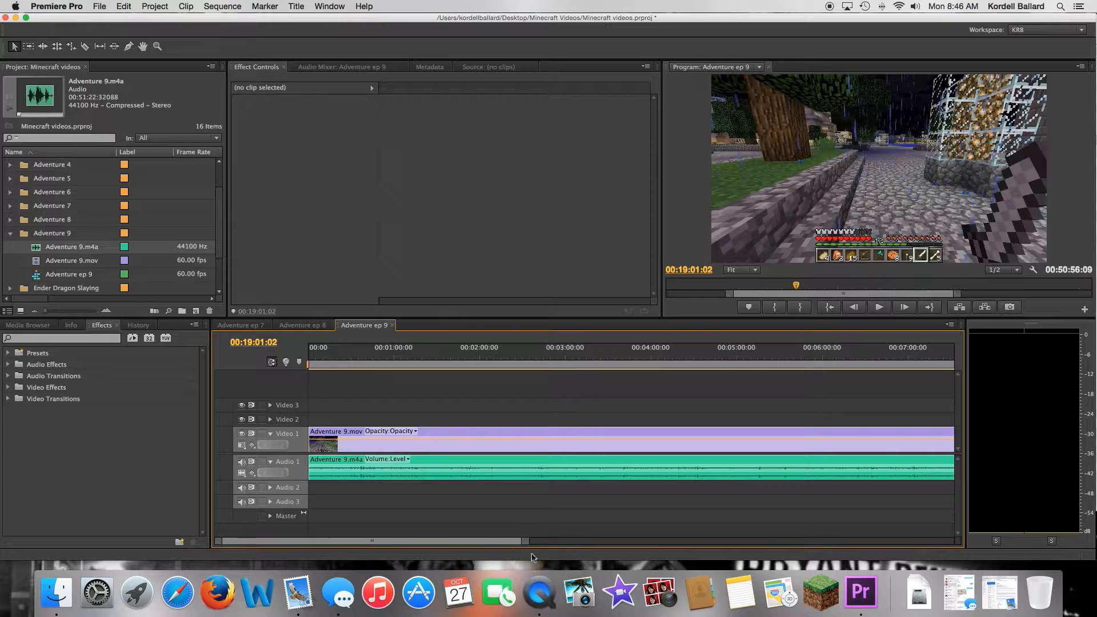
- Review the footage beyond the death scene cut by moving the playhead to 00:22:11:58
{"action": "left_click_drag", "start_coordinate": [496, 546], "coordinate": [617, 515]}
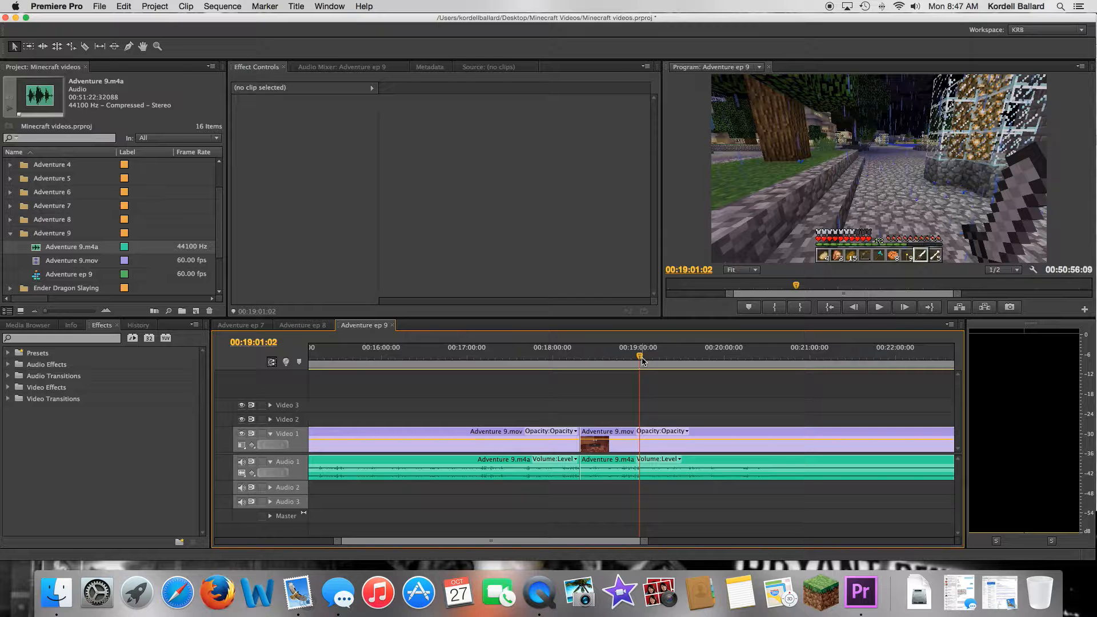
{"action": "left_click_drag", "start_coordinate": [644, 362], "coordinate": [915, 350]}
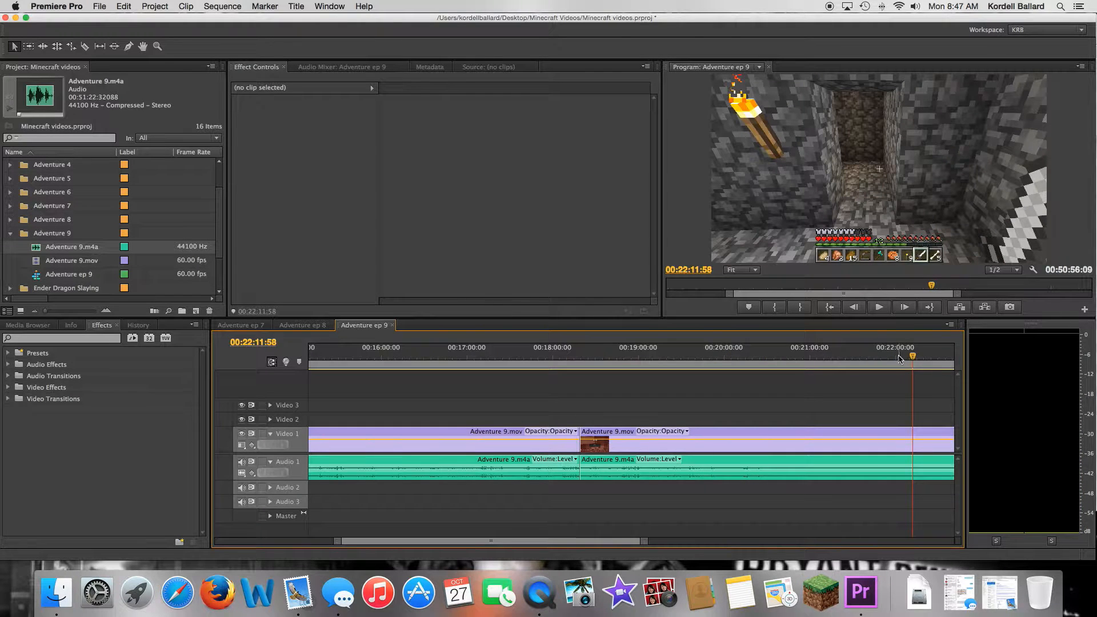
{"action": "key", "text": "minus"}
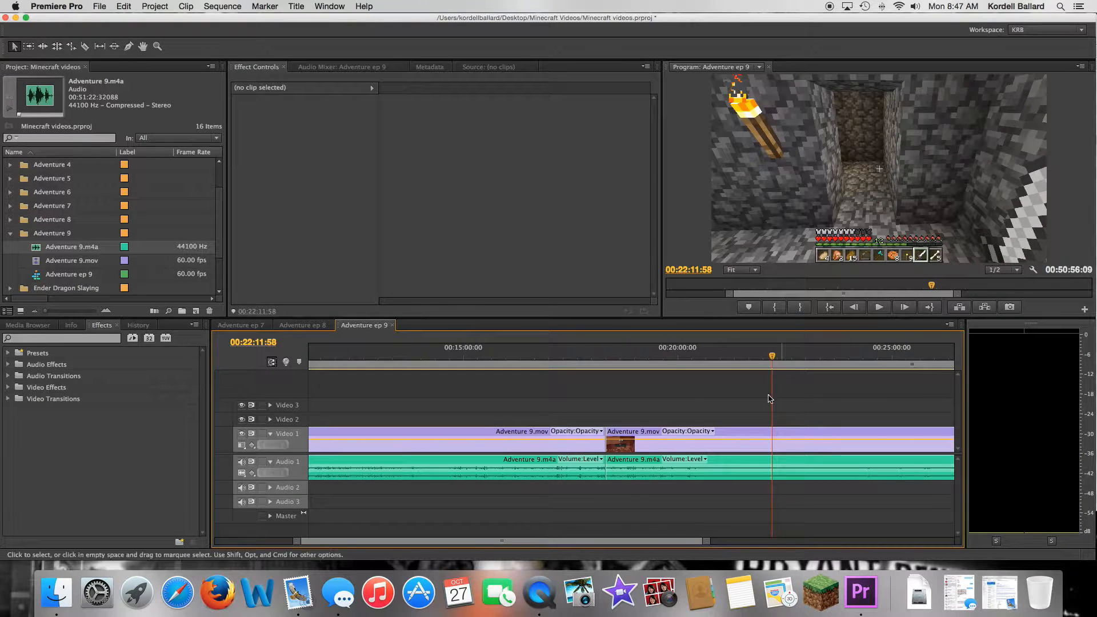
{"action": "scroll", "coordinate": [649, 547], "scroll_direction": "right", "scroll_amount": 10}
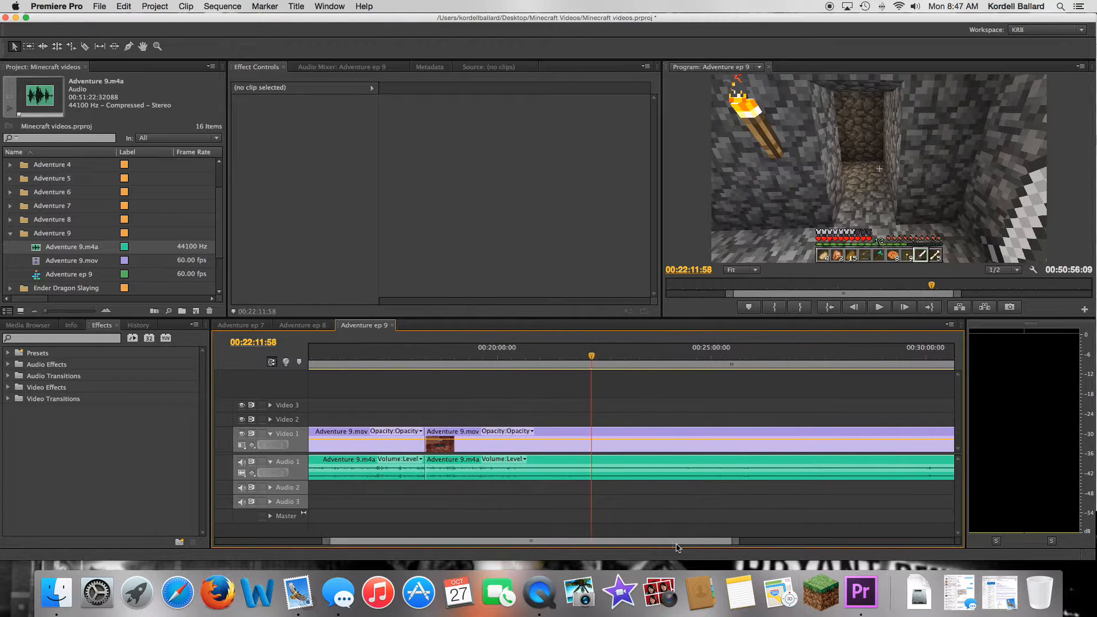
- Scrub past the death scene cut to the iron doors with signs and play briefly around 00:32:47
{"action": "left_click", "coordinate": [597, 357]}
{"action": "left_click_drag", "start_coordinate": [598, 358], "coordinate": [713, 350]}
{"action": "key", "text": "space"}
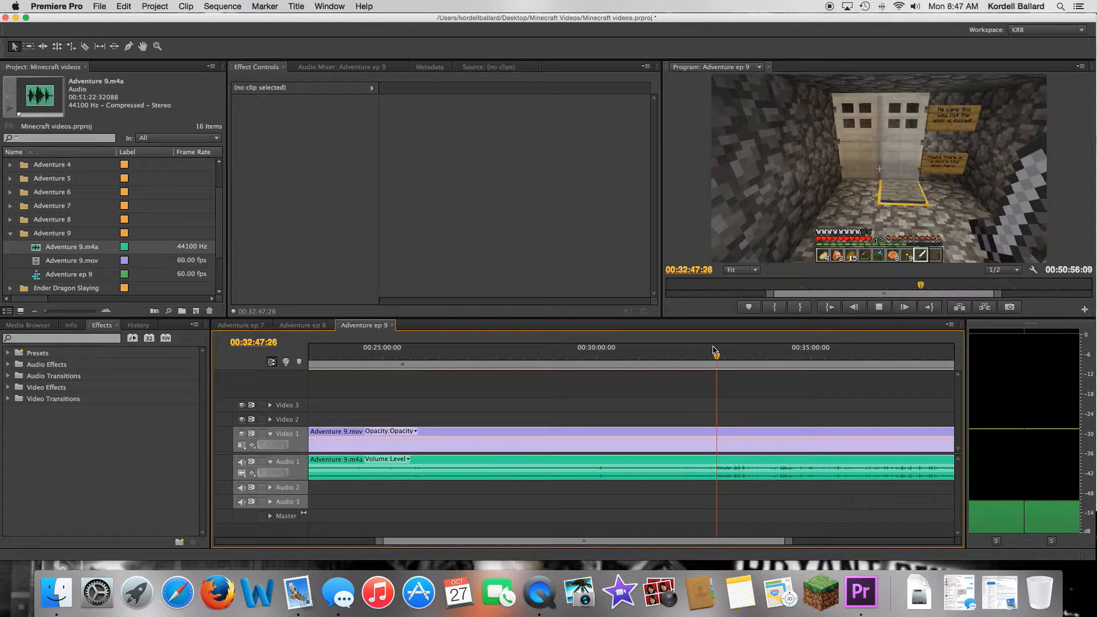
{"action": "key", "text": "space"}
- Step back to the frame at 00:32:47:40 and split both the Adventure 9 video and audio clips there
{"action": "key", "text": "Left"}
{"action": "key", "text": "Left"}
{"action": "key", "text": "Left"}
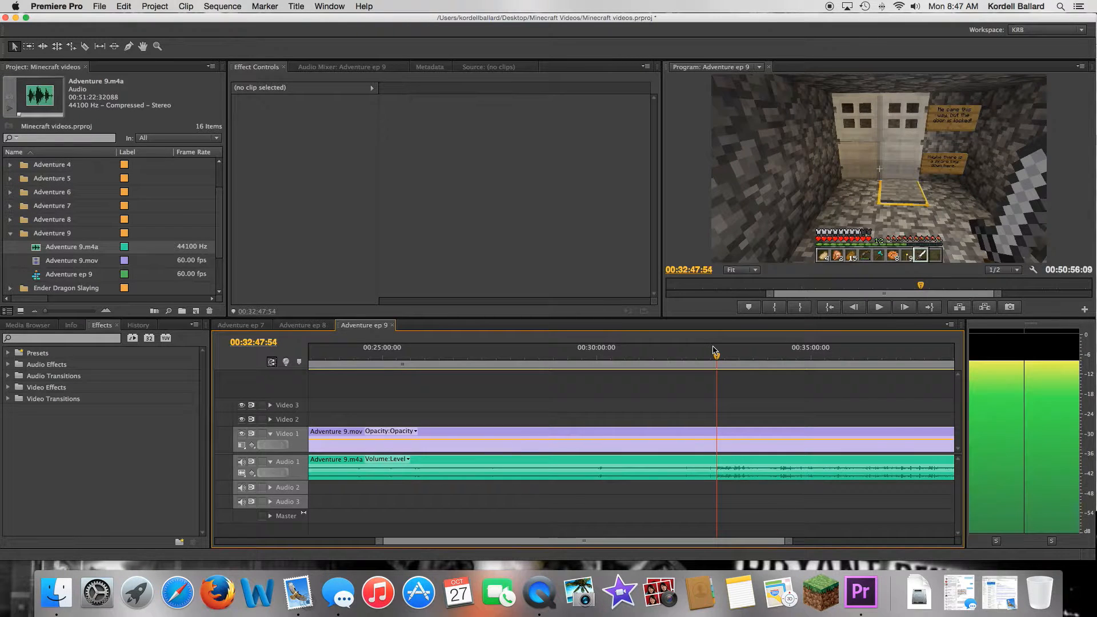
{"action": "key", "text": "Left"}
{"action": "key", "text": "Left"}
{"action": "key", "text": "Left"}
{"action": "key", "text": "Left"}
{"action": "key", "text": "Left"}
{"action": "key", "text": "Left"}
{"action": "key", "text": "Left"}
{"action": "key", "text": "Right"}
{"action": "key", "text": "Right"}
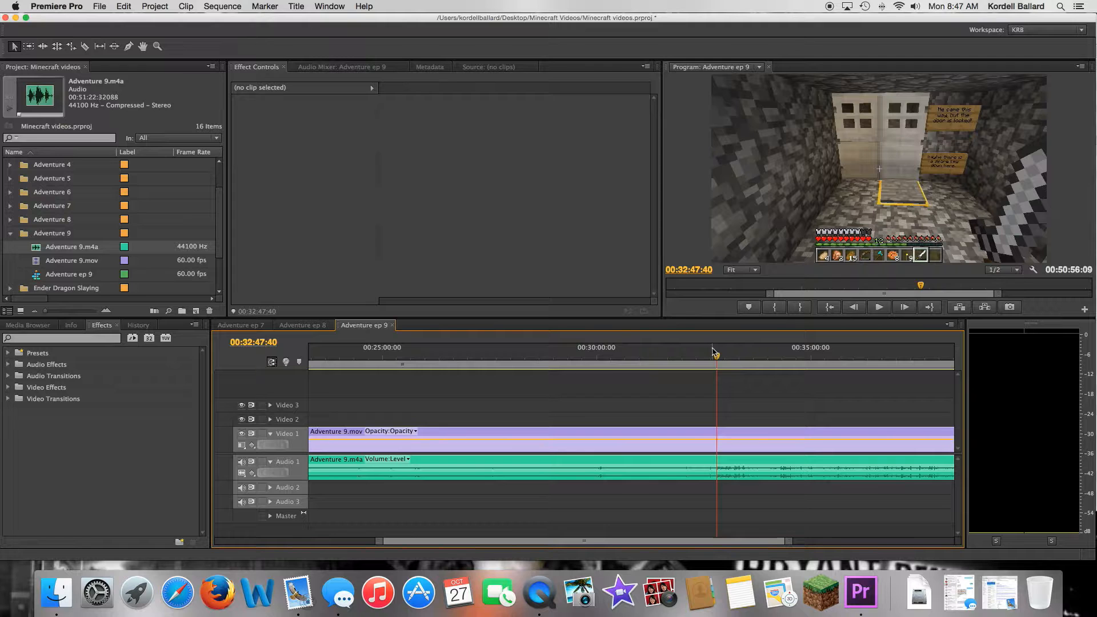
{"action": "left_click", "coordinate": [719, 438]}
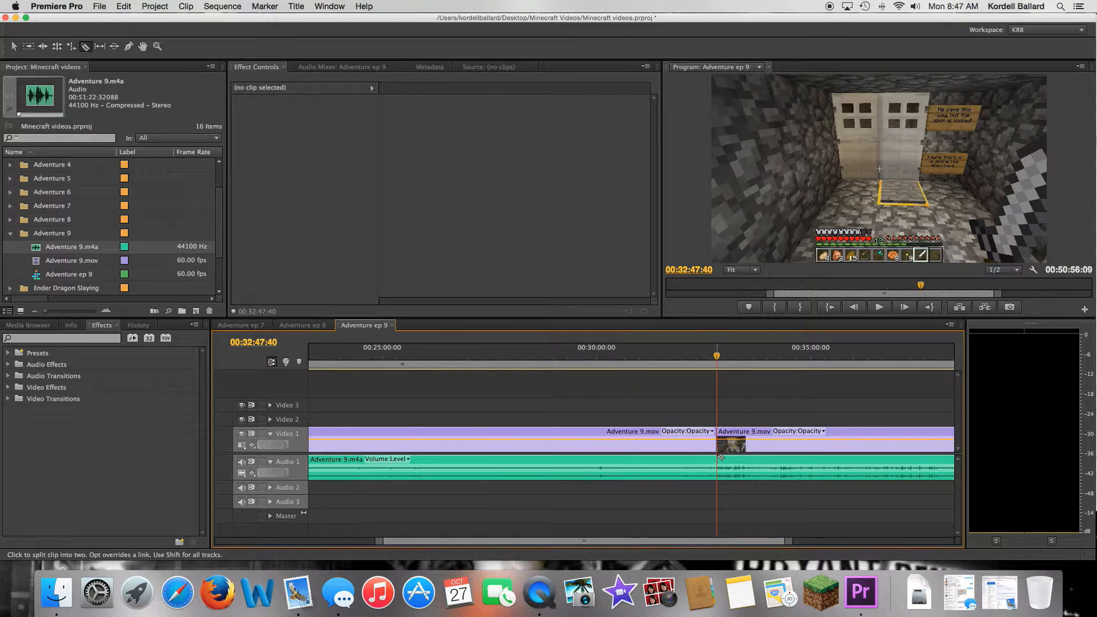
{"action": "left_click", "coordinate": [719, 460]}
{"action": "key", "text": "v"}
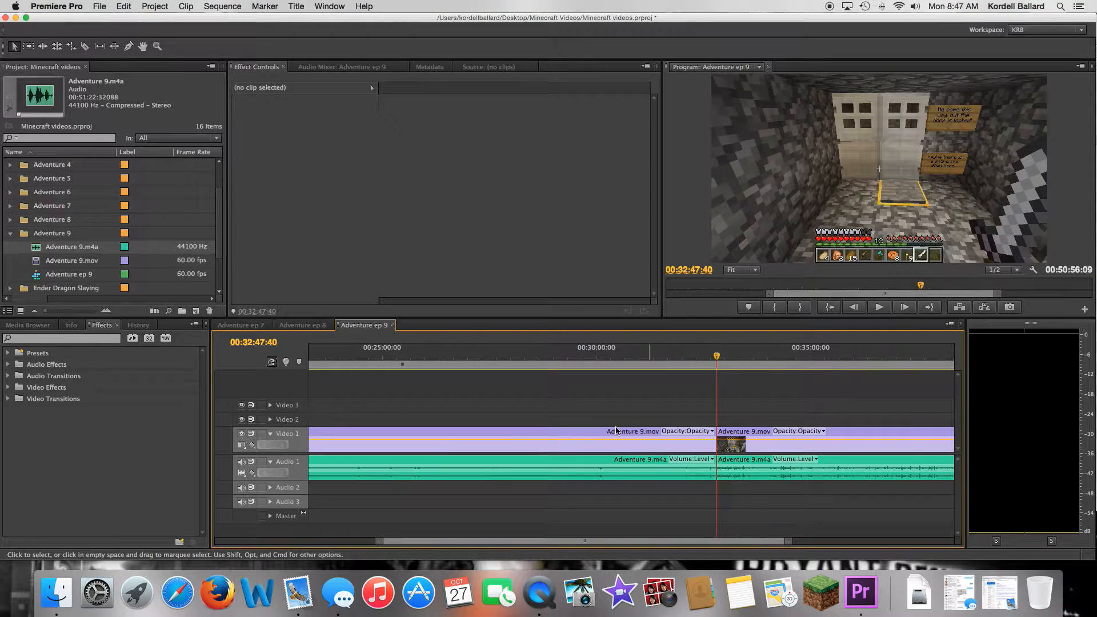
- Delete the Adventure 9 video and audio section between the death scene cut and the cut at 00:32:47:40
{"action": "left_click", "coordinate": [526, 439]}
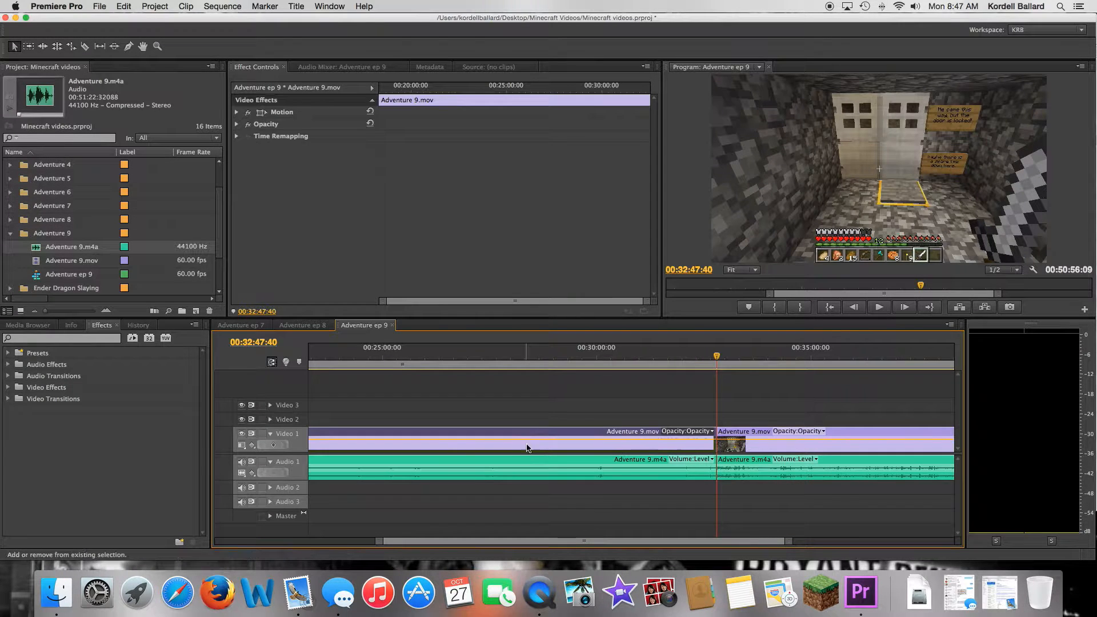
{"action": "left_click", "coordinate": [523, 459], "text": "shift"}
{"action": "key", "text": "Delete"}
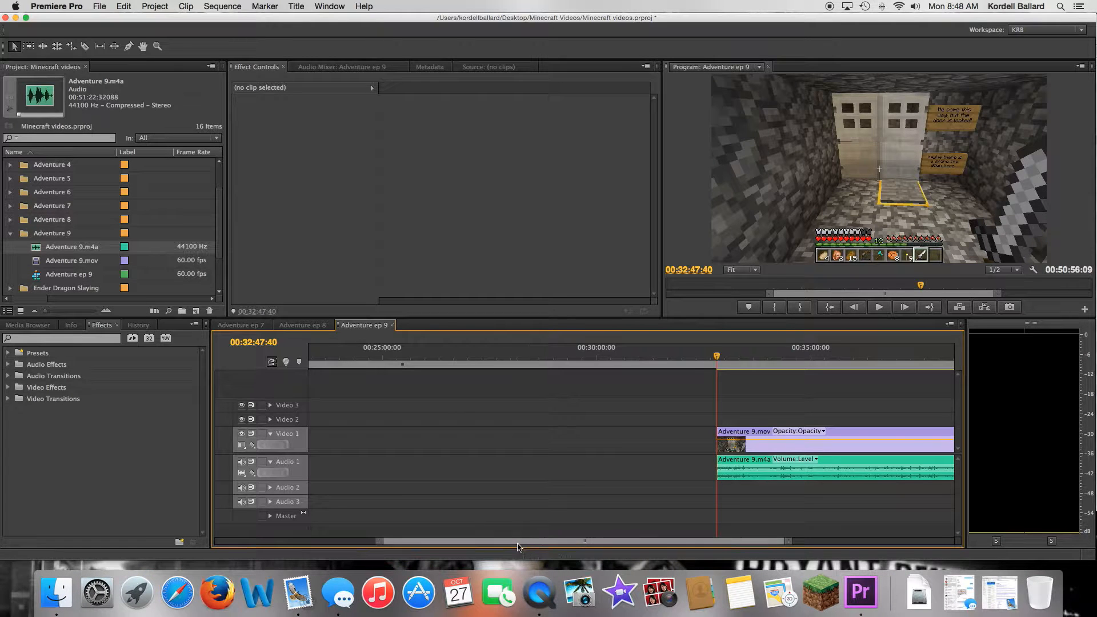
- Look through the Adventure ep 8 and Adventure ep 7 sequences for a reusable technical difficulties segment
{"action": "left_click_drag", "start_coordinate": [518, 544], "coordinate": [430, 543]}
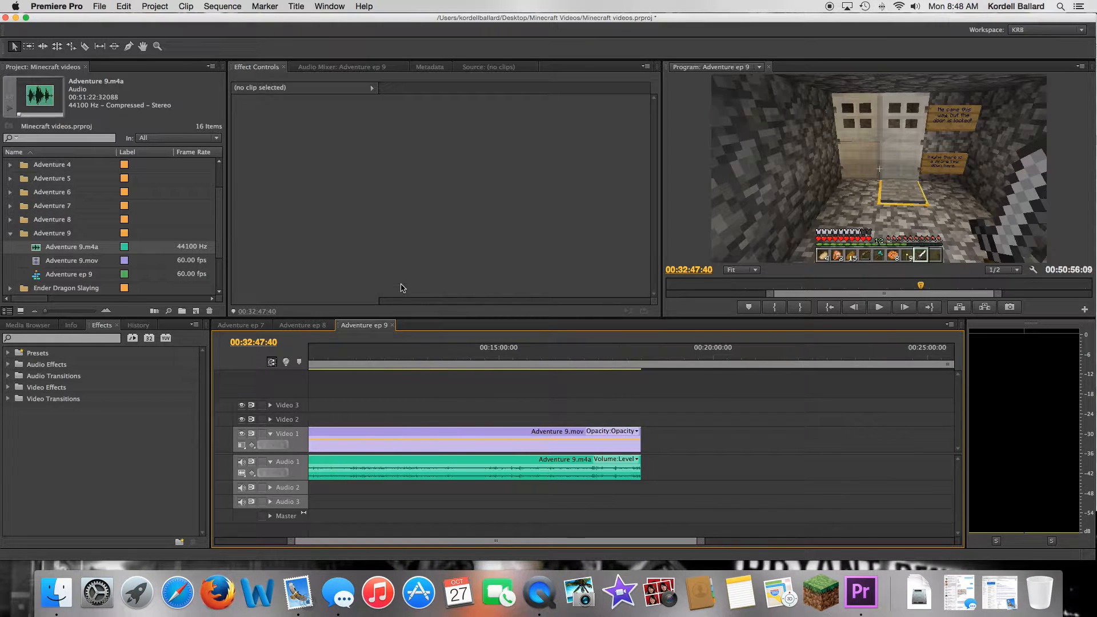
{"action": "left_click", "coordinate": [313, 325]}
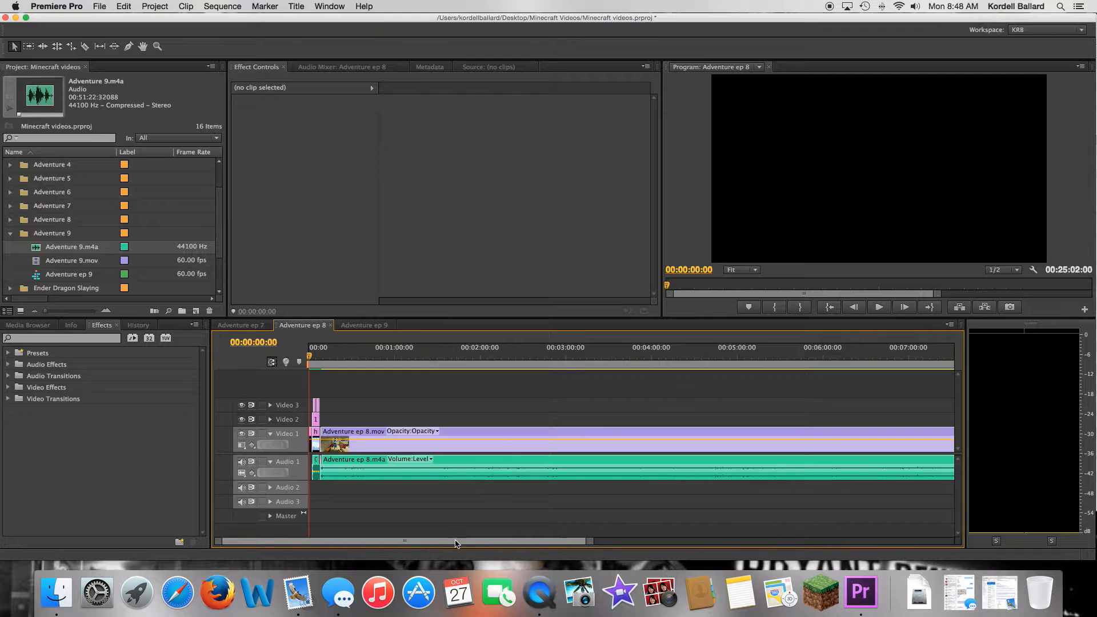
{"action": "left_click_drag", "start_coordinate": [456, 544], "coordinate": [375, 537]}
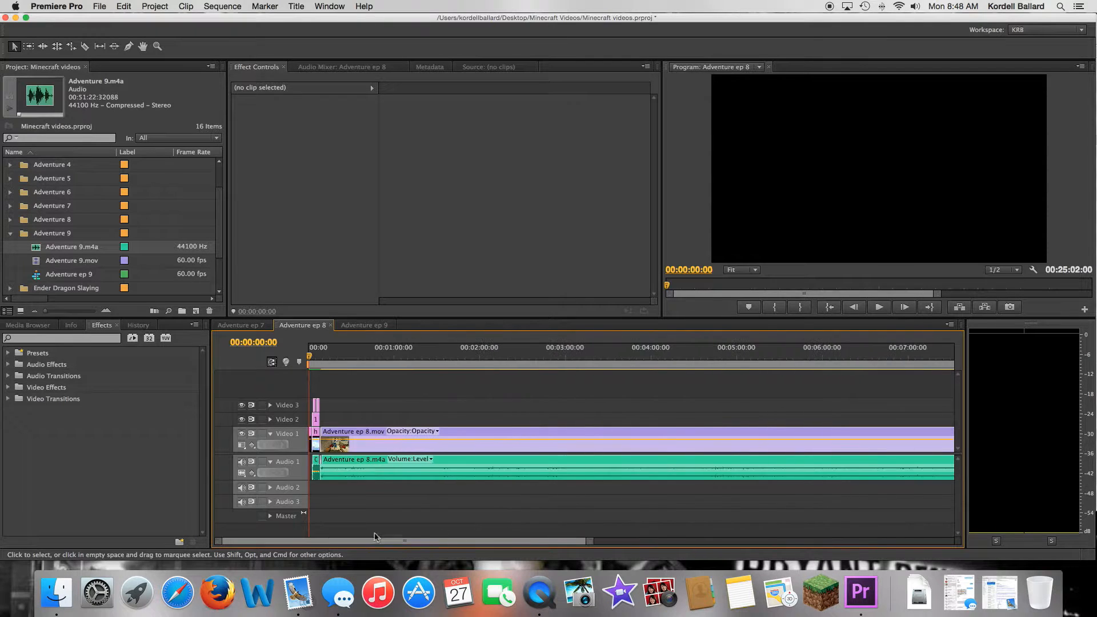
{"action": "left_click", "coordinate": [241, 325]}
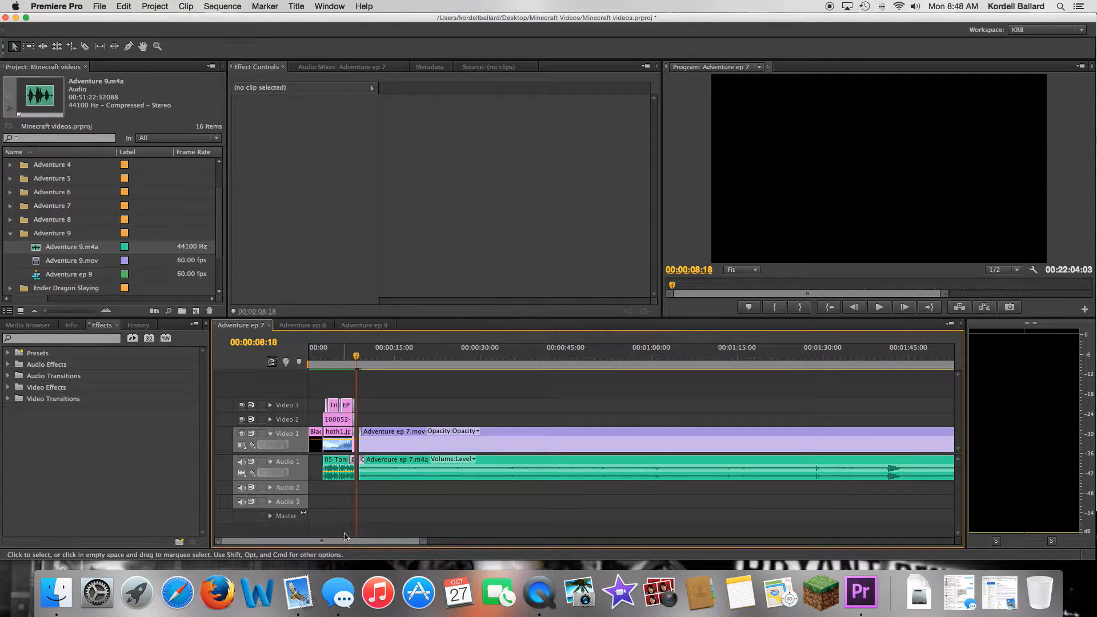
{"action": "left_click_drag", "start_coordinate": [344, 541], "coordinate": [617, 531]}
{"action": "left_click_drag", "start_coordinate": [714, 537], "coordinate": [222, 507]}
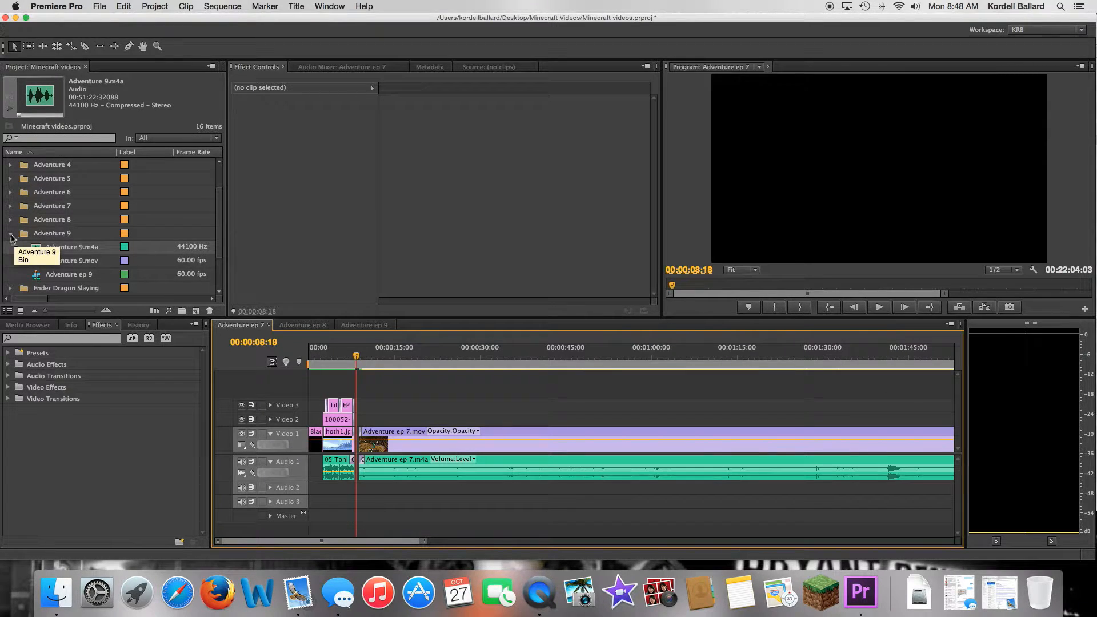
- Collapse the Adventure 9 bin and check the contents of the Tech Dif bin
{"action": "left_click", "coordinate": [10, 233]}
{"action": "scroll", "coordinate": [10, 266], "scroll_direction": "down", "scroll_amount": 1}
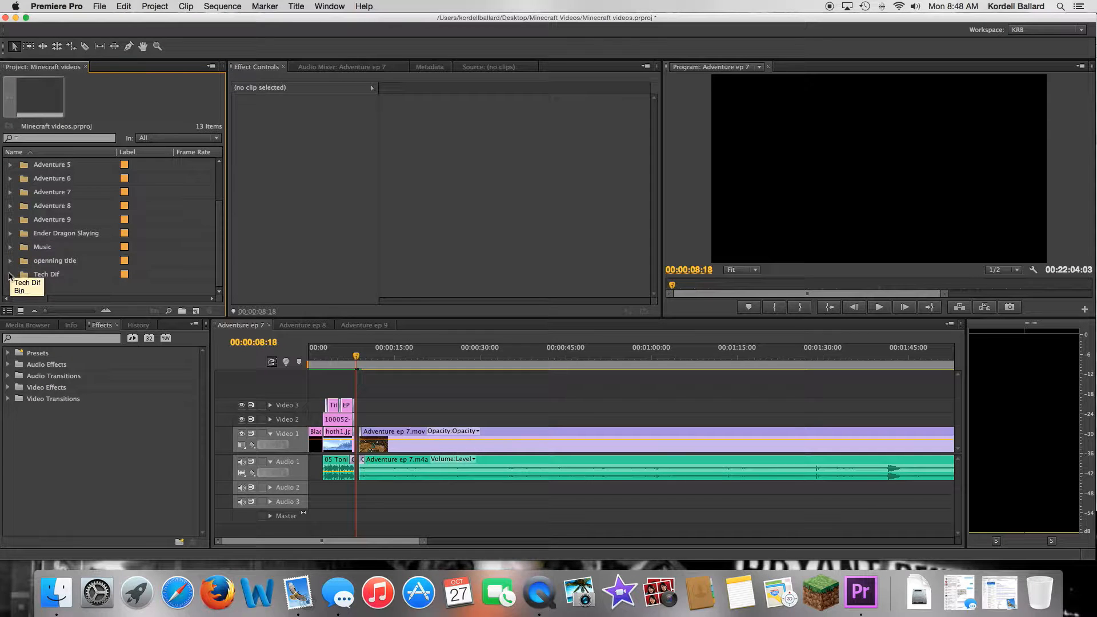
{"action": "left_click", "coordinate": [10, 275]}
{"action": "scroll", "coordinate": [21, 275], "scroll_direction": "down", "scroll_amount": 4}
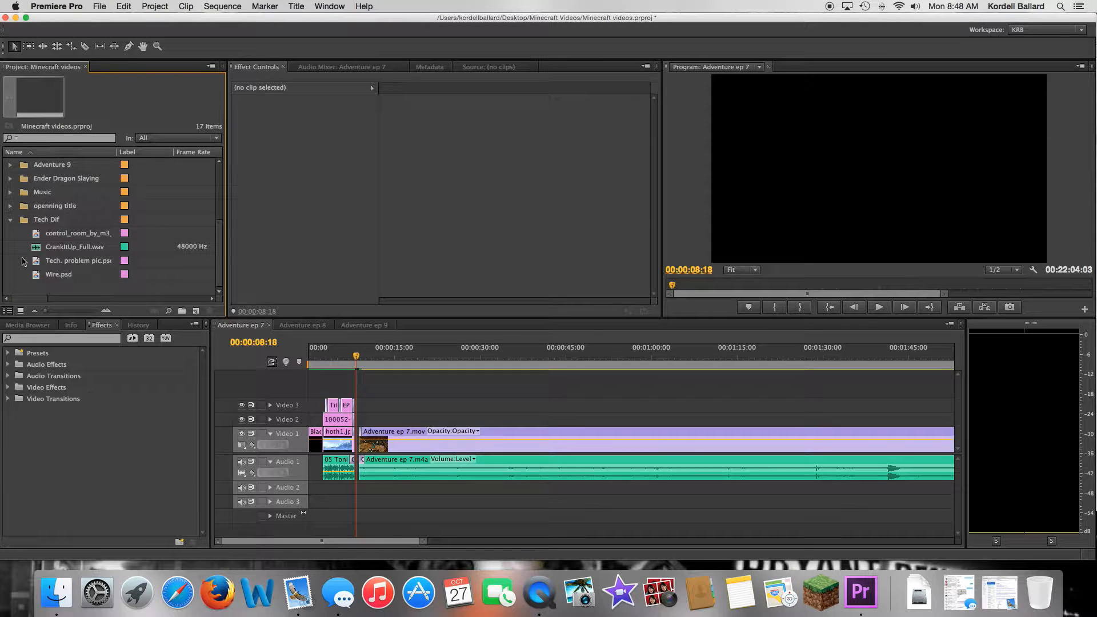
{"action": "left_click", "coordinate": [9, 221]}
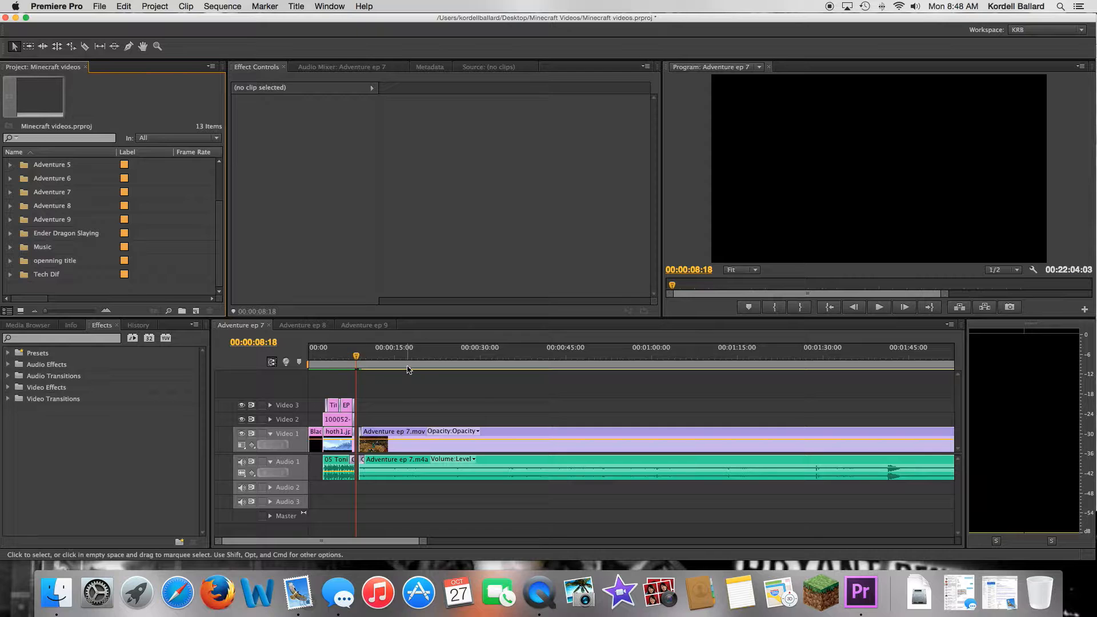
- Open the Adventure ep 6 sequence from the Adventure 6 bin and show its full length
{"action": "left_click", "coordinate": [319, 325]}
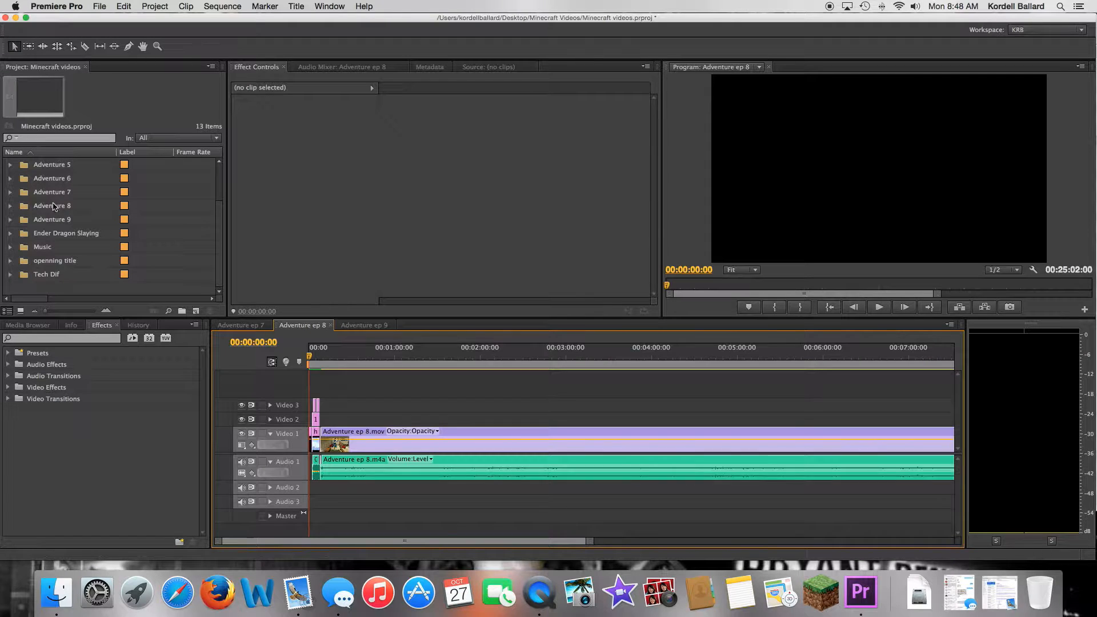
{"action": "scroll", "coordinate": [60, 231], "scroll_direction": "up", "scroll_amount": 1}
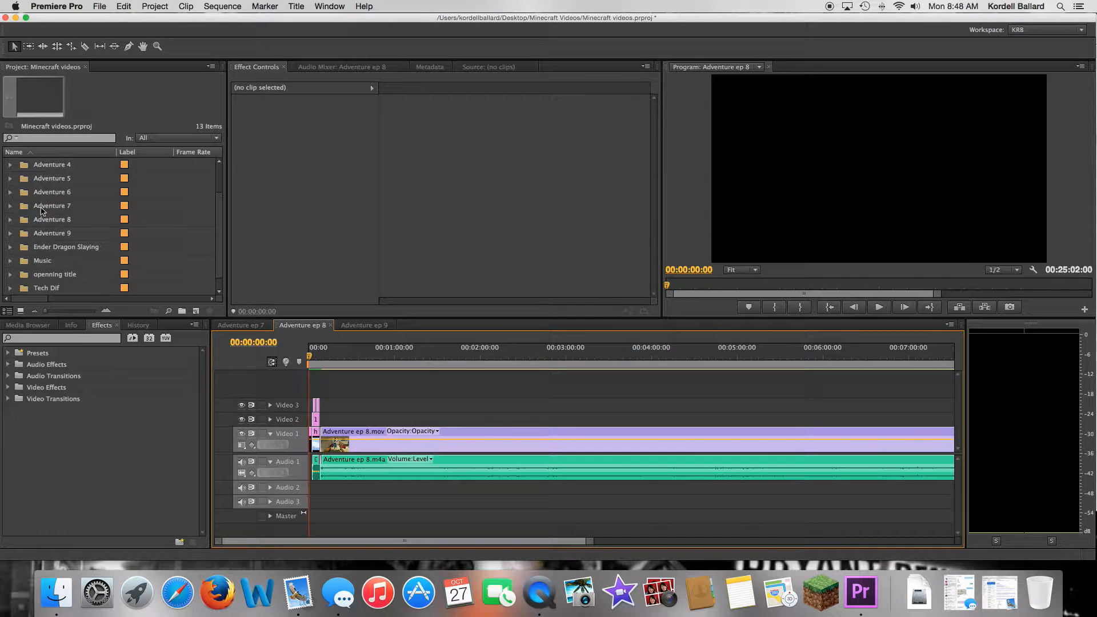
{"action": "left_click", "coordinate": [9, 193]}
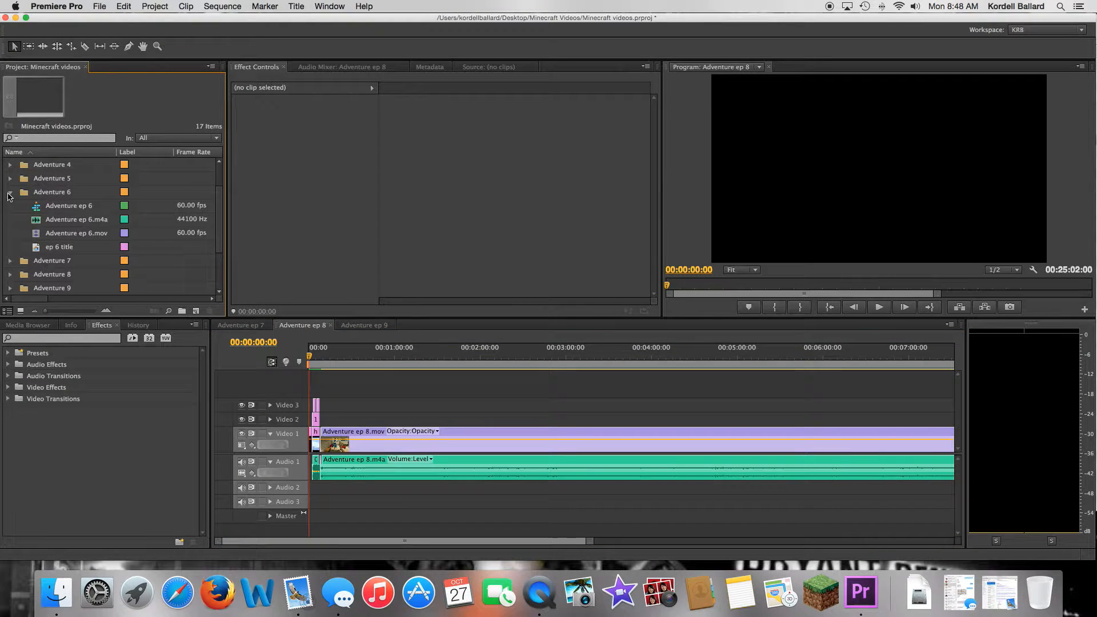
{"action": "double_click", "coordinate": [38, 210]}
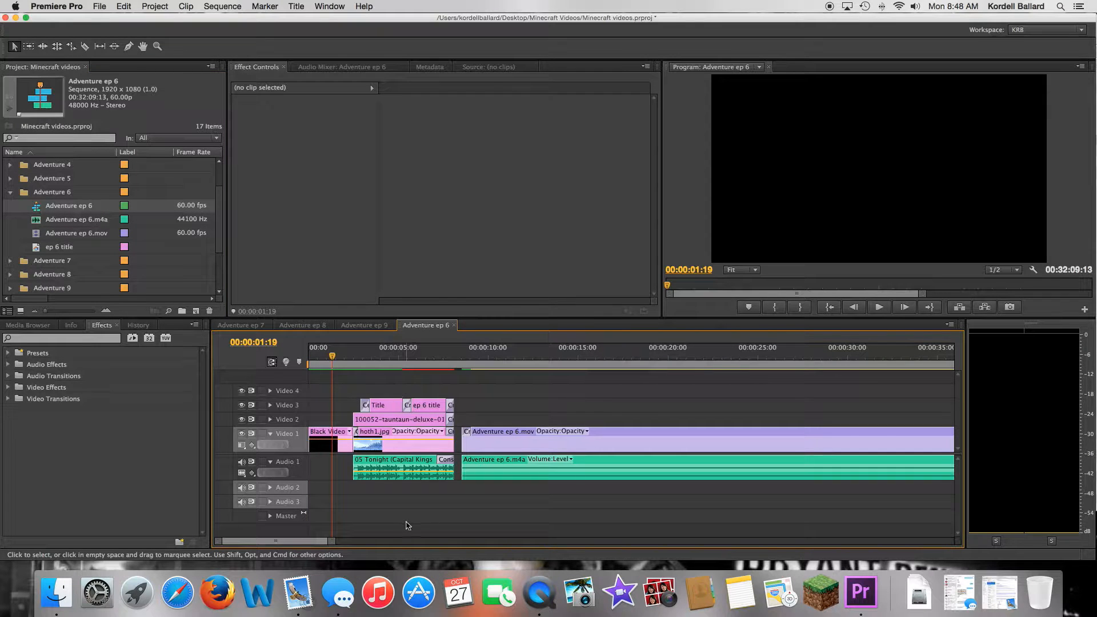
{"action": "key", "text": "minus"}
{"action": "key", "text": "minus"}
{"action": "key", "text": "minus"}
{"action": "key", "text": "minus"}
{"action": "key", "text": "minus"}
{"action": "key", "text": "minus"}
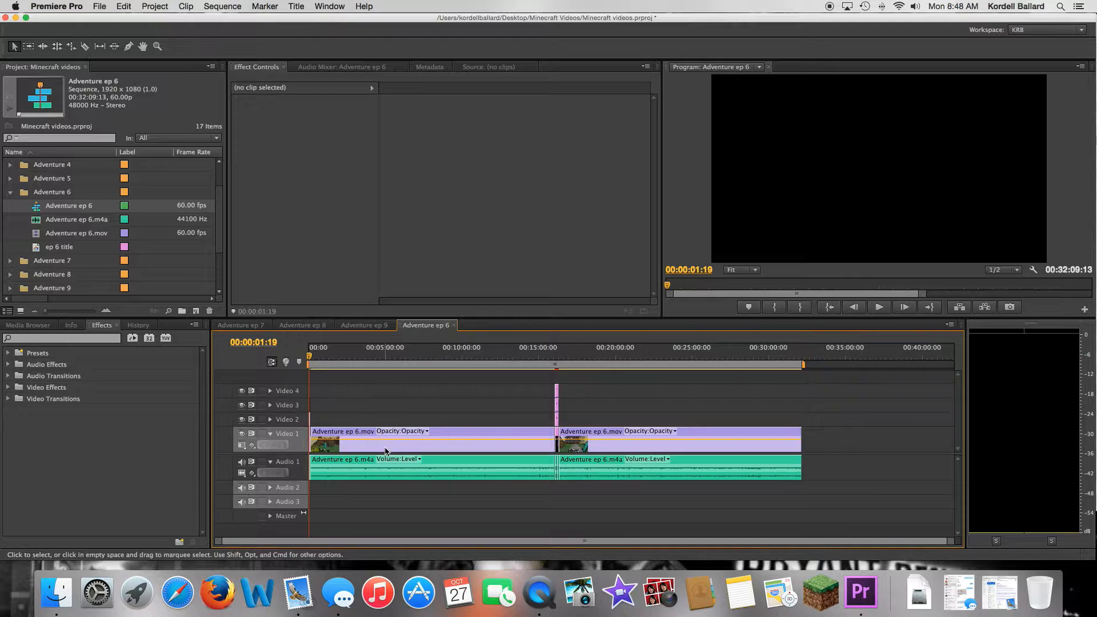
- Locate the Technical Difficulties segment around 00:16:16 in Adventure ep 6 and copy all its picture and CrankItUp audio clips
{"action": "left_click", "coordinate": [560, 351]}
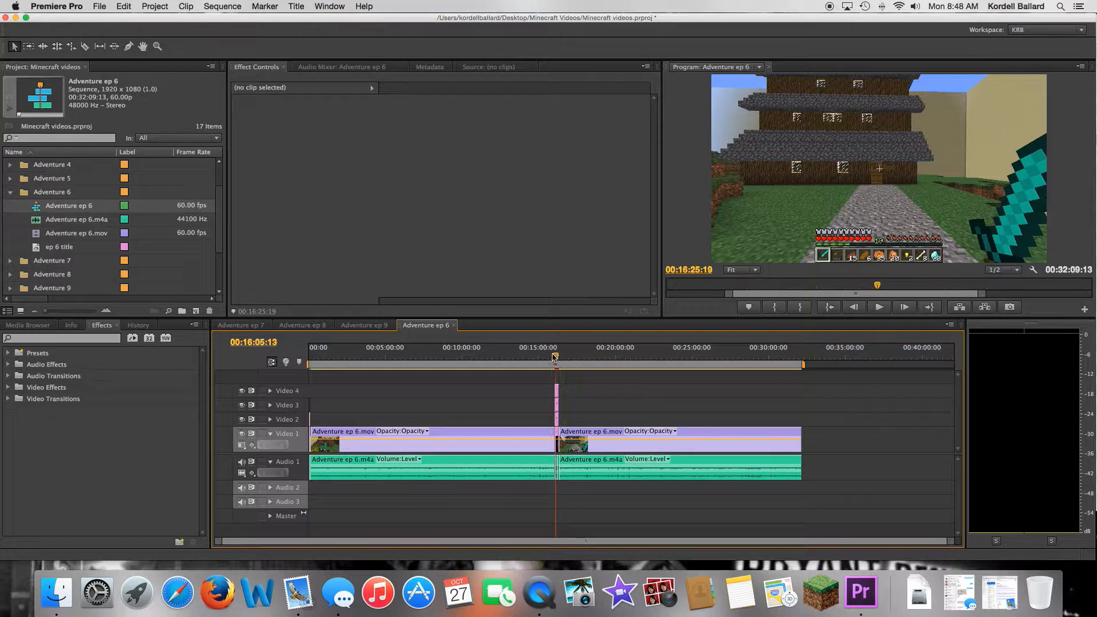
{"action": "left_click_drag", "start_coordinate": [553, 358], "coordinate": [559, 357]}
{"action": "key", "text": "equal"}
{"action": "key", "text": "equal"}
{"action": "key", "text": "equal"}
{"action": "key", "text": "equal"}
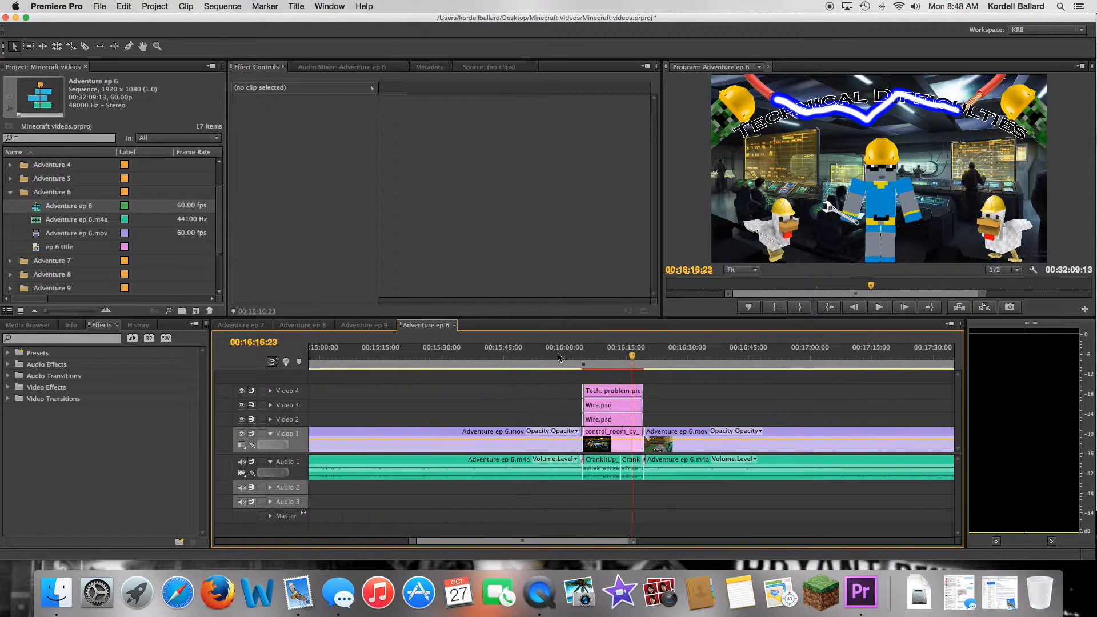
{"action": "key", "text": "equal"}
{"action": "key", "text": "equal"}
{"action": "left_click_drag", "start_coordinate": [596, 517], "coordinate": [550, 392]}
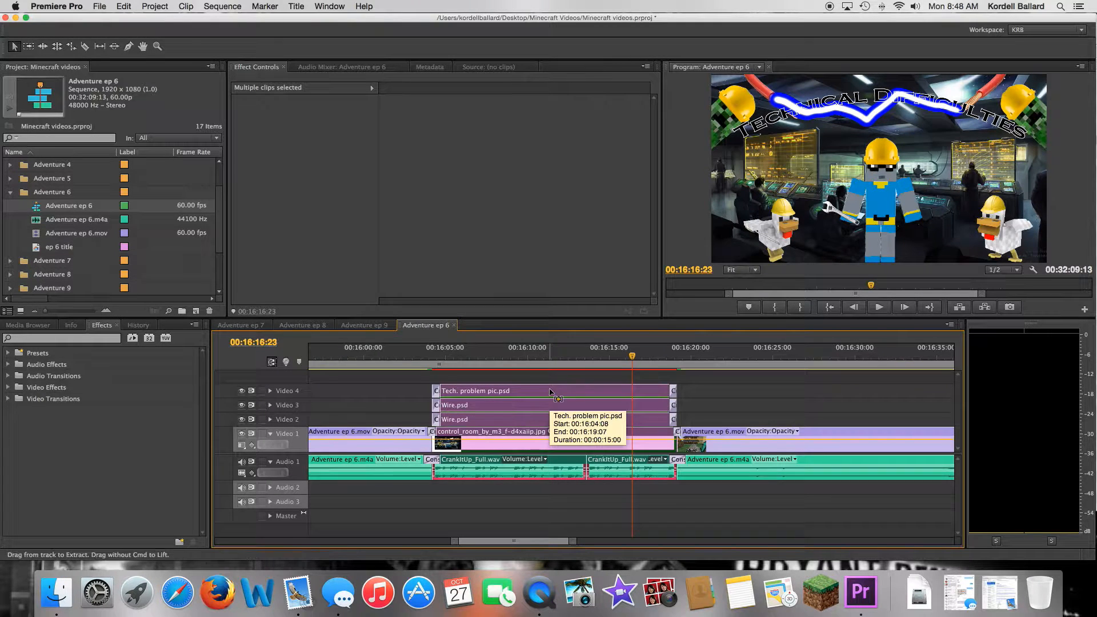
- Paste the Technical Difficulties segment into Adventure ep 9 at 00:18:20:38 and ripple delete the gap before it
{"action": "left_click", "coordinate": [372, 325]}
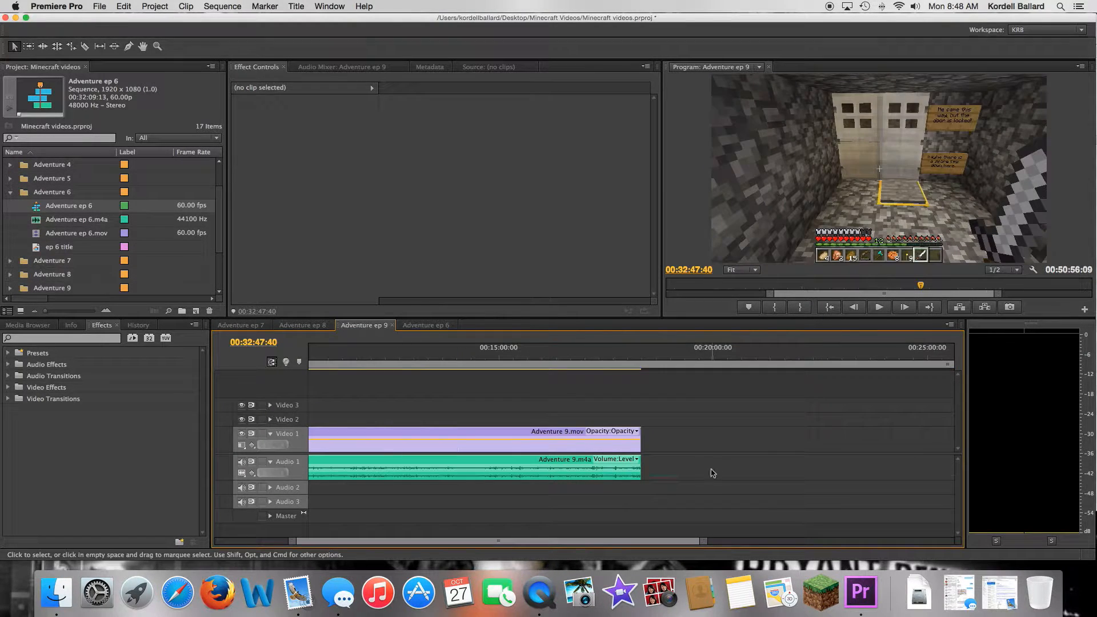
{"action": "left_click_drag", "start_coordinate": [466, 541], "coordinate": [393, 542]}
{"action": "scroll", "coordinate": [463, 547], "scroll_direction": "right", "scroll_amount": 10}
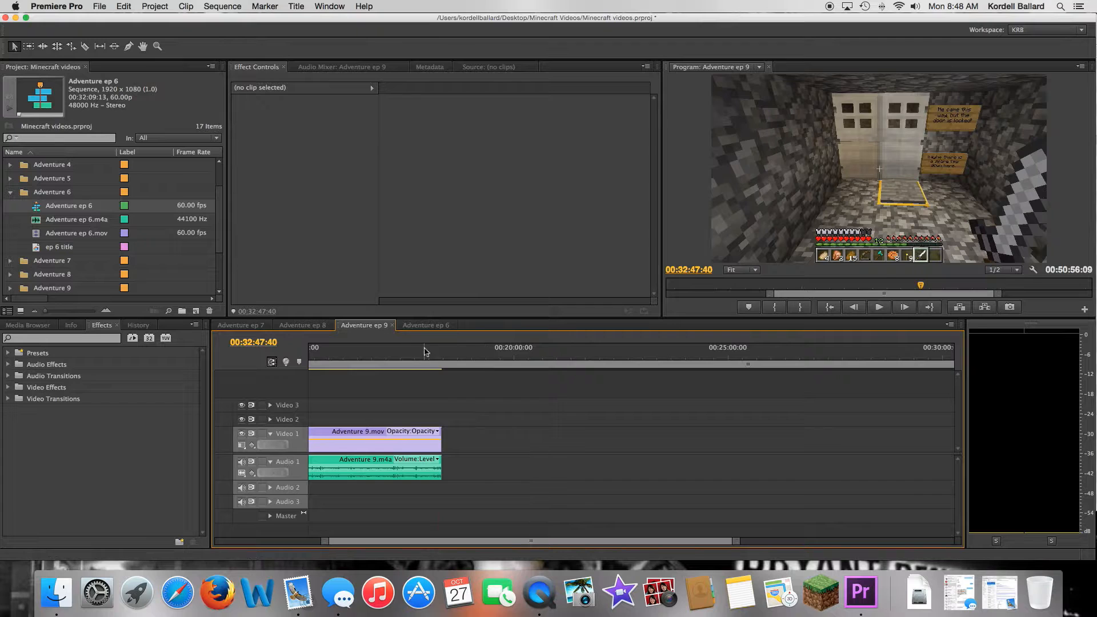
{"action": "left_click", "coordinate": [443, 352]}
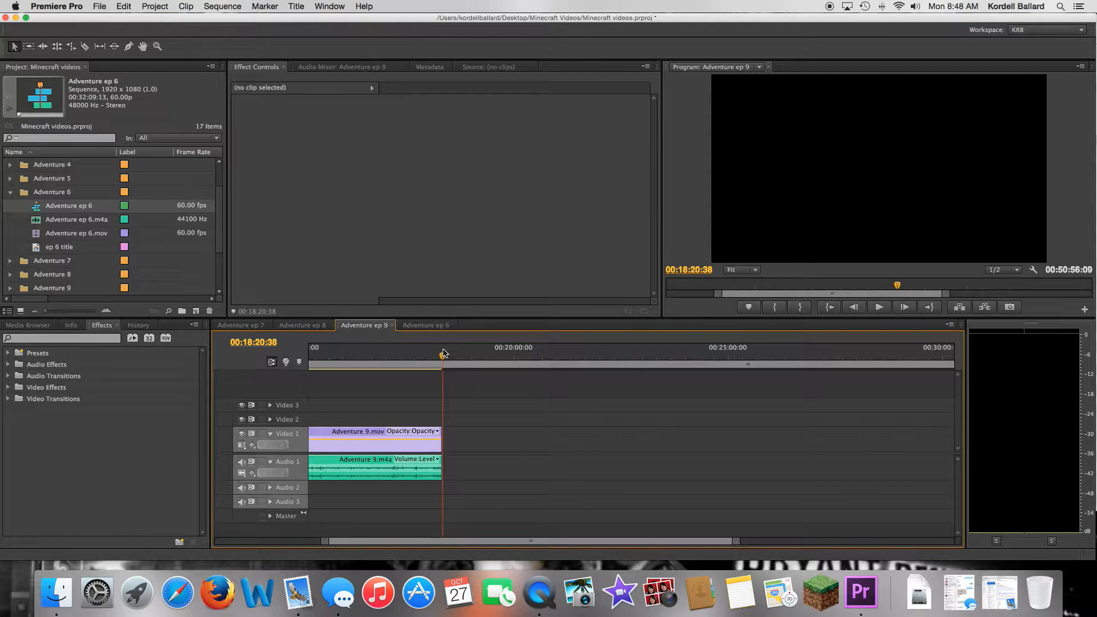
{"action": "key", "text": "super+v"}
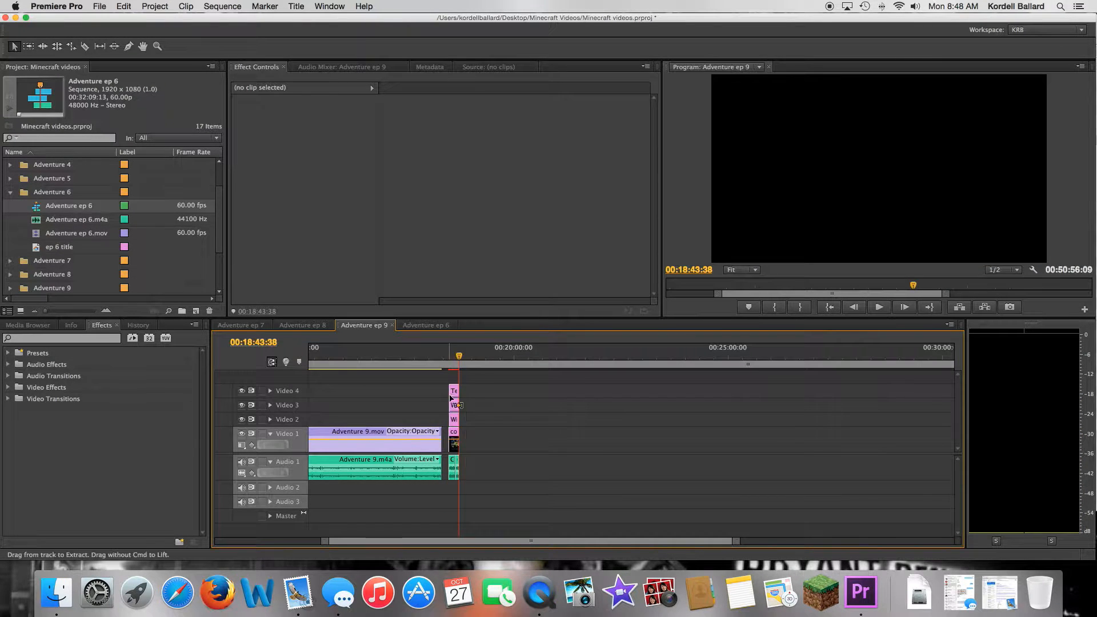
{"action": "right_click", "coordinate": [445, 439]}
{"action": "left_click", "coordinate": [479, 447]}
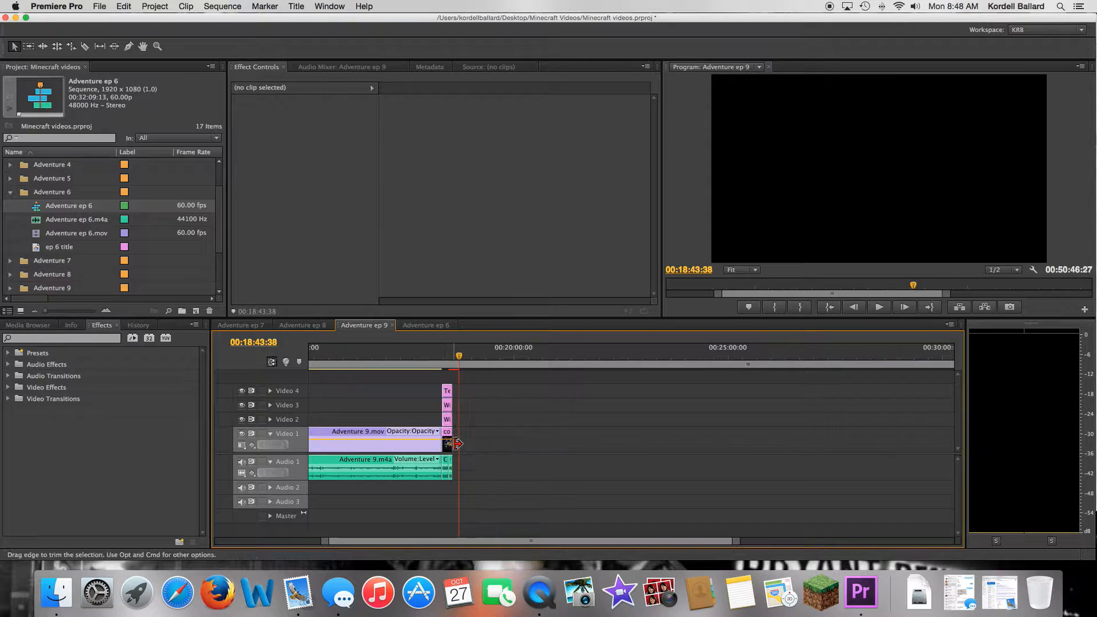
- Add Constant Power crossfades between the Adventure 9 audio and CrankItUp_Full.wav, and between the two CrankItUp_Full.wav clips
{"action": "key", "text": "="}
{"action": "key", "text": "="}
{"action": "key", "text": "="}
{"action": "key", "text": "="}
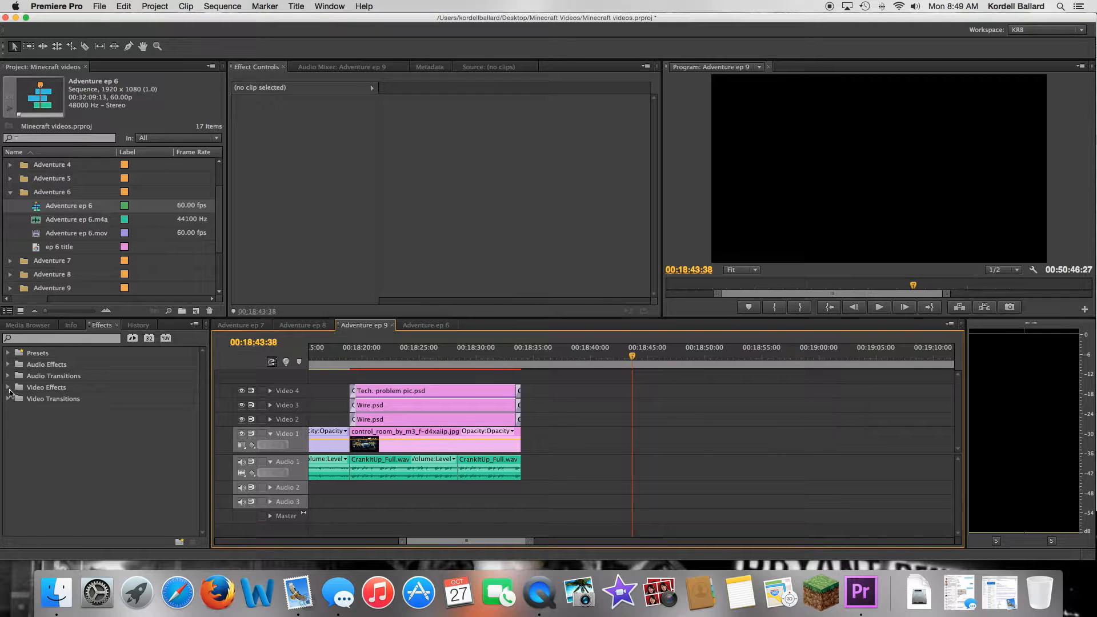
{"action": "left_click", "coordinate": [8, 387]}
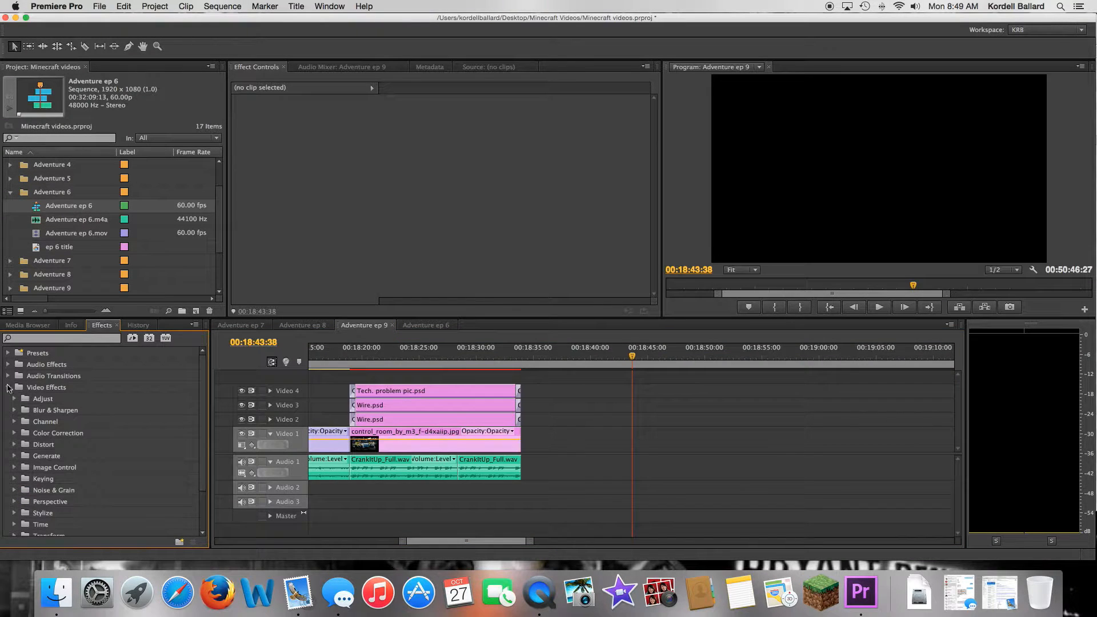
{"action": "left_click", "coordinate": [8, 387]}
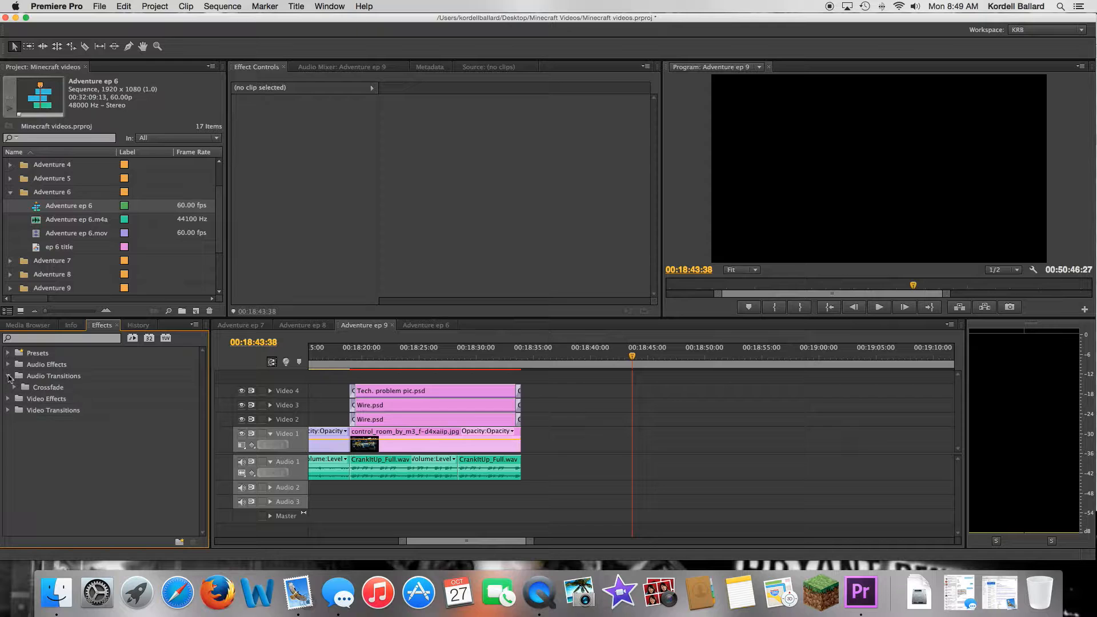
{"action": "left_click", "coordinate": [13, 388]}
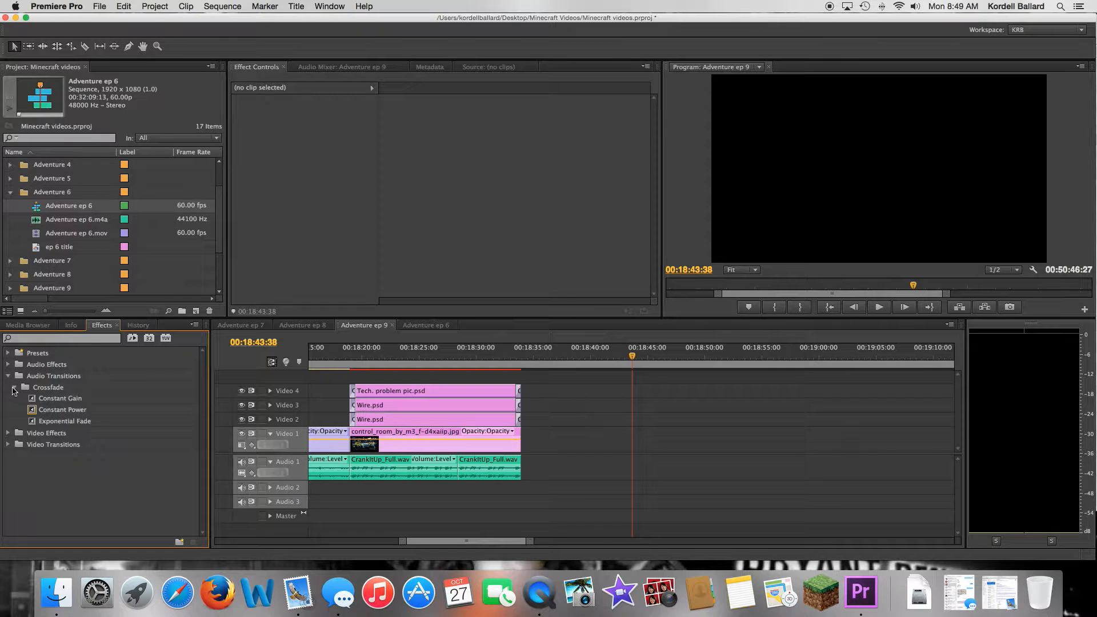
{"action": "left_click", "coordinate": [35, 412]}
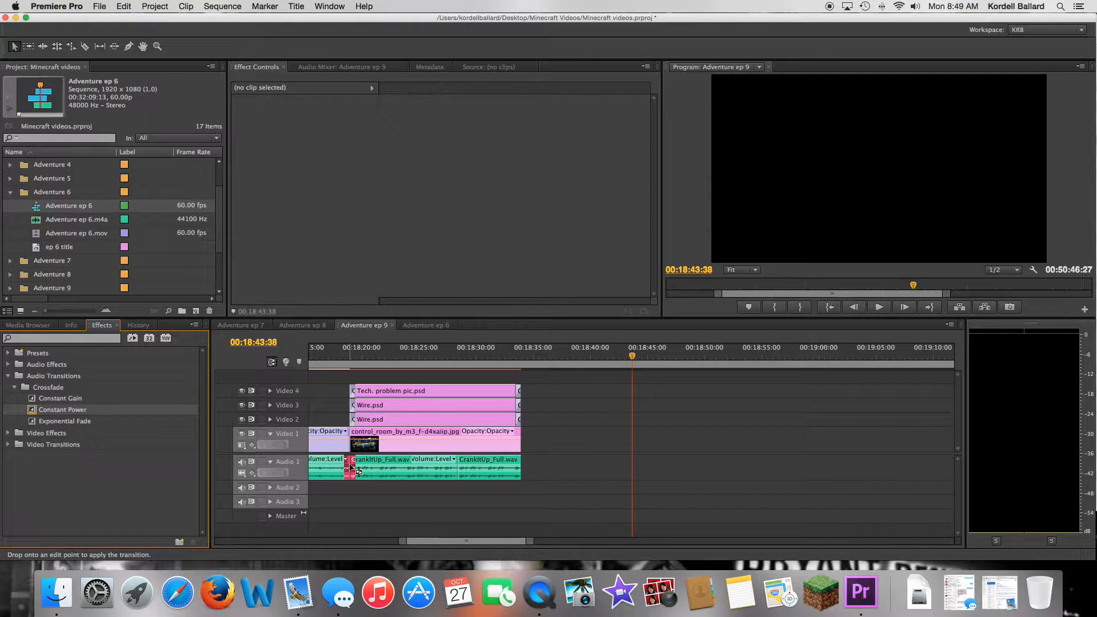
{"action": "left_click_drag", "start_coordinate": [351, 468], "coordinate": [350, 468]}
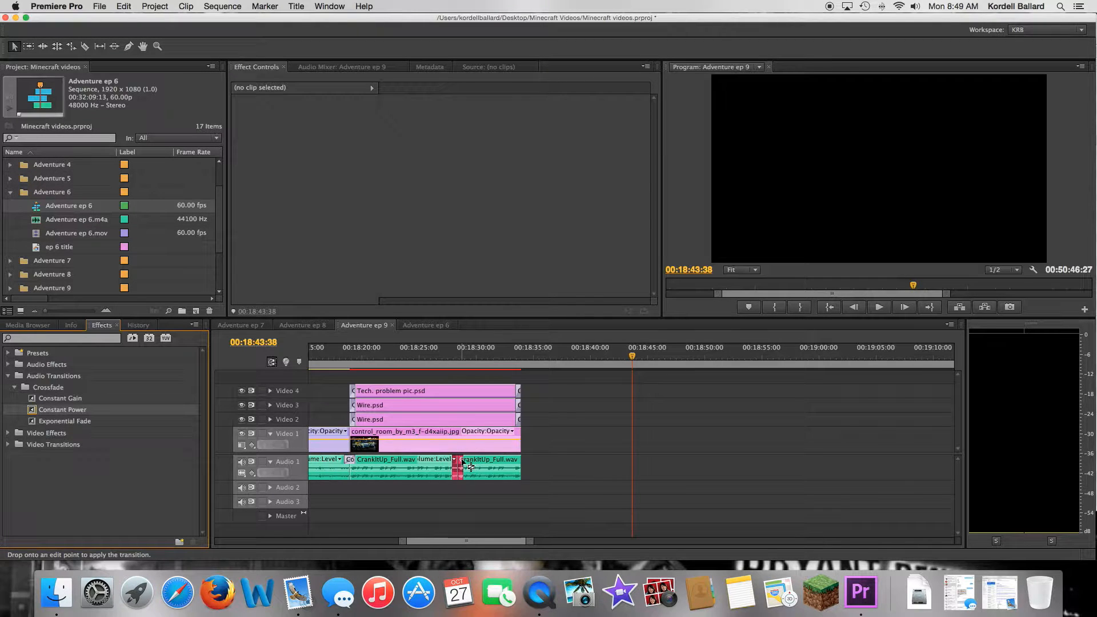
{"action": "left_click_drag", "start_coordinate": [464, 466], "coordinate": [460, 466]}
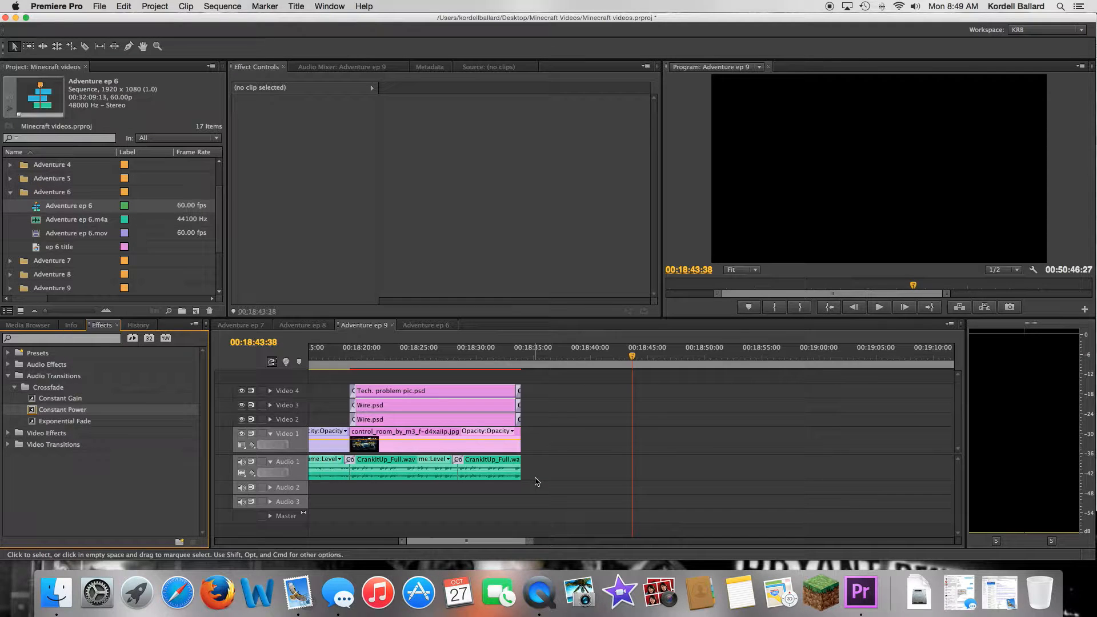
- Ripple delete the gap after the Technical Difficulties segment and play across the join into the Adventure 9 footage
{"action": "right_click", "coordinate": [575, 434]}
{"action": "left_click", "coordinate": [591, 448]}
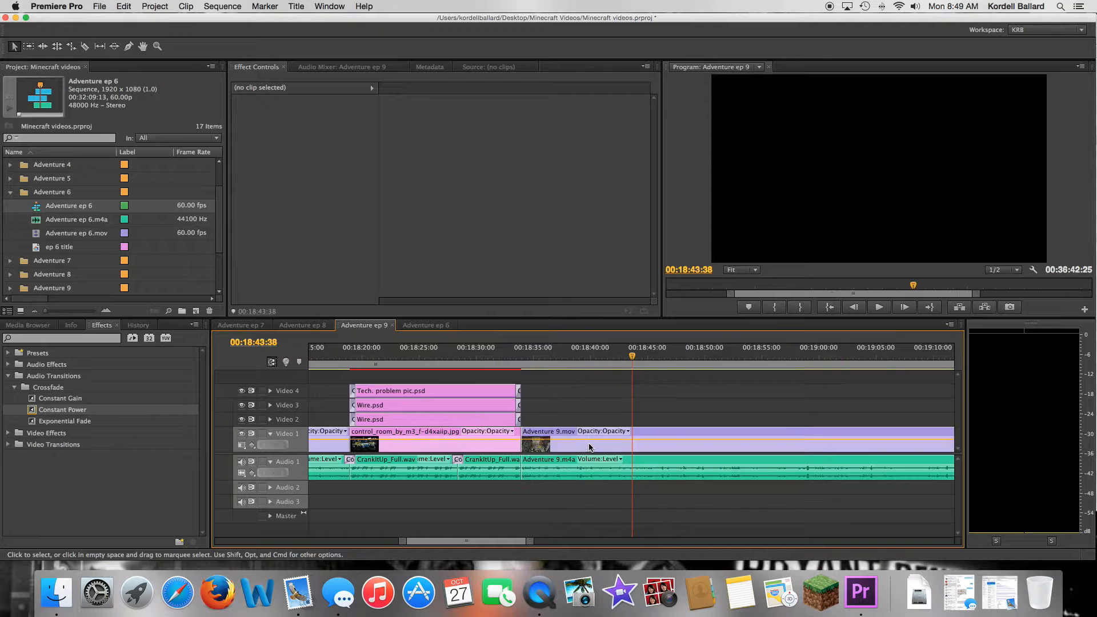
{"action": "left_click_drag", "start_coordinate": [630, 355], "coordinate": [505, 349]}
{"action": "key", "text": "space"}
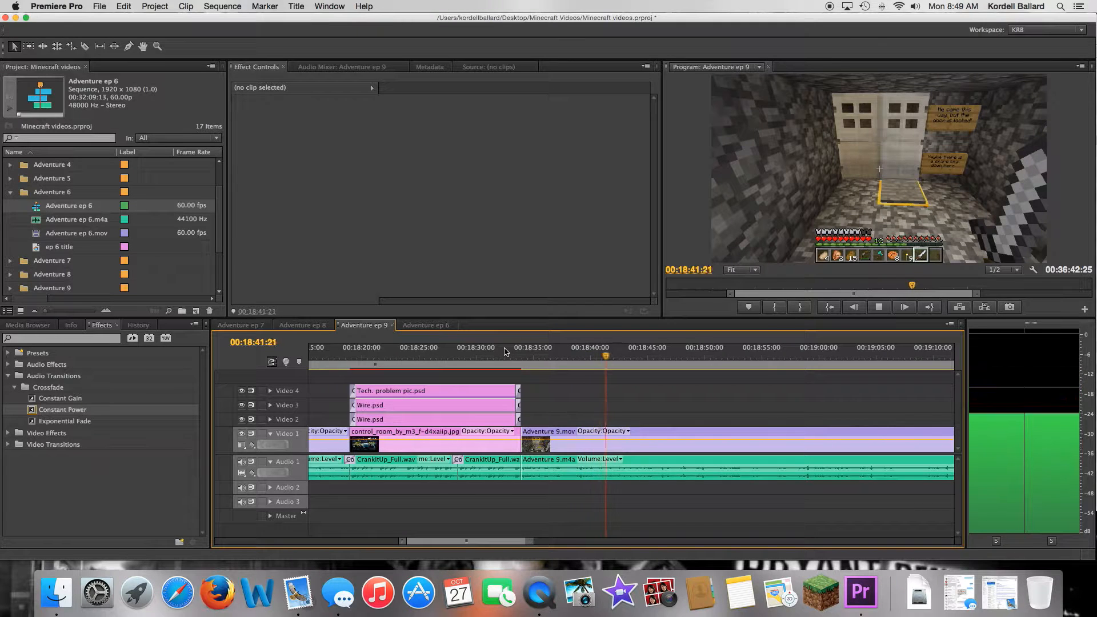
{"action": "key", "text": "space"}
{"action": "key", "text": "space"}
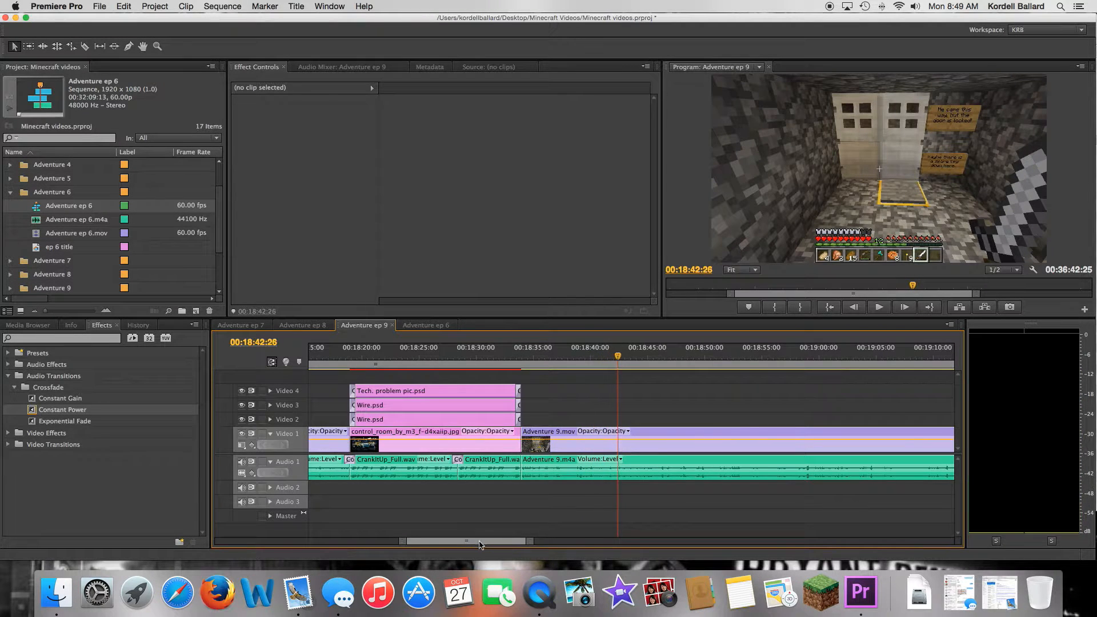
- Find the zombie death scene and split the Adventure 9 video and audio on the "You died!" screen at 00:24:30:19
{"action": "mouse_move", "coordinate": [479, 544]}
{"action": "left_mouse_down"}
{"action": "mouse_move", "coordinate": [489, 546]}
{"action": "mouse_move", "coordinate": [477, 545]}
{"action": "left_mouse_up"}
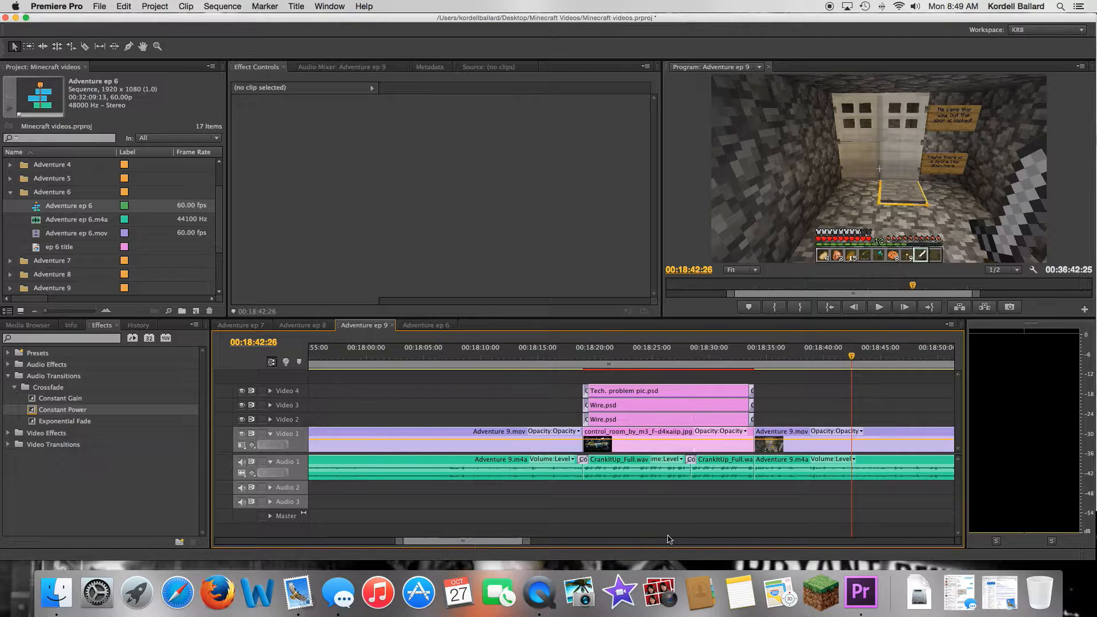
{"action": "key", "text": "minus"}
{"action": "key", "text": "minus"}
{"action": "key", "text": "minus"}
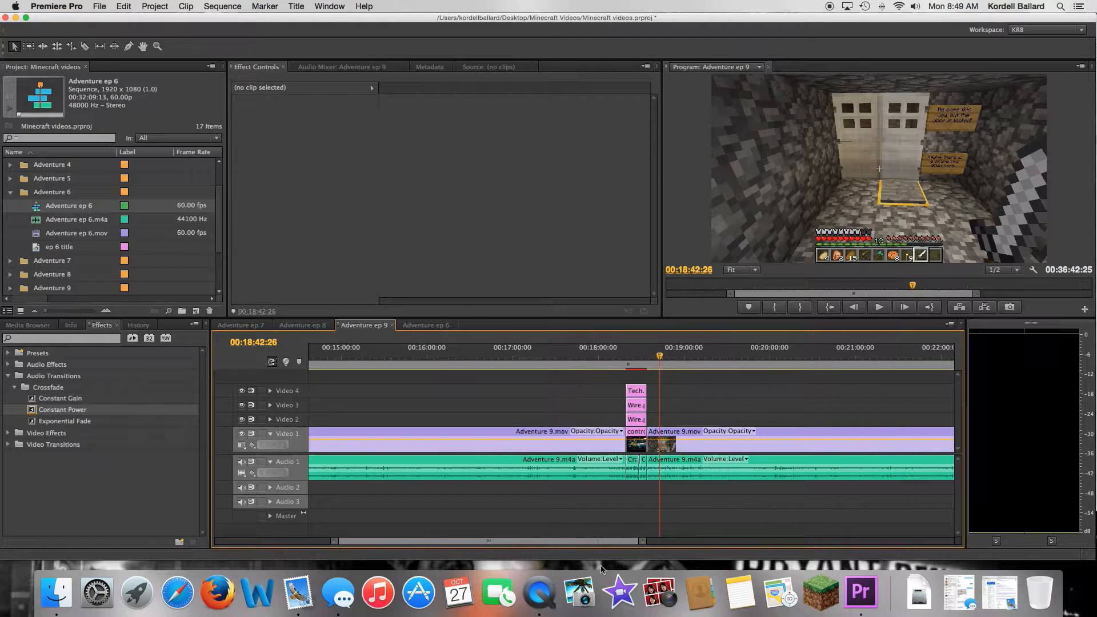
{"action": "left_click_drag", "start_coordinate": [601, 545], "coordinate": [632, 545]}
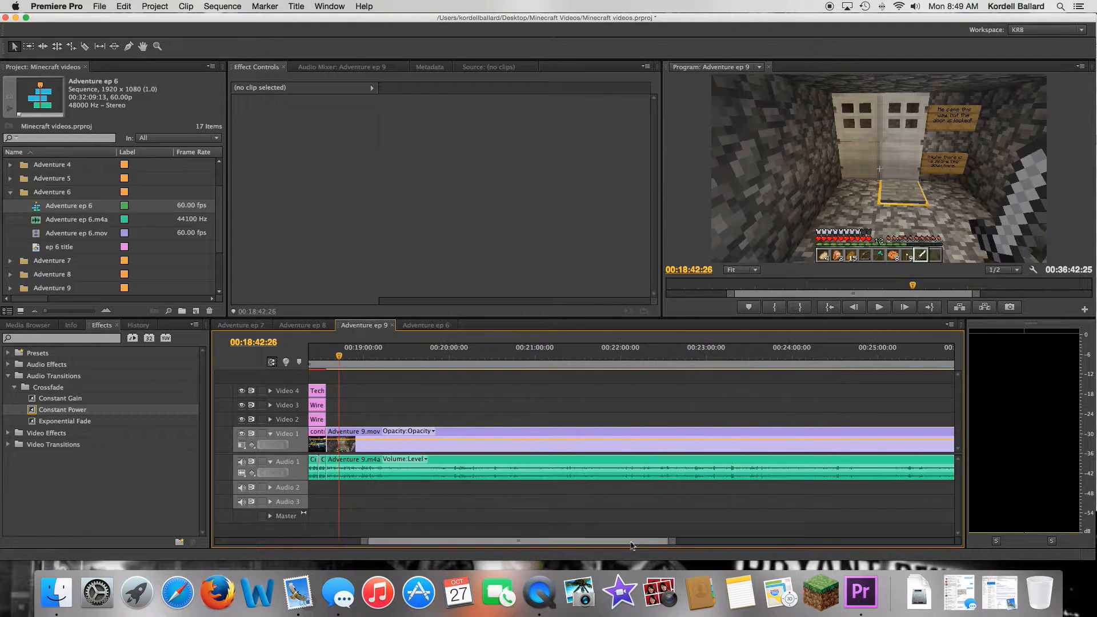
{"action": "left_click", "coordinate": [497, 356]}
{"action": "left_click_drag", "start_coordinate": [496, 356], "coordinate": [832, 359]}
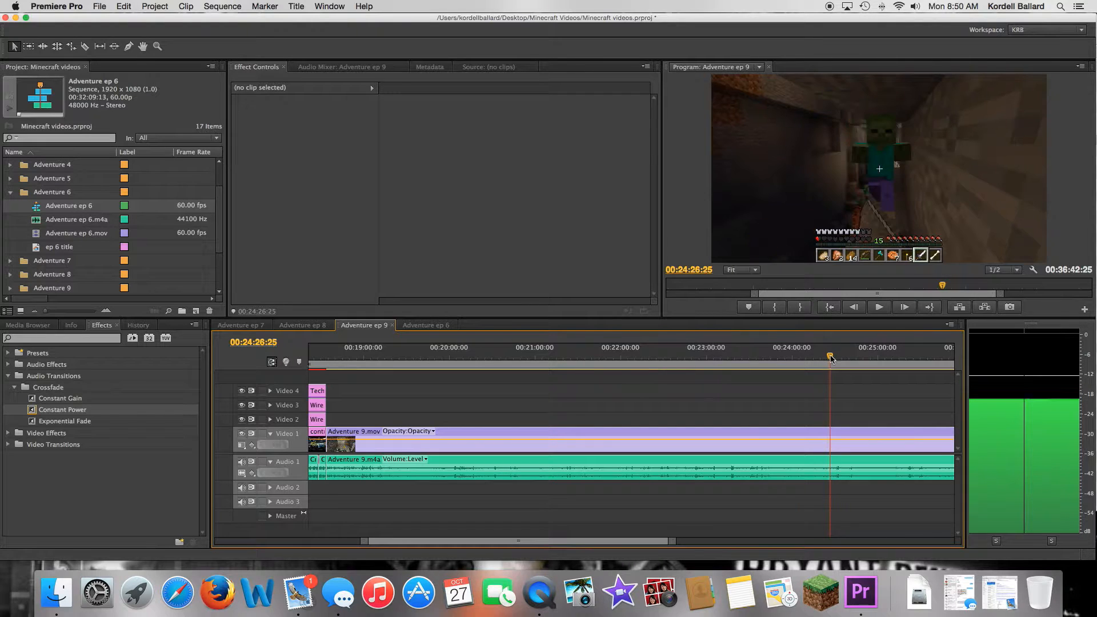
{"action": "key", "text": "space"}
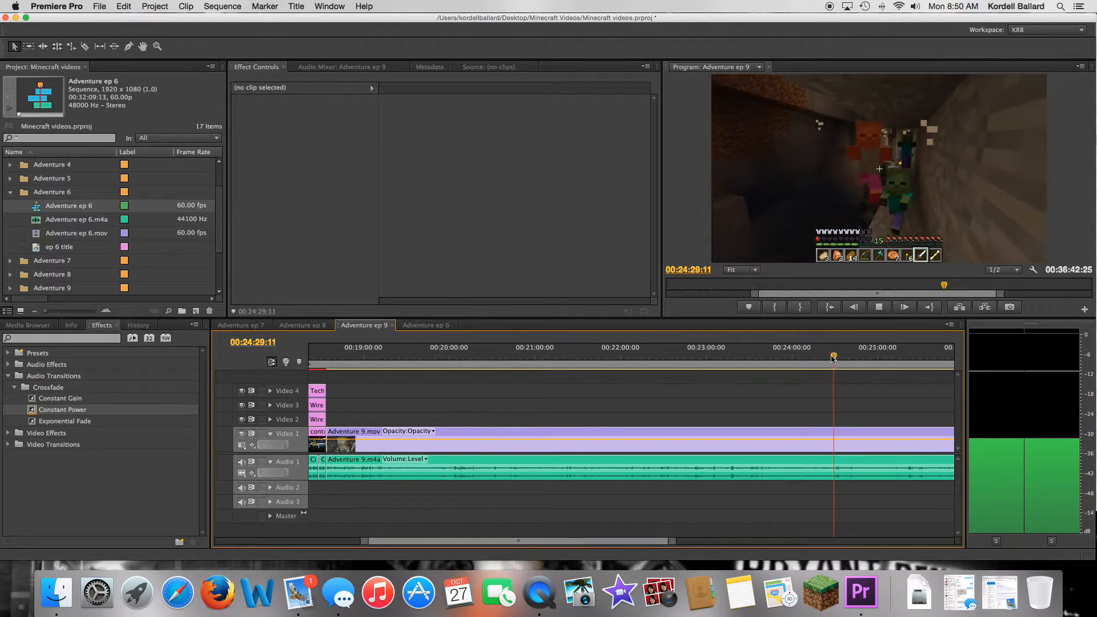
{"action": "key", "text": "space"}
{"action": "key", "text": "space"}
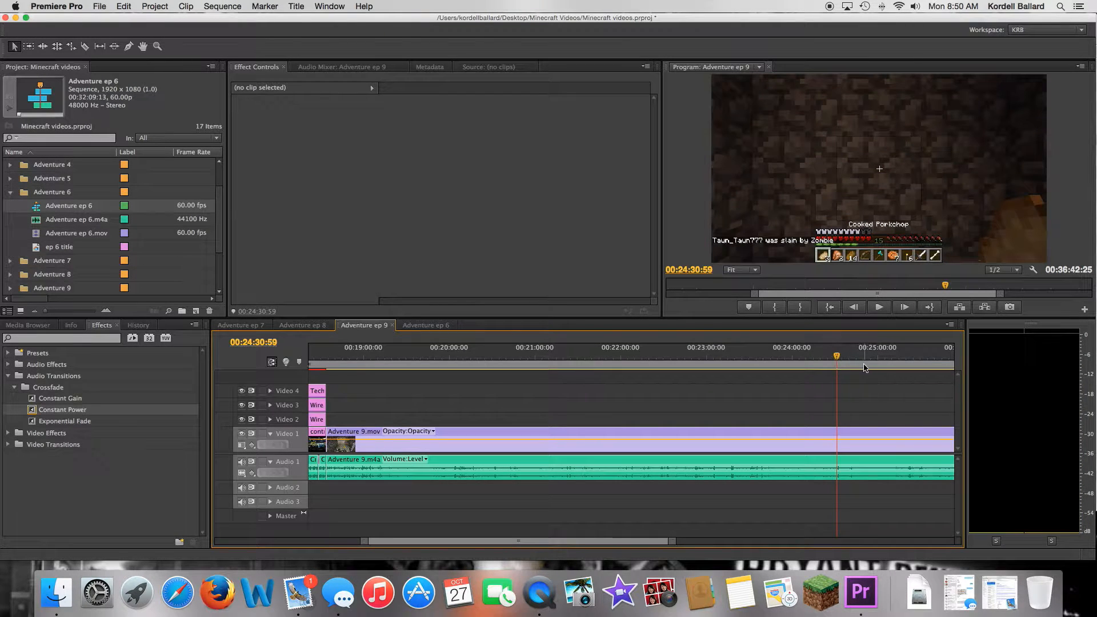
{"action": "key", "text": "Left"}
{"action": "key", "text": "Left"}
{"action": "key", "text": "Left"}
{"action": "key", "text": "Left"}
{"action": "key", "text": "Left"}
{"action": "key", "text": "Left"}
{"action": "key", "text": "Left"}
{"action": "key", "text": "Left"}
{"action": "key", "text": "Left"}
{"action": "key", "text": "Left"}
{"action": "key", "text": "Left"}
{"action": "key", "text": "Left"}
{"action": "key", "text": "Left"}
{"action": "key", "text": "Left"}
{"action": "key", "text": "Left"}
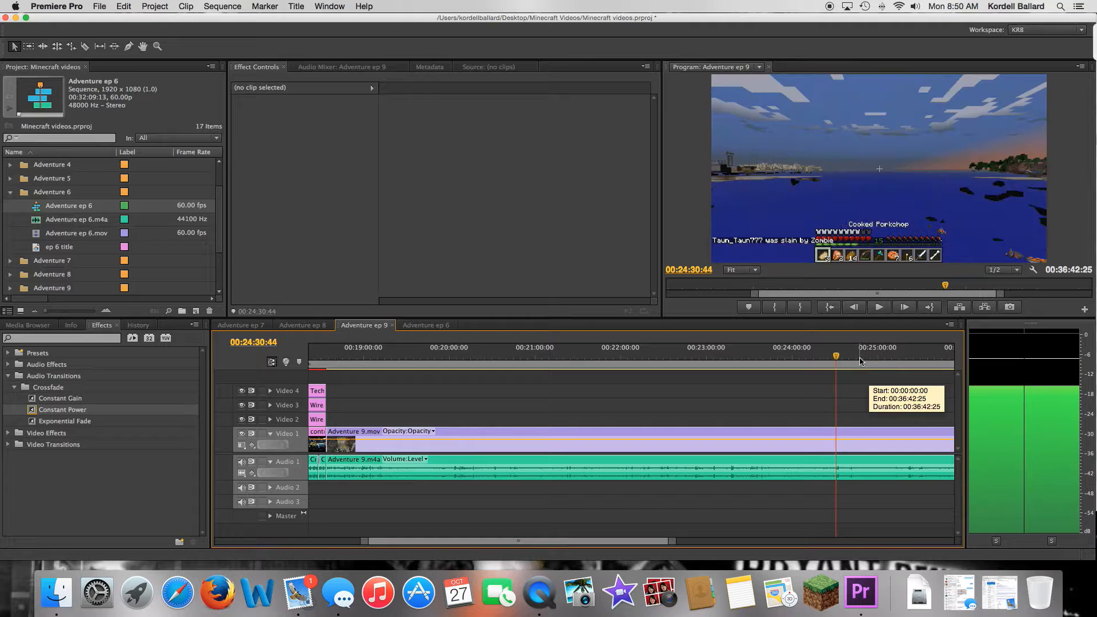
{"action": "key", "text": "Left"}
{"action": "key", "text": "Left"}
{"action": "key", "text": "Left"}
{"action": "key", "text": "Left"}
{"action": "key", "text": "Left"}
{"action": "key", "text": "Left"}
{"action": "key", "text": "Left"}
{"action": "key", "text": "Left"}
{"action": "key", "text": "Left"}
{"action": "key", "text": "Left"}
{"action": "key", "text": "Left"}
{"action": "key", "text": "Left"}
{"action": "key", "text": "Left"}
{"action": "key", "text": "Left"}
{"action": "key", "text": "Left"}
{"action": "key", "text": "Left"}
{"action": "key", "text": "Left"}
{"action": "key", "text": "Left"}
{"action": "key", "text": "Left"}
{"action": "key", "text": "Left"}
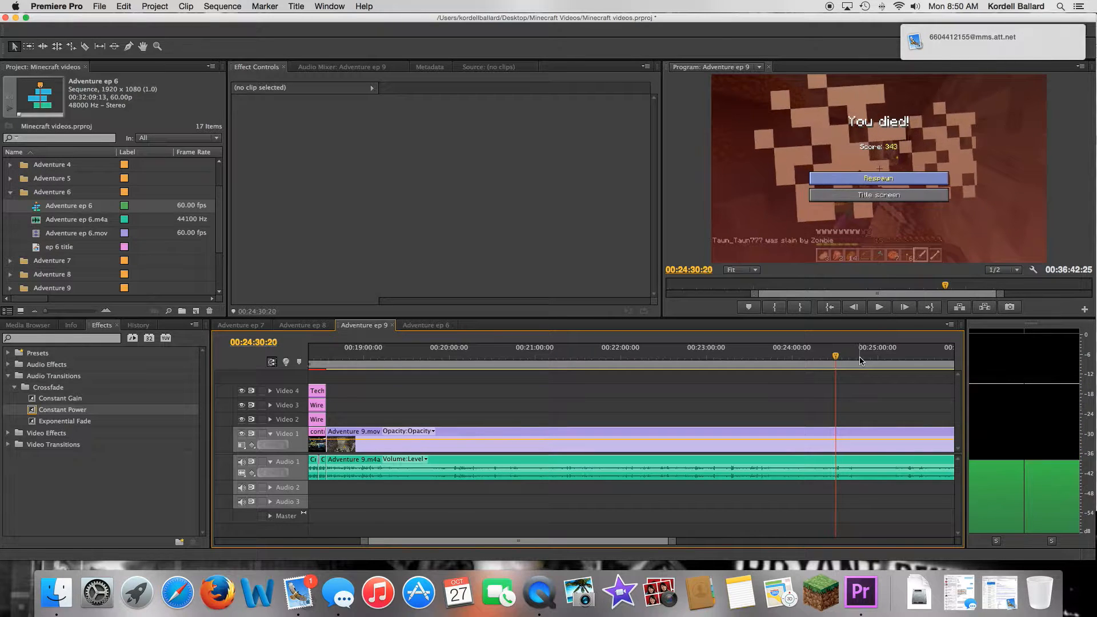
{"action": "key", "text": "Left"}
{"action": "key", "text": "Left"}
{"action": "key", "text": "Left"}
{"action": "key", "text": "Right"}
{"action": "key", "text": "Right"}
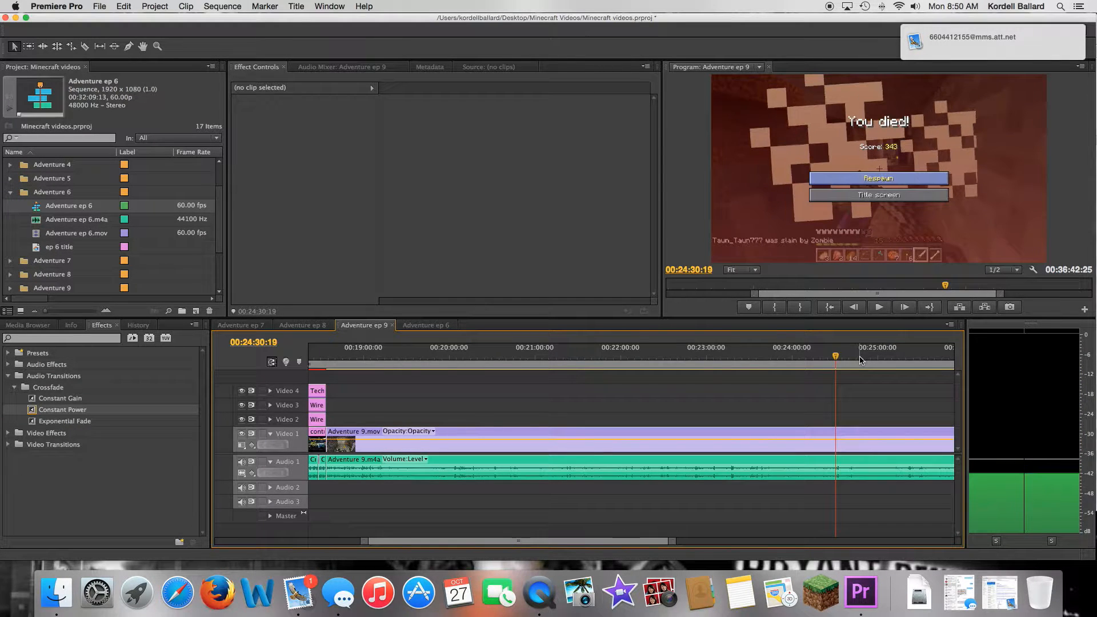
{"action": "key", "text": "c"}
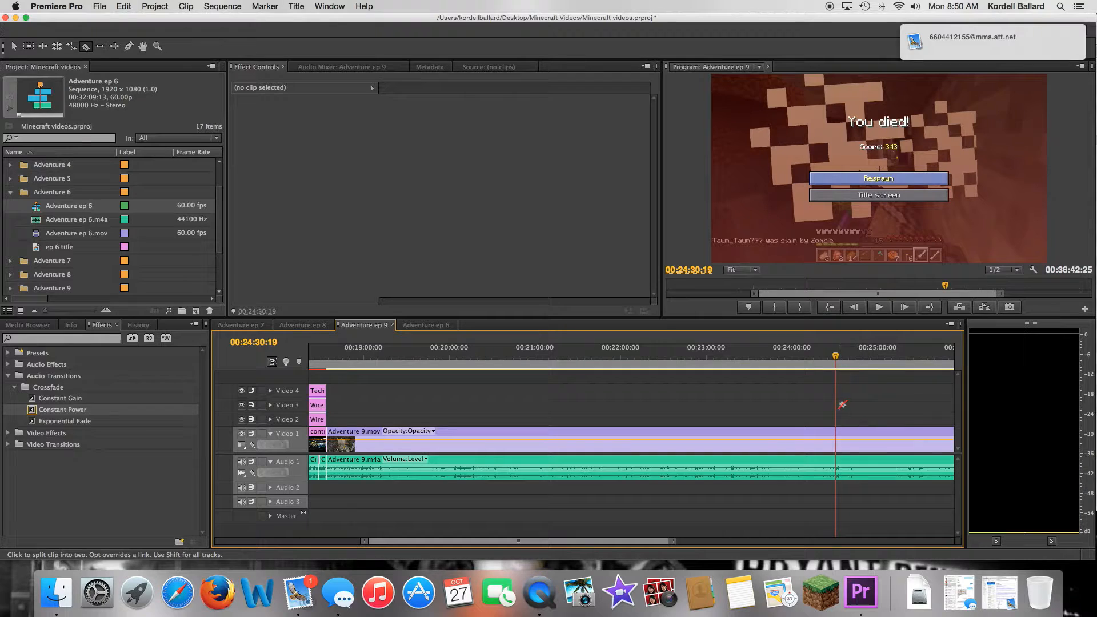
{"action": "left_click", "coordinate": [837, 439]}
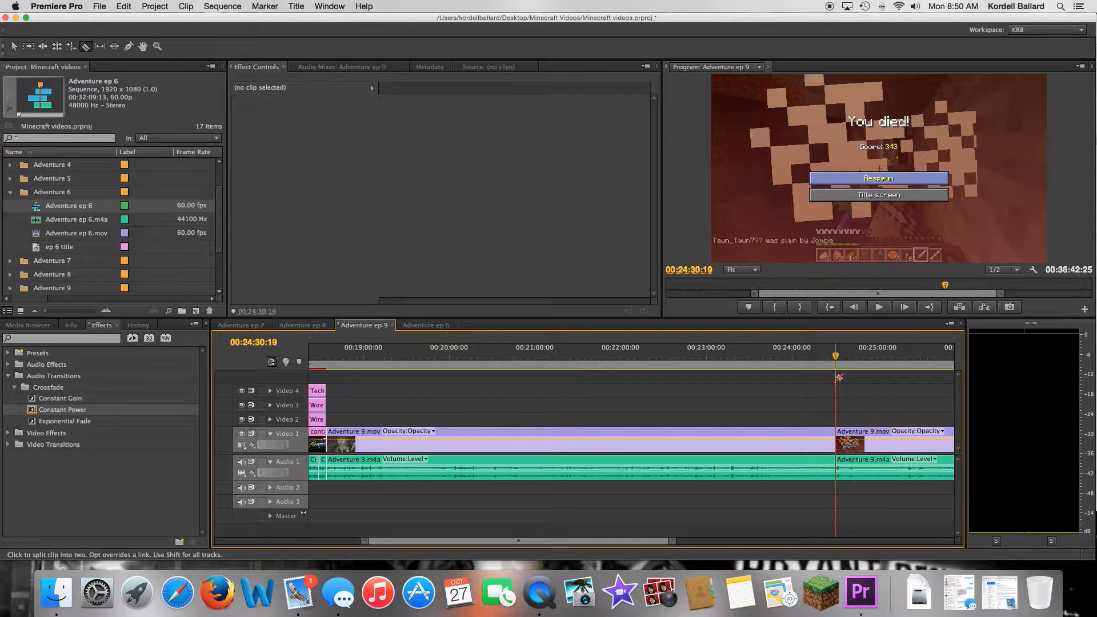
{"action": "key", "text": "v"}
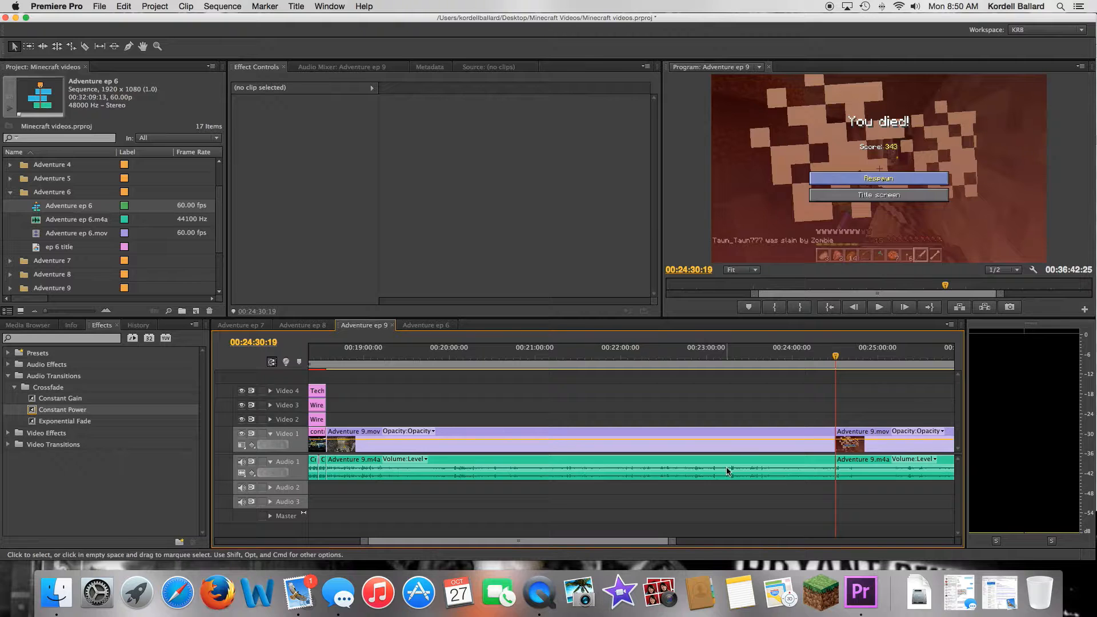
- Find where the footage should resume after the death and split the Adventure 9 video and audio at 00:26:18:57
{"action": "left_click_drag", "start_coordinate": [600, 545], "coordinate": [650, 547]}
{"action": "left_click_drag", "start_coordinate": [676, 357], "coordinate": [497, 368]}
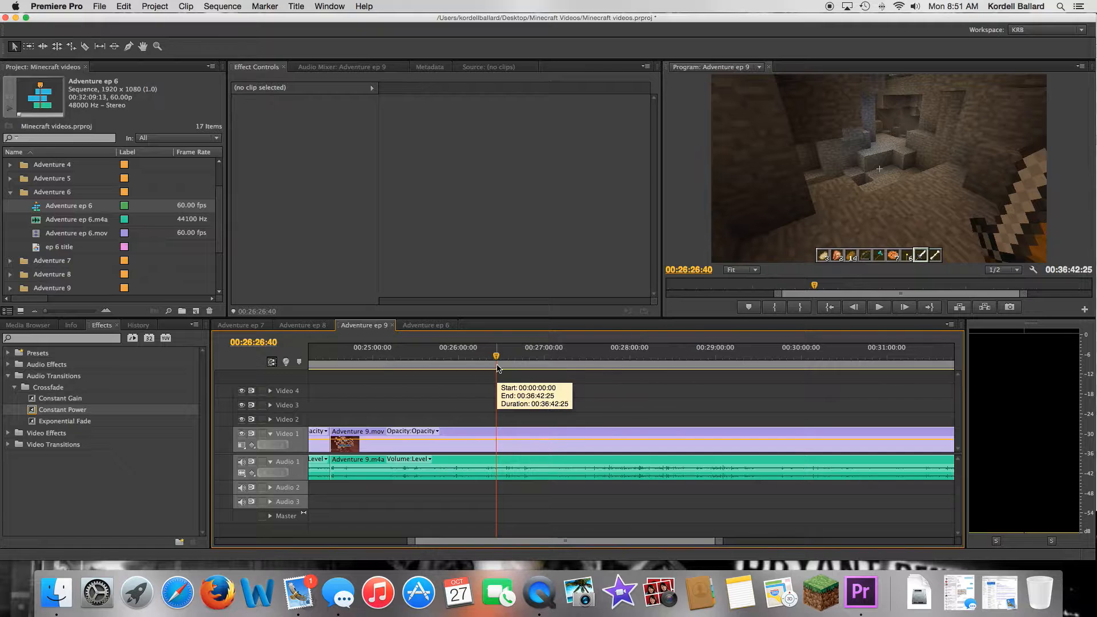
{"action": "left_click_drag", "start_coordinate": [497, 365], "coordinate": [484, 358]}
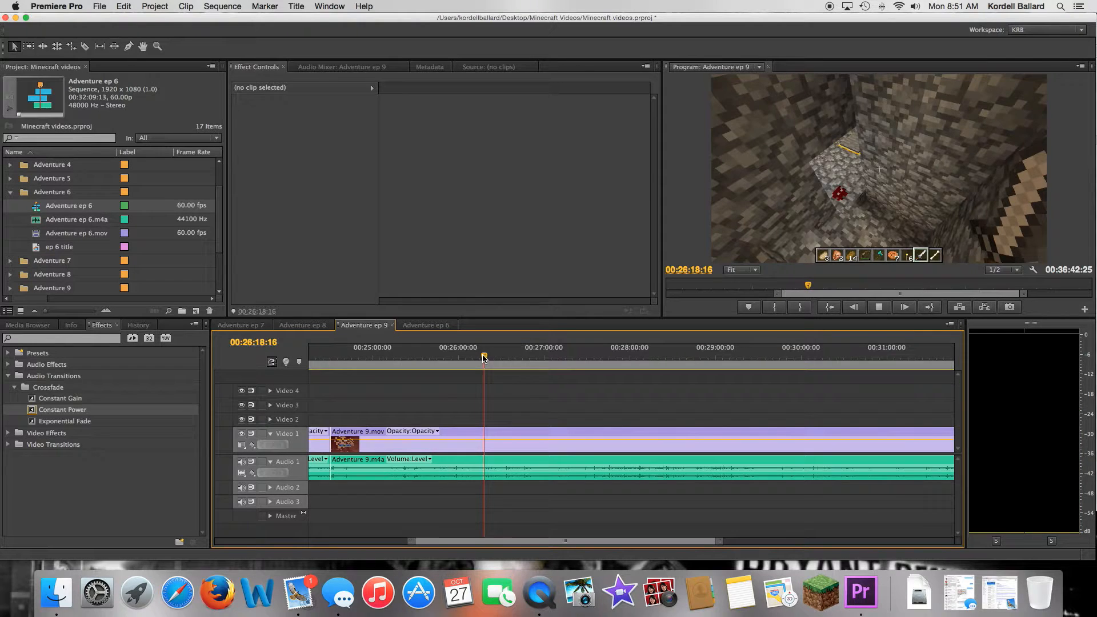
{"action": "key", "text": "space"}
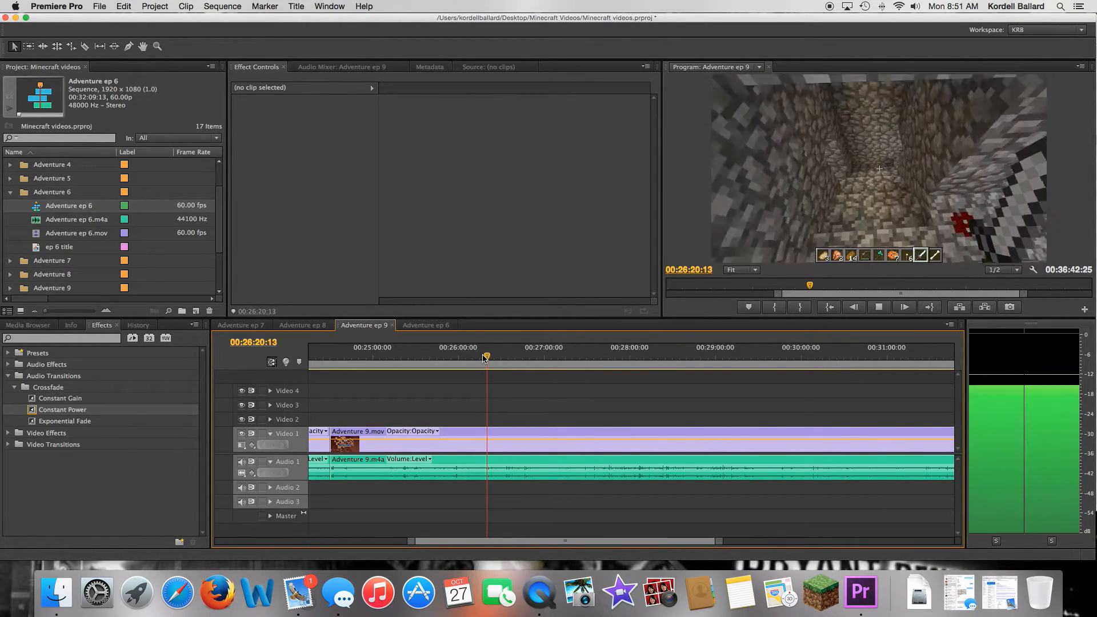
{"action": "key", "text": "space"}
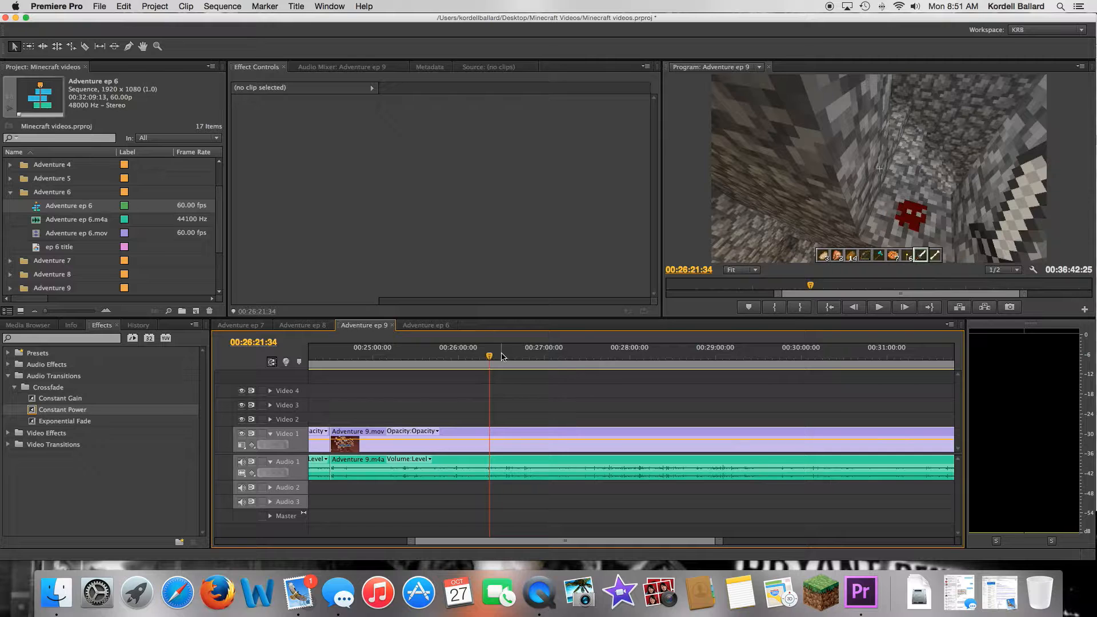
{"action": "left_click_drag", "start_coordinate": [490, 357], "coordinate": [486, 357]}
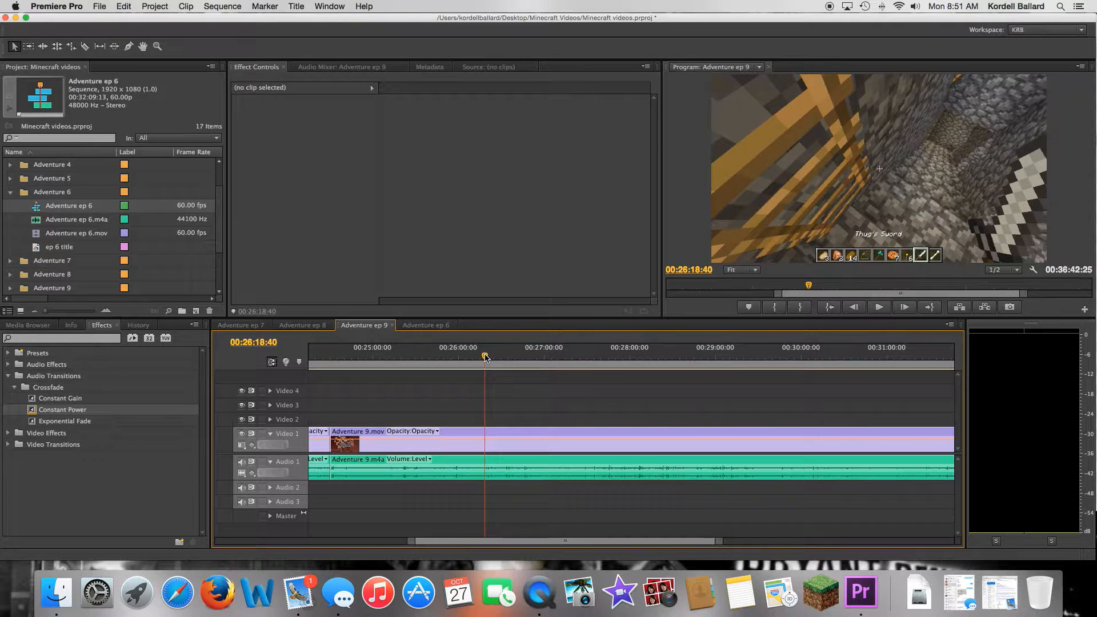
{"action": "left_click_drag", "start_coordinate": [486, 357], "coordinate": [487, 357]}
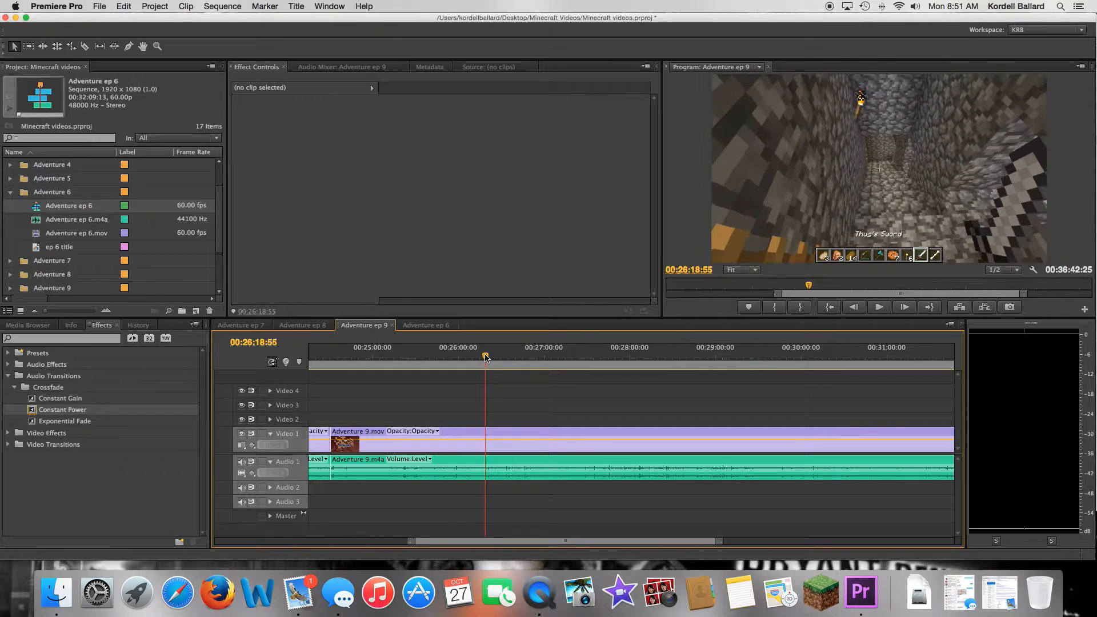
{"action": "key", "text": "Right"}
{"action": "key", "text": "Right"}
{"action": "key", "text": "Right"}
{"action": "key", "text": "Right"}
{"action": "key", "text": "Right"}
{"action": "key", "text": "Right"}
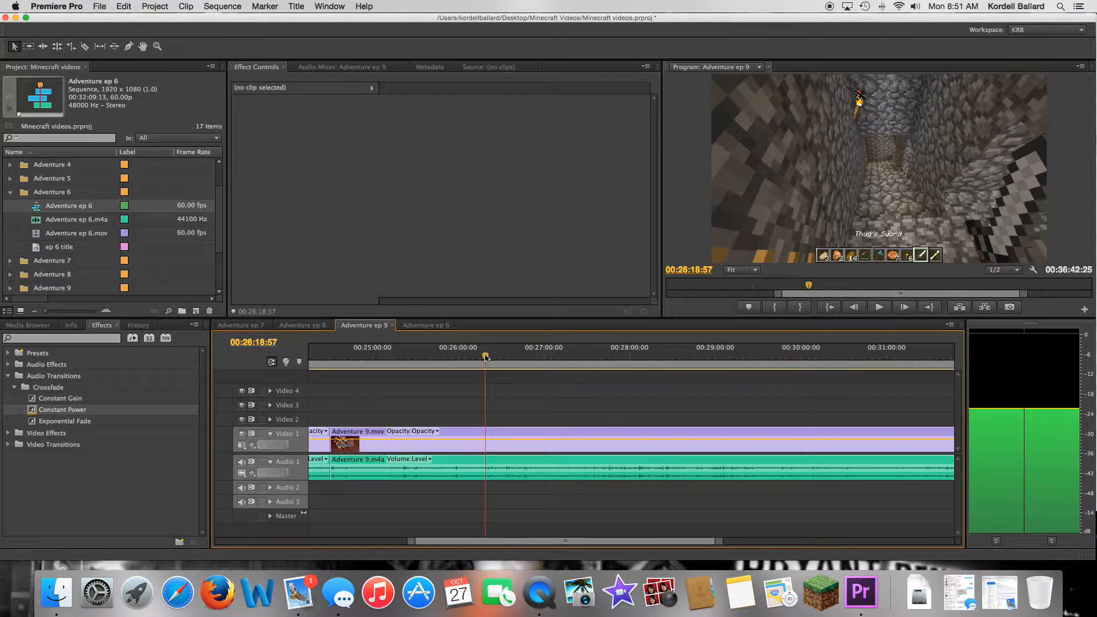
{"action": "key", "text": "c"}
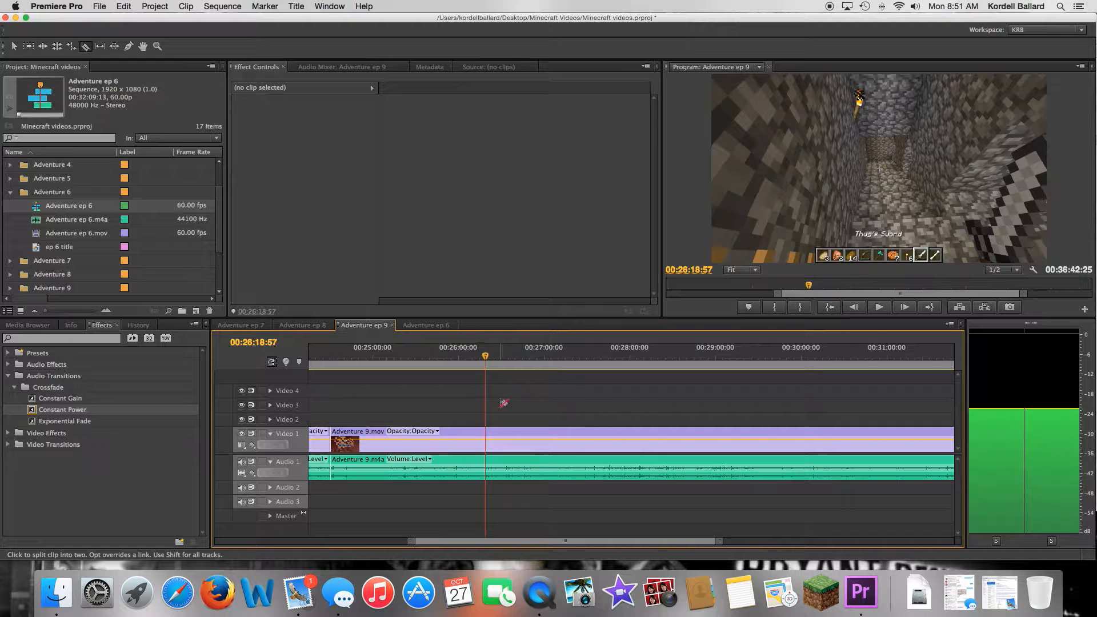
{"action": "left_click", "coordinate": [486, 442]}
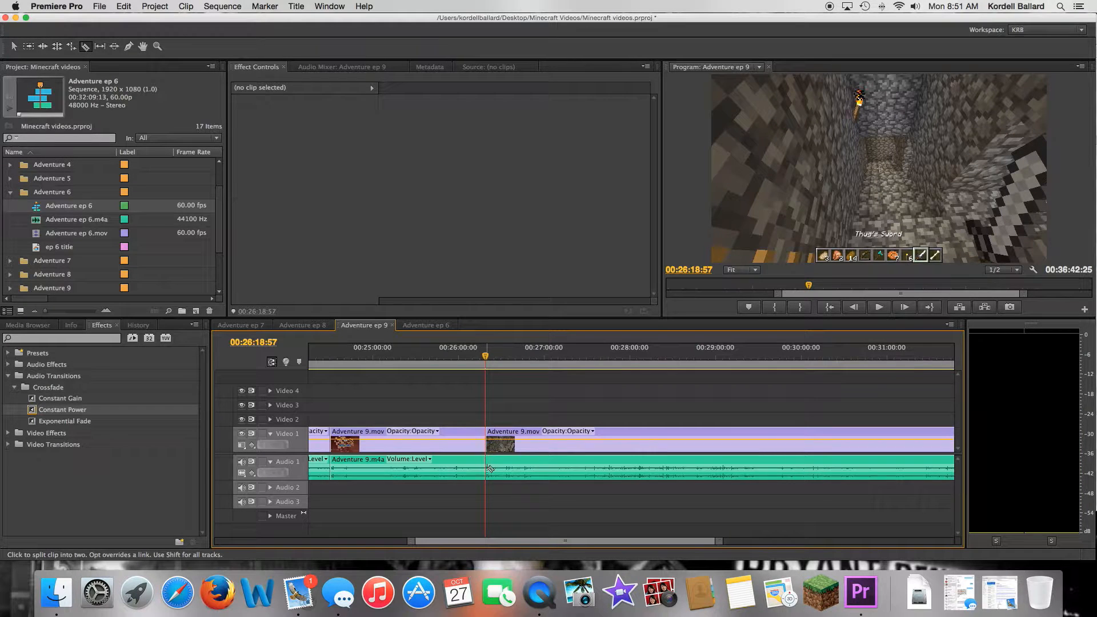
{"action": "left_click", "coordinate": [490, 469]}
{"action": "key", "text": "v"}
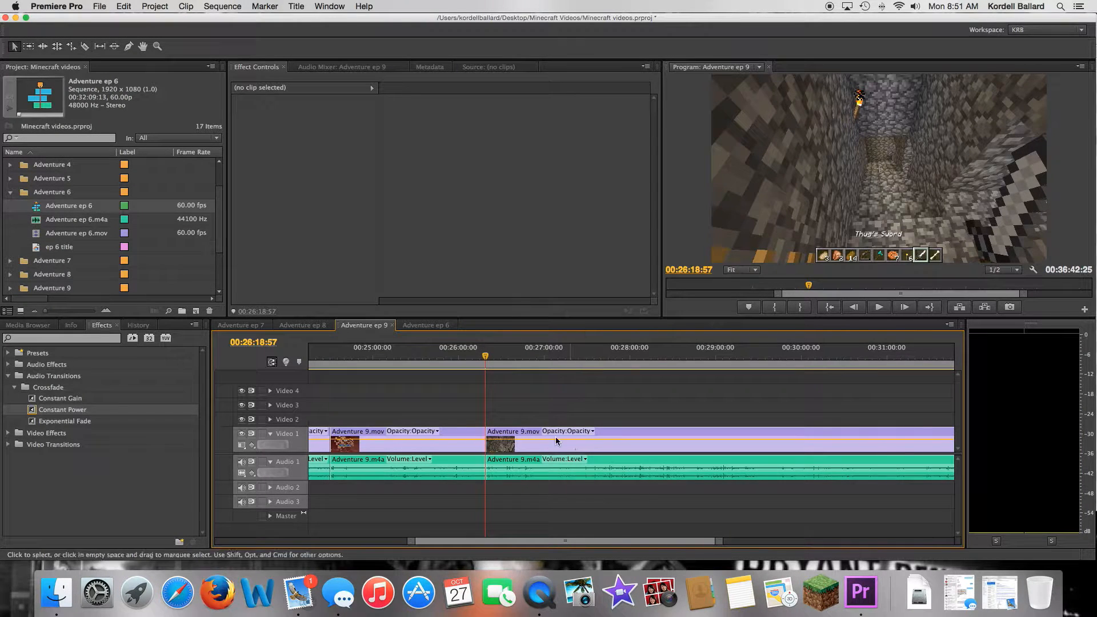
- Delete the Adventure 9 section between the two cuts and paste the Technical Difficulties segment into the gap at 00:24:43:28
{"action": "left_click_drag", "start_coordinate": [466, 415], "coordinate": [479, 486]}
{"action": "key", "text": "Delete"}
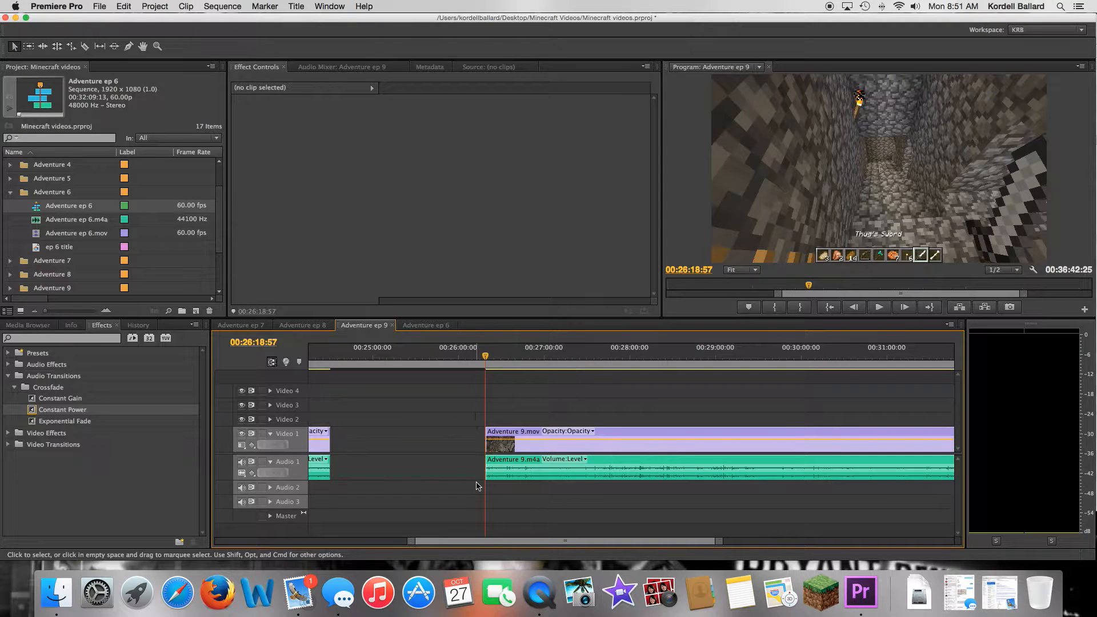
{"action": "left_click_drag", "start_coordinate": [400, 364], "coordinate": [347, 367]}
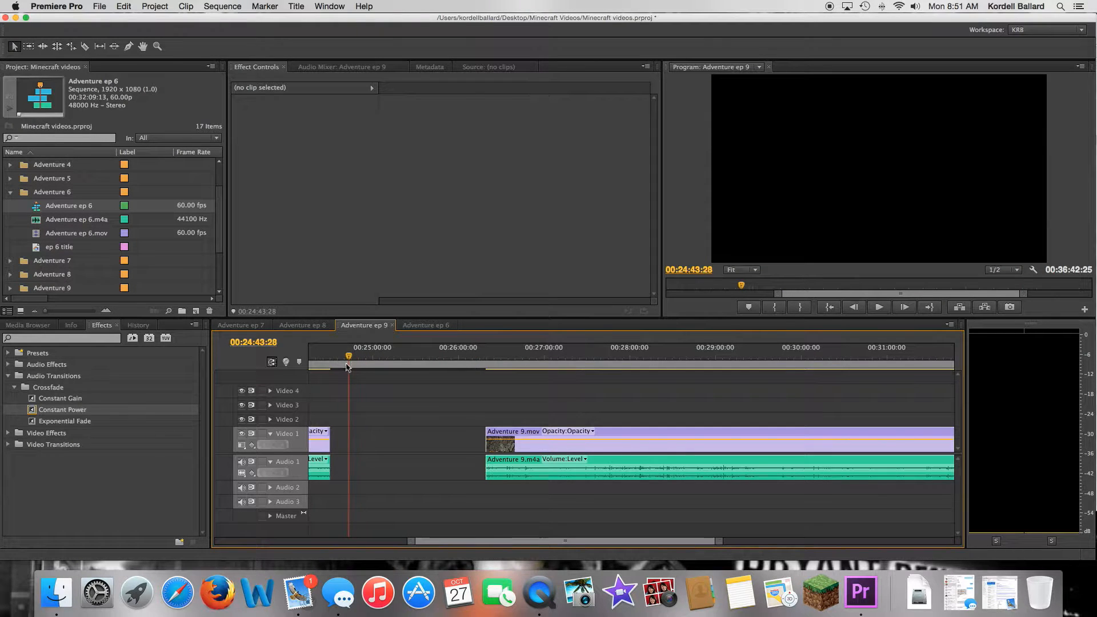
{"action": "key", "text": "super+v"}
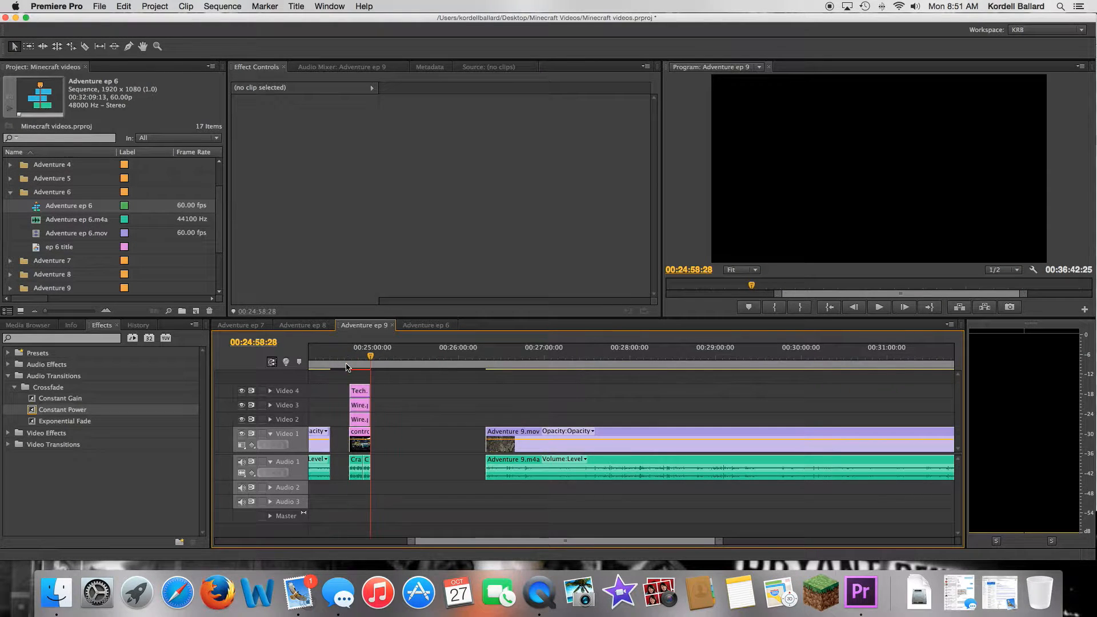
- Ripple delete the gaps before and after the pasted Technical Difficulties segment and add Constant Power crossfades to its audio
{"action": "right_click", "coordinate": [334, 440]}
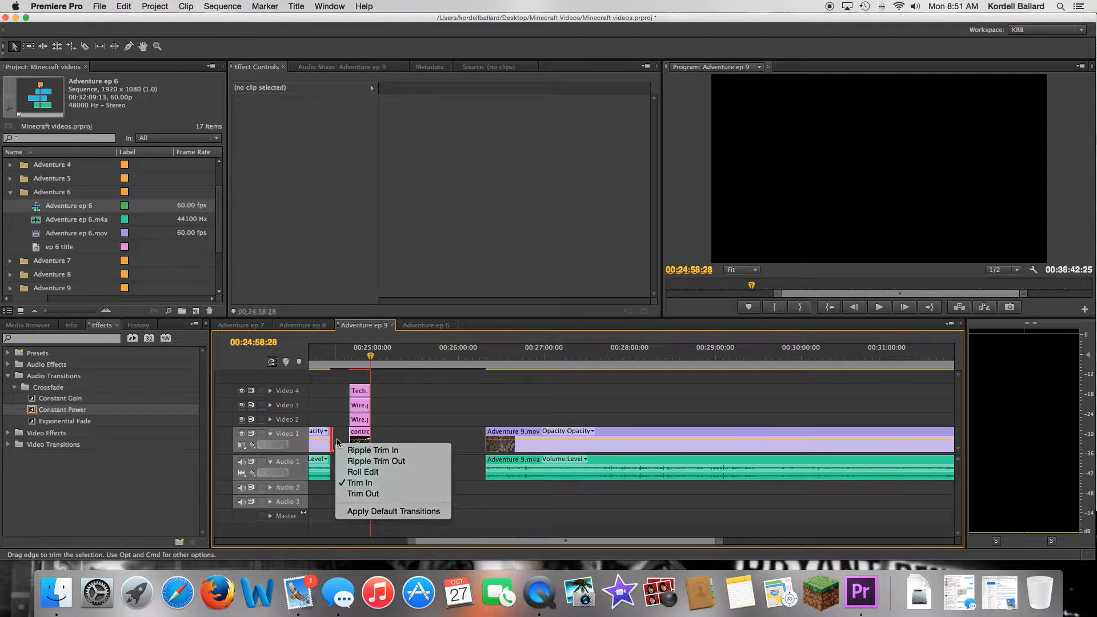
{"action": "right_click", "coordinate": [337, 443]}
{"action": "left_click", "coordinate": [372, 449]}
{"action": "right_click", "coordinate": [379, 449]}
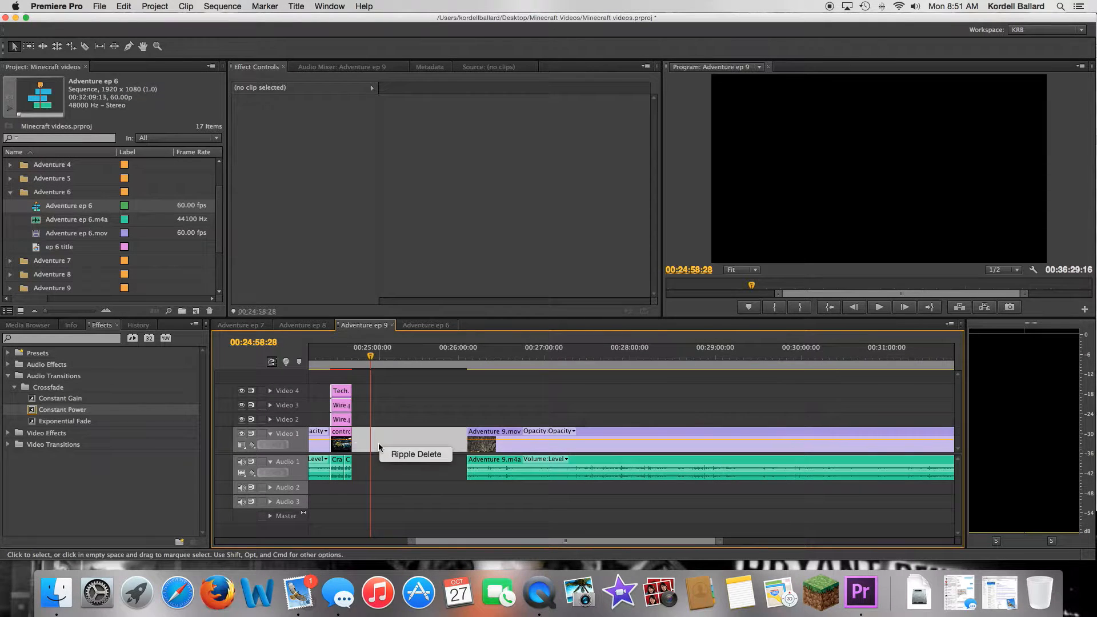
{"action": "left_click", "coordinate": [388, 453]}
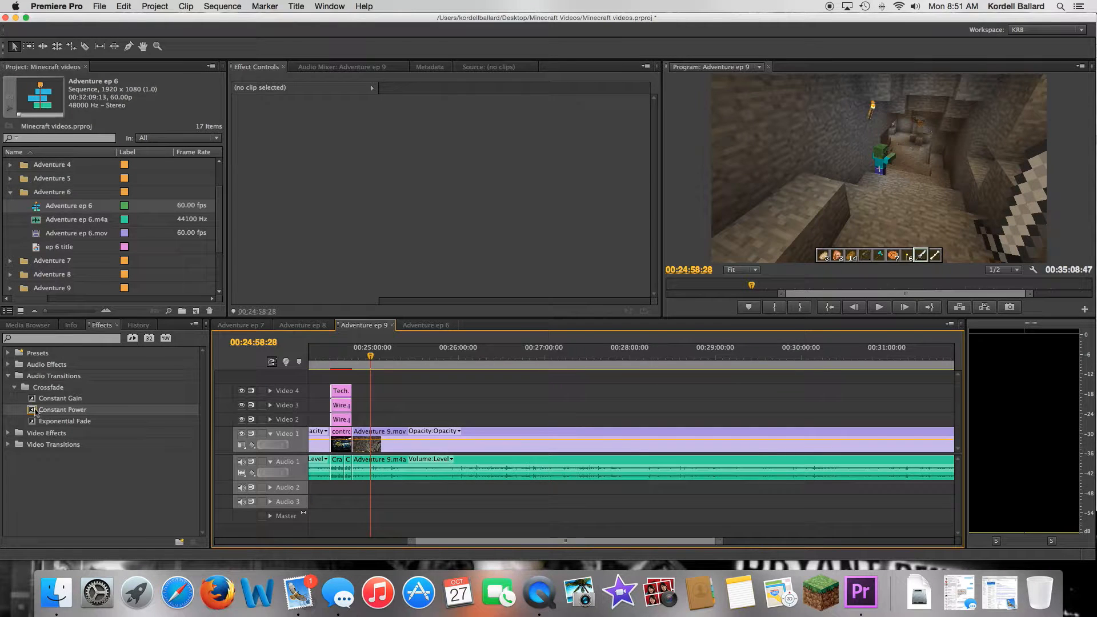
{"action": "left_click_drag", "start_coordinate": [34, 411], "coordinate": [340, 464]}
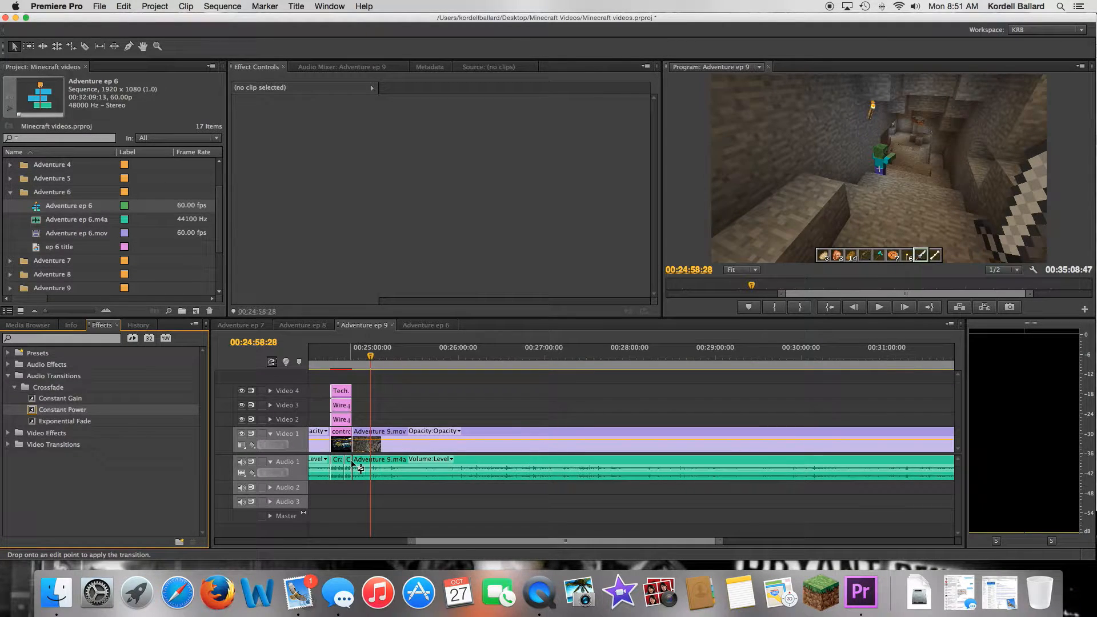
- Find the episode's ending and trim the ends of the last Adventure 9 video and audio clips to 00:34:57:51
{"action": "left_click_drag", "start_coordinate": [377, 357], "coordinate": [851, 373]}
{"action": "key", "text": "space"}
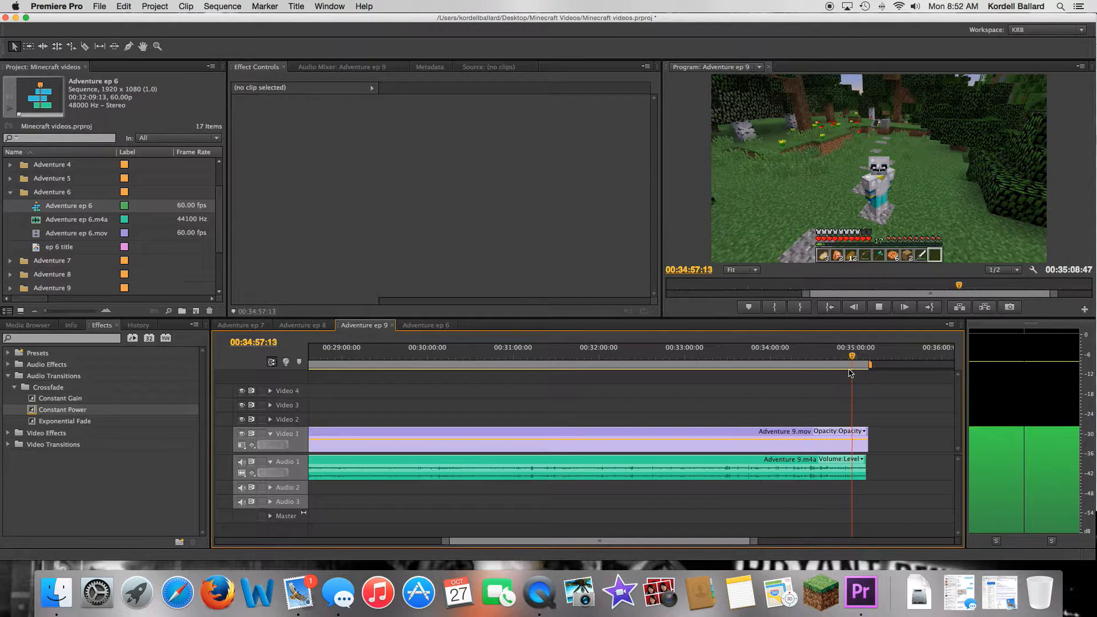
{"action": "key", "text": "space"}
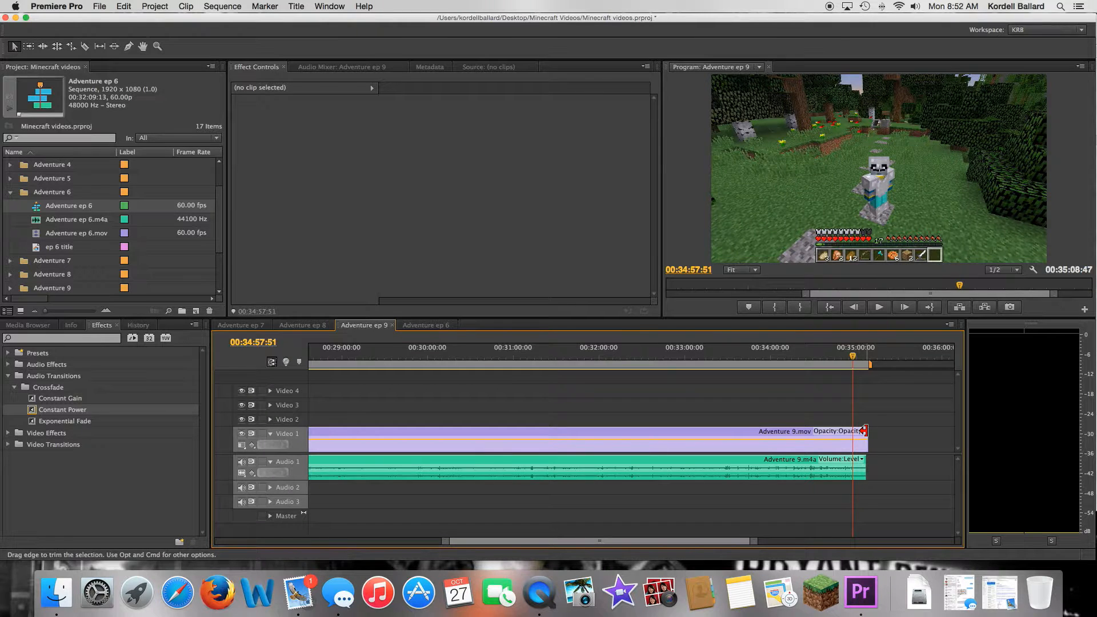
{"action": "mouse_move", "coordinate": [864, 430]}
{"action": "left_mouse_down"}
{"action": "mouse_move", "coordinate": [852, 430]}
{"action": "mouse_move", "coordinate": [856, 462]}
{"action": "left_mouse_up"}
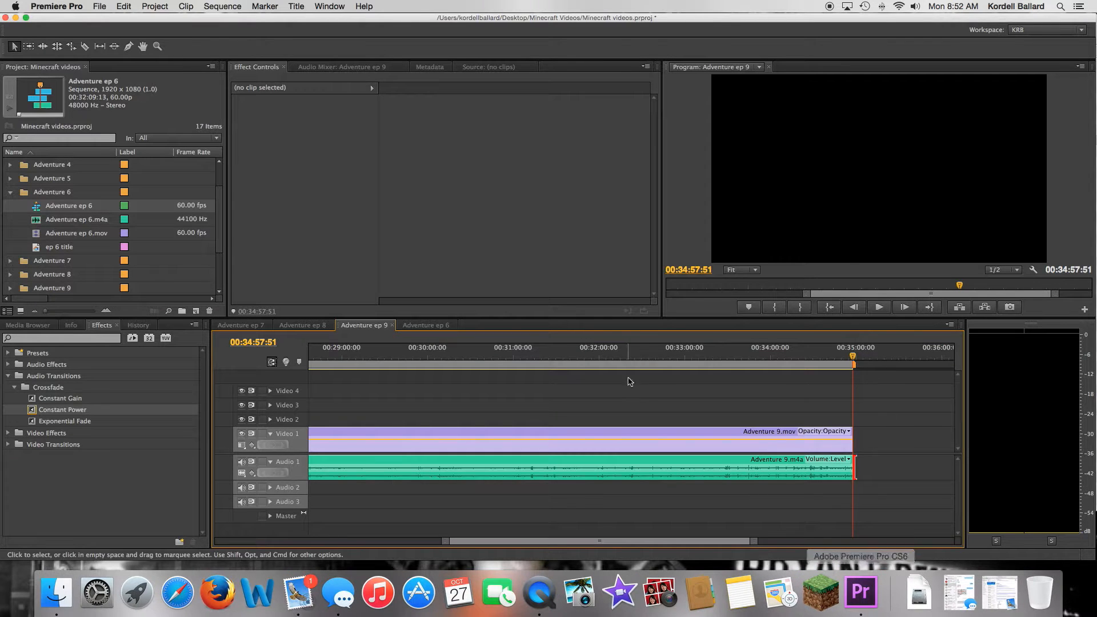
- Shift all clips in the Adventure ep 9 sequence about 1 minute 50 seconds later to free space at the start
{"action": "left_click_drag", "start_coordinate": [583, 541], "coordinate": [301, 529]}
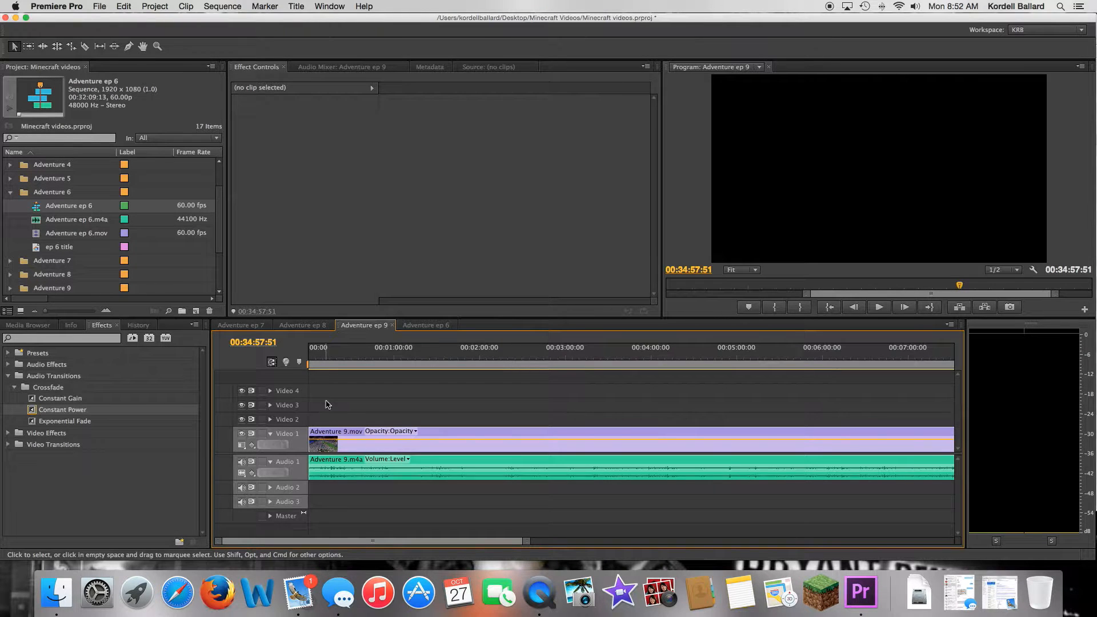
{"action": "key", "text": "backslash"}
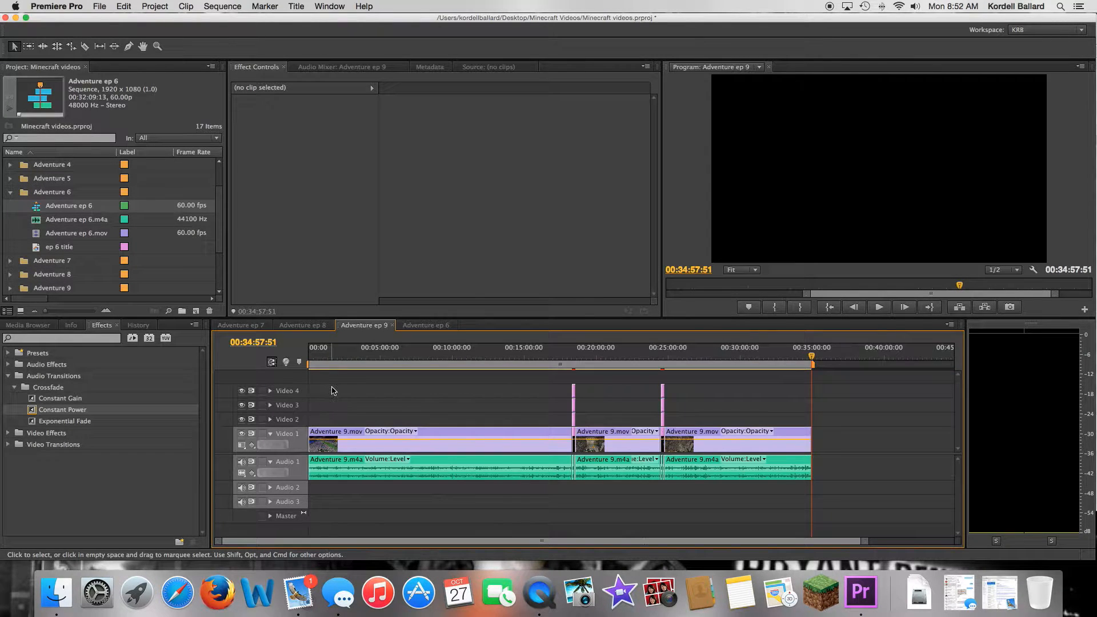
{"action": "left_click_drag", "start_coordinate": [336, 385], "coordinate": [811, 523]}
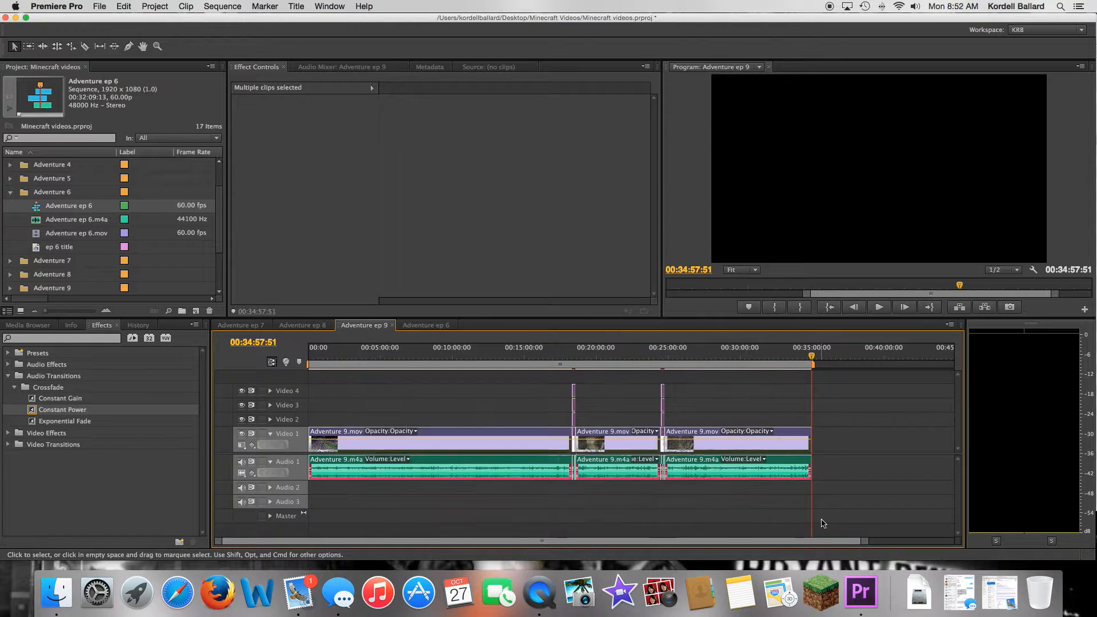
{"action": "left_click_drag", "start_coordinate": [341, 434], "coordinate": [367, 435]}
- Copy the opening intro clips from the Adventure ep 8 sequence and paste them at 00:00:00:00 in Adventure ep 9
{"action": "left_click", "coordinate": [302, 325]}
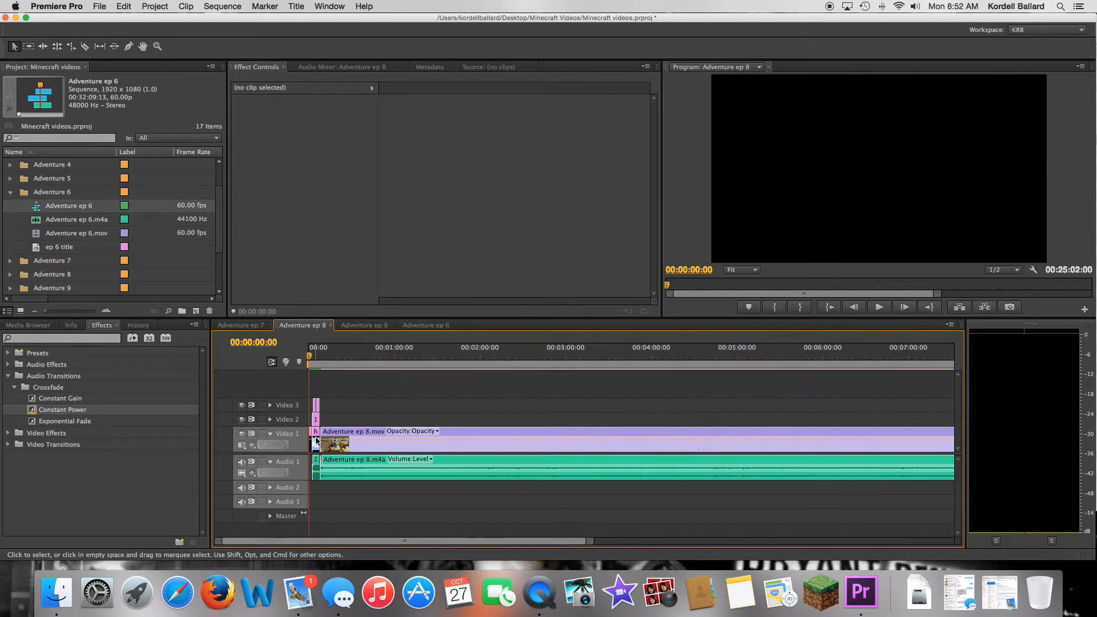
{"action": "left_click_drag", "start_coordinate": [313, 495], "coordinate": [307, 403]}
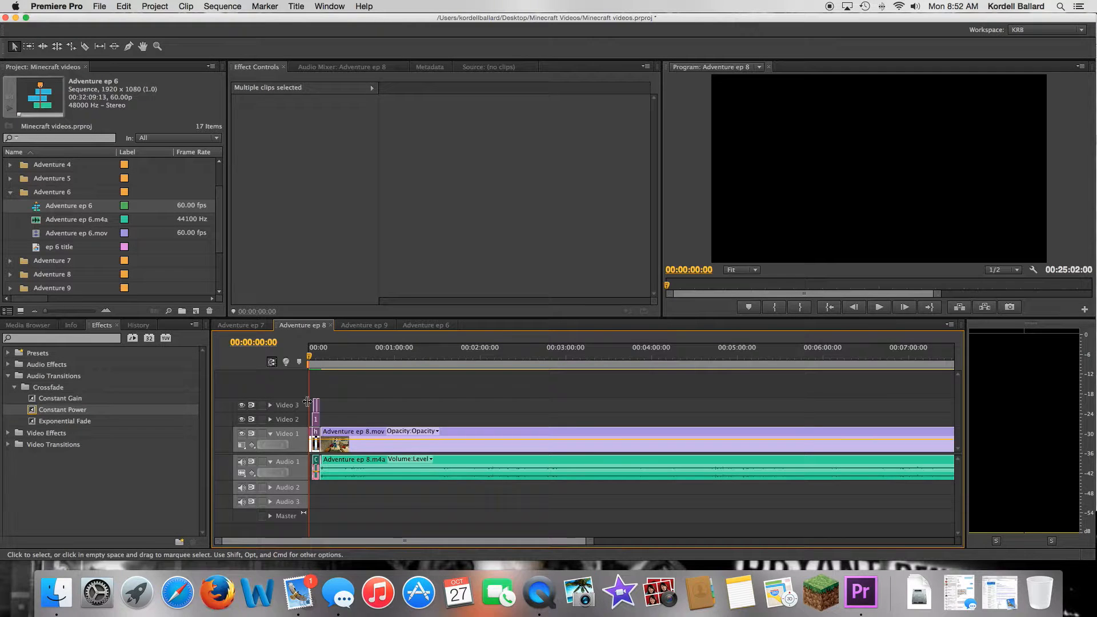
{"action": "left_click", "coordinate": [352, 327]}
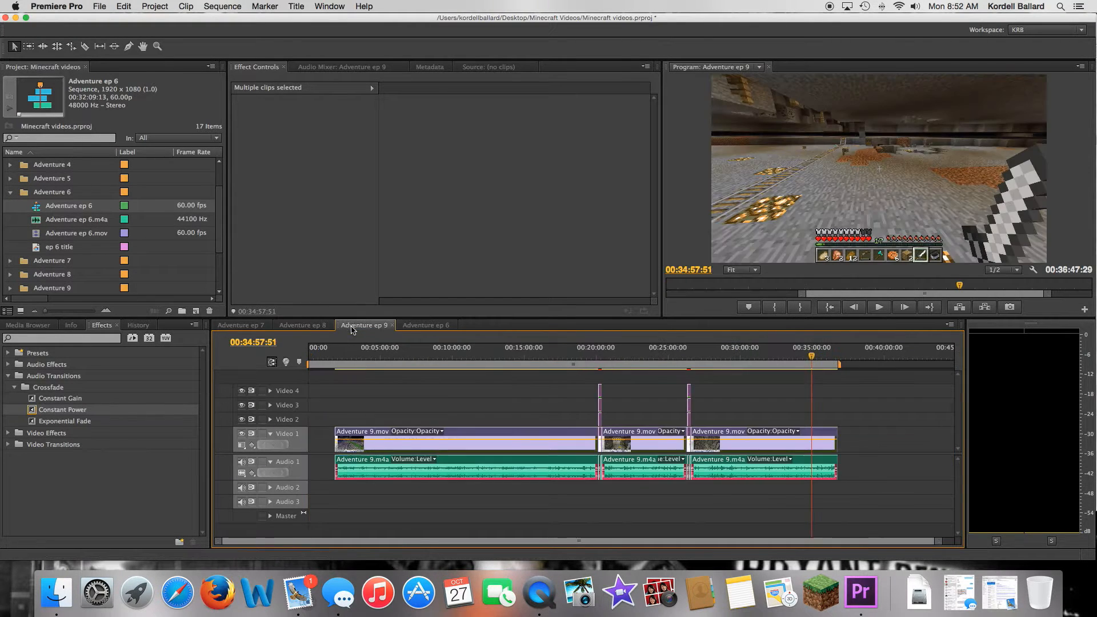
{"action": "left_click_drag", "start_coordinate": [322, 355], "coordinate": [311, 355]}
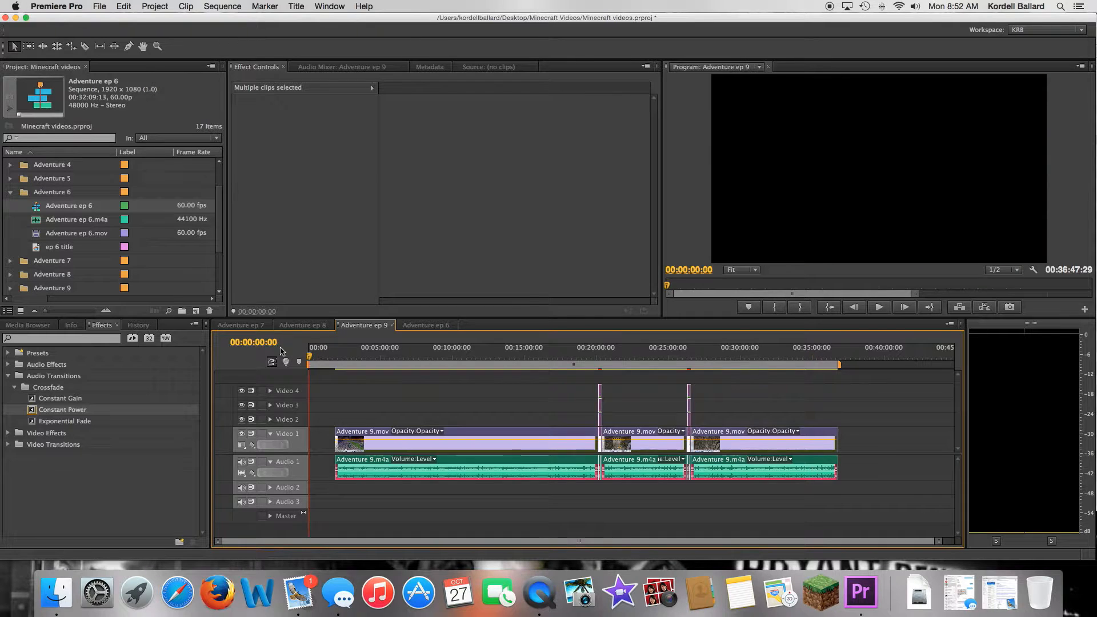
{"action": "key", "text": "equal"}
{"action": "key", "text": "equal"}
{"action": "key", "text": "equal"}
{"action": "key", "text": "equal"}
{"action": "key", "text": "equal"}
{"action": "key", "text": "equal"}
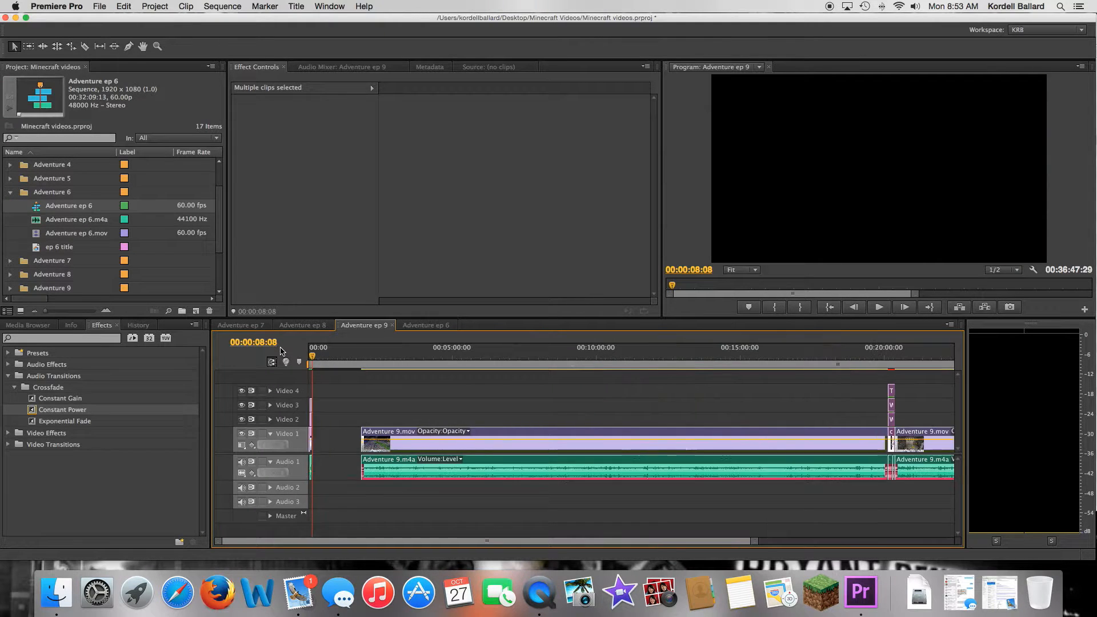
- Delete the ep 8 title clip from Video 3 in the pasted intro
{"action": "key", "text": "equal"}
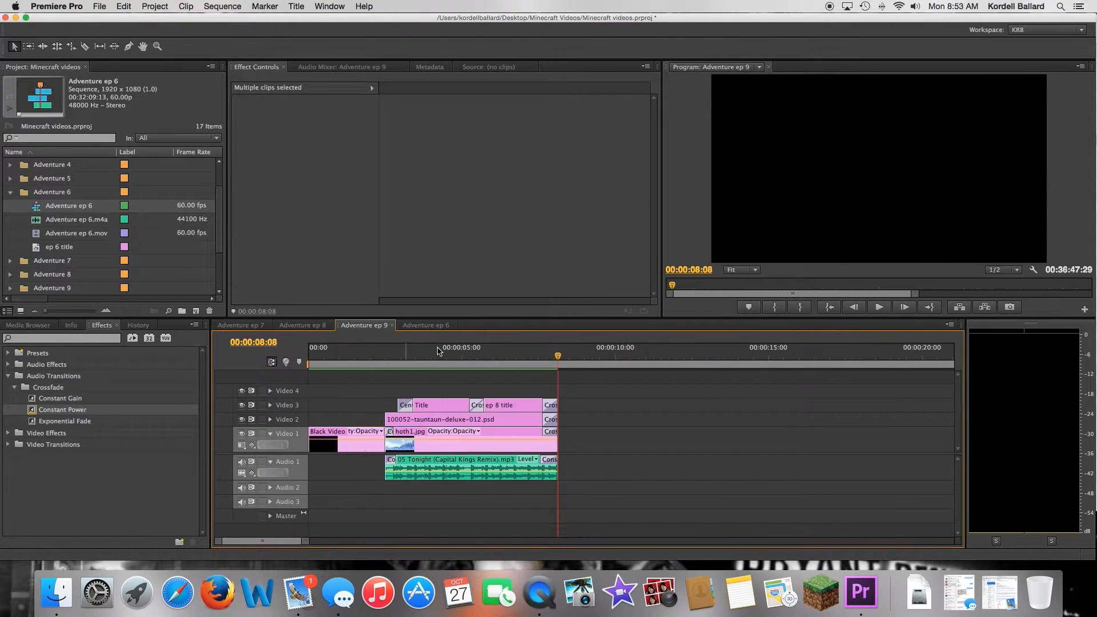
{"action": "left_click", "coordinate": [504, 407]}
{"action": "key", "text": "Delete"}
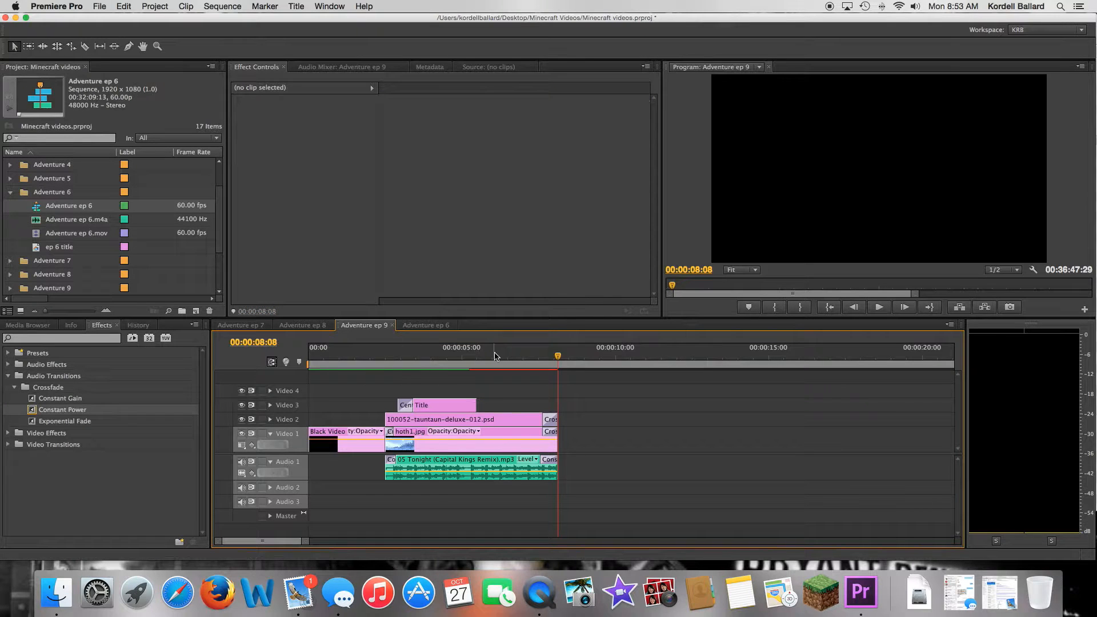
- Create a new blank 1920 x 1080 title named "ep 9 title" and close its title editor
{"action": "key", "text": "super+t"}
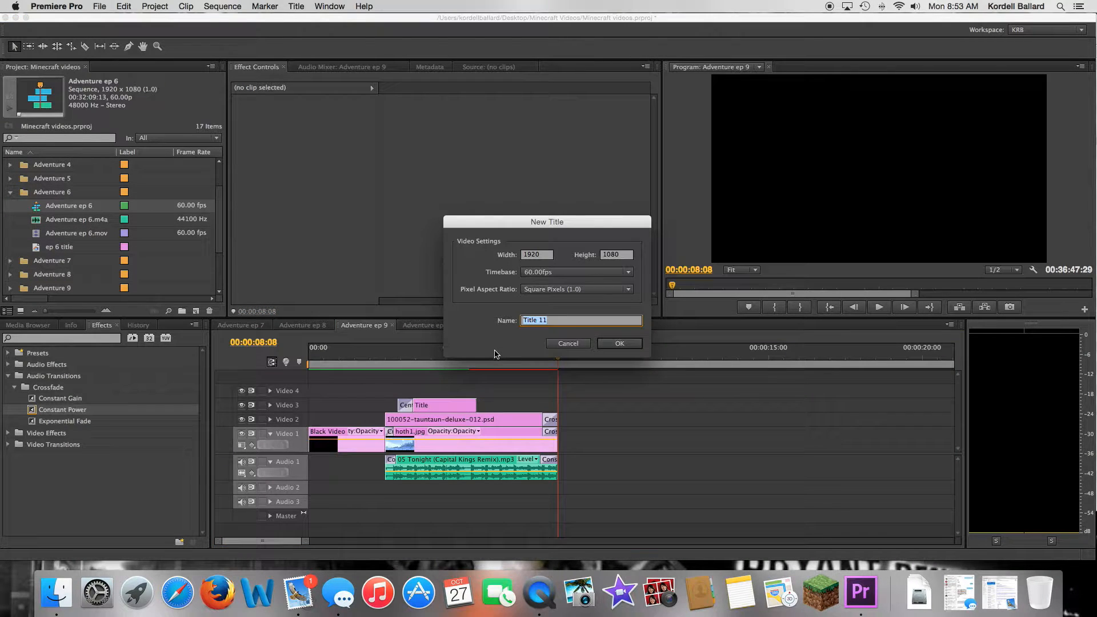
{"action": "type", "text": "ep 9 title"}
{"action": "key", "text": "Return"}
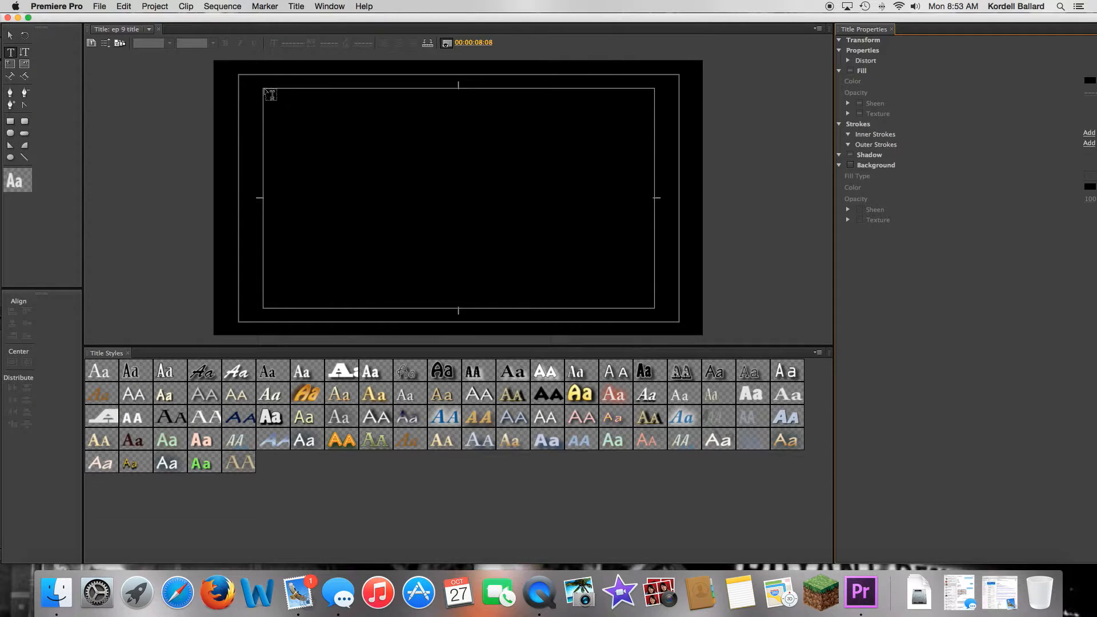
{"action": "left_click", "coordinate": [7, 18]}
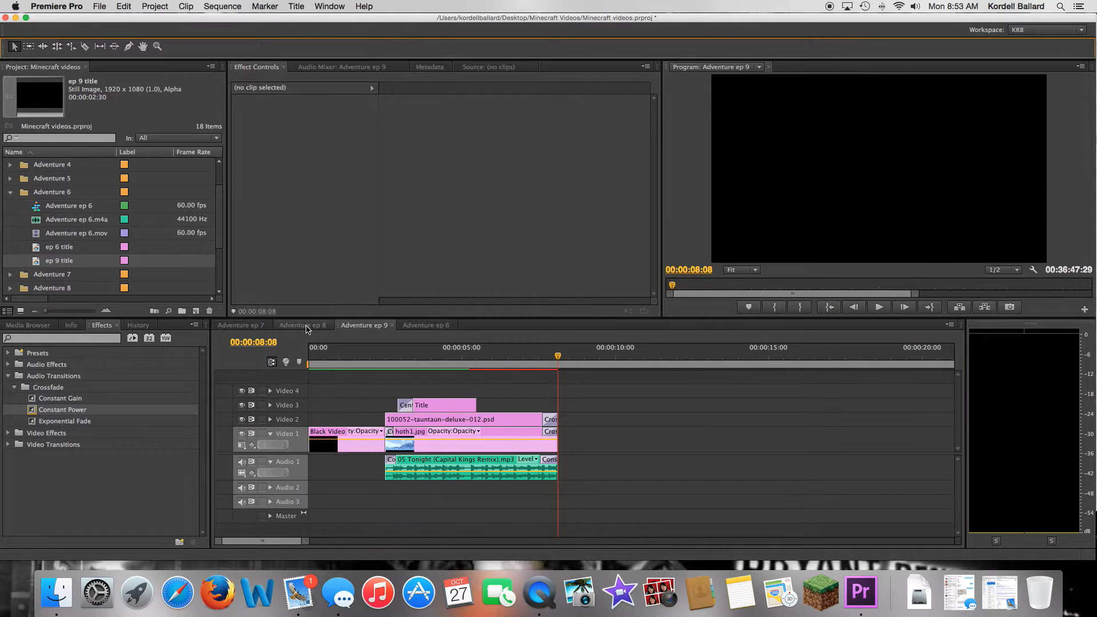
- Open the ep 8 title from the Adventure ep 8 sequence, copy its two lines of text, and close it
{"action": "left_click", "coordinate": [307, 325]}
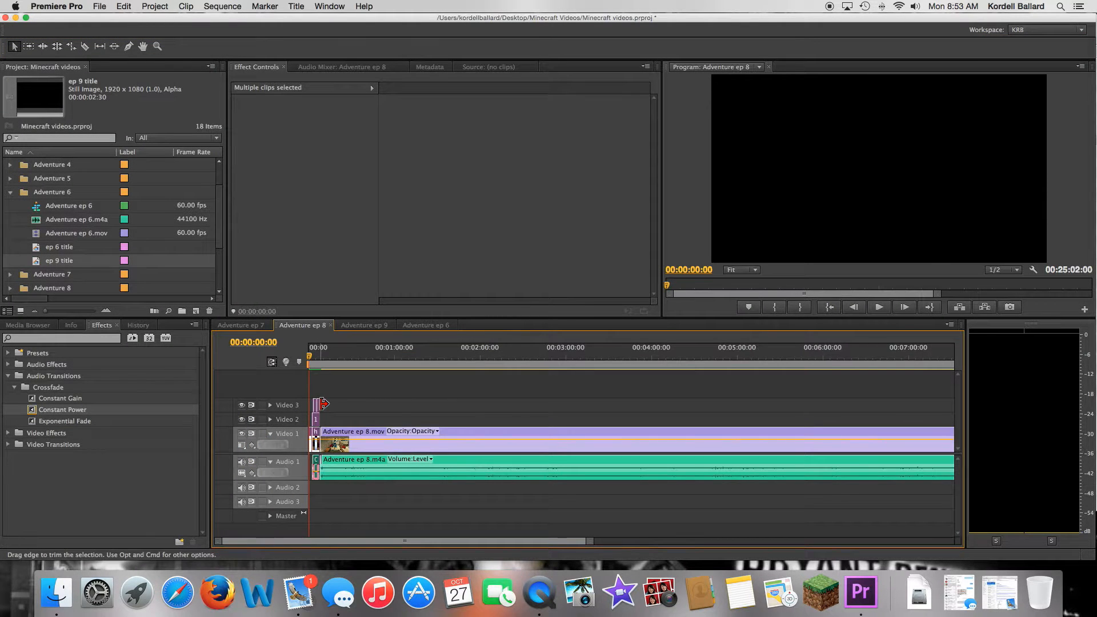
{"action": "key", "text": "equal"}
{"action": "key", "text": "equal"}
{"action": "key", "text": "equal"}
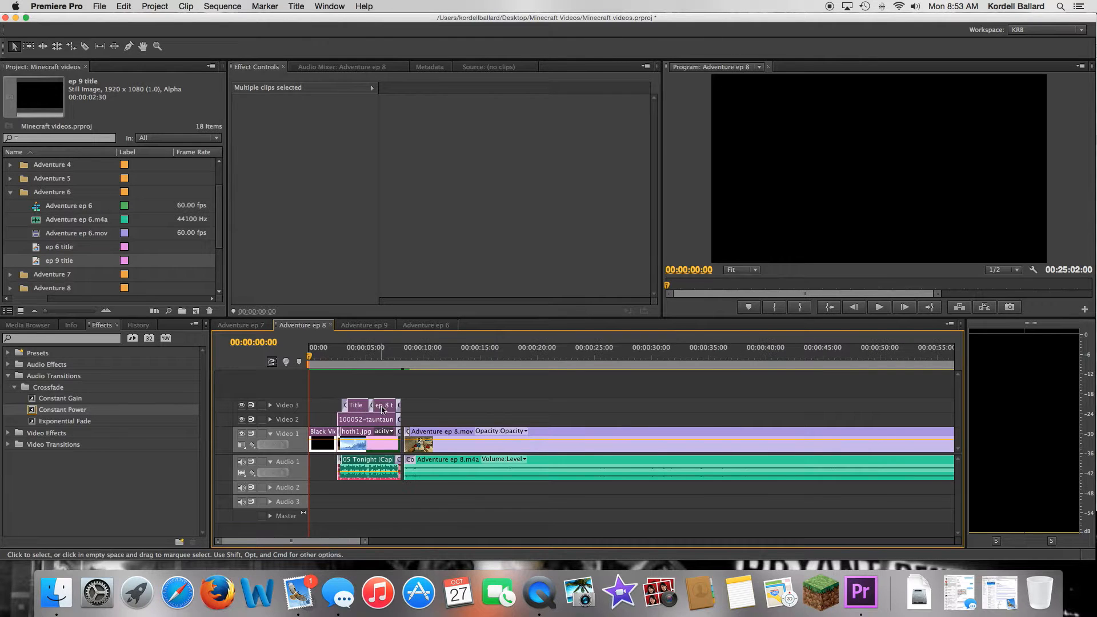
{"action": "key", "text": "shift+2"}
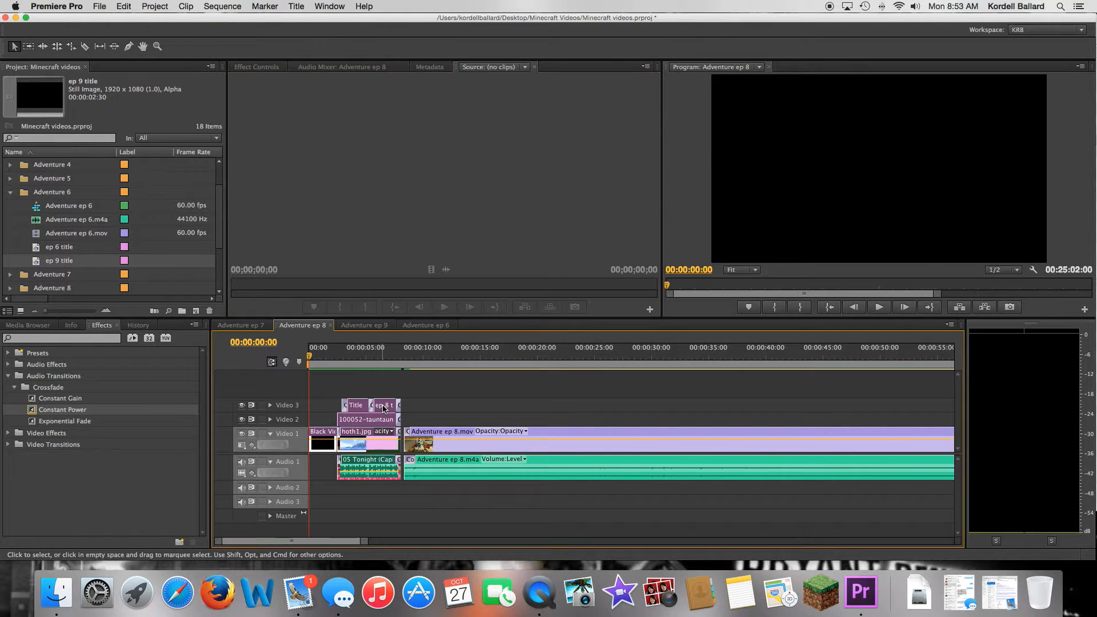
{"action": "left_click", "coordinate": [448, 406]}
{"action": "double_click", "coordinate": [392, 409]}
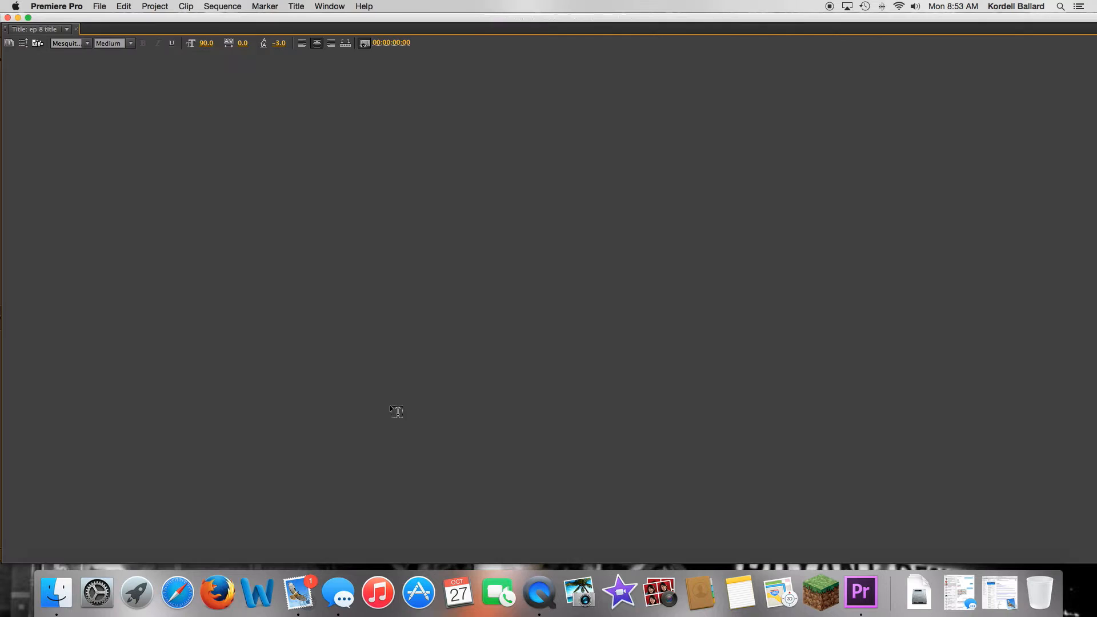
{"action": "left_click_drag", "start_coordinate": [551, 116], "coordinate": [274, 90]}
{"action": "key", "text": "super+c"}
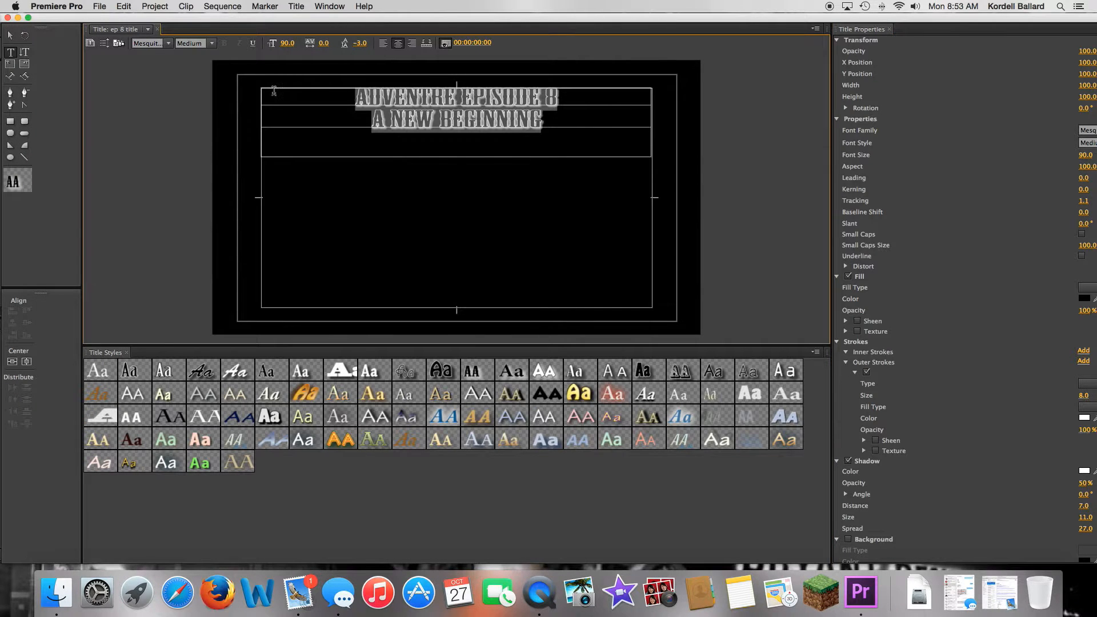
{"action": "left_click", "coordinate": [7, 18]}
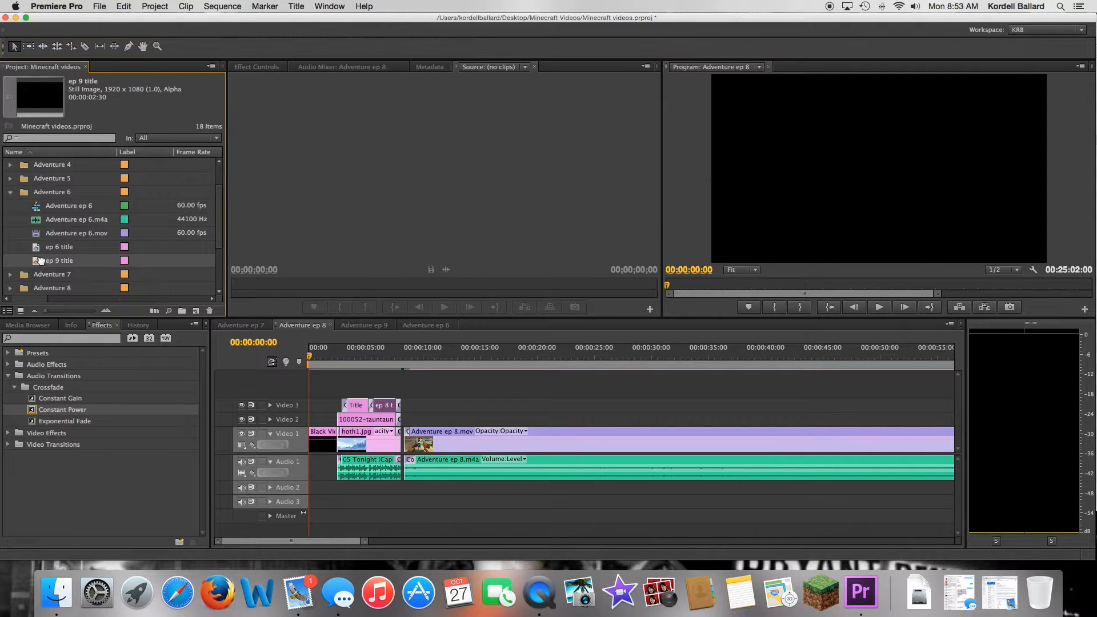
- Move the ep 9 title from the Adventure 6 bin into the Adventure 9 bin and collapse the Adventure 6 bin
{"action": "scroll", "coordinate": [58, 283], "scroll_direction": "down", "scroll_amount": 3}
{"action": "key", "text": "Delete"}
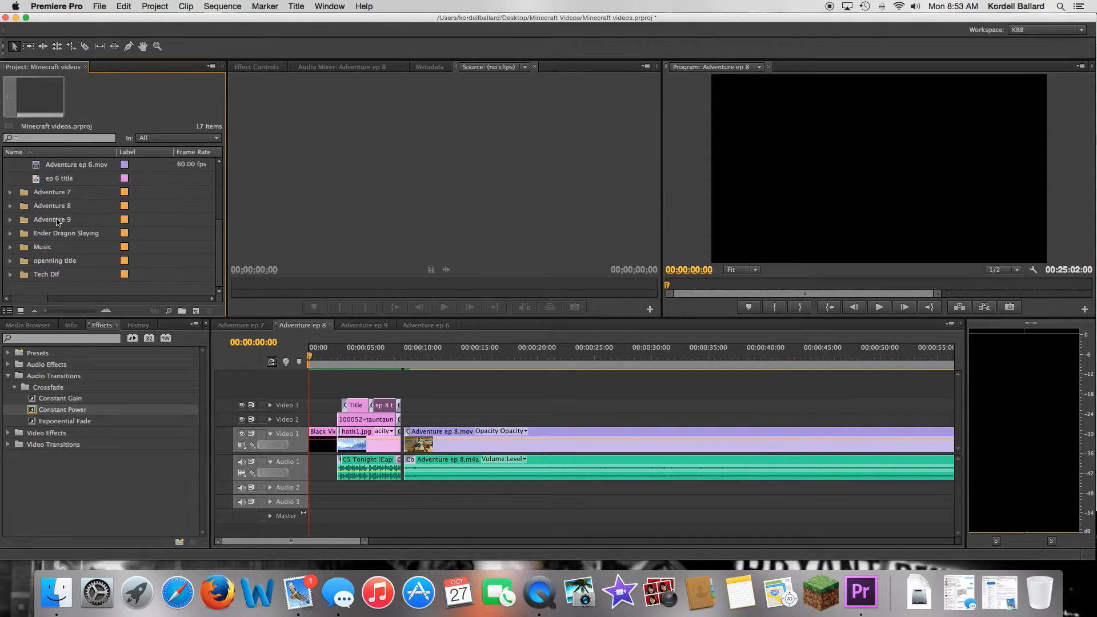
{"action": "scroll", "coordinate": [15, 204], "scroll_direction": "up", "scroll_amount": 3}
{"action": "left_click", "coordinate": [10, 234]}
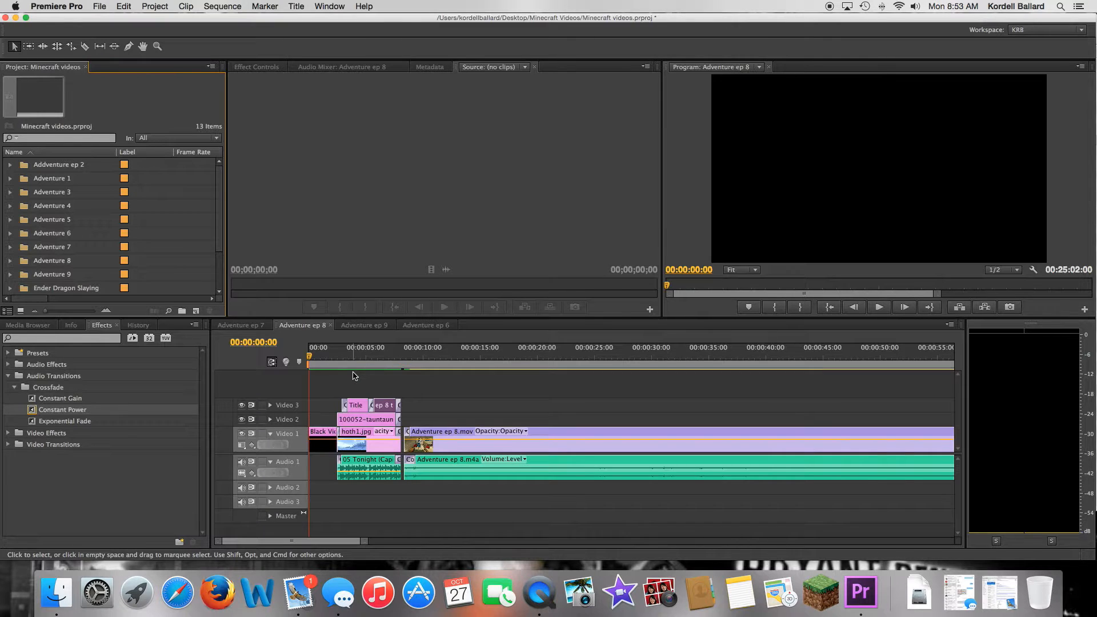
- Place the ep 9 title directly after the Title clip on Video 3 of Adventure ep 9 and extend it to the intro's end
{"action": "left_click", "coordinate": [364, 325]}
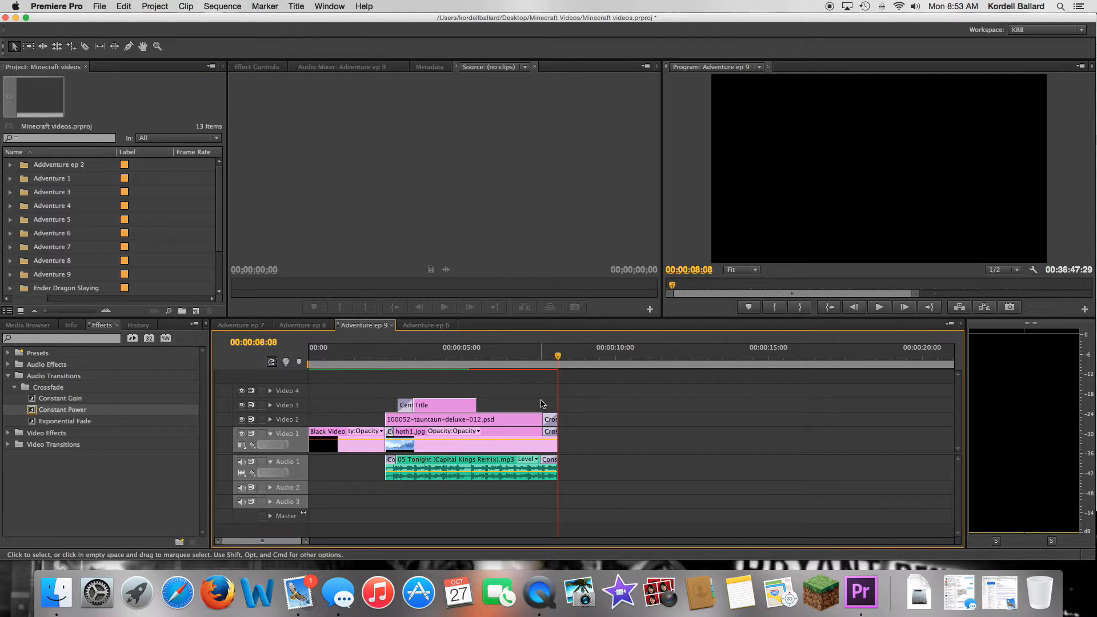
{"action": "left_click_drag", "start_coordinate": [558, 357], "coordinate": [485, 358]}
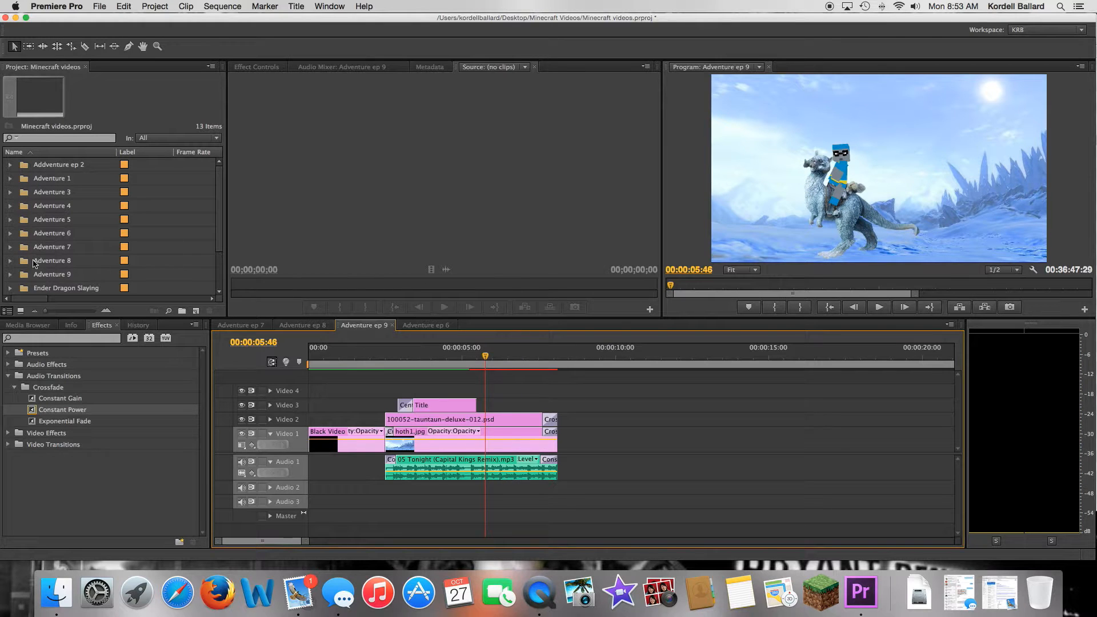
{"action": "left_click", "coordinate": [11, 275]}
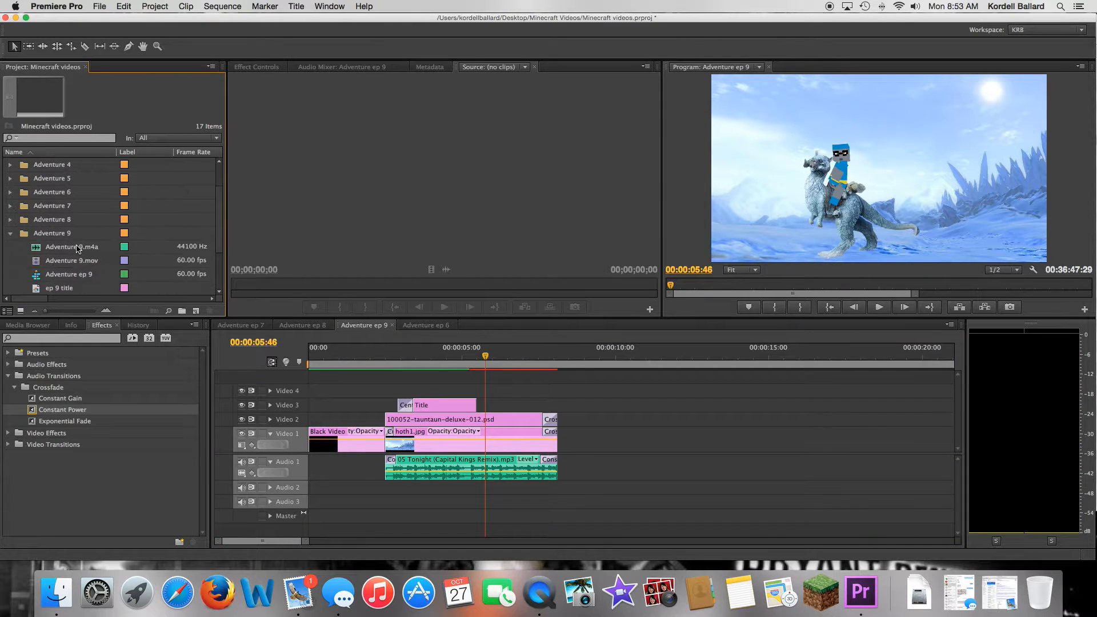
{"action": "left_click_drag", "start_coordinate": [36, 274], "coordinate": [477, 407]}
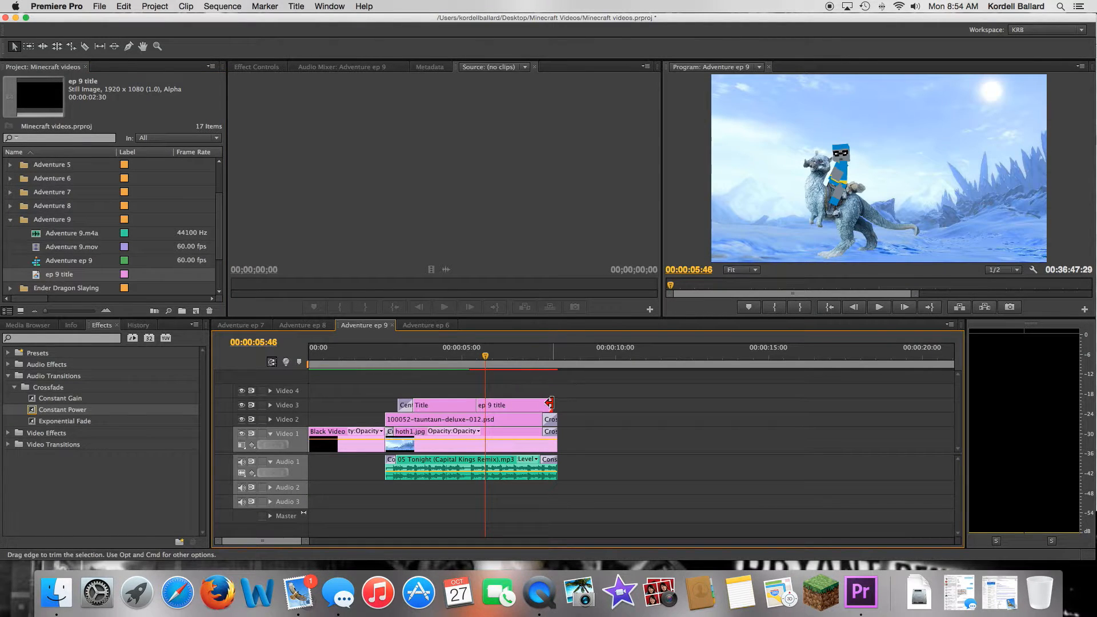
{"action": "left_click_drag", "start_coordinate": [552, 405], "coordinate": [553, 404]}
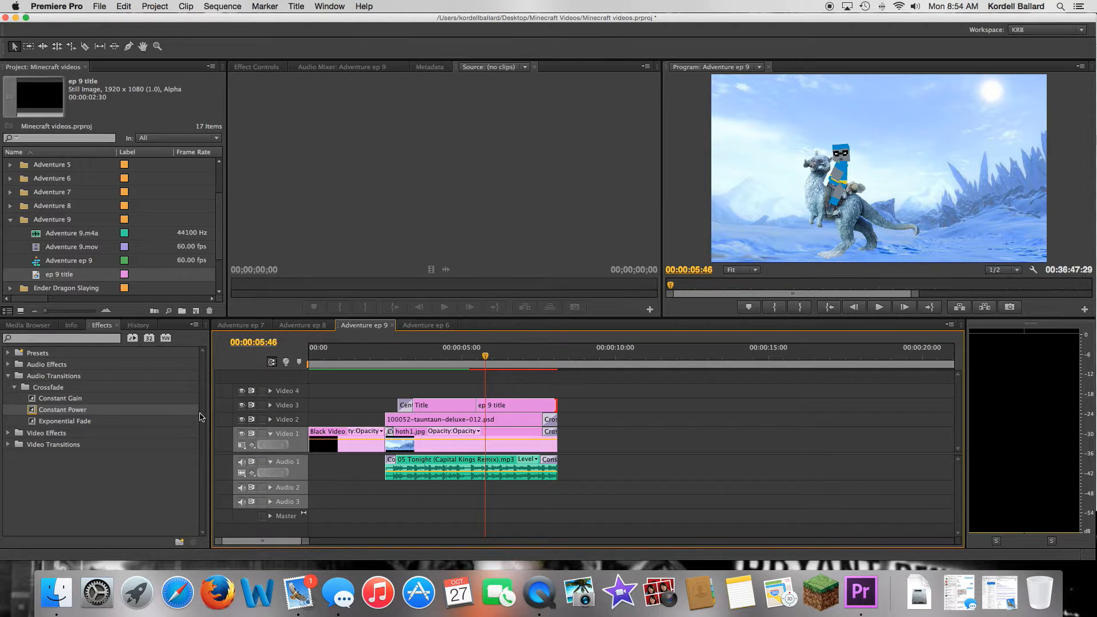
- Add Cross Dissolve transitions between the Title and ep 9 title clips and at the end of the ep 9 title
{"action": "left_click", "coordinate": [8, 376]}
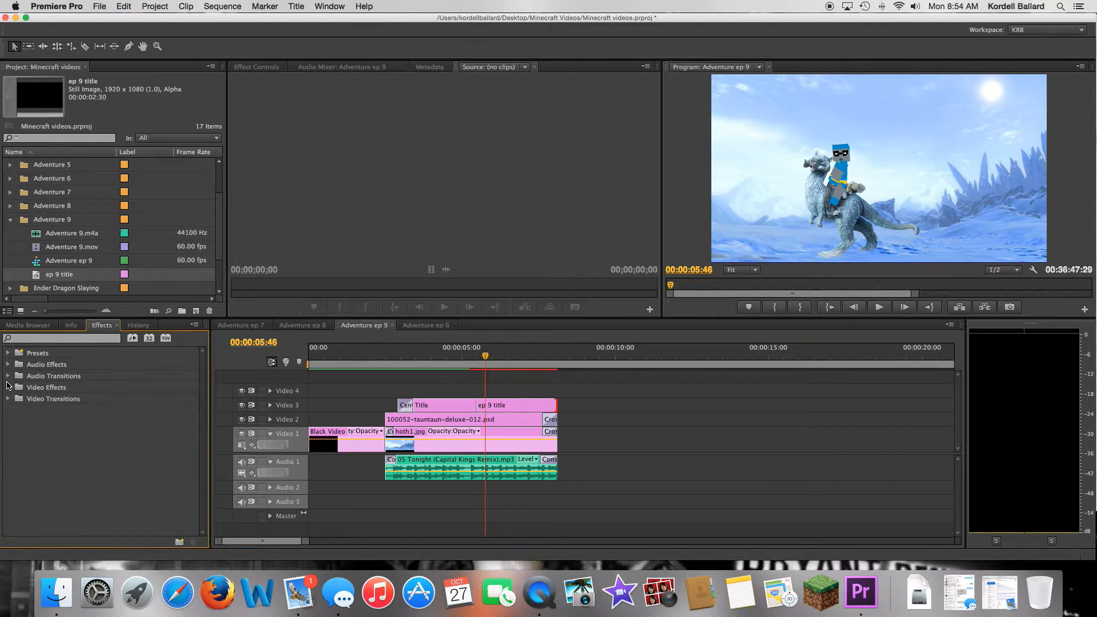
{"action": "left_click", "coordinate": [8, 399]}
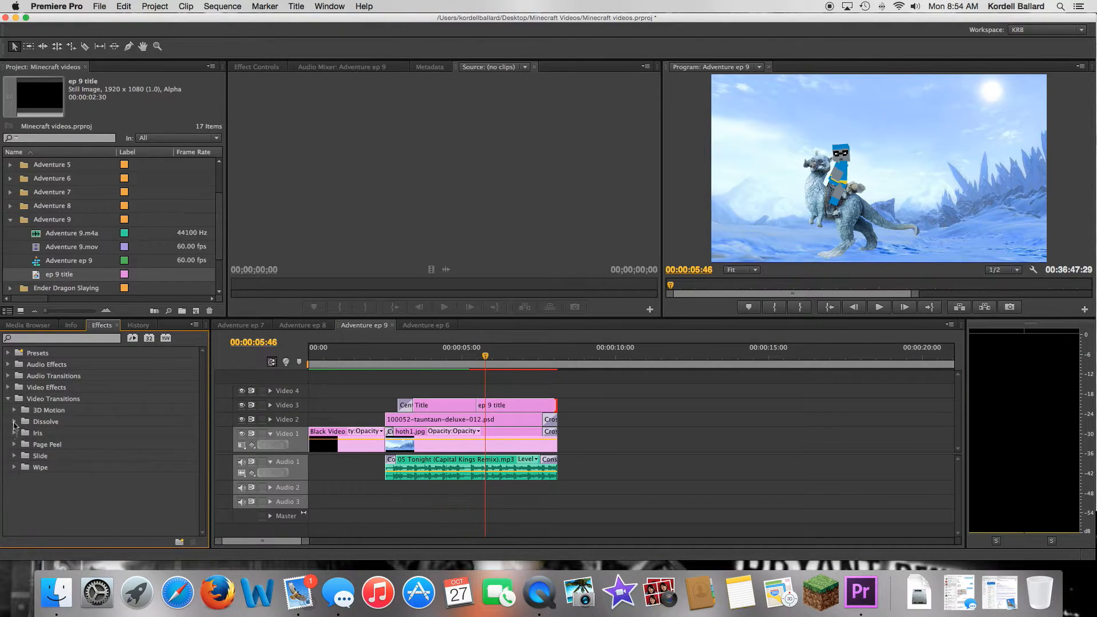
{"action": "left_click", "coordinate": [14, 422]}
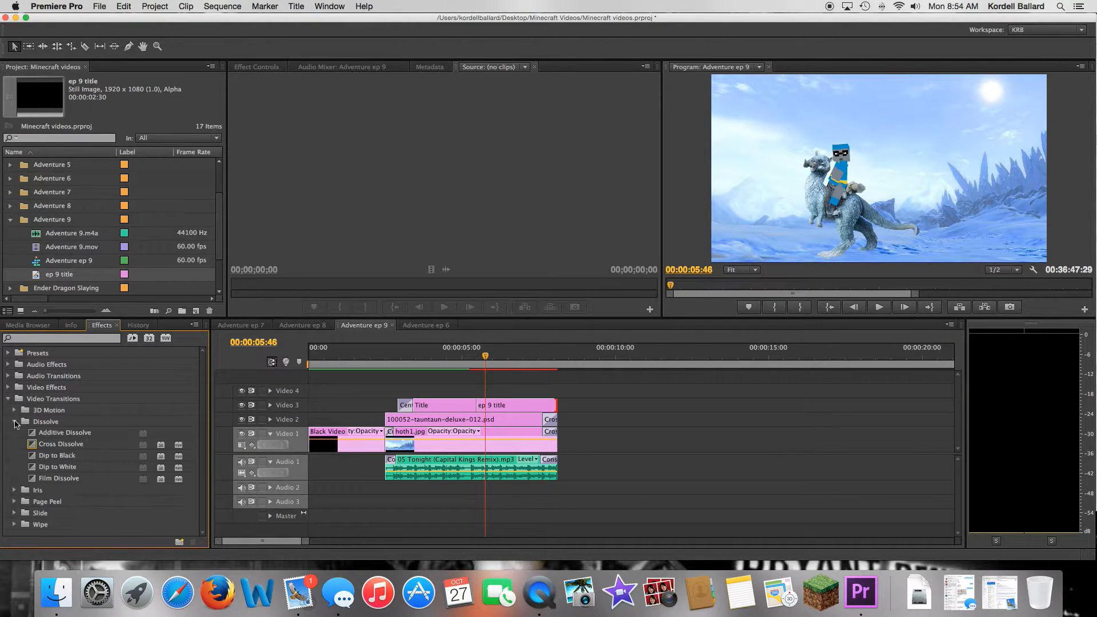
{"action": "left_click_drag", "start_coordinate": [37, 451], "coordinate": [479, 406]}
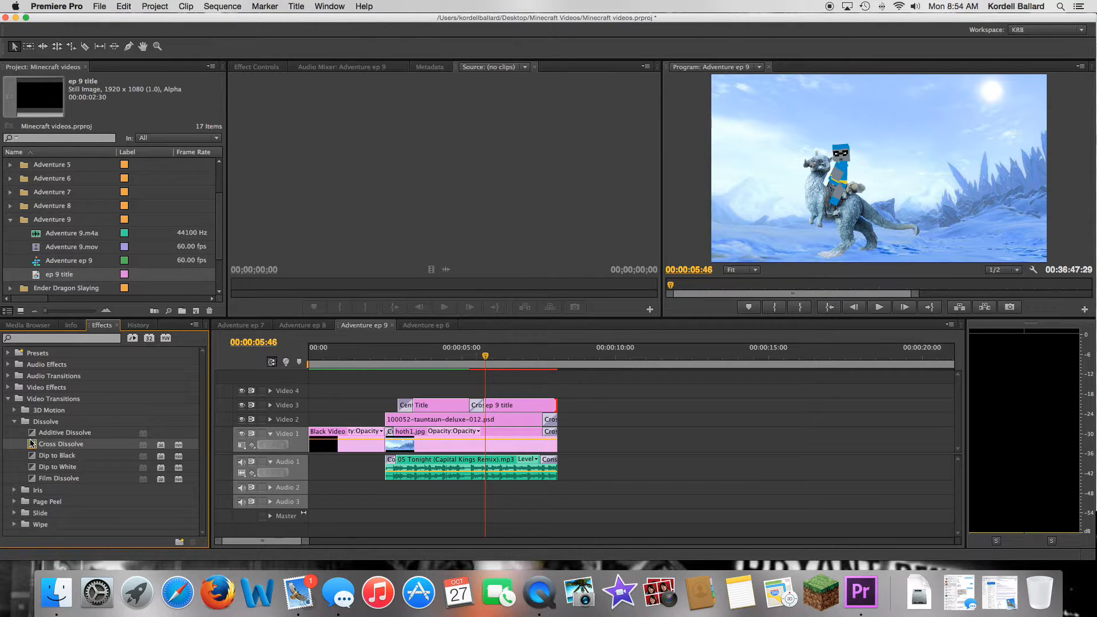
{"action": "left_click_drag", "start_coordinate": [139, 437], "coordinate": [552, 405]}
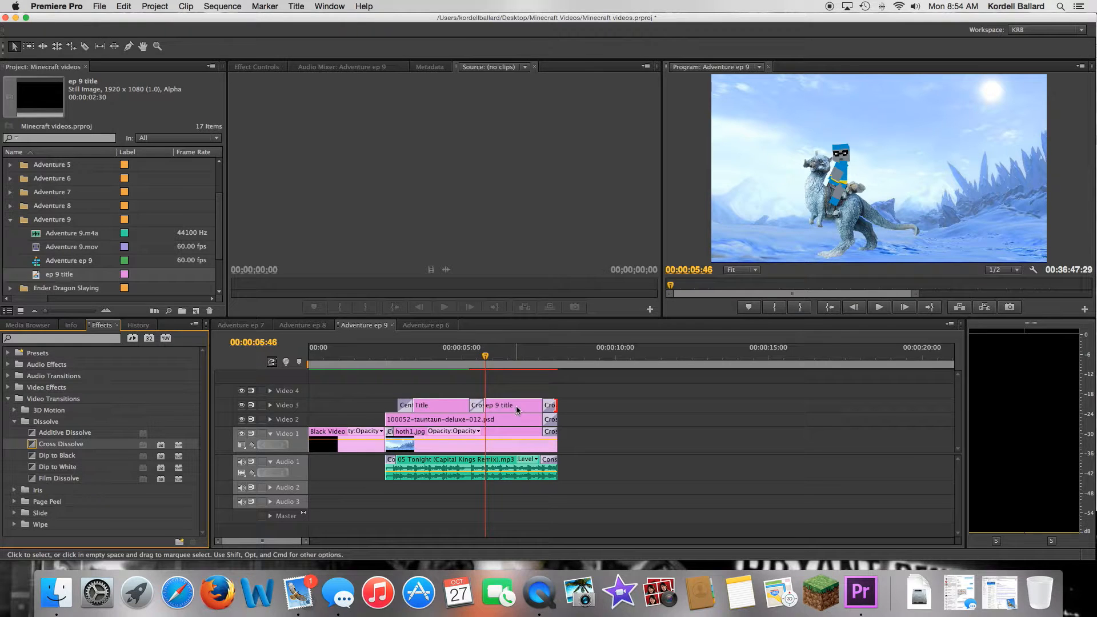
- Paste the copied episode 8 text into a text box across the upper part of the ep 9 title and centre-align it
{"action": "double_click", "coordinate": [516, 407]}
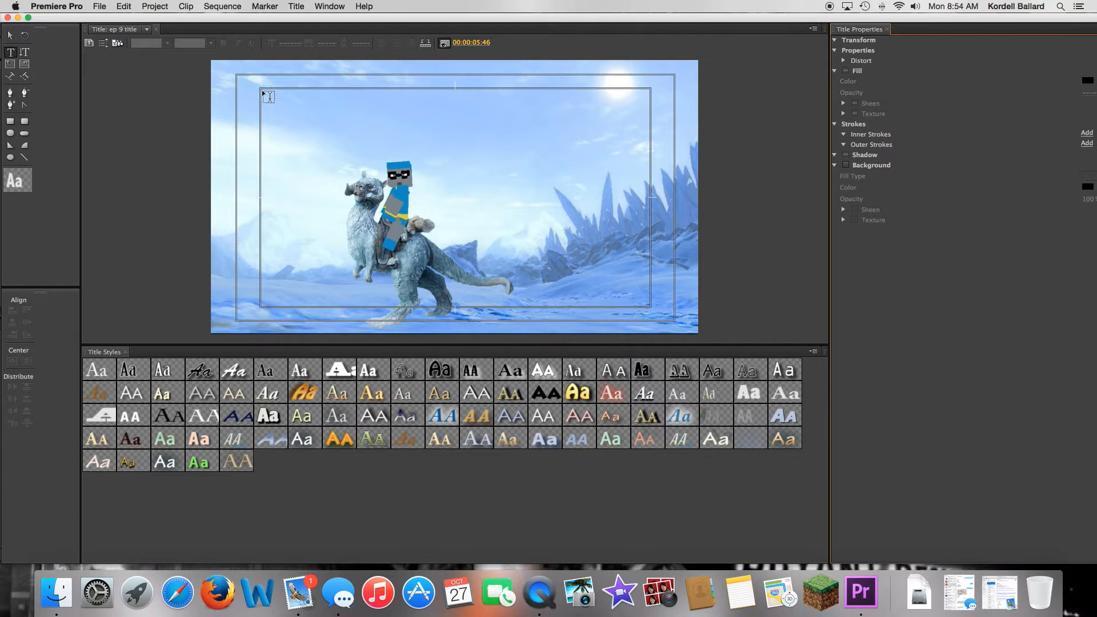
{"action": "left_click_drag", "start_coordinate": [260, 89], "coordinate": [648, 184]}
{"action": "key", "text": "super+v"}
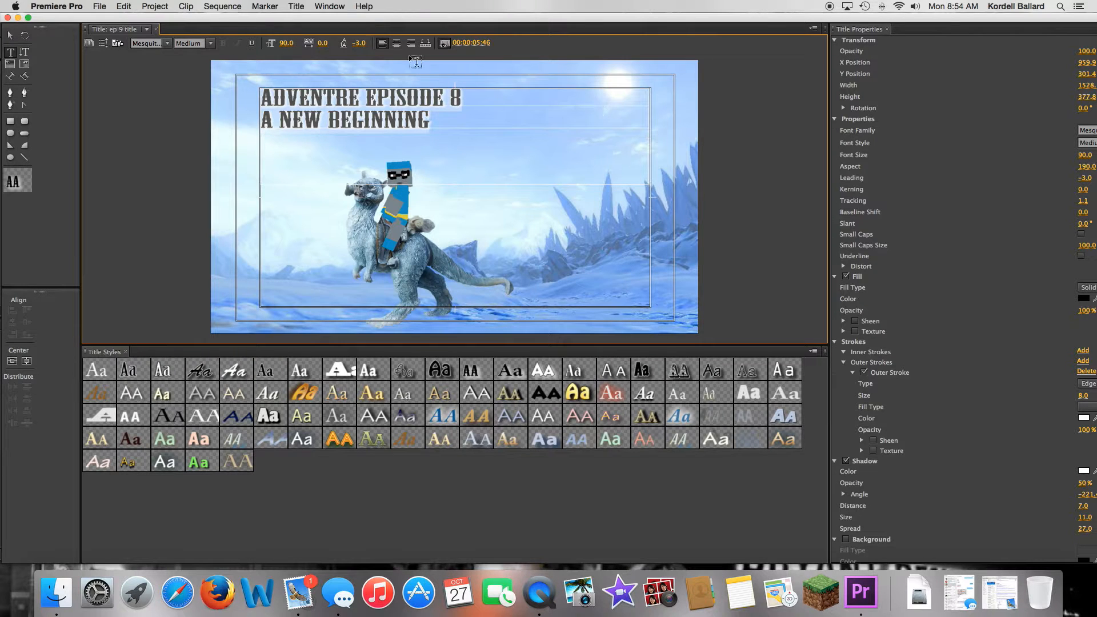
{"action": "left_click", "coordinate": [397, 43]}
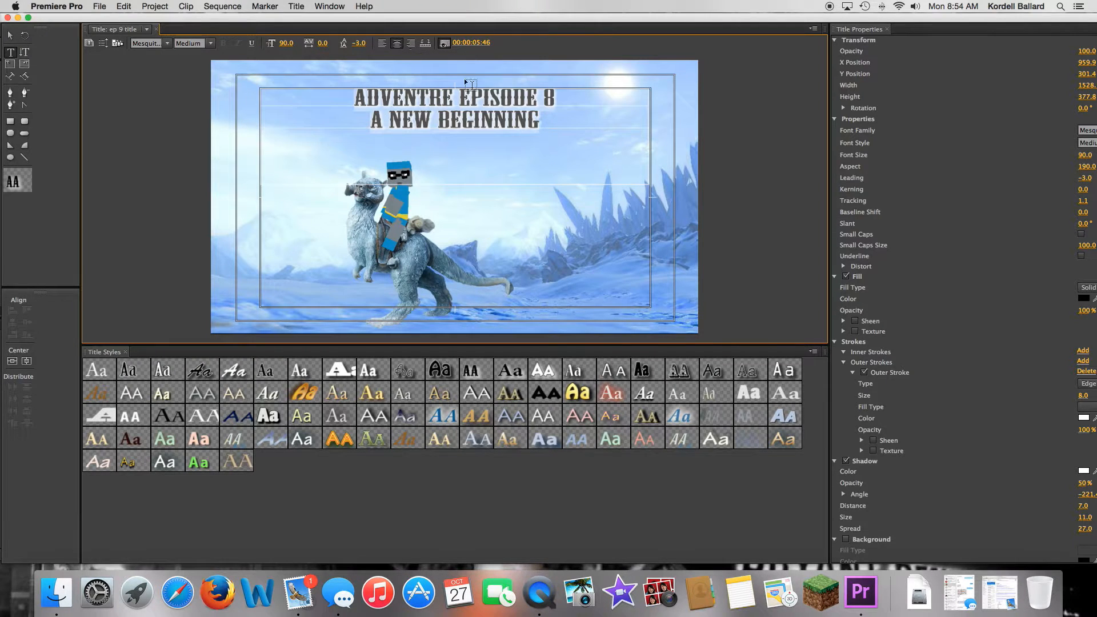
{"action": "left_click", "coordinate": [543, 105]}
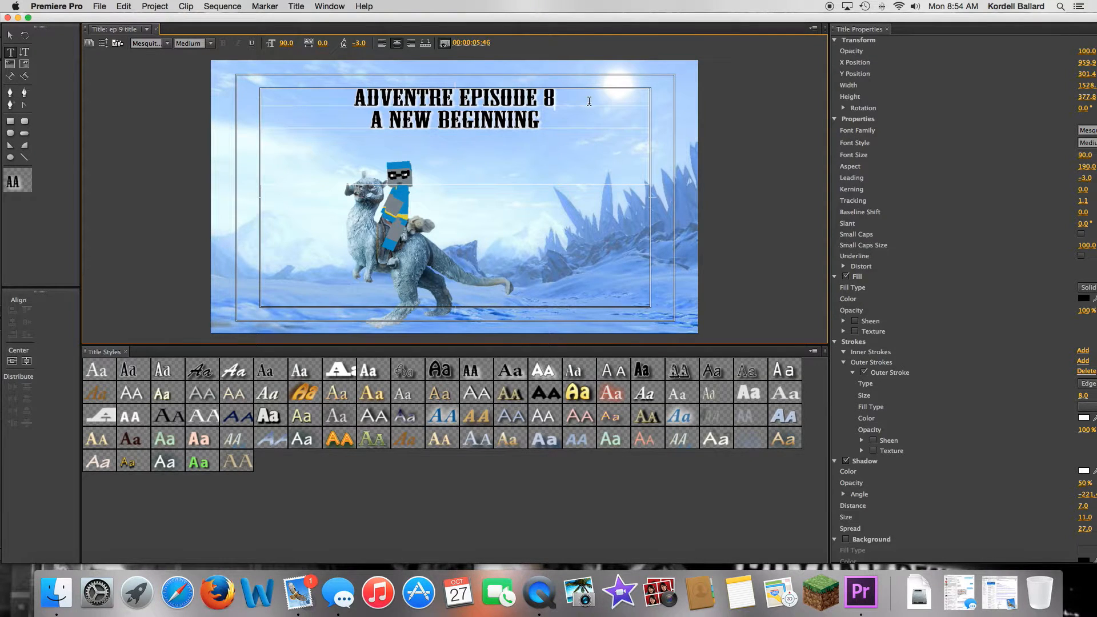
- Change the episode number in the ep 9 title's first line to 9 and select the second line, A NEW BEGINNING
{"action": "key", "text": "BackSpace"}
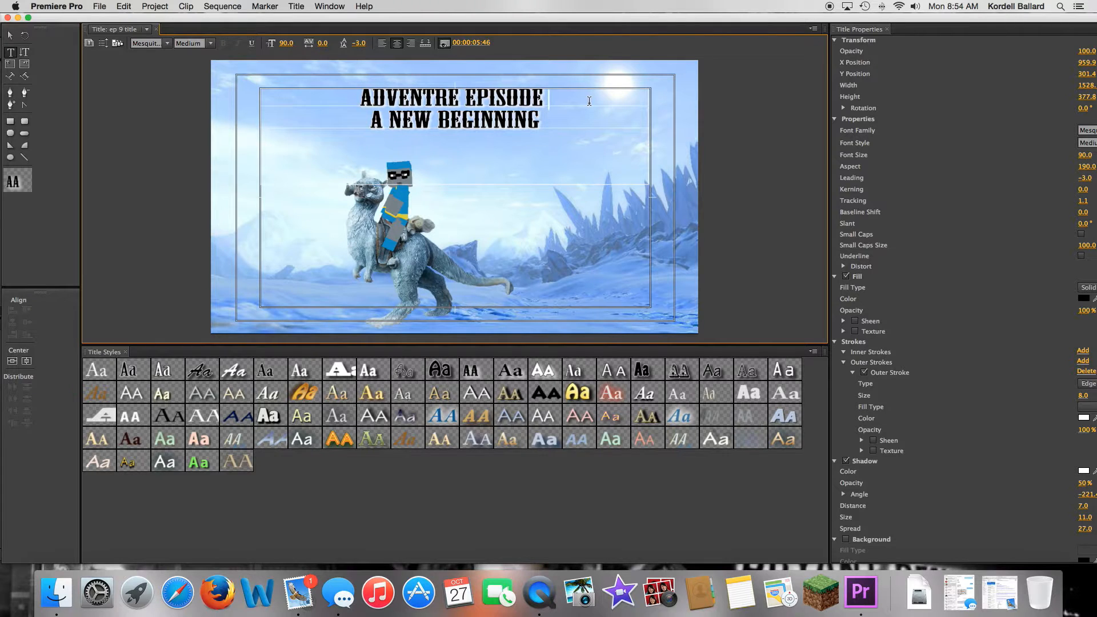
{"action": "type", "text": "9"}
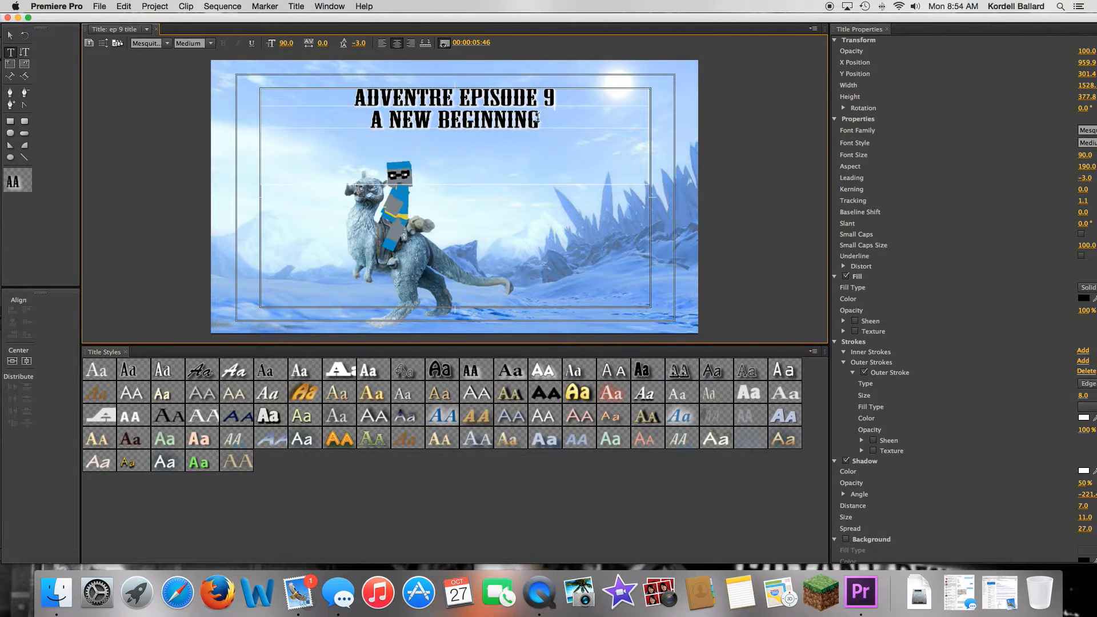
{"action": "left_click_drag", "start_coordinate": [548, 120], "coordinate": [371, 125]}
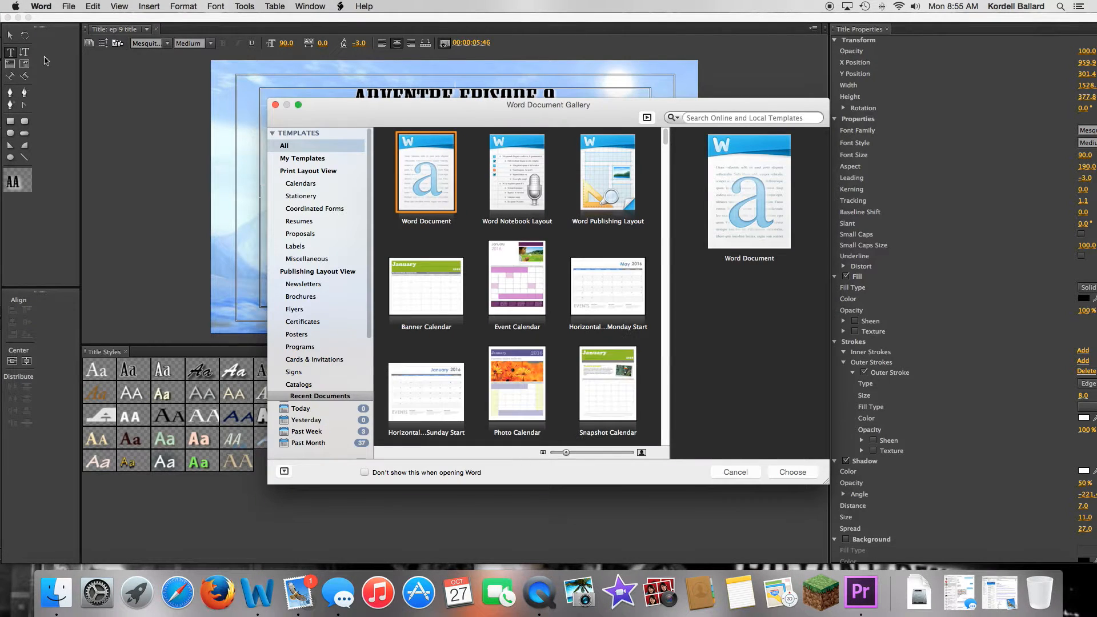
- Create a blank Word document, enter Apocalypse and Armageddon on separate lines, and correct both spellings with the suggested words
{"action": "double_click", "coordinate": [438, 153]}
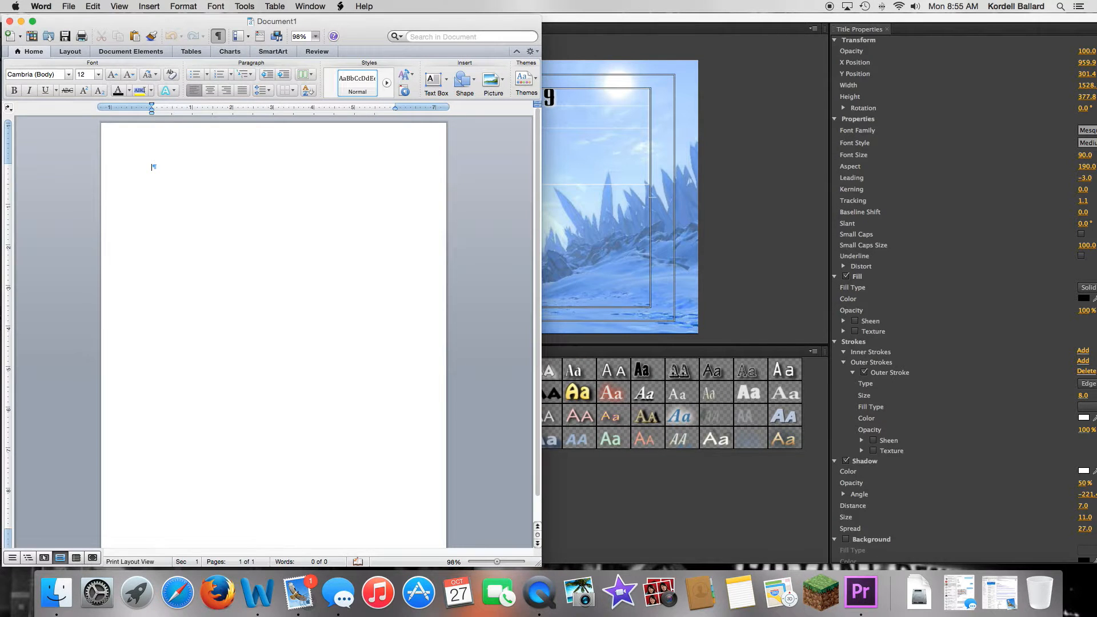
{"action": "type", "text": "Apocolypse"}
{"action": "right_click", "coordinate": [161, 170]}
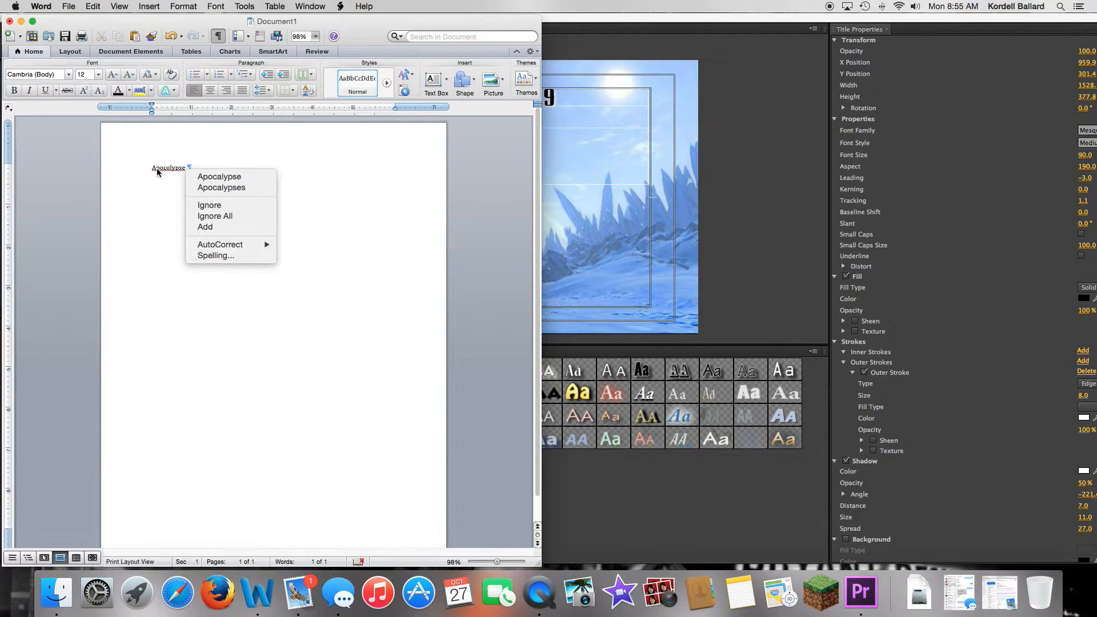
{"action": "left_click", "coordinate": [217, 176]}
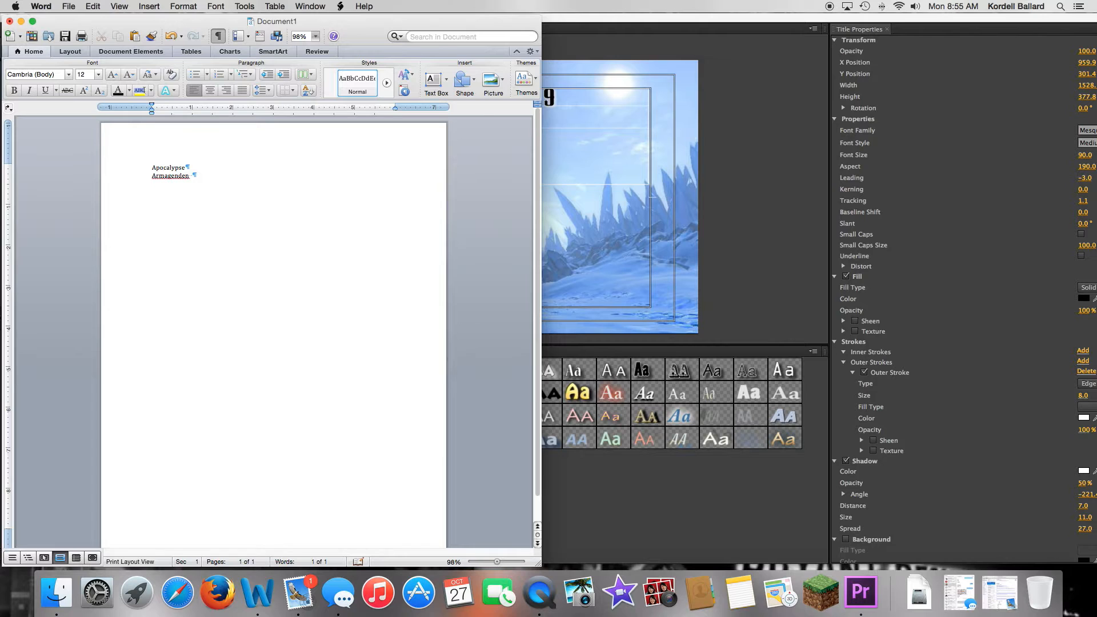
{"action": "right_click", "coordinate": [161, 174]}
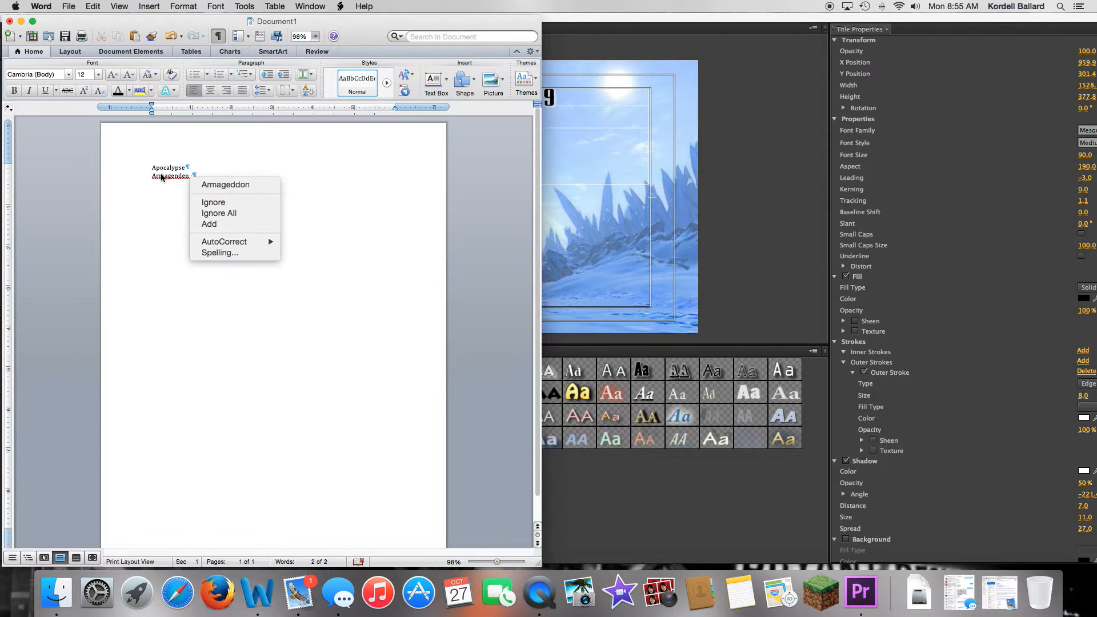
{"action": "left_click", "coordinate": [214, 183]}
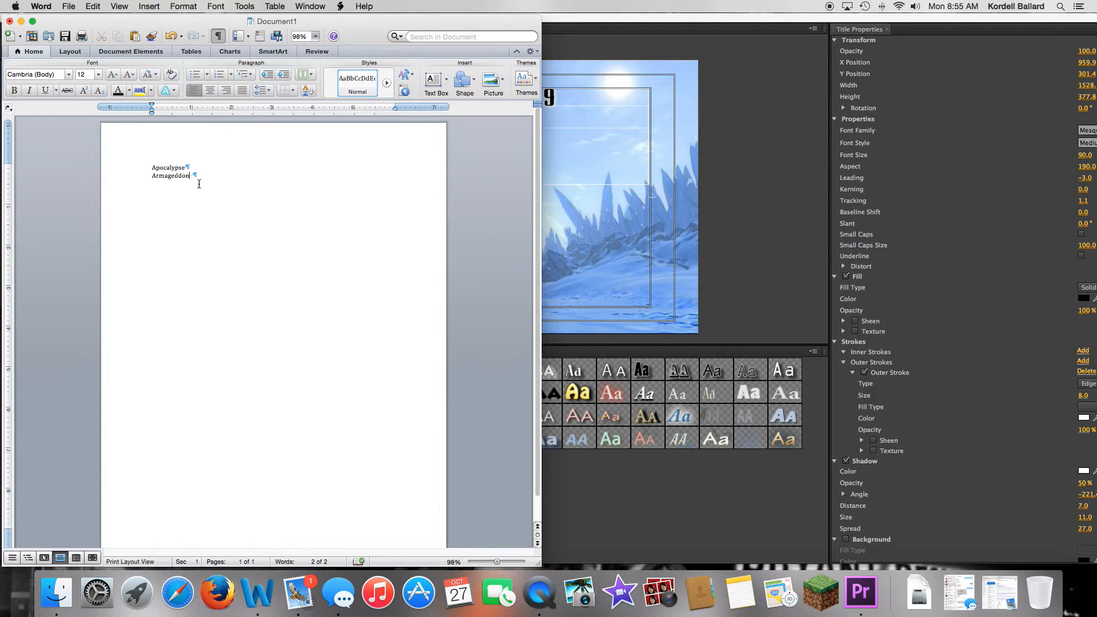
- Copy Armageddon from Word into Premiere Pro's ep 9 title, replacing the second line so it reads ZOMBIE ARMAGEDDON
{"action": "left_click_drag", "start_coordinate": [192, 180], "coordinate": [135, 184]}
{"action": "key", "text": "super+c"}
{"action": "left_click", "coordinate": [593, 155]}
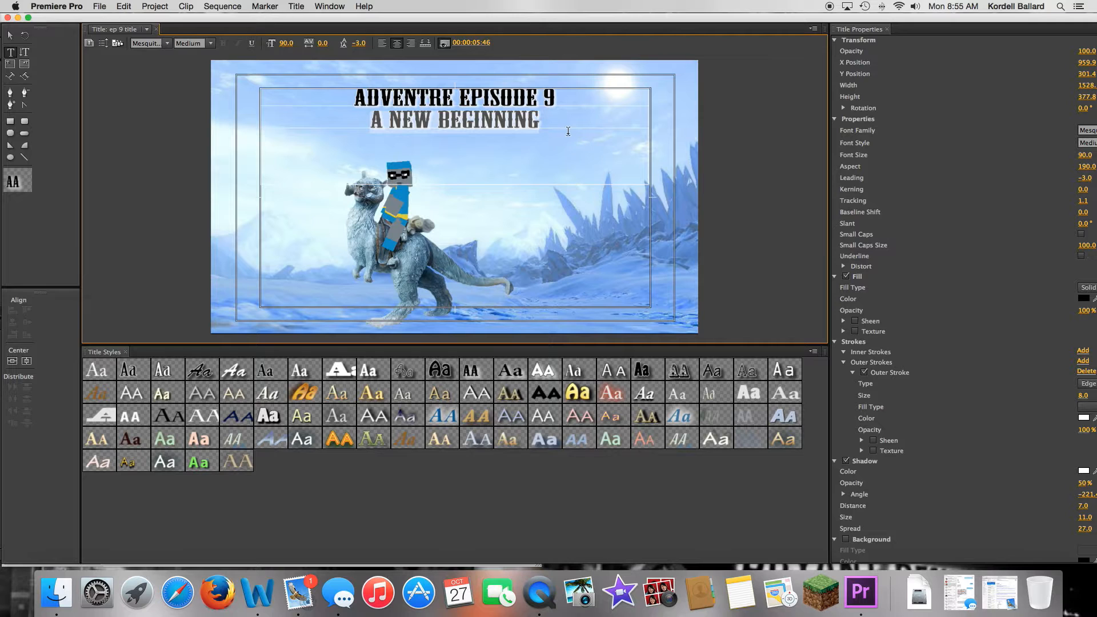
{"action": "key", "text": "super+v"}
{"action": "left_click", "coordinate": [388, 119]}
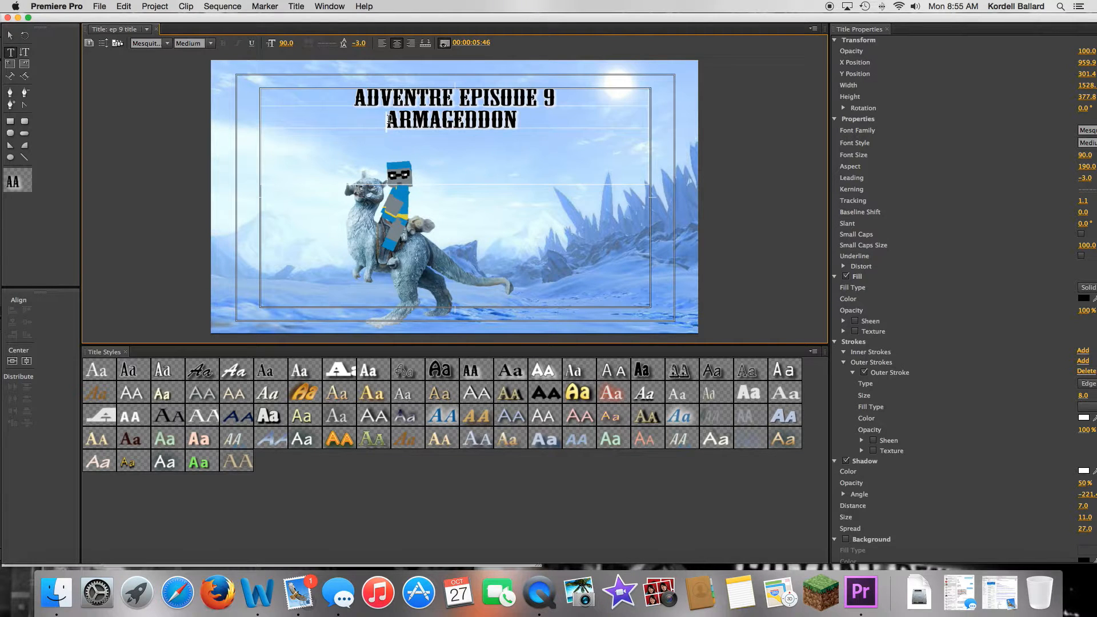
{"action": "type", "text": "ZOMBIE"}
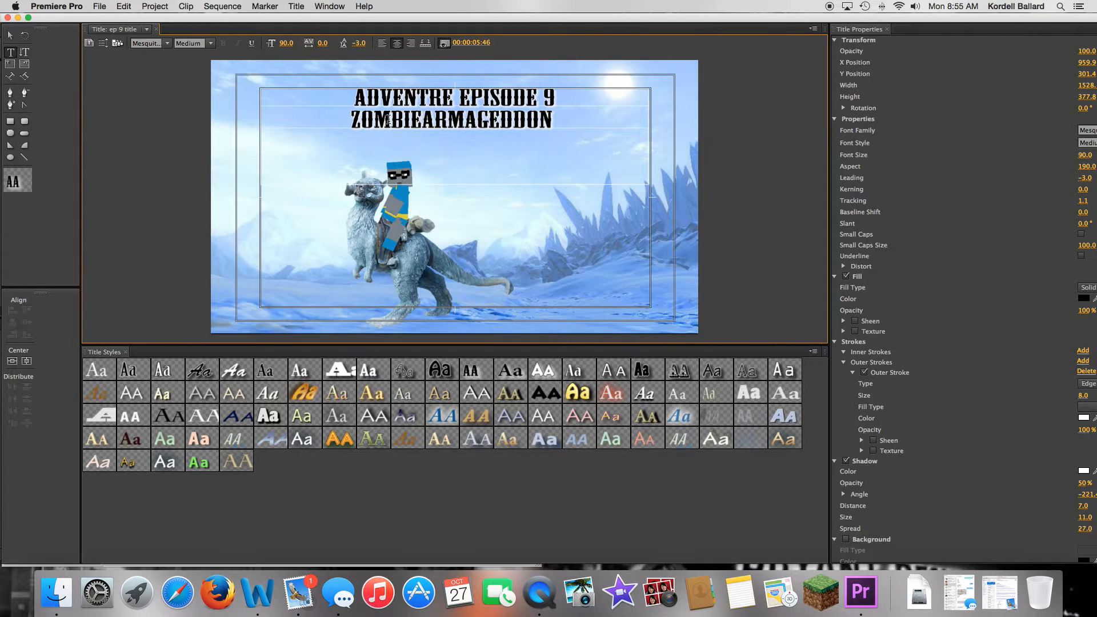
- Return to the Word document, minimise the Firefox window, and enter Zombie after Armageddon to check its spelling
{"action": "left_click", "coordinate": [235, 573]}
{"action": "left_click", "coordinate": [248, 575]}
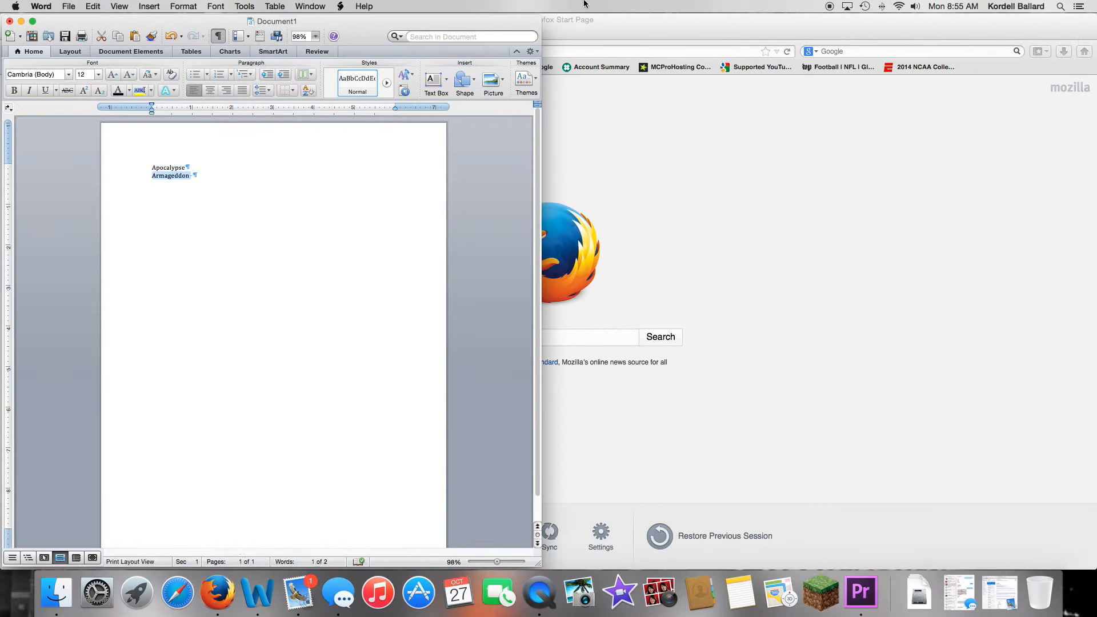
{"action": "left_click", "coordinate": [589, 23]}
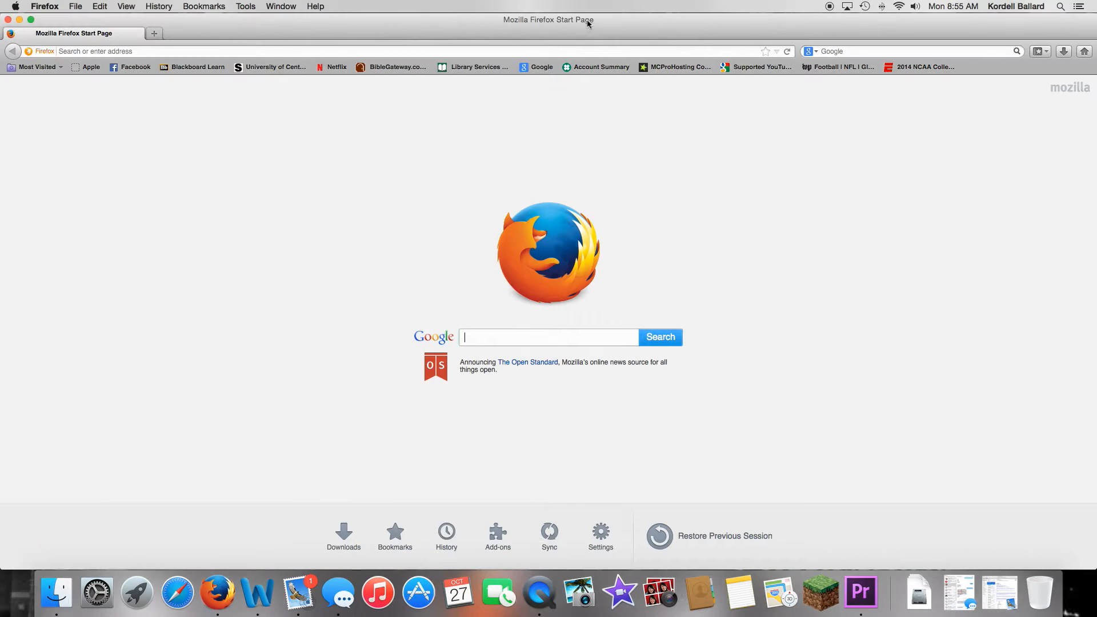
{"action": "left_click", "coordinate": [20, 20]}
{"action": "left_click", "coordinate": [215, 199]}
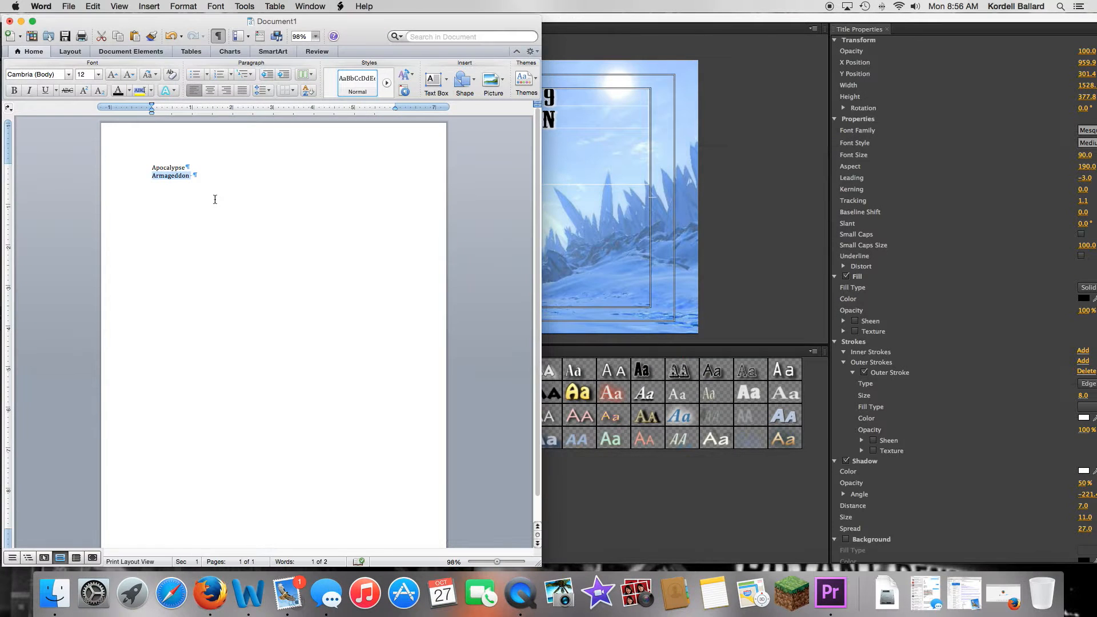
{"action": "left_click", "coordinate": [210, 200]}
{"action": "type", "text": "Zombie"}
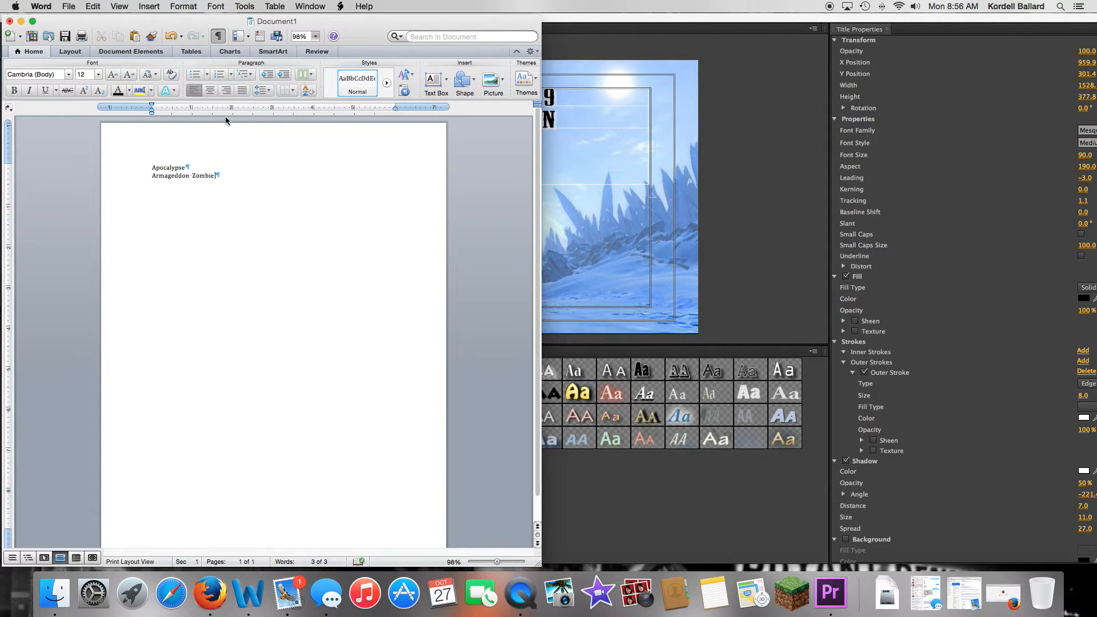
- Close the Word document, return to Premiere Pro, and close the ep 9 title editor
{"action": "left_click_drag", "start_coordinate": [365, 35], "coordinate": [420, 190]}
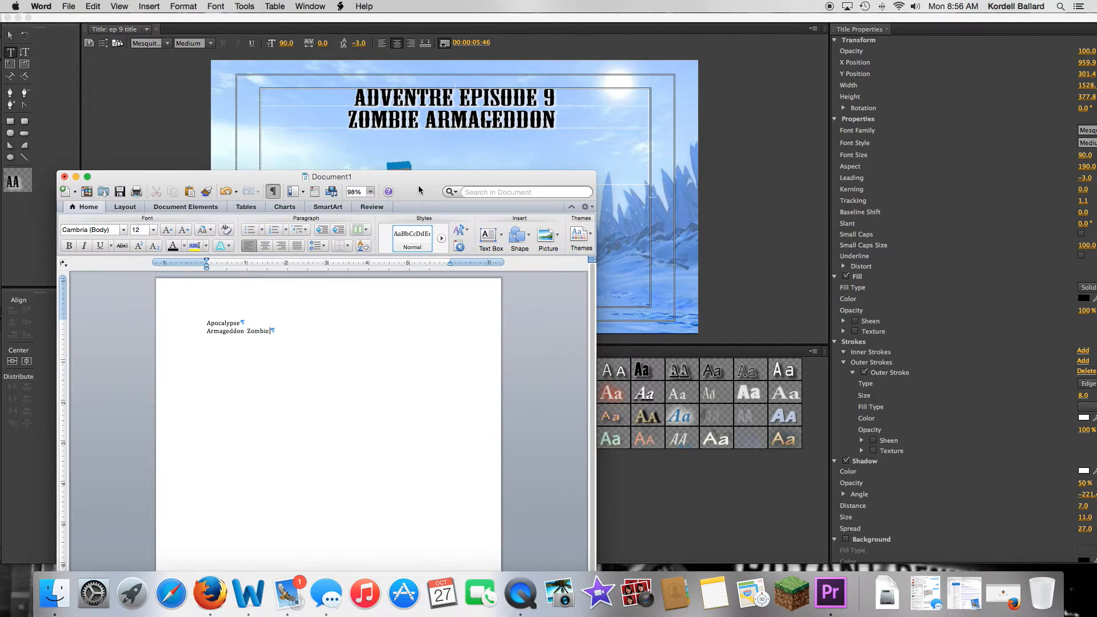
{"action": "left_click", "coordinate": [64, 177]}
{"action": "left_click", "coordinate": [282, 253]}
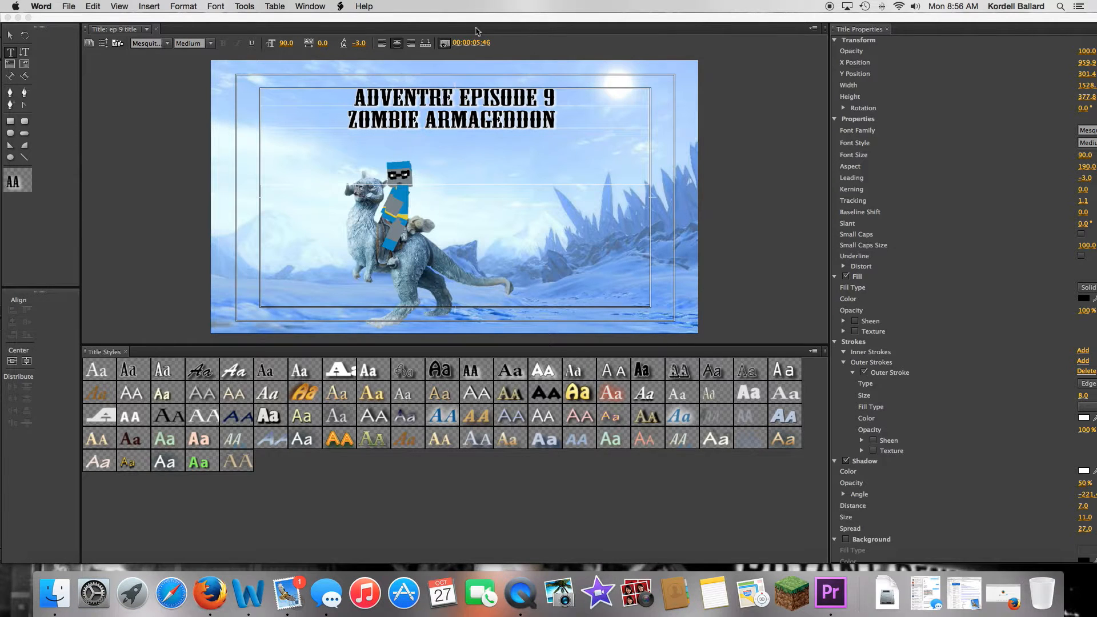
{"action": "left_click", "coordinate": [476, 31]}
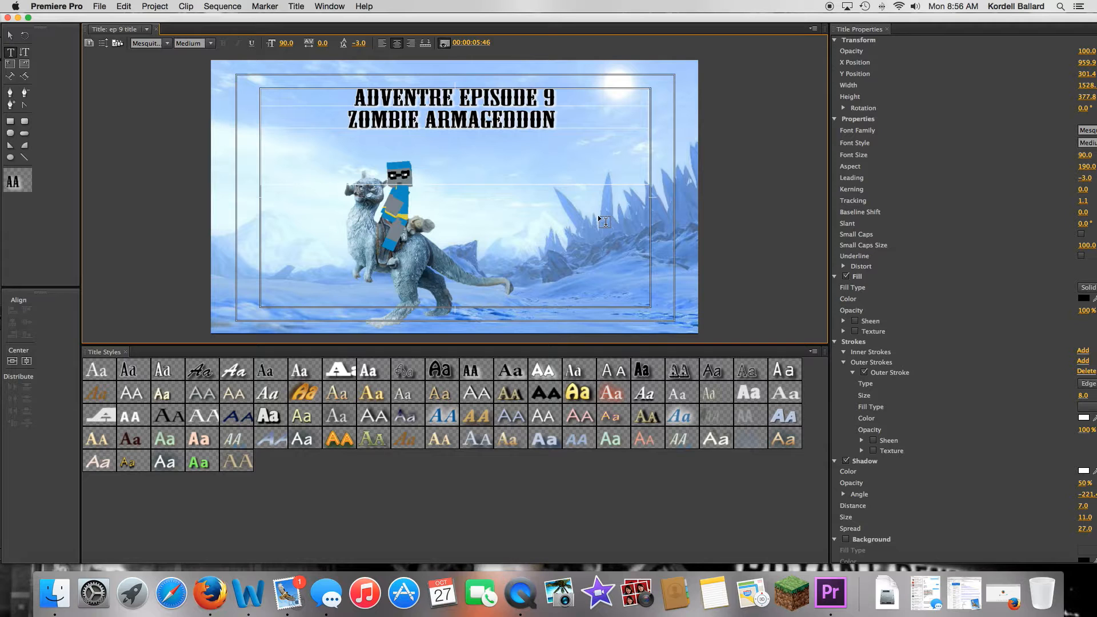
{"action": "left_click", "coordinate": [7, 17]}
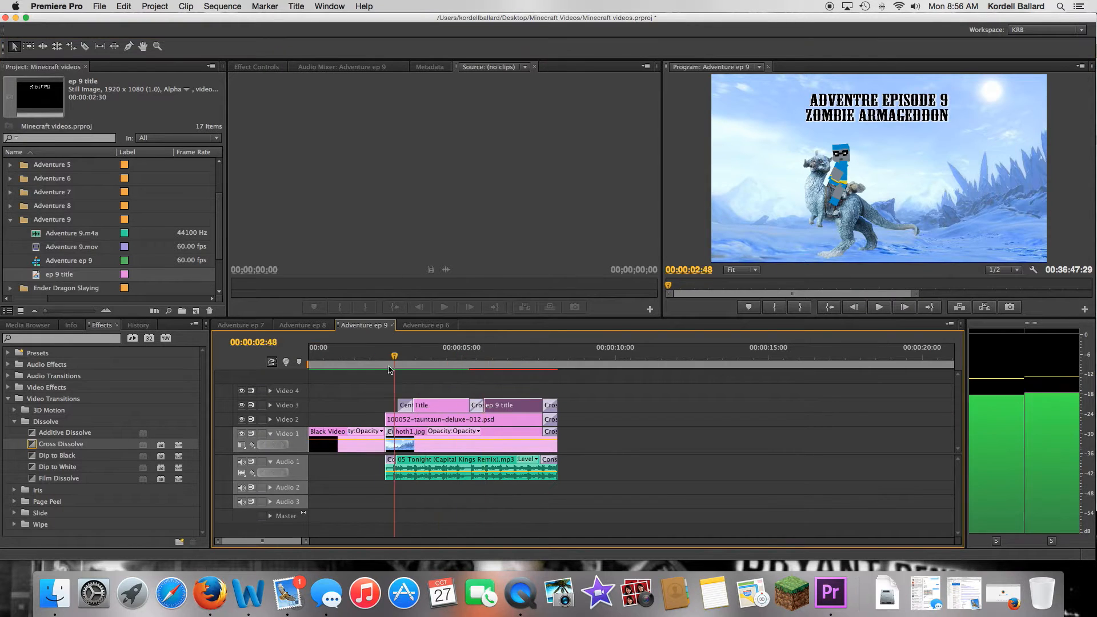
- Play back the intro in Adventure ep 9 through to its end to review the new title
{"action": "left_click_drag", "start_coordinate": [393, 366], "coordinate": [388, 368]}
{"action": "key", "text": "space"}
{"action": "left_click", "coordinate": [382, 366]}
{"action": "key", "text": "space"}
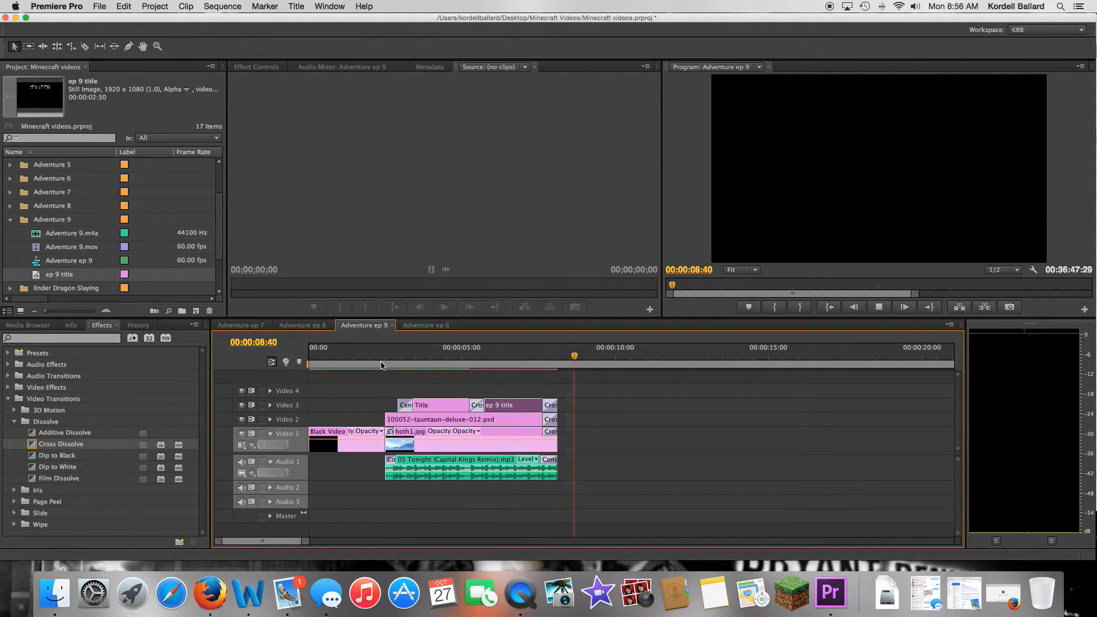
{"action": "key", "text": "space"}
- Ripple-delete the empty gap between the intro and the first Adventure 9 footage clip
{"action": "right_click", "coordinate": [681, 437]}
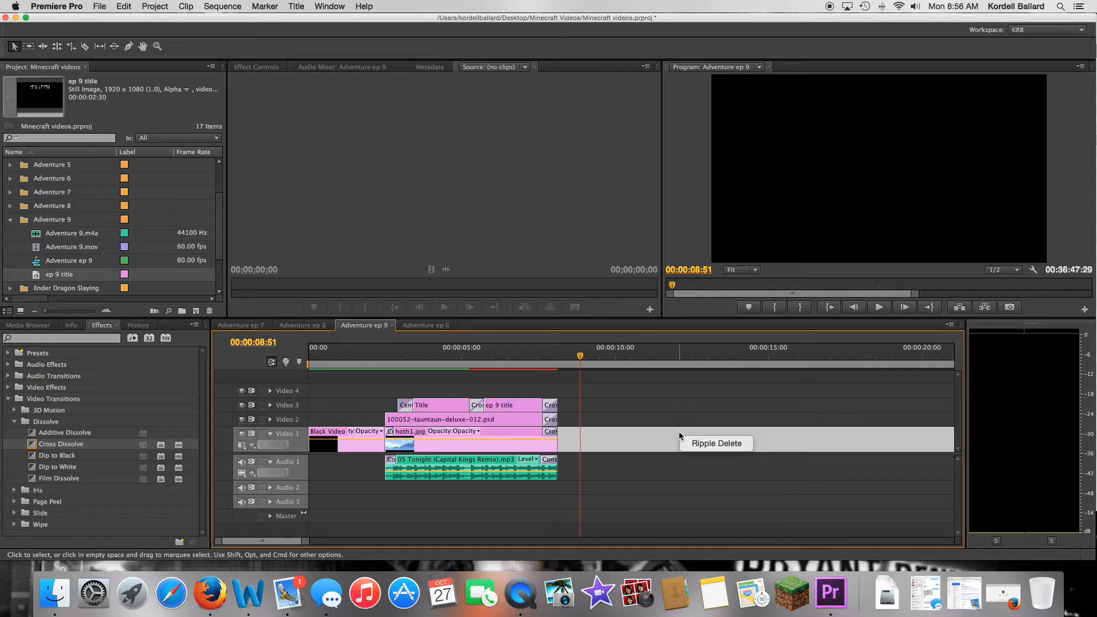
{"action": "left_click", "coordinate": [693, 444]}
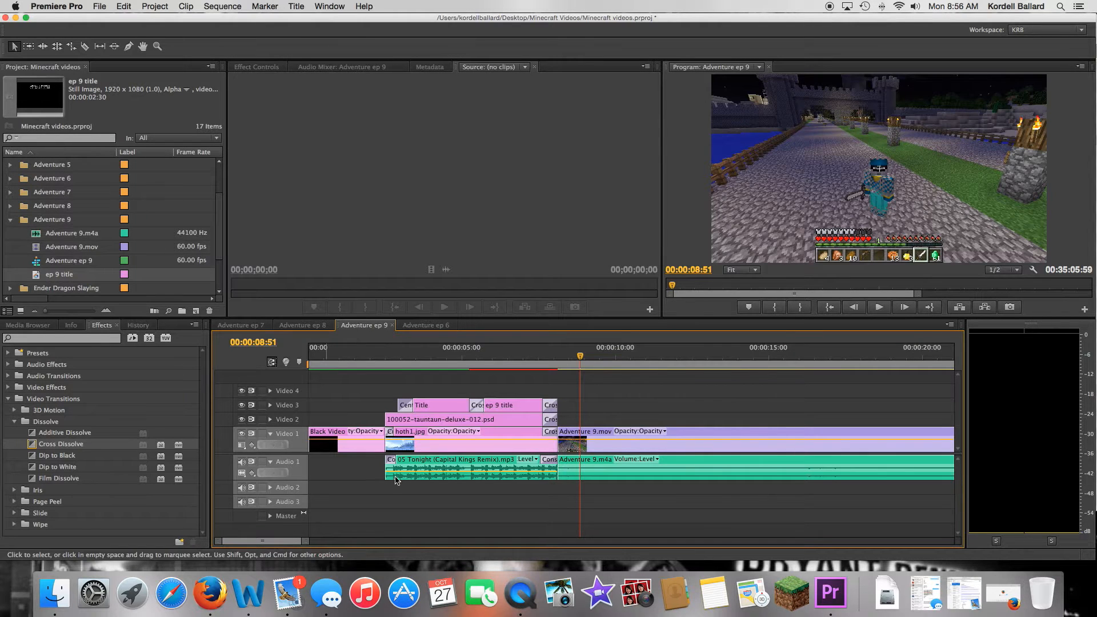
- Select all the clips following the intro and move them about 19 frames later, leaving a short gap after the intro
{"action": "left_click_drag", "start_coordinate": [598, 436], "coordinate": [588, 435]}
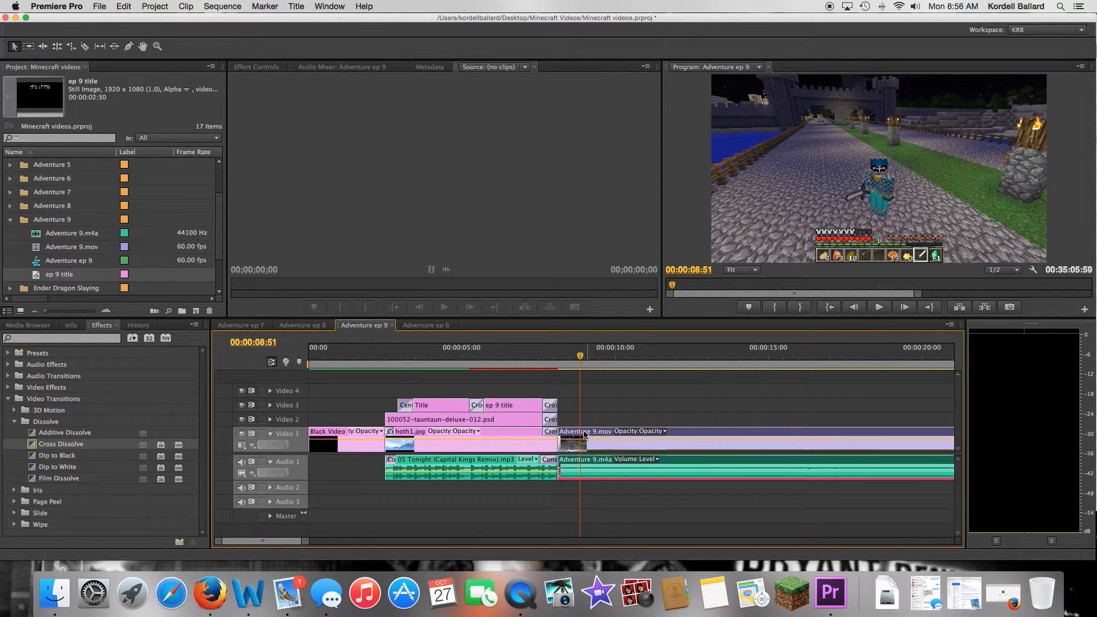
{"action": "key", "text": "minus"}
{"action": "key", "text": "minus"}
{"action": "key", "text": "minus"}
{"action": "key", "text": "minus"}
{"action": "key", "text": "minus"}
{"action": "key", "text": "minus"}
{"action": "key", "text": "minus"}
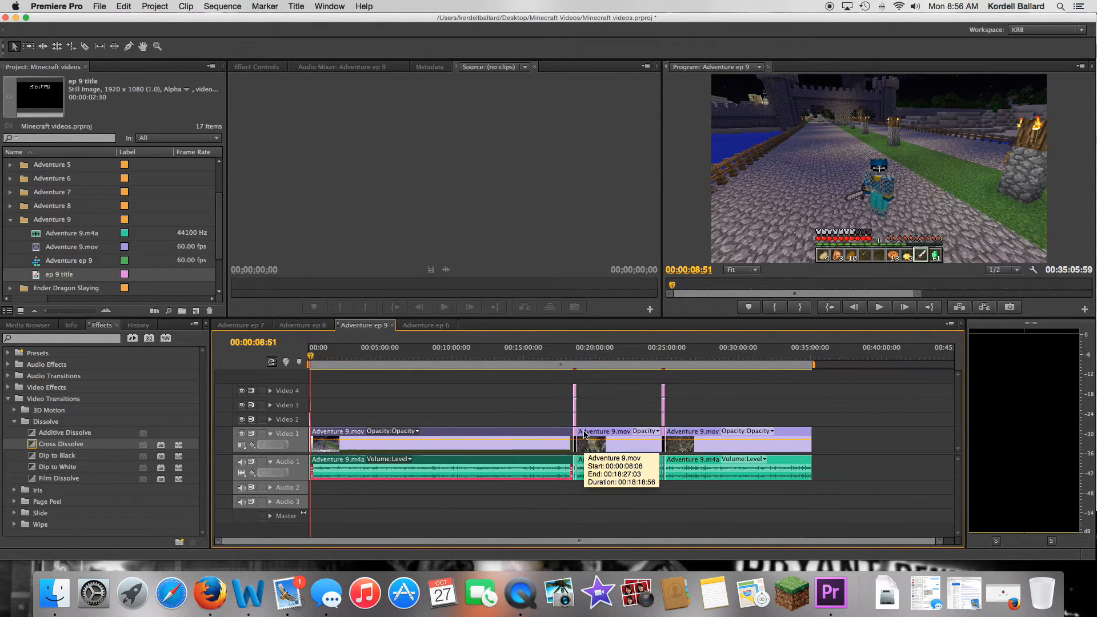
{"action": "left_click_drag", "start_coordinate": [461, 396], "coordinate": [737, 487]}
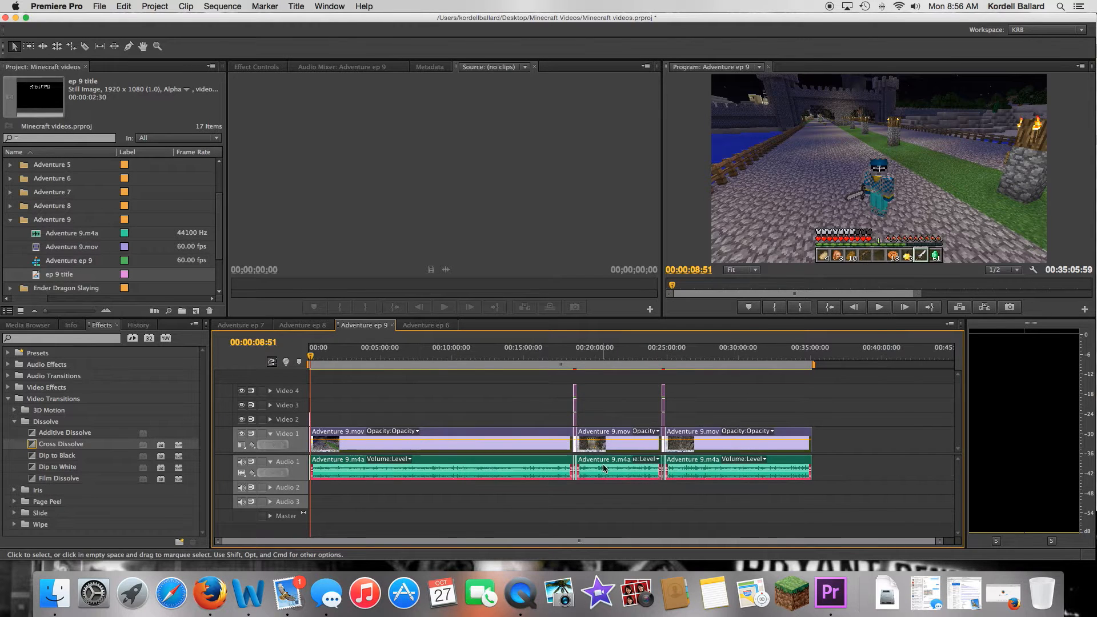
{"action": "key", "text": "equal"}
{"action": "key", "text": "equal"}
{"action": "key", "text": "equal"}
{"action": "key", "text": "equal"}
{"action": "key", "text": "equal"}
{"action": "key", "text": "equal"}
{"action": "key", "text": "equal"}
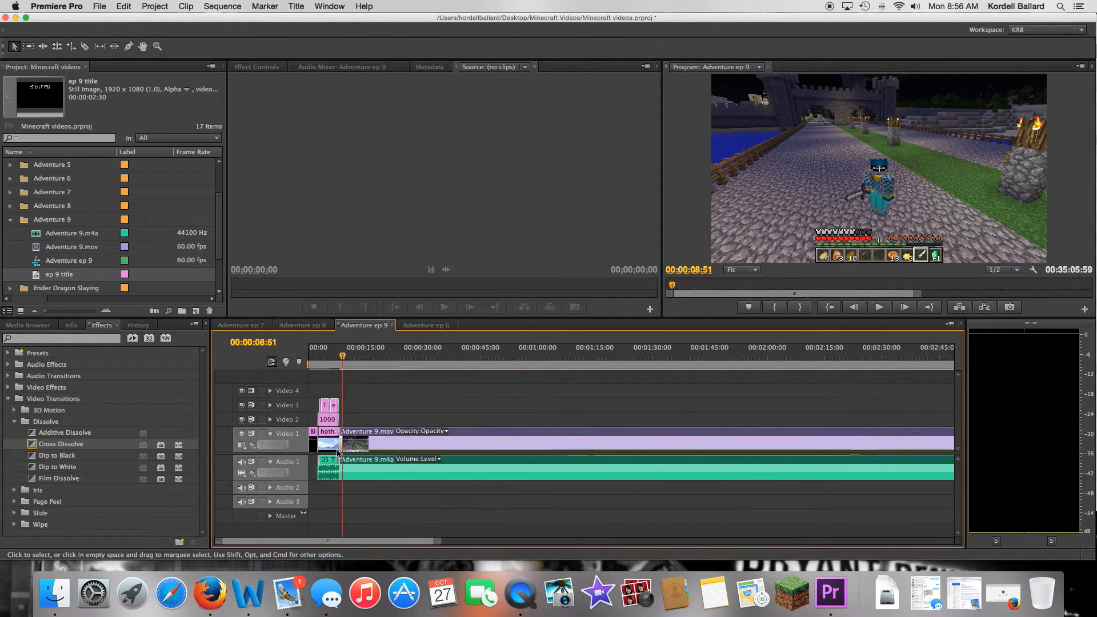
{"action": "left_click_drag", "start_coordinate": [599, 435], "coordinate": [609, 435]}
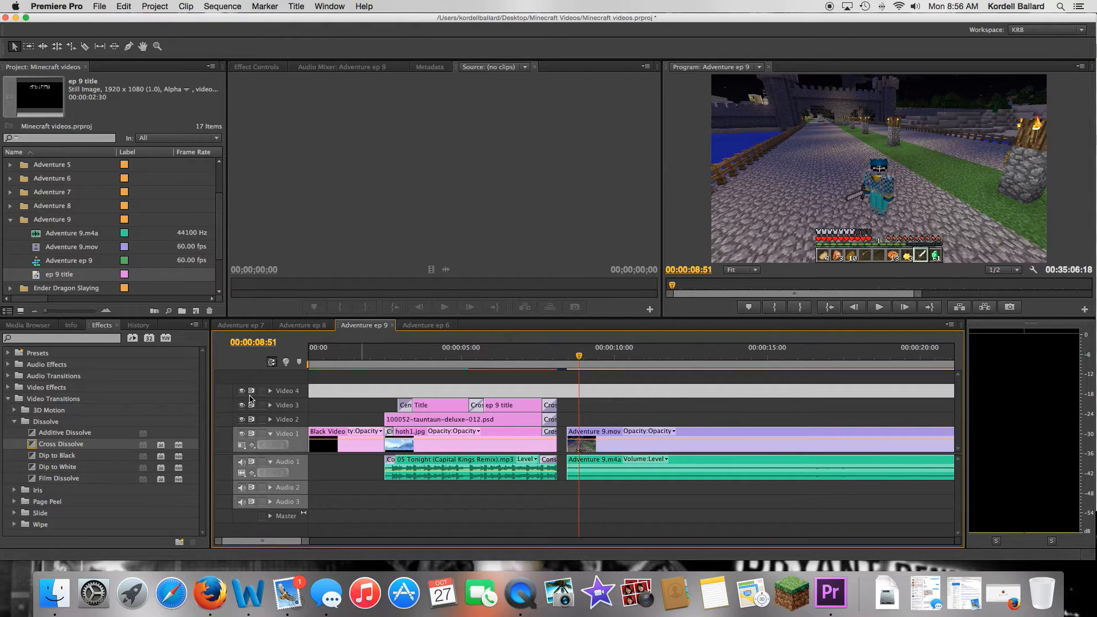
- Add a Cross Dissolve to the start of the first Adventure 9.mov clip and a Constant Power crossfade to the start of its Adventure 9.m4a audio
{"action": "left_click_drag", "start_coordinate": [29, 444], "coordinate": [574, 437]}
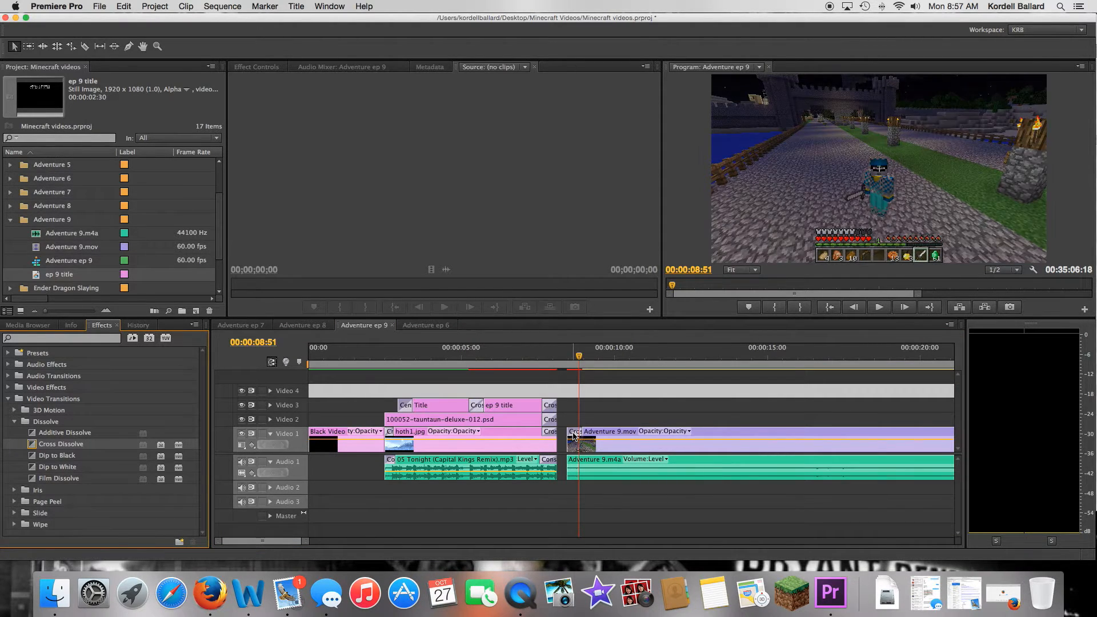
{"action": "left_click", "coordinate": [8, 376]}
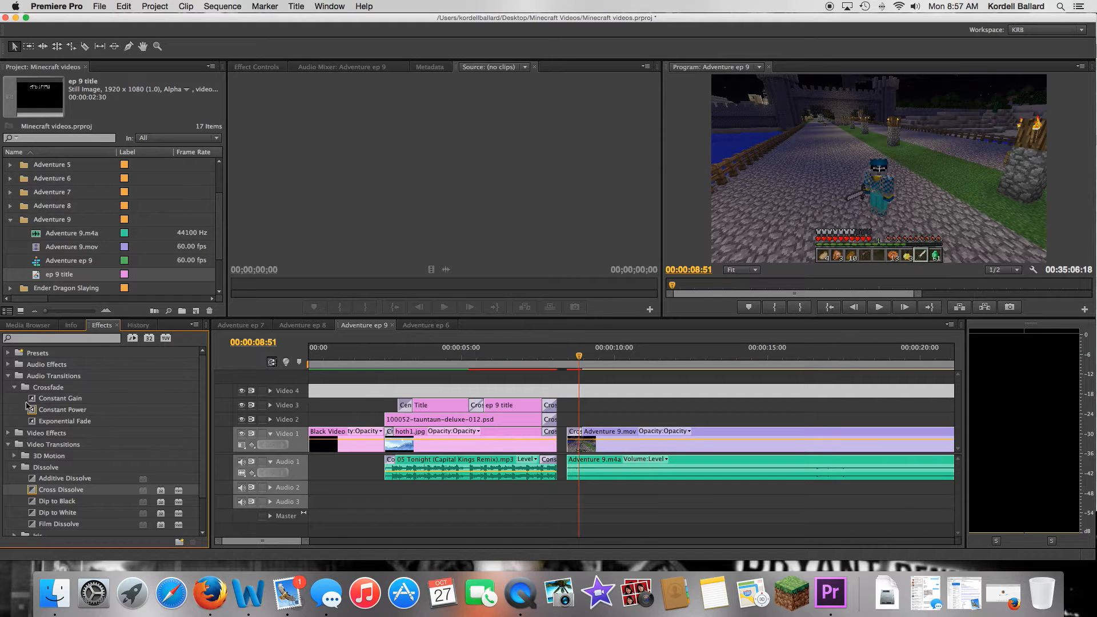
{"action": "left_click_drag", "start_coordinate": [32, 409], "coordinate": [583, 458]}
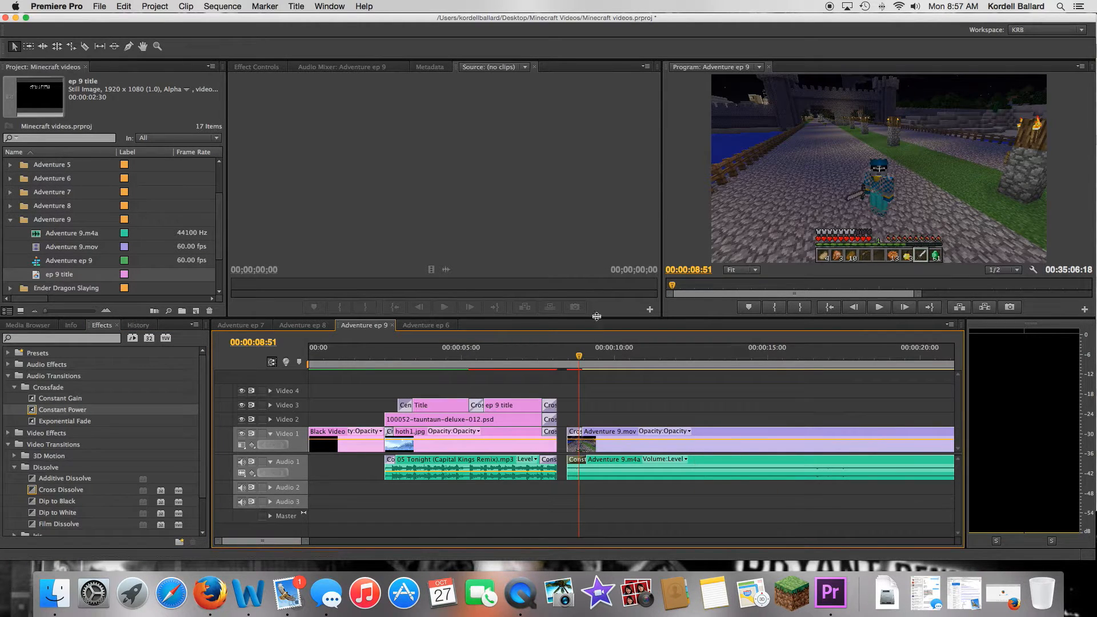
- Render the video previews for the Adventure ep 9 sequence
{"action": "key", "text": "minus"}
{"action": "key", "text": "minus"}
{"action": "key", "text": "minus"}
{"action": "key", "text": "minus"}
{"action": "key", "text": "minus"}
{"action": "key", "text": "minus"}
{"action": "key", "text": "minus"}
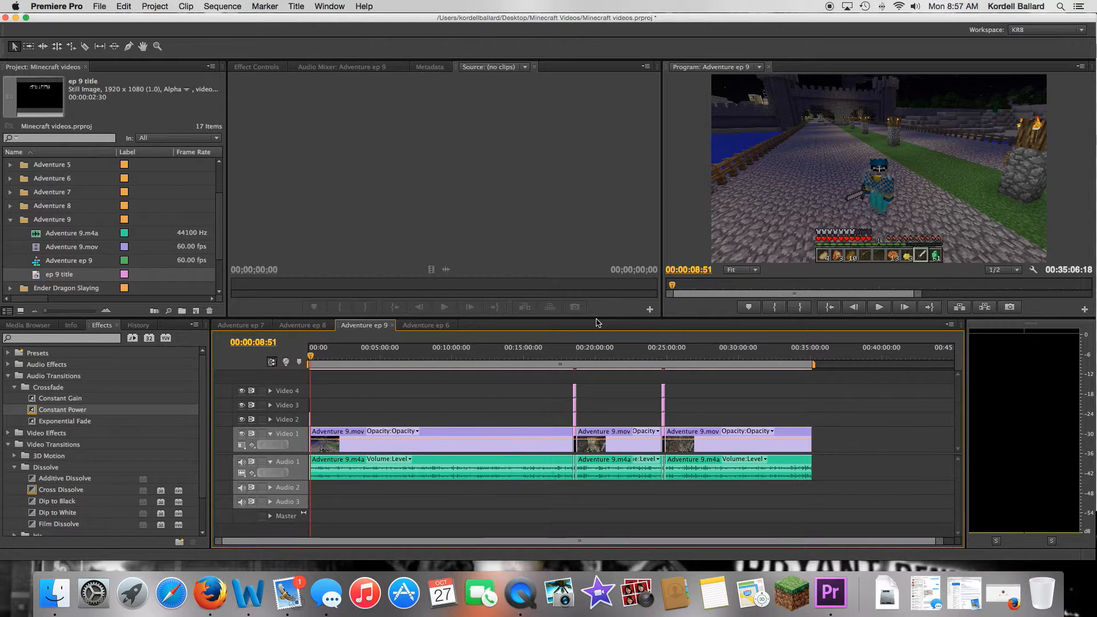
{"action": "key", "text": "equal"}
{"action": "key", "text": "equal"}
{"action": "key", "text": "equal"}
{"action": "key", "text": "Return"}
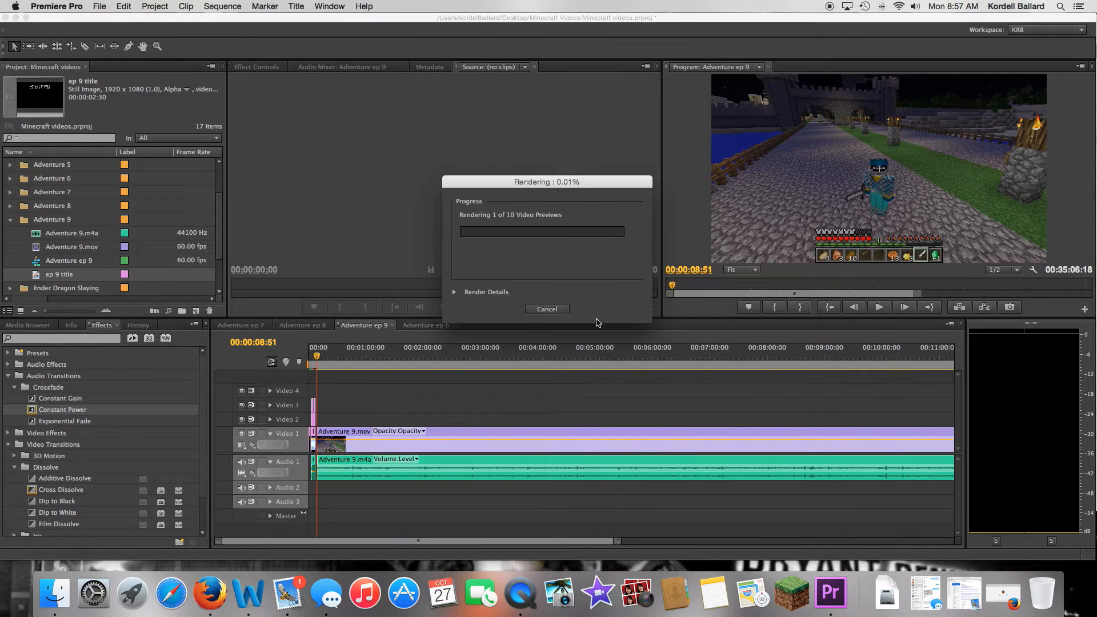
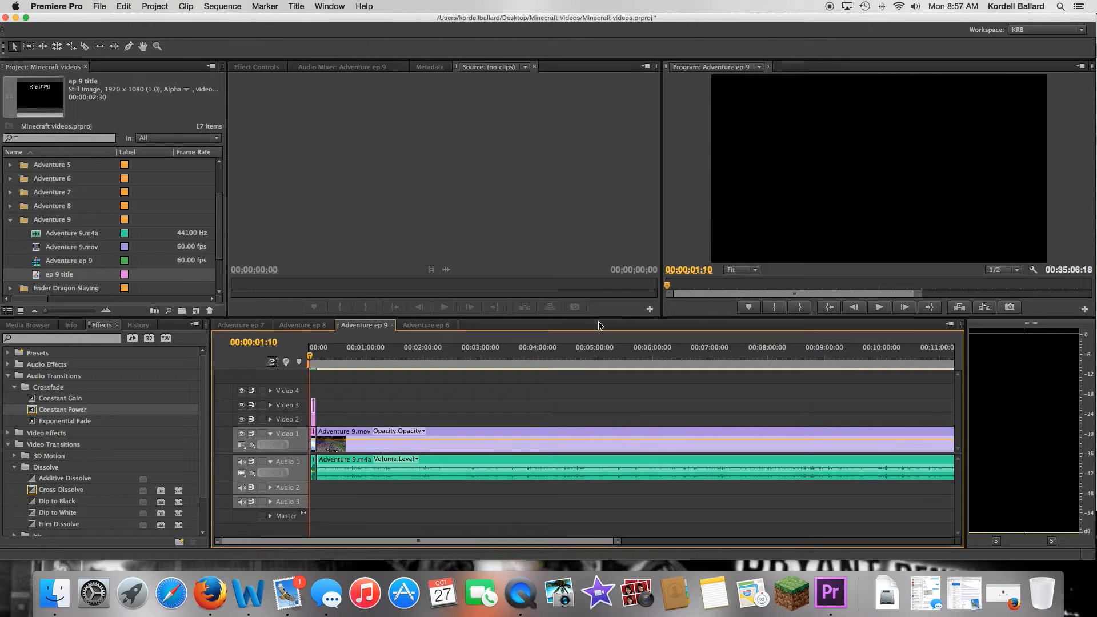
- Open the media export settings for the Adventure ep 9 sequence and set the format to FLV
{"action": "left_click", "coordinate": [97, 8]}
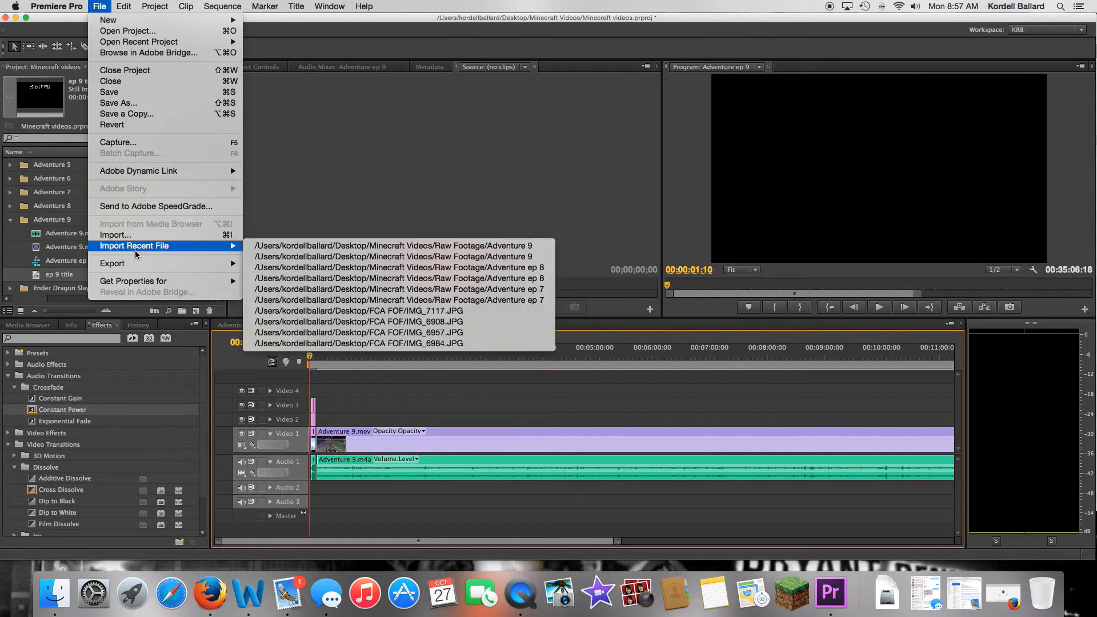
{"action": "mouse_move", "coordinate": [153, 263]}
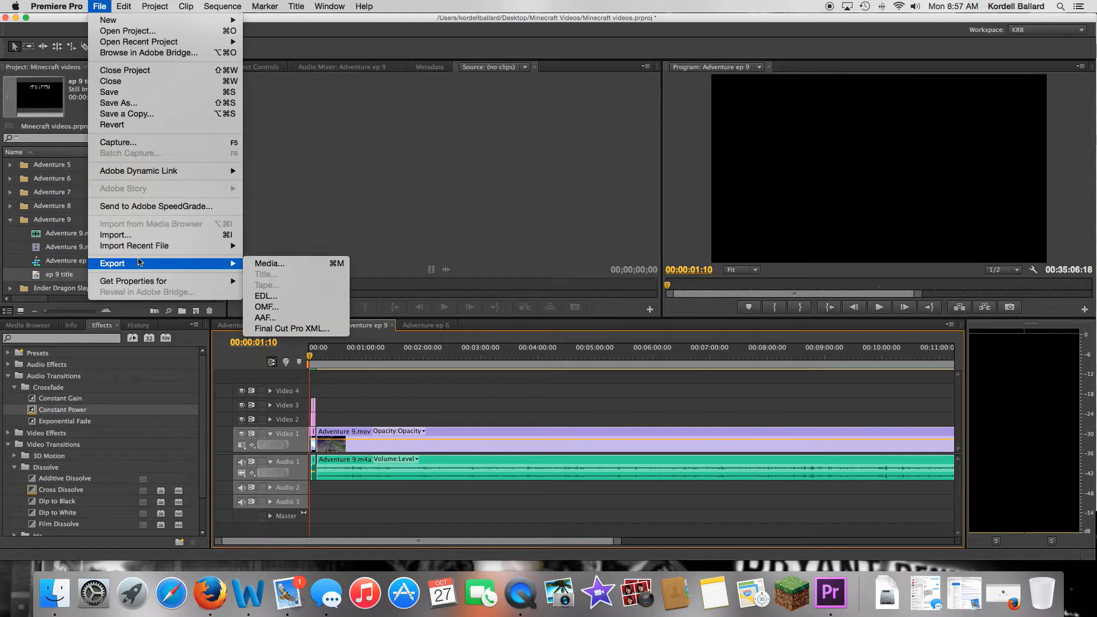
{"action": "left_click", "coordinate": [272, 265]}
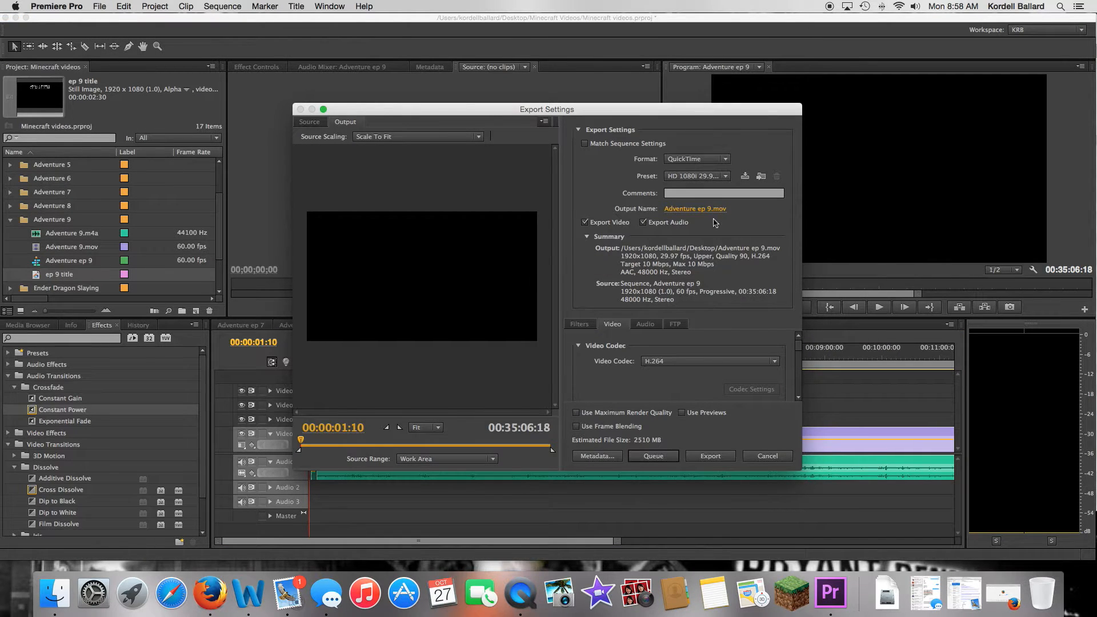
{"action": "left_click", "coordinate": [722, 160]}
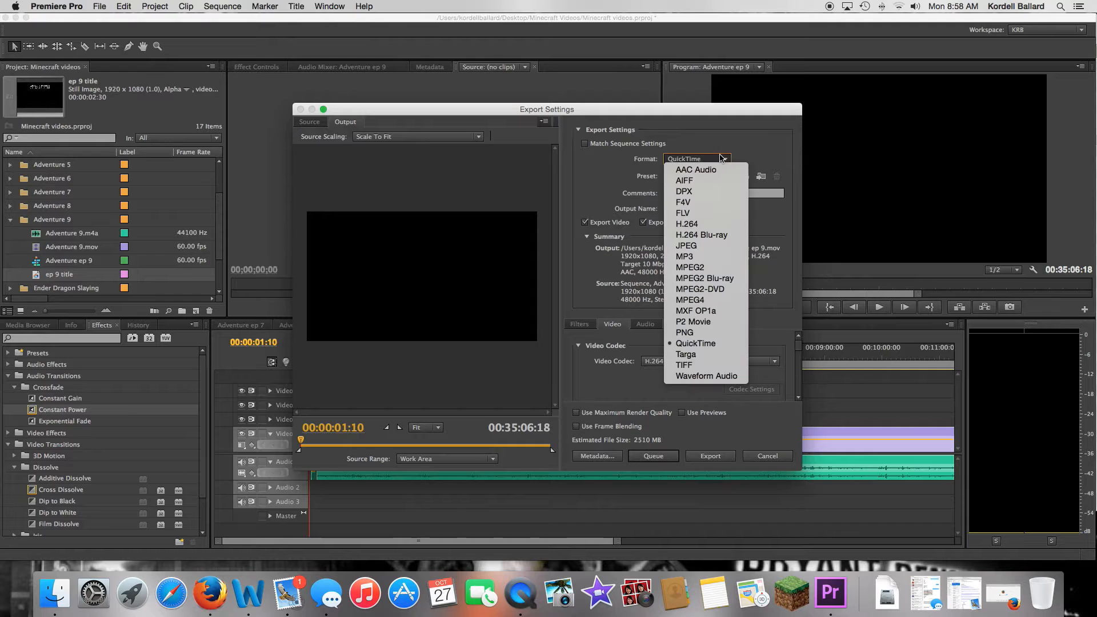
{"action": "left_click", "coordinate": [706, 213]}
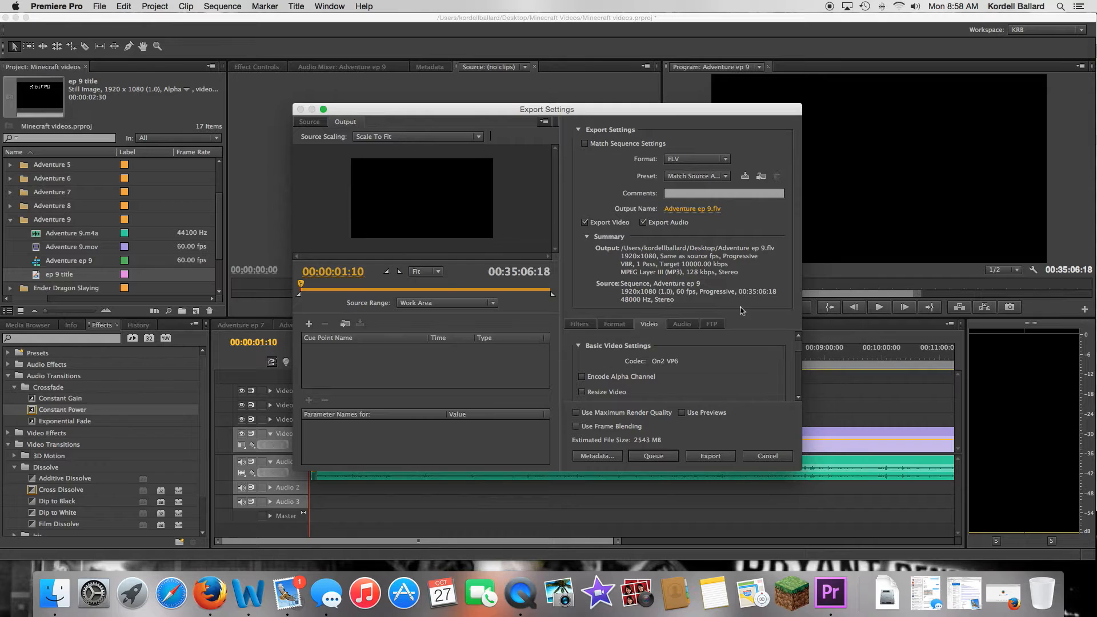
- Set the export's video frame rate to 24 fps
{"action": "scroll", "coordinate": [741, 364], "scroll_direction": "down", "scroll_amount": 1}
{"action": "scroll", "coordinate": [741, 364], "scroll_direction": "down", "scroll_amount": 4}
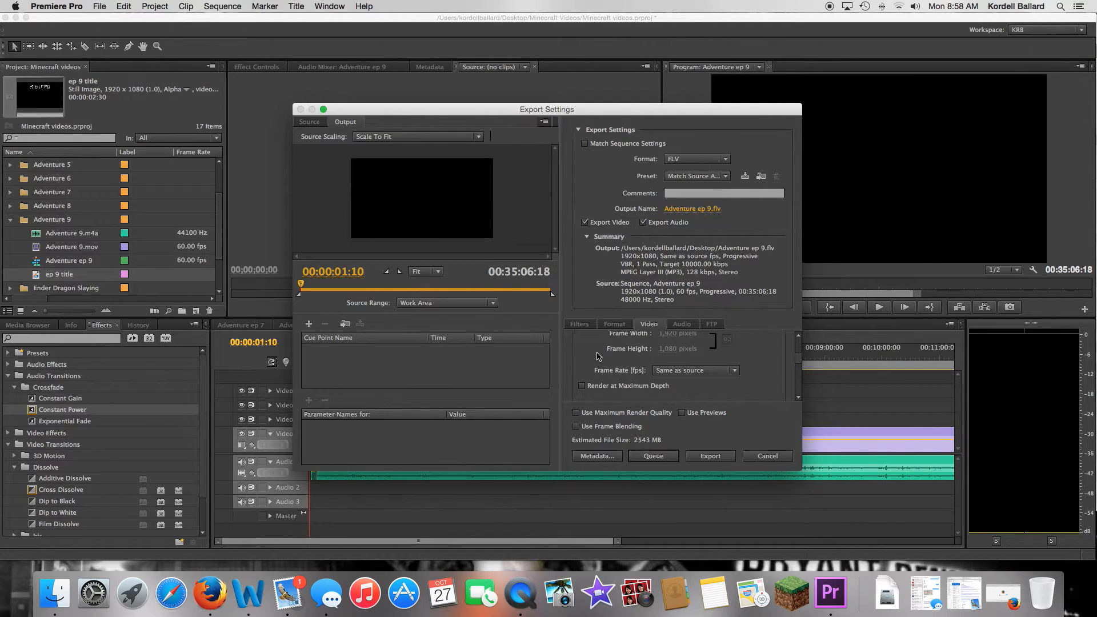
{"action": "left_click", "coordinate": [736, 372]}
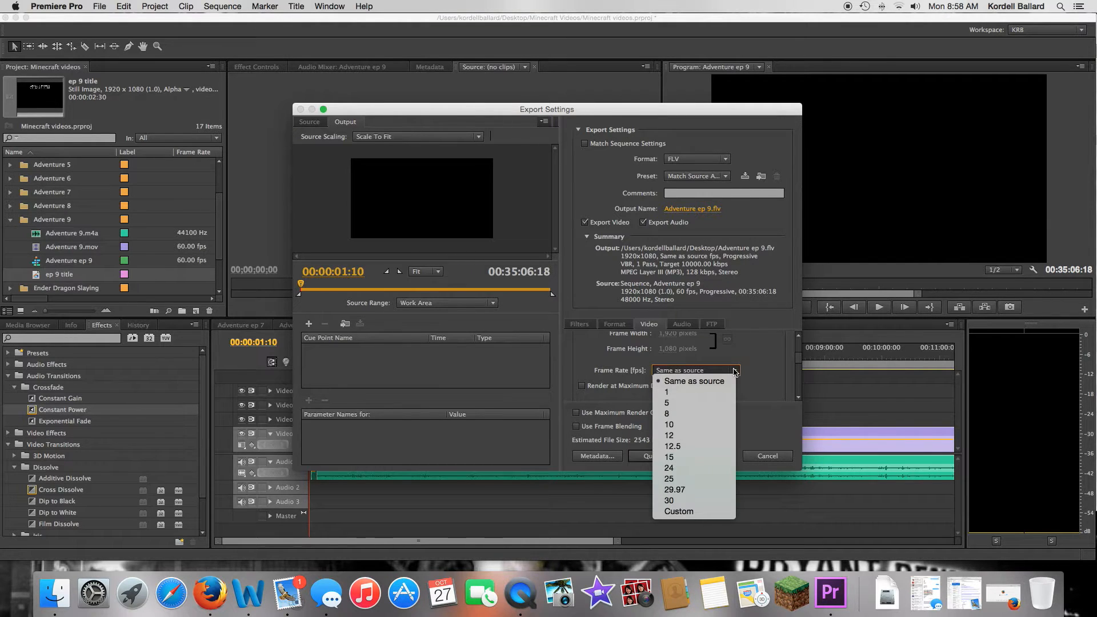
{"action": "left_click", "coordinate": [708, 469]}
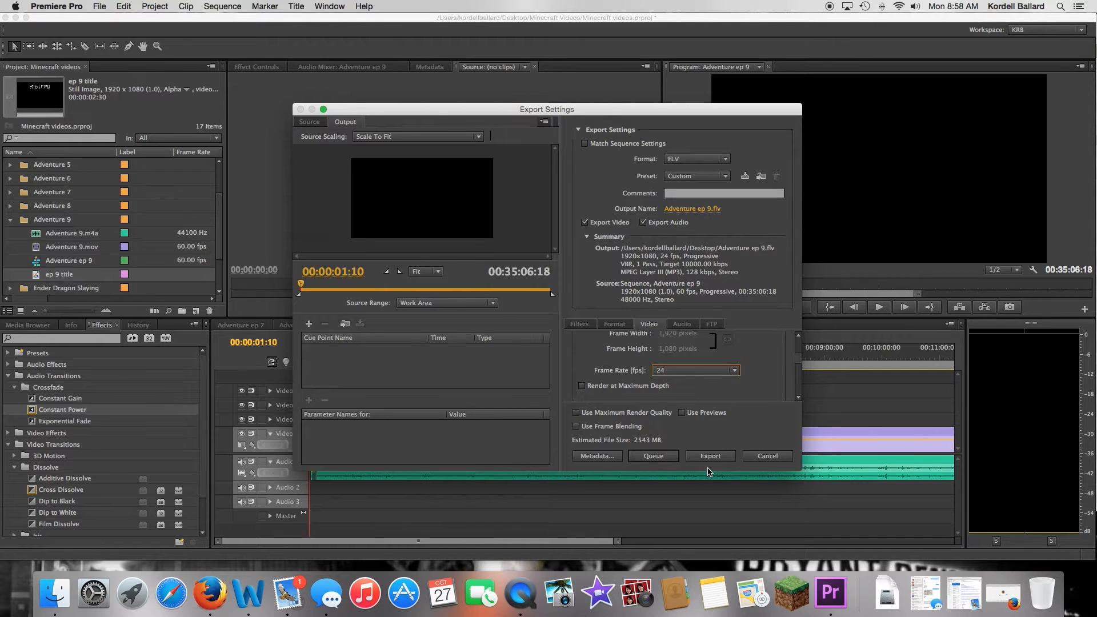
- Send the export to the Adobe Media Encoder queue and start encoding it
{"action": "left_click", "coordinate": [651, 456]}
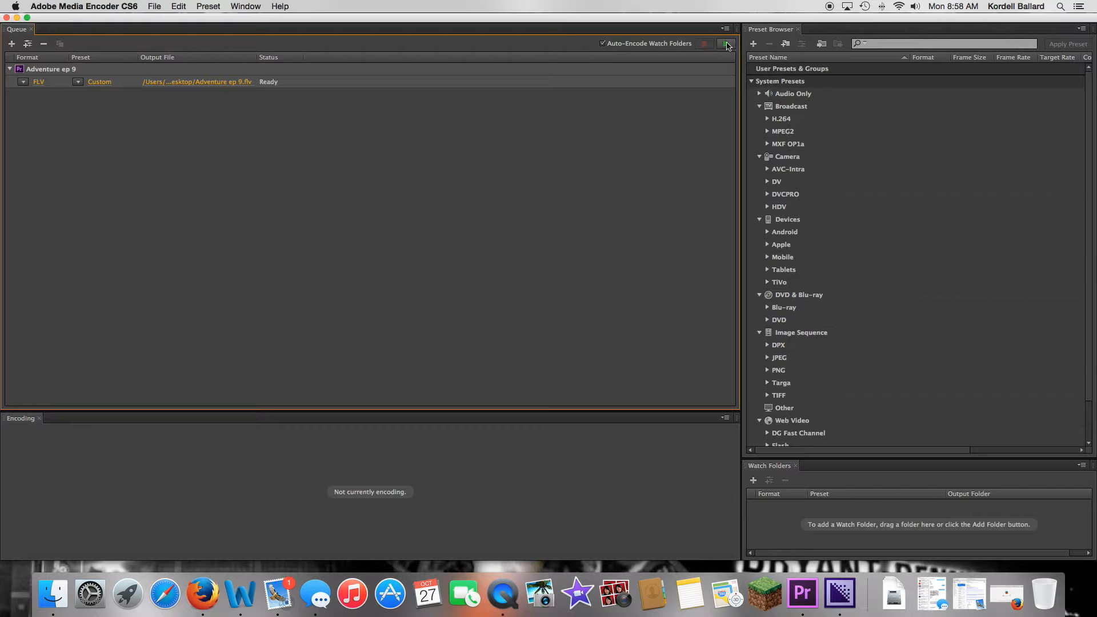
{"action": "left_click", "coordinate": [726, 44]}
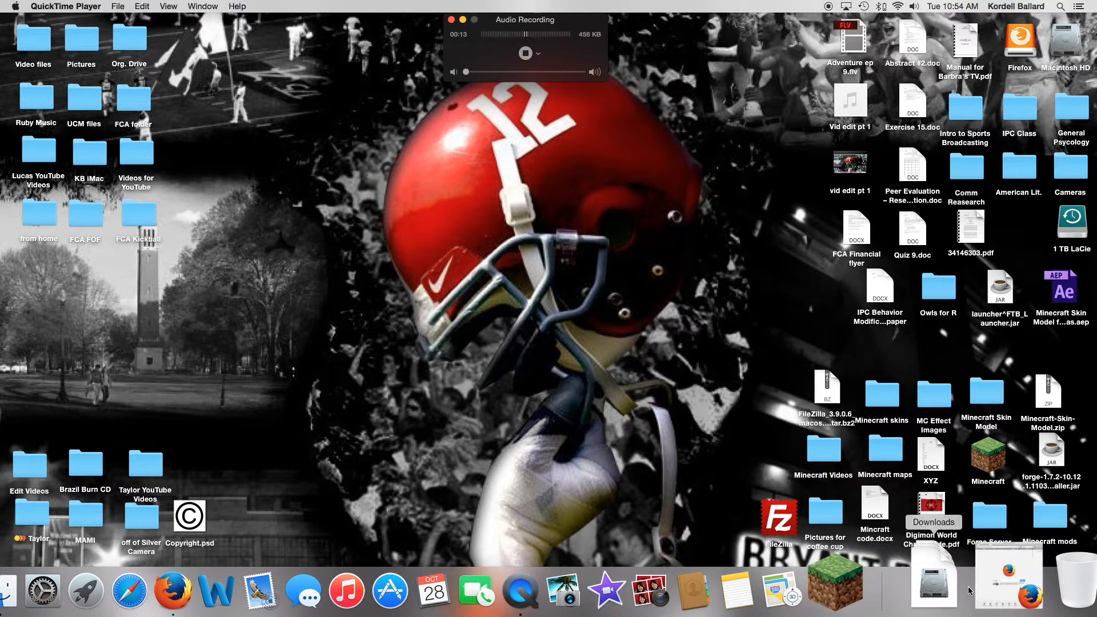
- Switch to Firefox, go to YouTube from the Google page and open the video upload page
{"action": "left_click", "coordinate": [246, 592]}
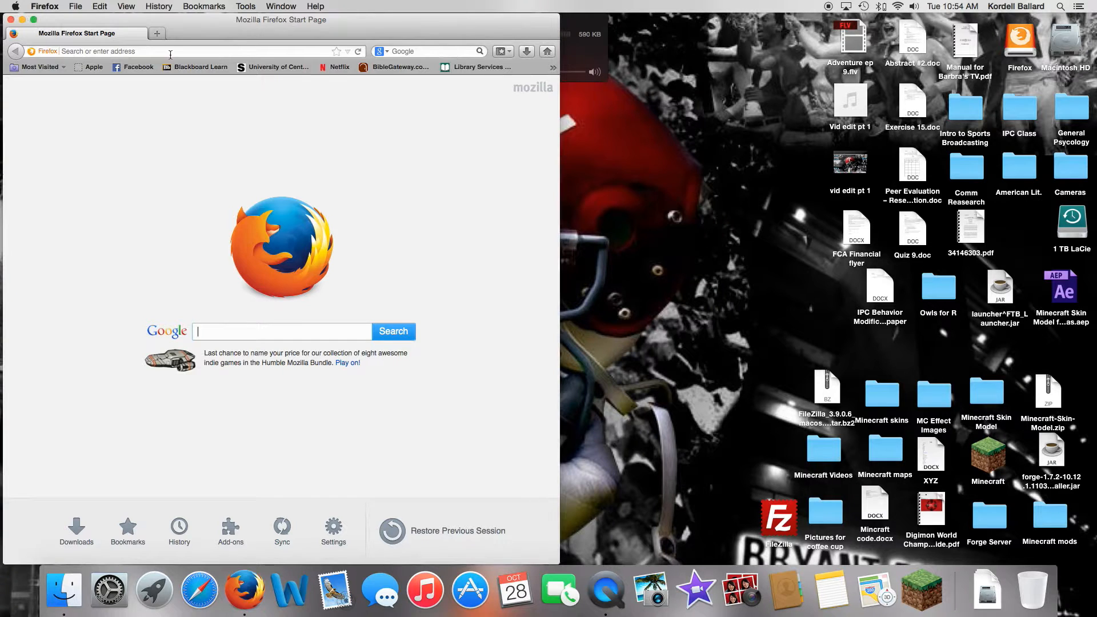
{"action": "left_click", "coordinate": [553, 68]}
{"action": "left_click", "coordinate": [578, 80]}
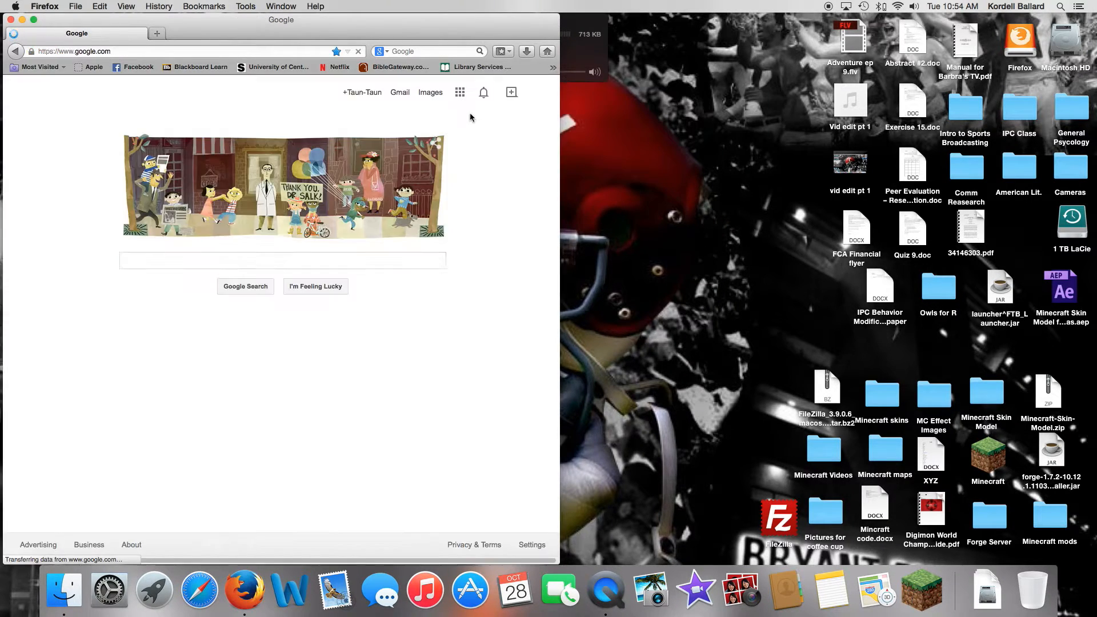
{"action": "left_click", "coordinate": [460, 92]}
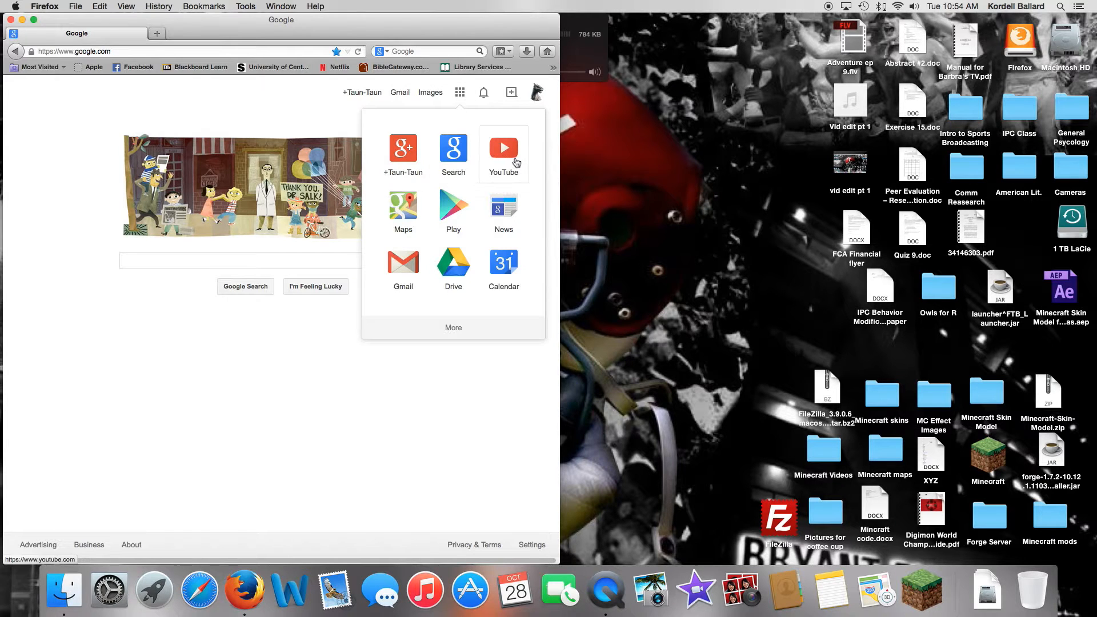
{"action": "left_click", "coordinate": [504, 155]}
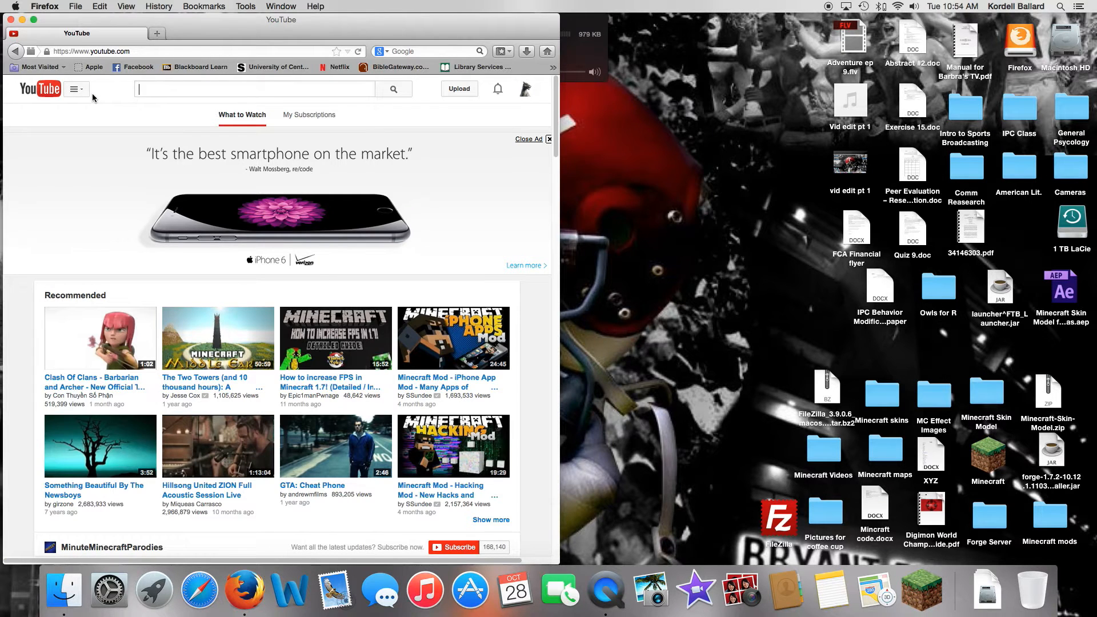
{"action": "left_click", "coordinate": [76, 88]}
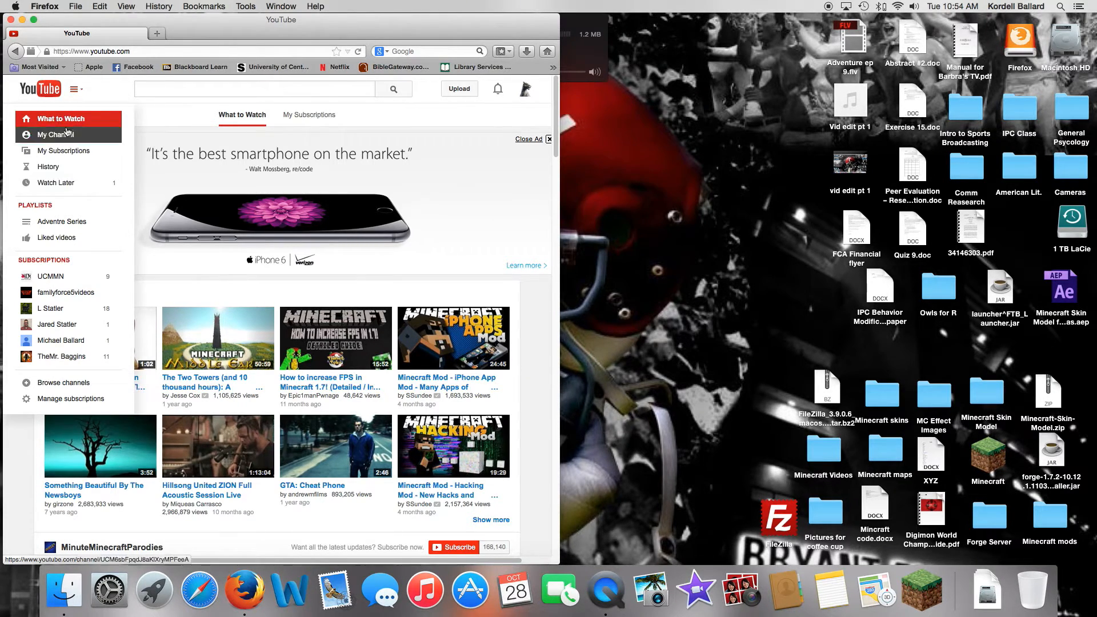
{"action": "left_click", "coordinate": [81, 90]}
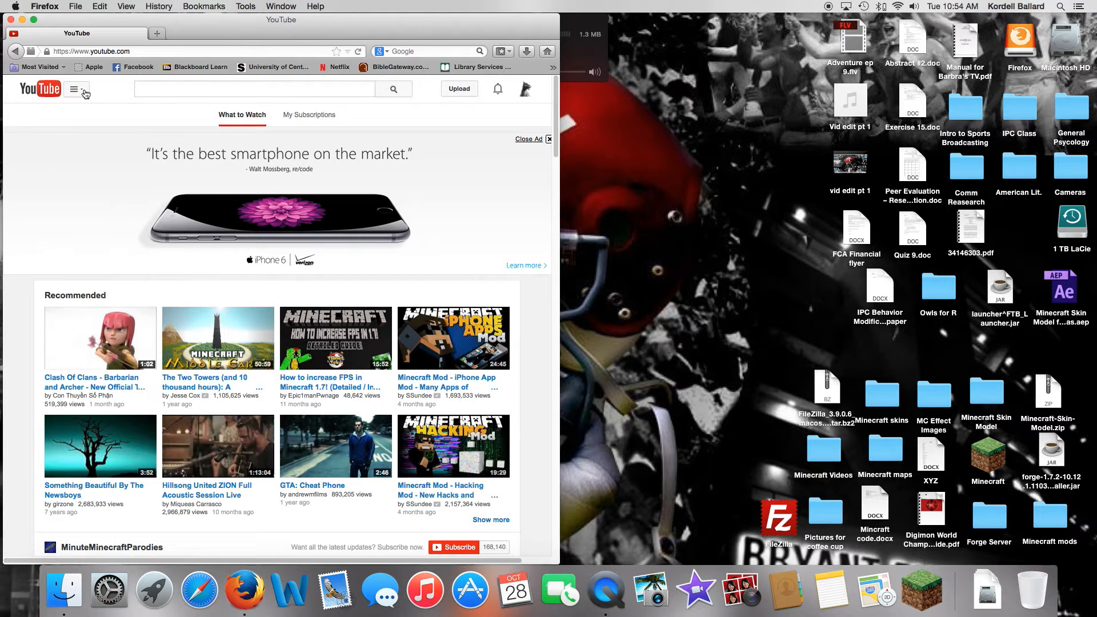
{"action": "left_click", "coordinate": [467, 92]}
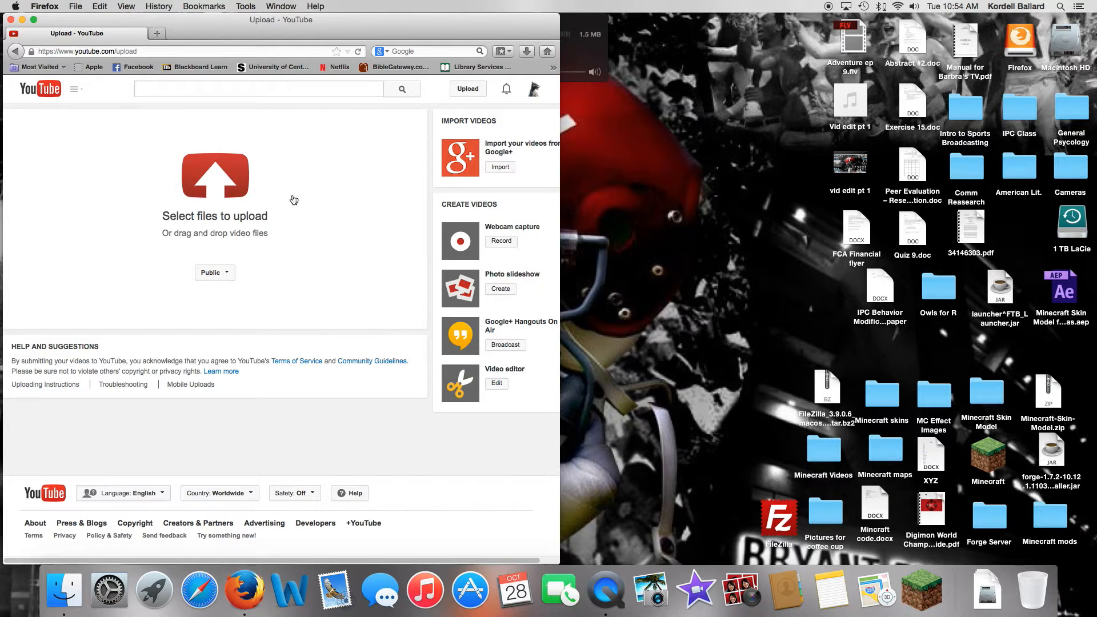
- Upload the Adventure ep 9.flv file from the Desktop to YouTube
{"action": "left_click_drag", "start_coordinate": [866, 37], "coordinate": [320, 167]}
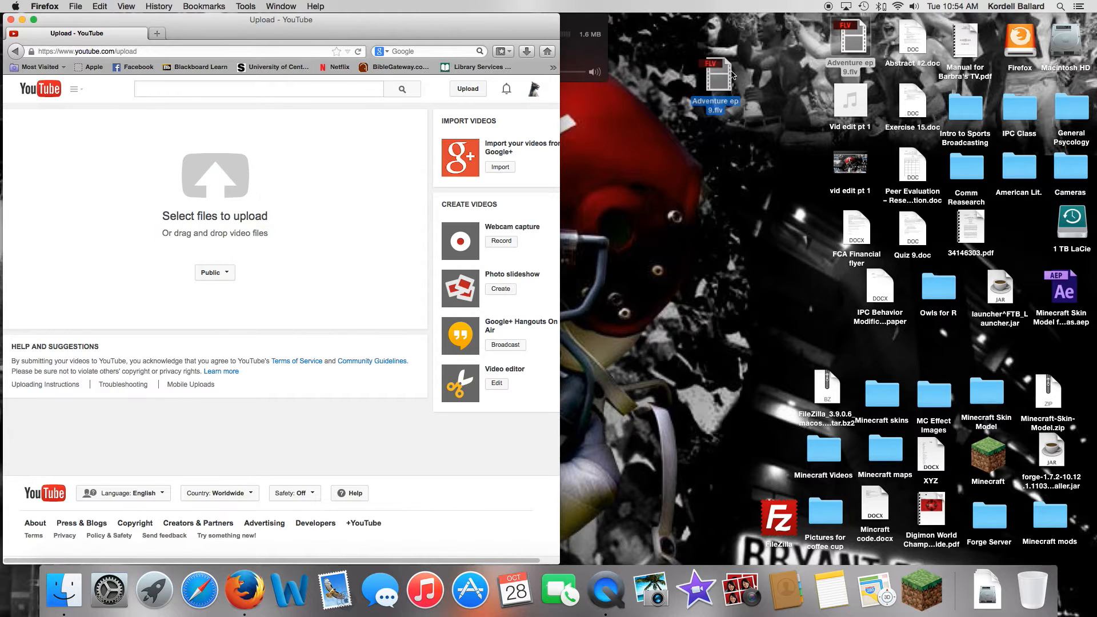
{"action": "left_click", "coordinate": [217, 177]}
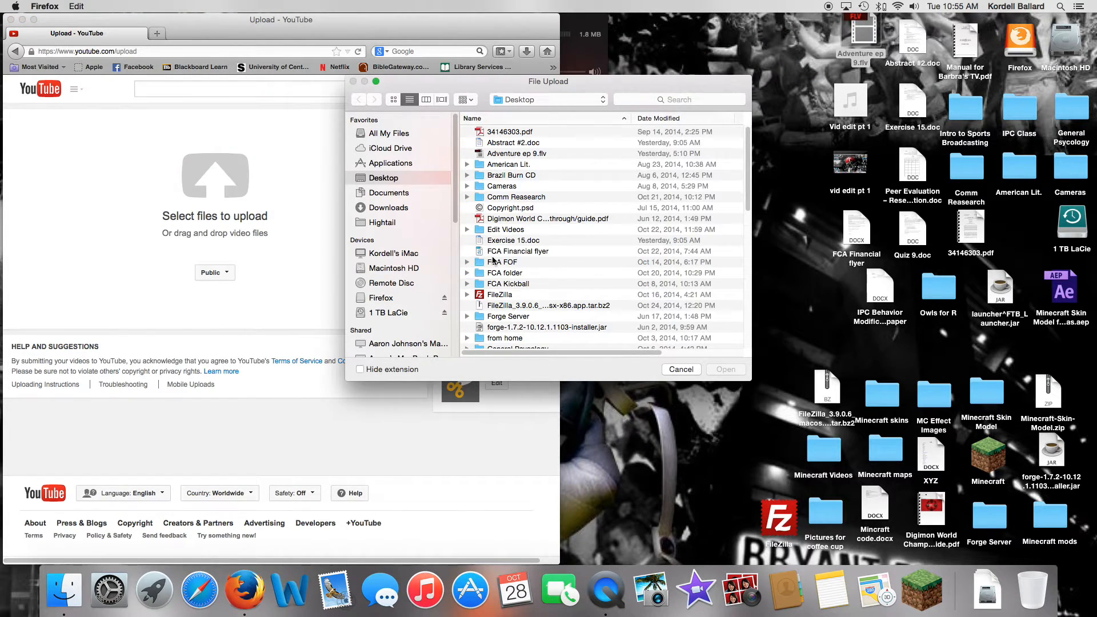
{"action": "scroll", "coordinate": [493, 260], "scroll_direction": "down", "scroll_amount": 5}
{"action": "scroll", "coordinate": [494, 260], "scroll_direction": "up", "scroll_amount": 5}
{"action": "scroll", "coordinate": [526, 165], "scroll_direction": "down", "scroll_amount": 10}
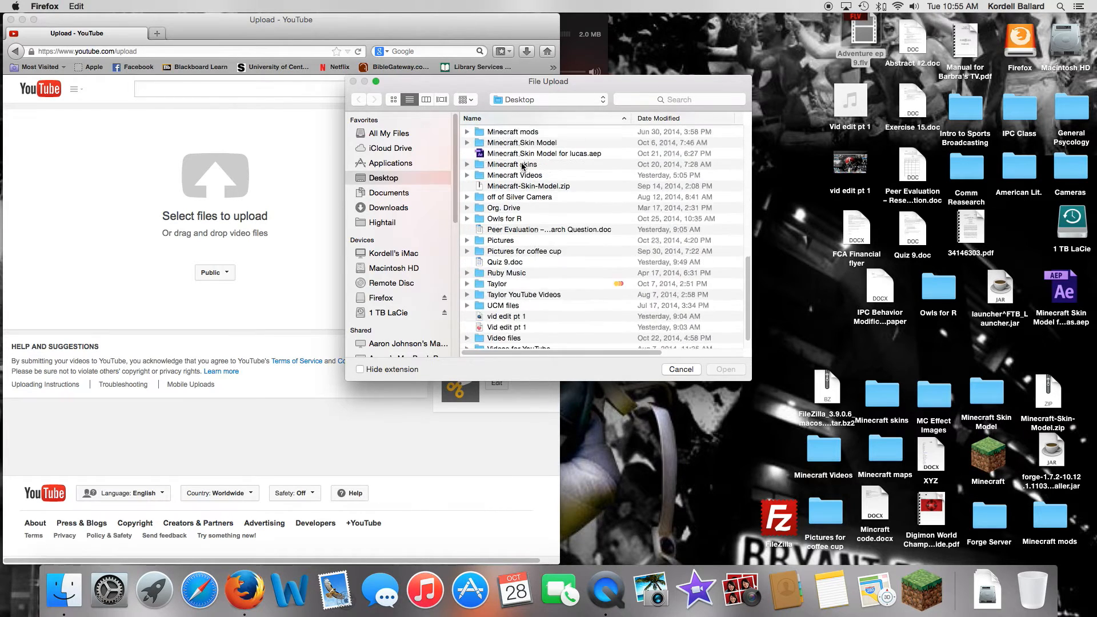
{"action": "scroll", "coordinate": [522, 166], "scroll_direction": "down", "scroll_amount": 2}
{"action": "scroll", "coordinate": [522, 166], "scroll_direction": "up", "scroll_amount": 10}
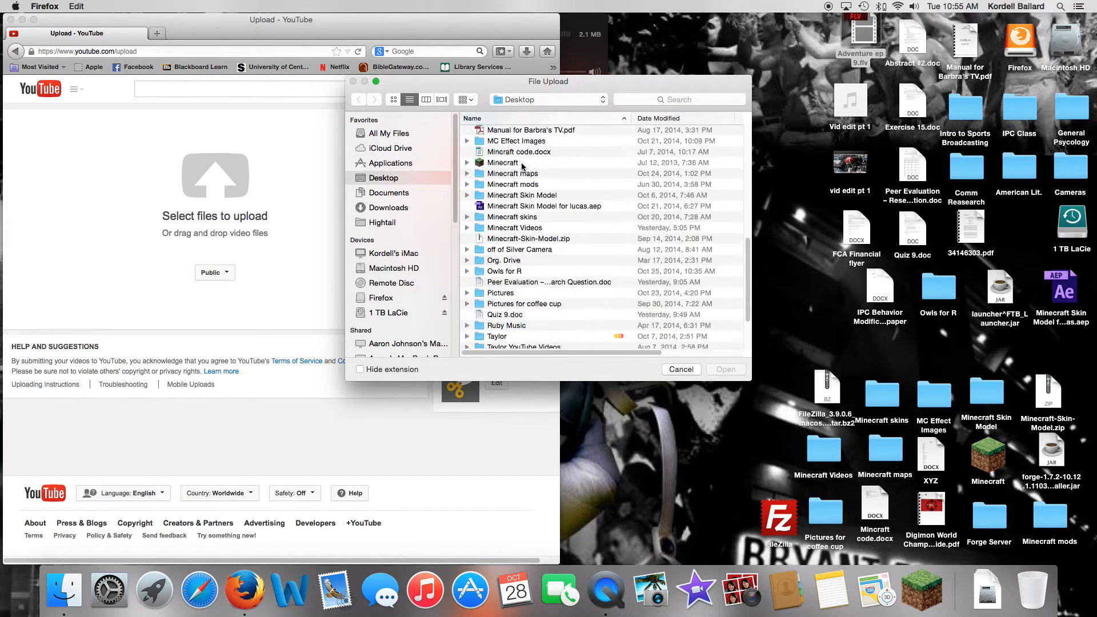
{"action": "scroll", "coordinate": [522, 167], "scroll_direction": "up", "scroll_amount": 4}
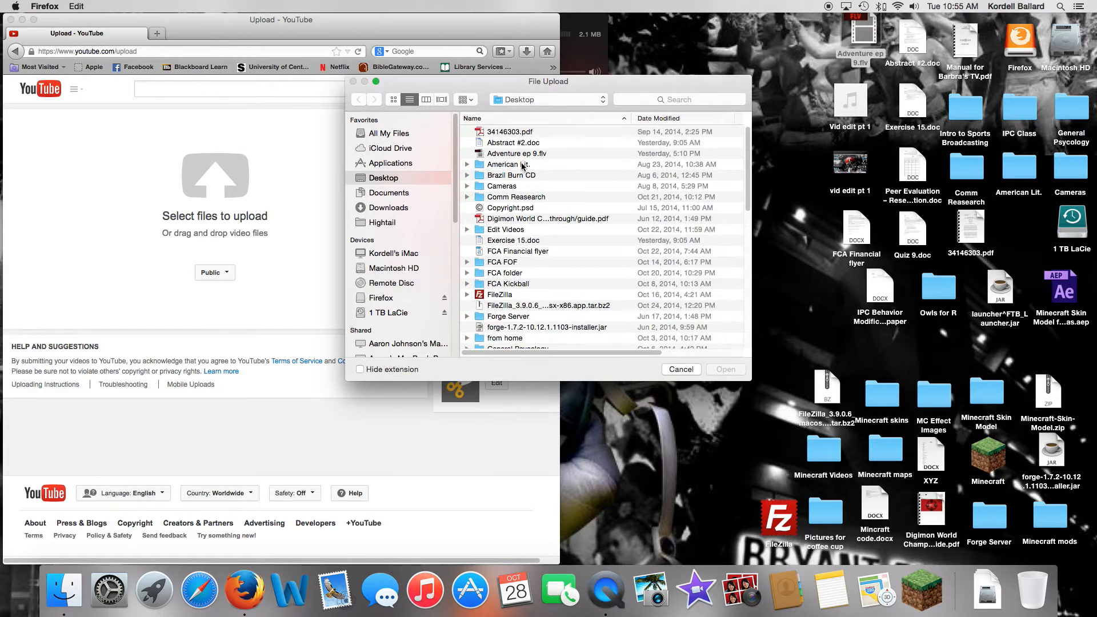
{"action": "left_click", "coordinate": [516, 155]}
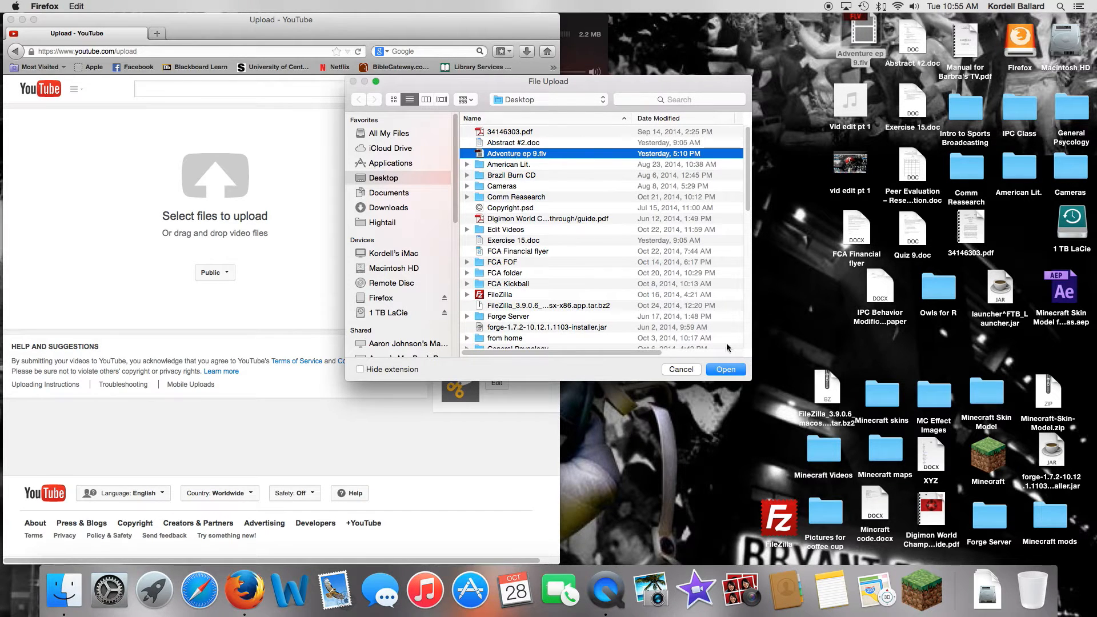
{"action": "left_click", "coordinate": [726, 369]}
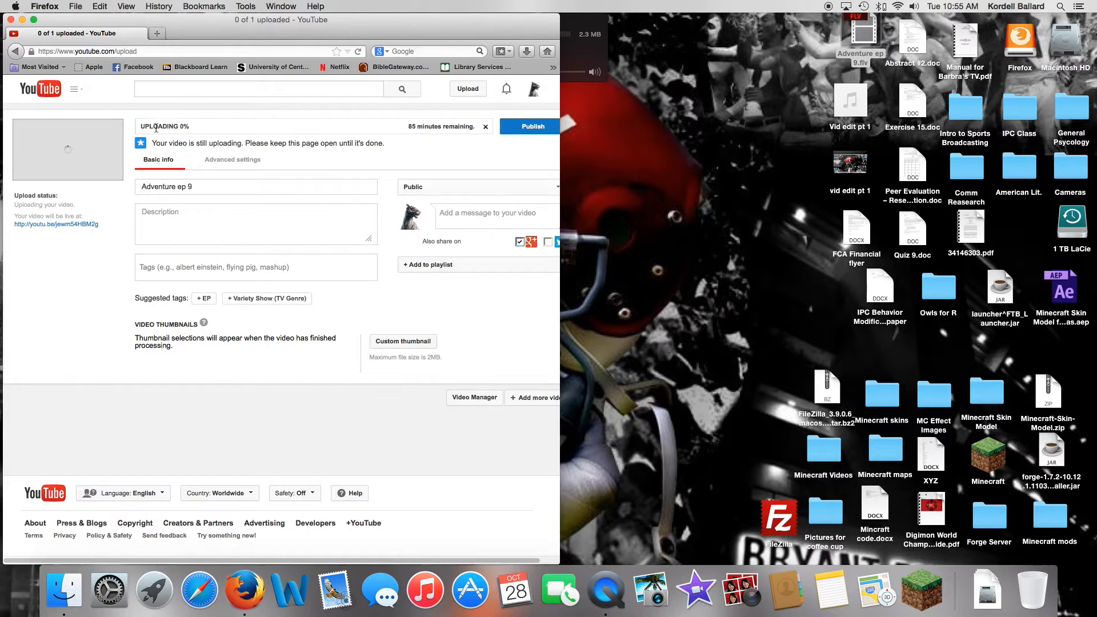
- Change the uploading video's title to "Adventure Episode 9"
{"action": "mouse_move", "coordinate": [143, 128]}
{"action": "left_mouse_down"}
{"action": "mouse_move", "coordinate": [182, 126]}
{"action": "mouse_move", "coordinate": [150, 125]}
{"action": "left_mouse_up"}
{"action": "double_click", "coordinate": [182, 187]}
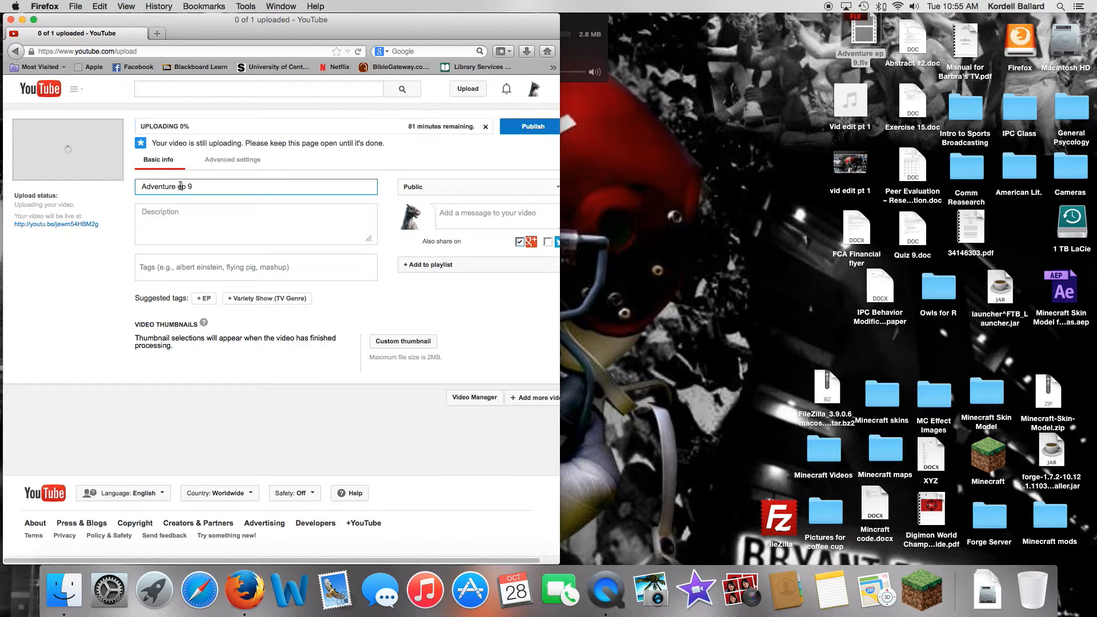
{"action": "type", "text": "Episode"}
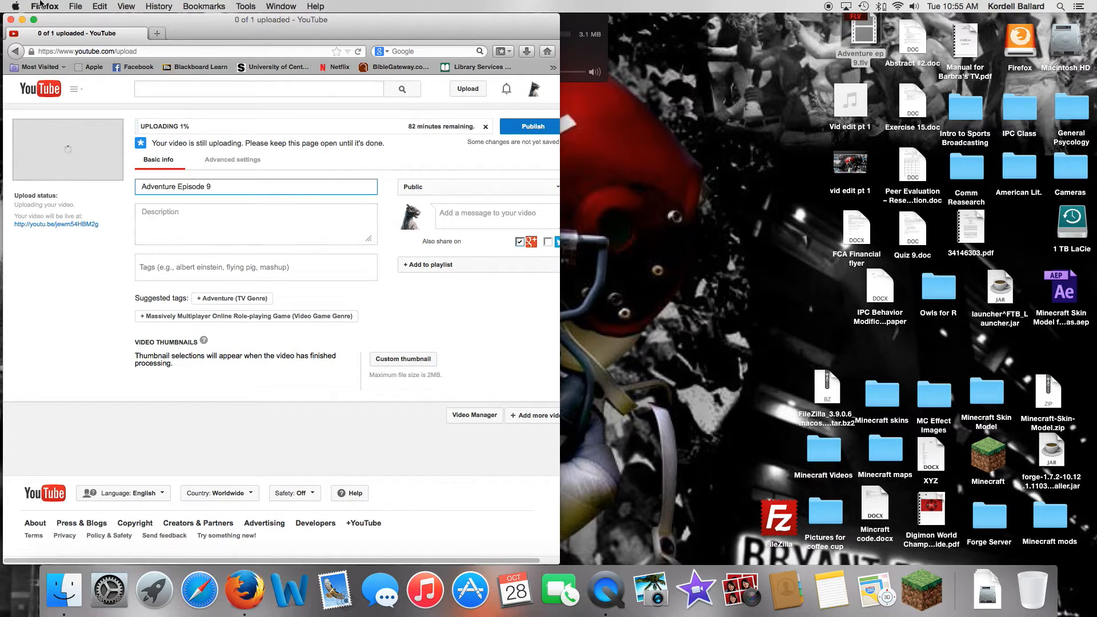
- Open a new browser tab, detach it as a separate window beside the upload page, and go to YouTube in it
{"action": "left_click", "coordinate": [157, 33]}
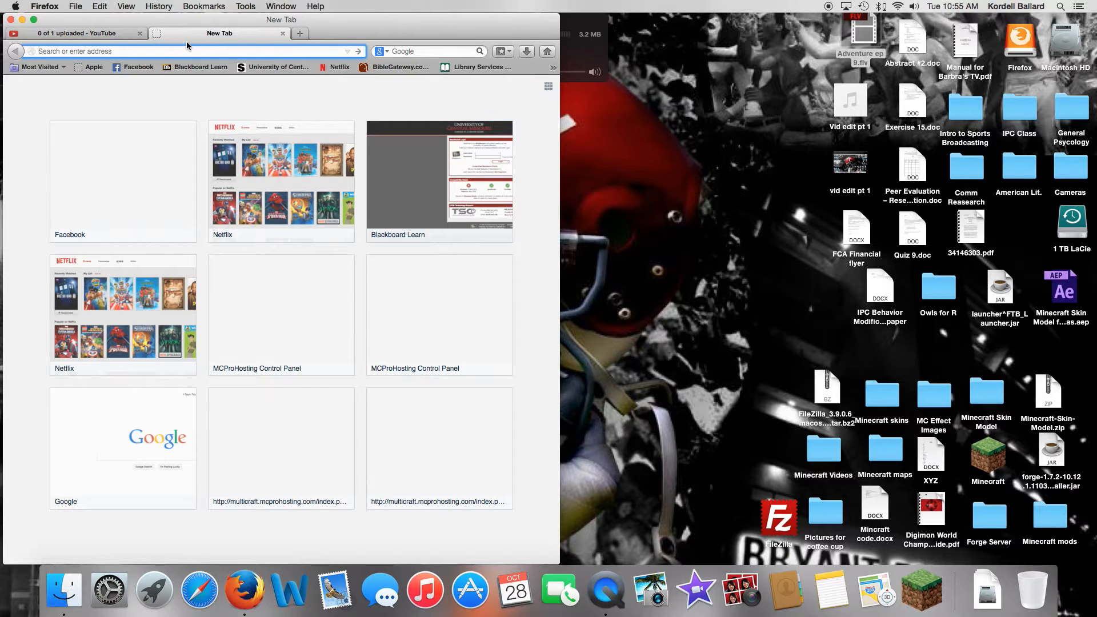
{"action": "left_click_drag", "start_coordinate": [237, 37], "coordinate": [786, 60]}
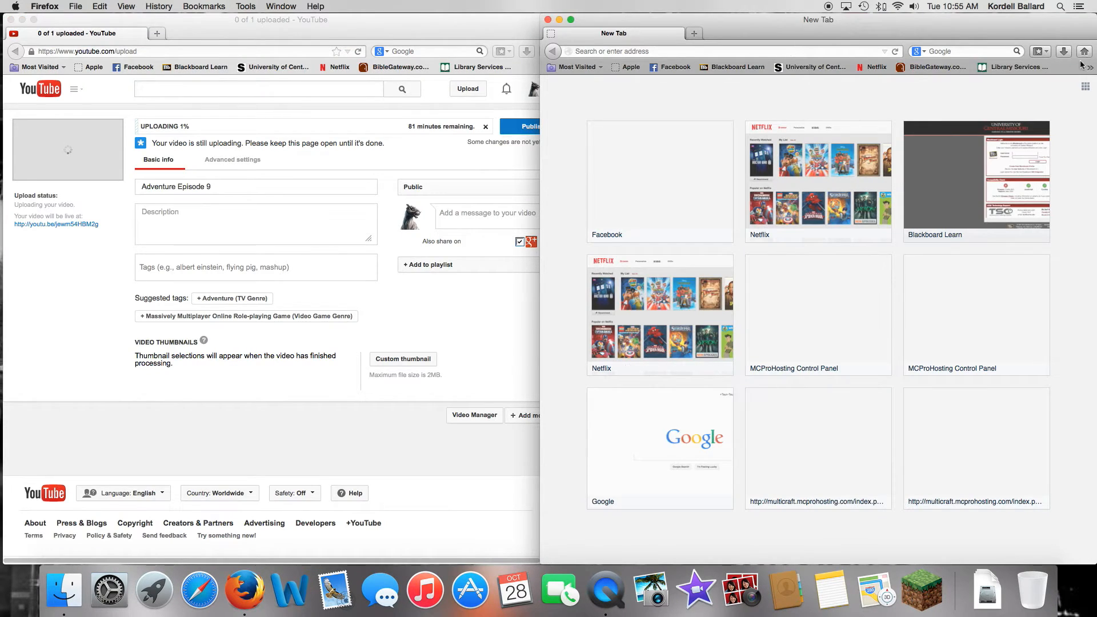
{"action": "left_click", "coordinate": [1090, 67]}
{"action": "left_click", "coordinate": [1029, 80]}
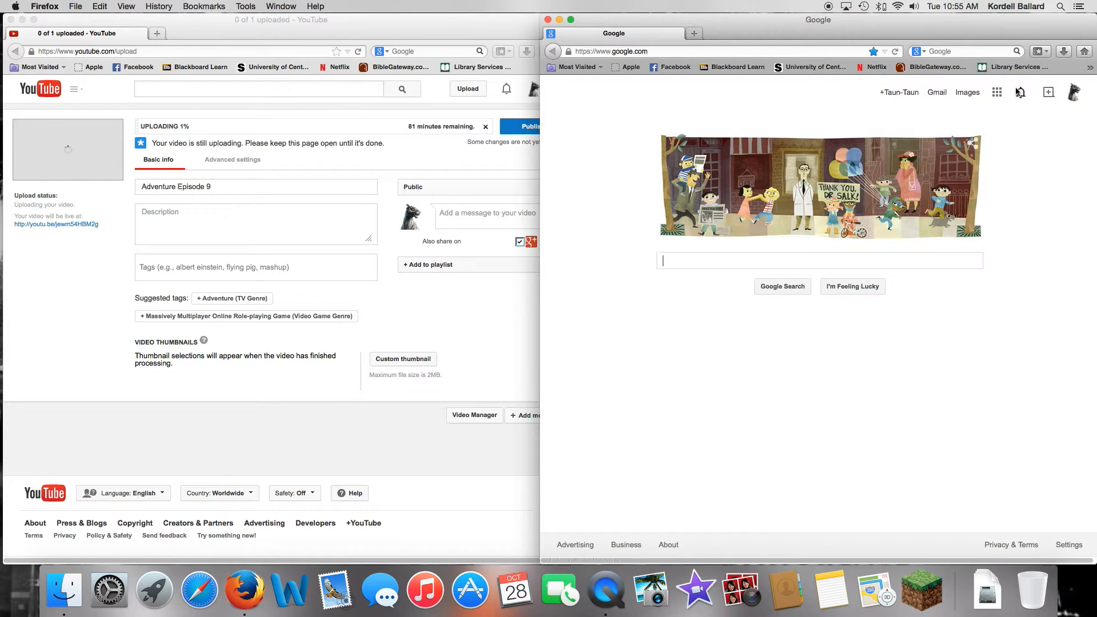
{"action": "left_click", "coordinate": [996, 92]}
{"action": "left_click", "coordinate": [1044, 160]}
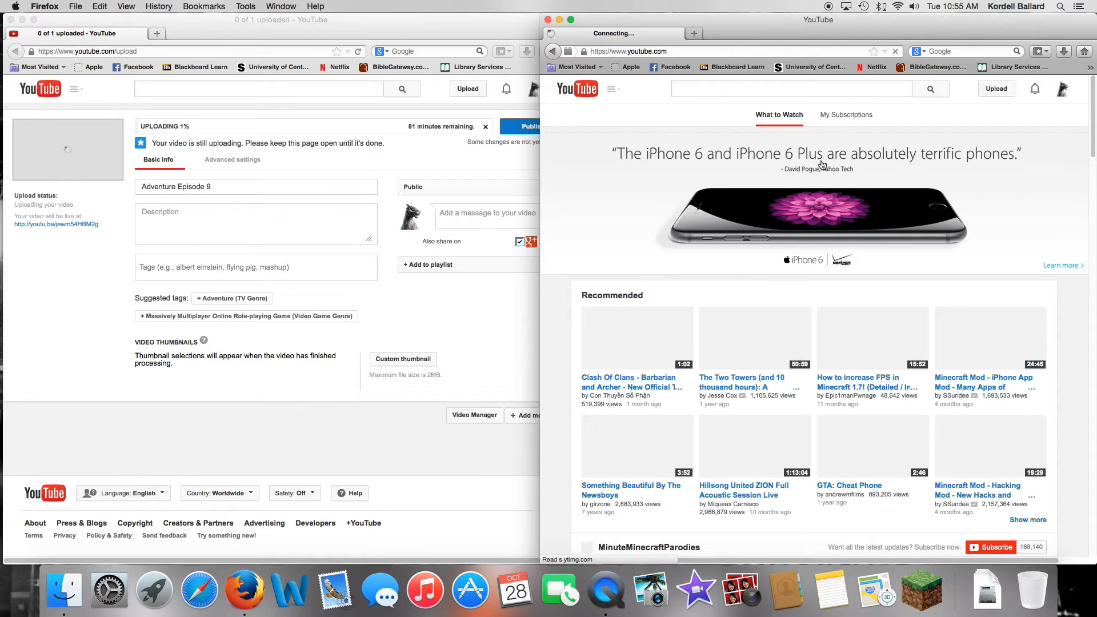
- From the channel's Video Manager, open Adventure Episode 8 for editing and place the cursor at the start of its description
{"action": "left_click", "coordinate": [611, 89]}
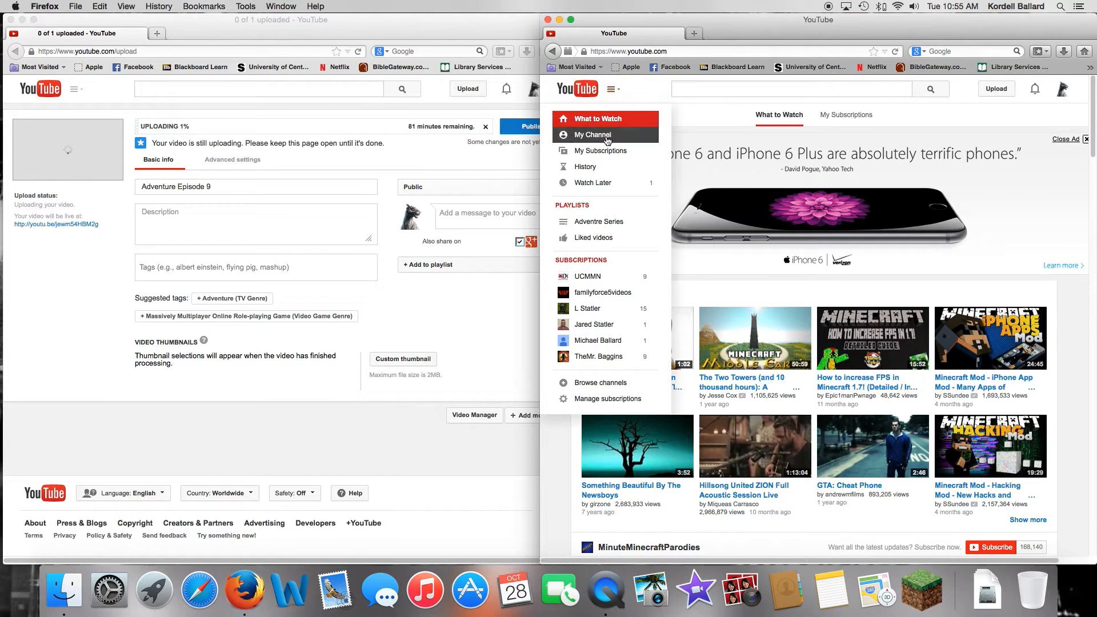
{"action": "left_click", "coordinate": [601, 140]}
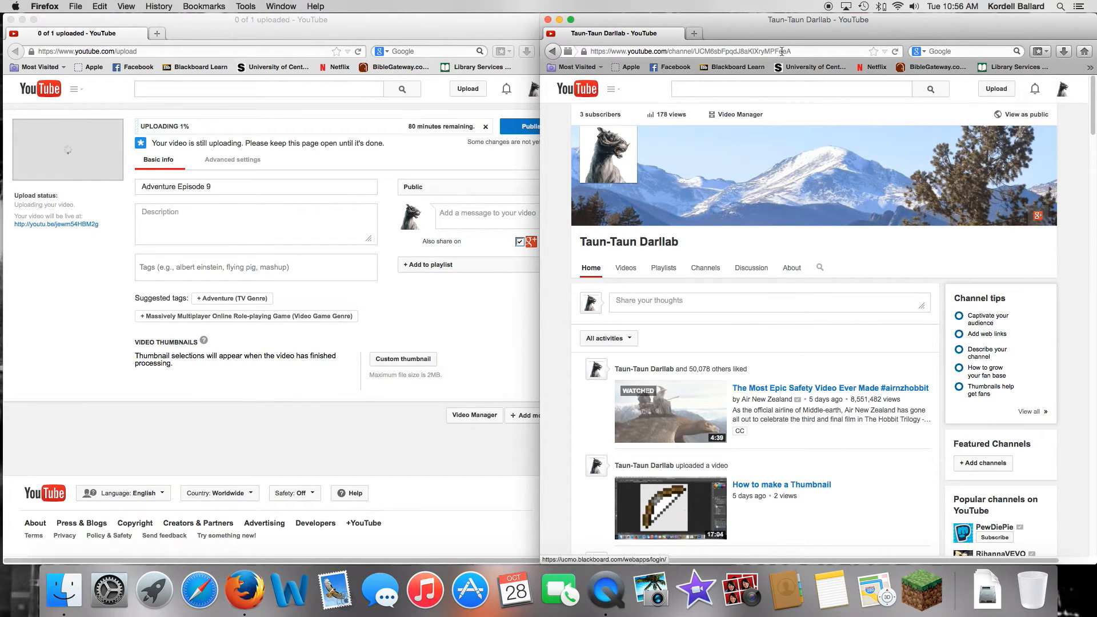
{"action": "left_click", "coordinate": [758, 114]}
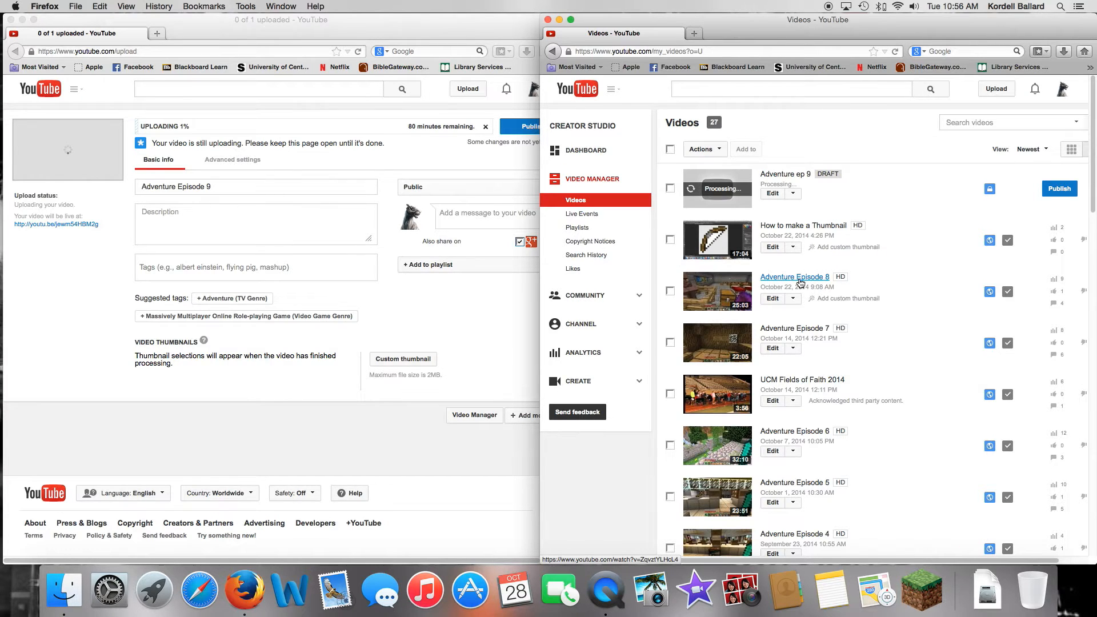
{"action": "left_click", "coordinate": [769, 301]}
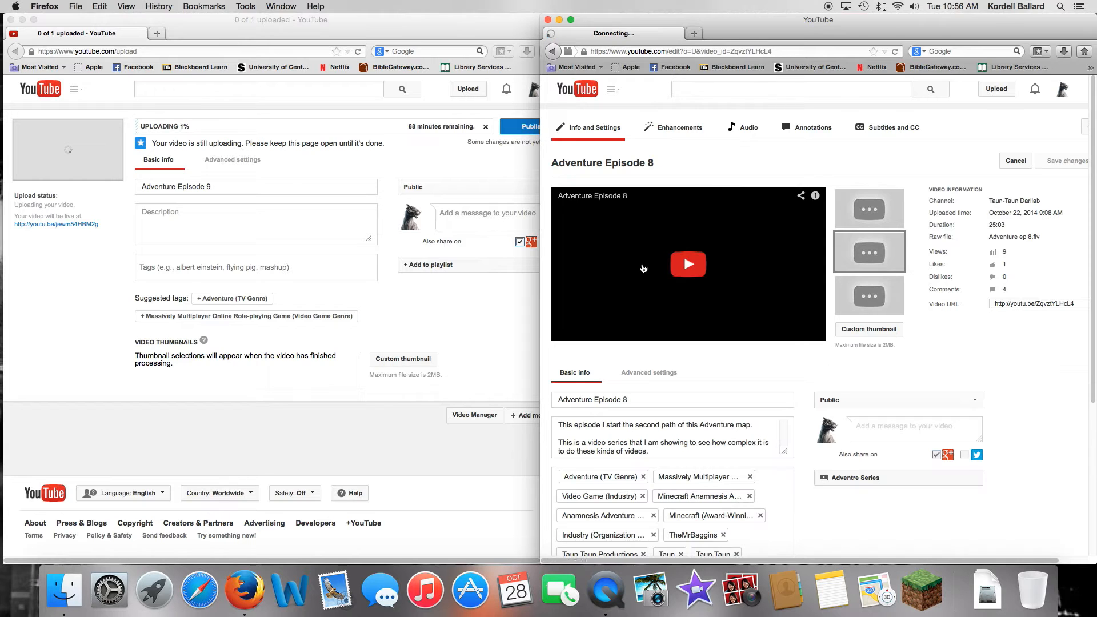
{"action": "left_click", "coordinate": [557, 423]}
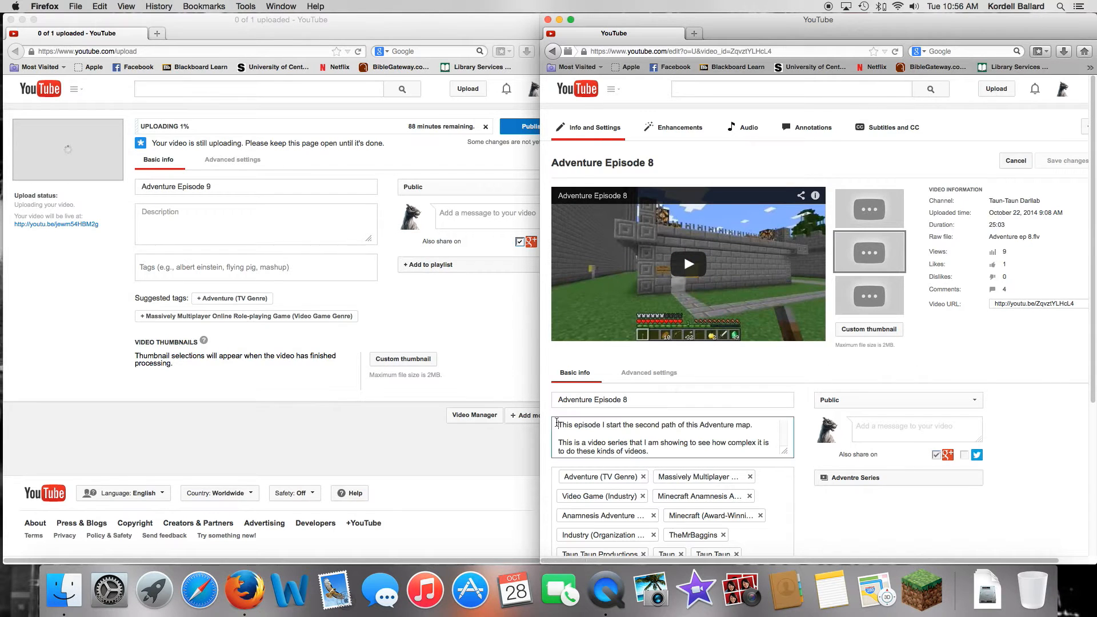
- Copy the entire description of Adventure Episode 8 and paste it into the Adventure Episode 9 description
{"action": "left_click_drag", "start_coordinate": [557, 423], "coordinate": [775, 466]}
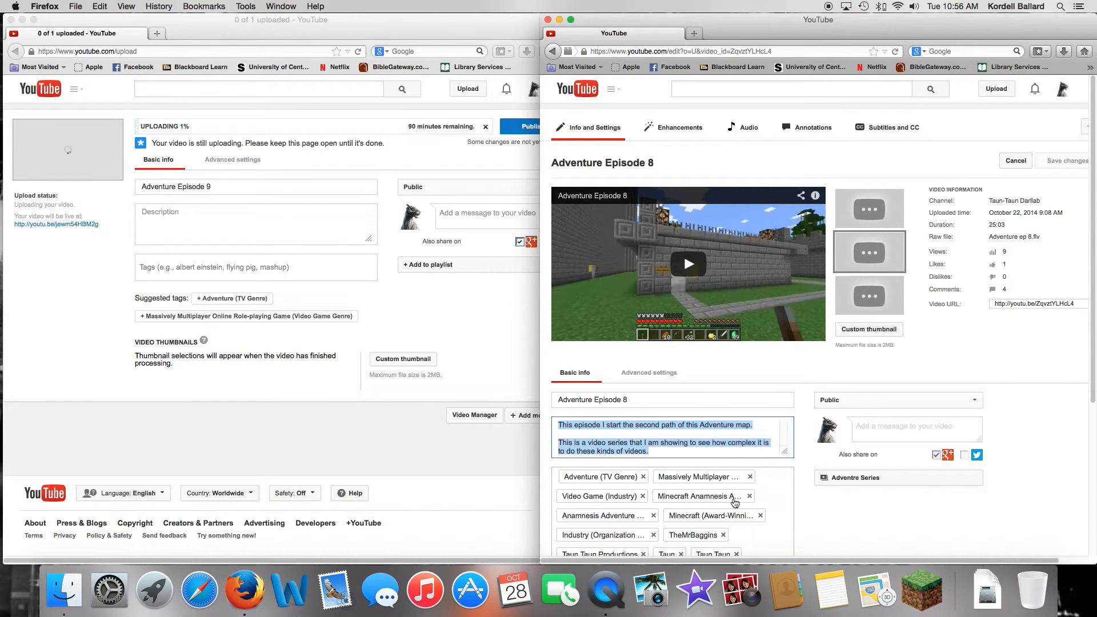
{"action": "key", "text": "super+c"}
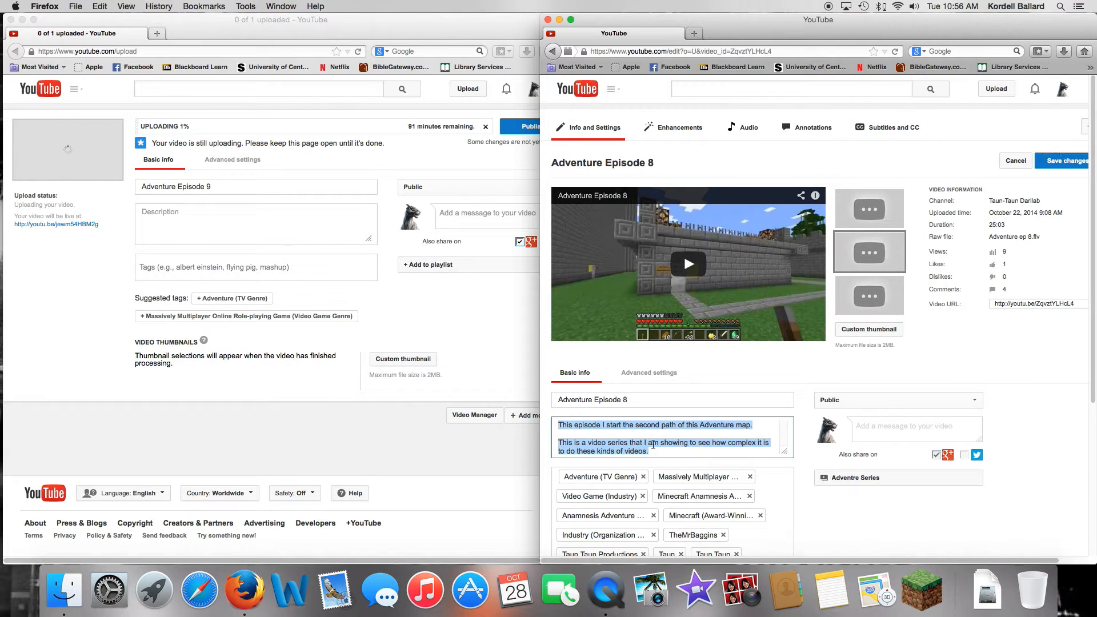
{"action": "left_click", "coordinate": [652, 444]}
{"action": "key", "text": "super+a"}
{"action": "left_click", "coordinate": [205, 227]}
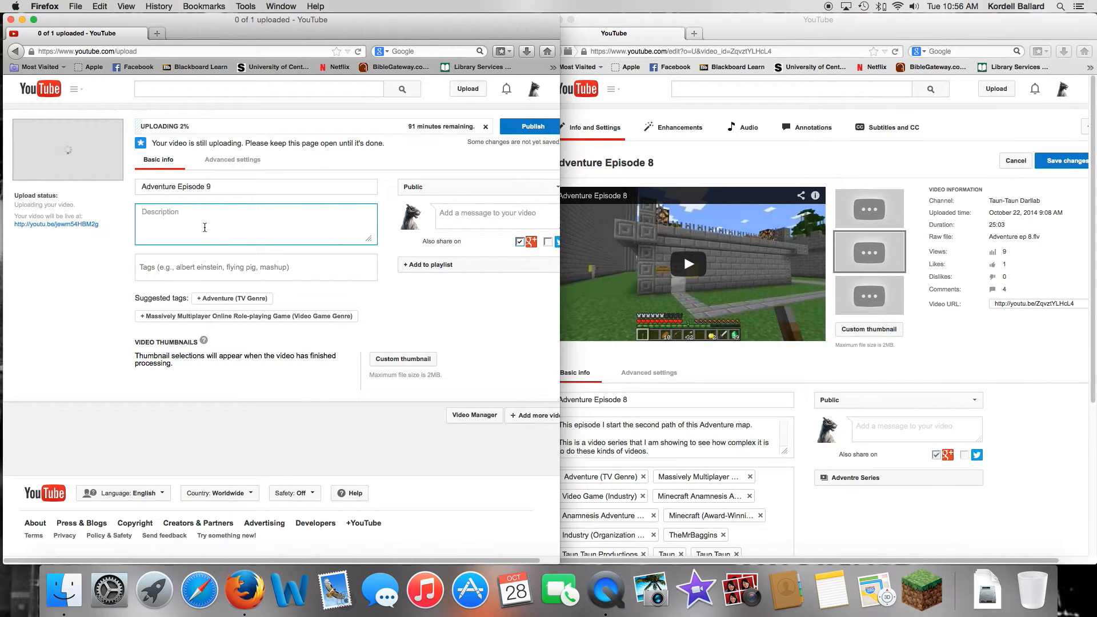
{"action": "key", "text": "super+v"}
{"action": "key", "text": "super+v"}
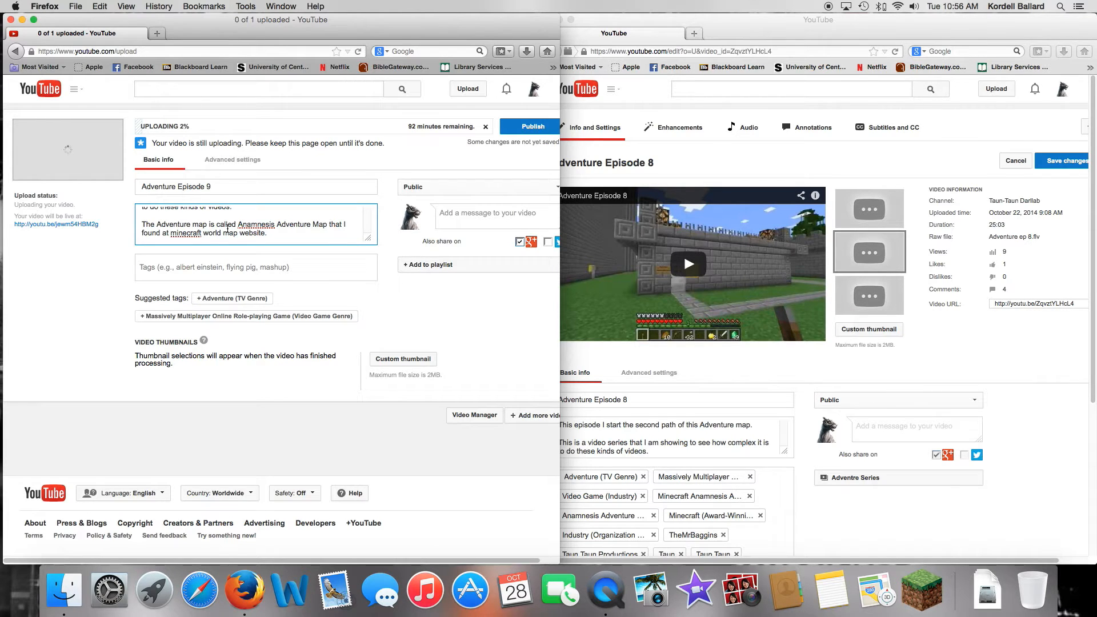
- Rewrite the first sentence of Episode 9's description as "This episode I find the hermits house and then chase through a Zombie maze."
{"action": "scroll", "coordinate": [227, 229], "scroll_direction": "down", "scroll_amount": 5}
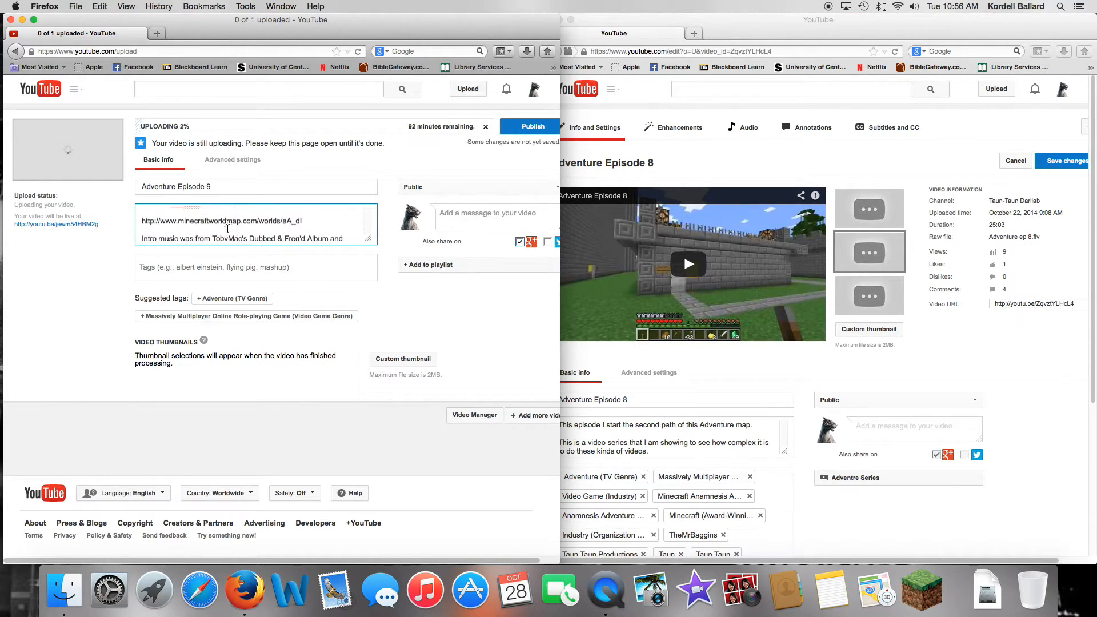
{"action": "scroll", "coordinate": [228, 228], "scroll_direction": "down", "scroll_amount": 1}
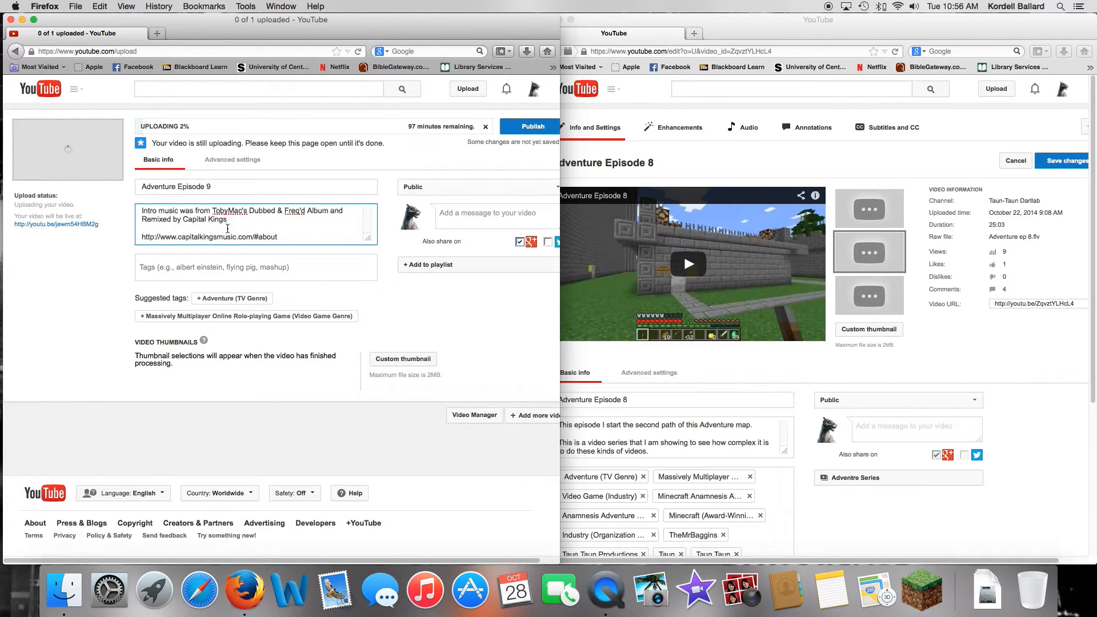
{"action": "scroll", "coordinate": [228, 228], "scroll_direction": "up", "scroll_amount": 4}
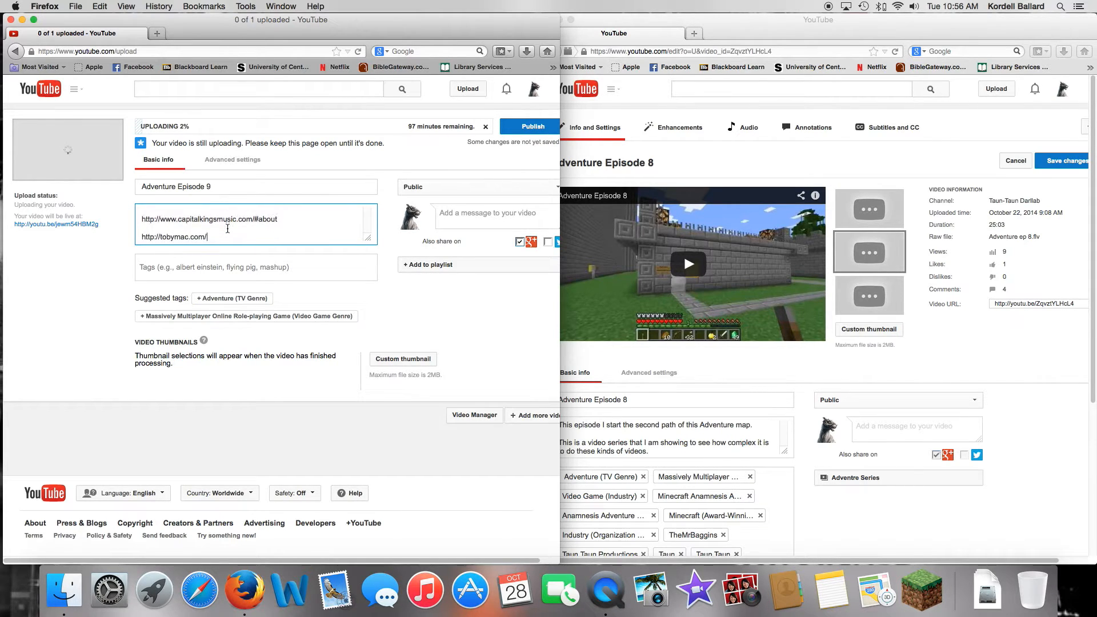
{"action": "scroll", "coordinate": [227, 229], "scroll_direction": "up", "scroll_amount": 3}
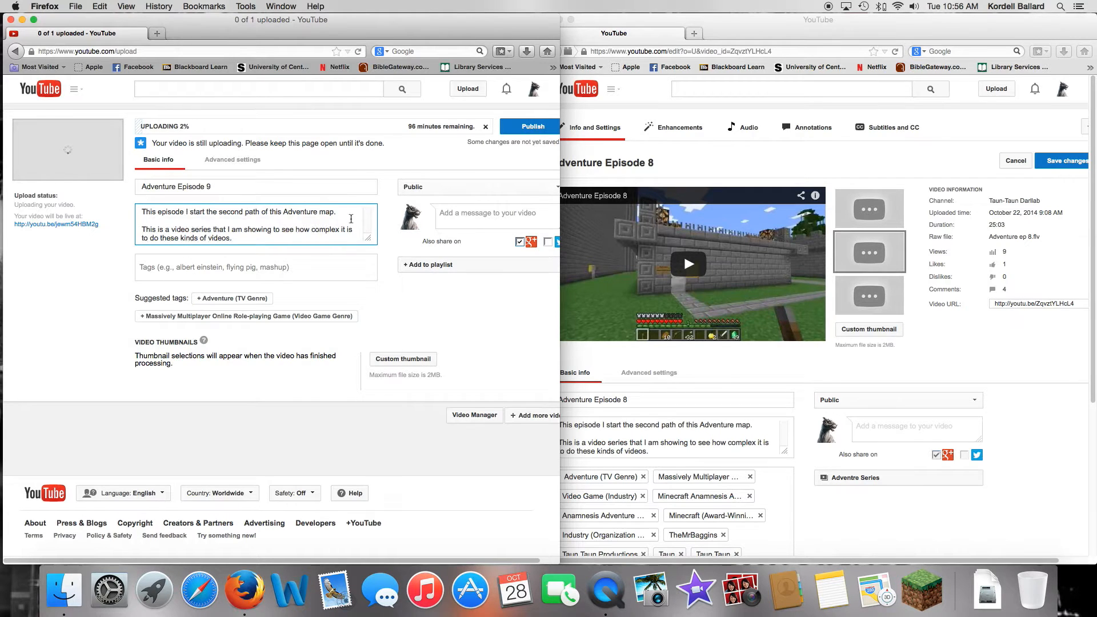
{"action": "left_click_drag", "start_coordinate": [338, 214], "coordinate": [186, 213]}
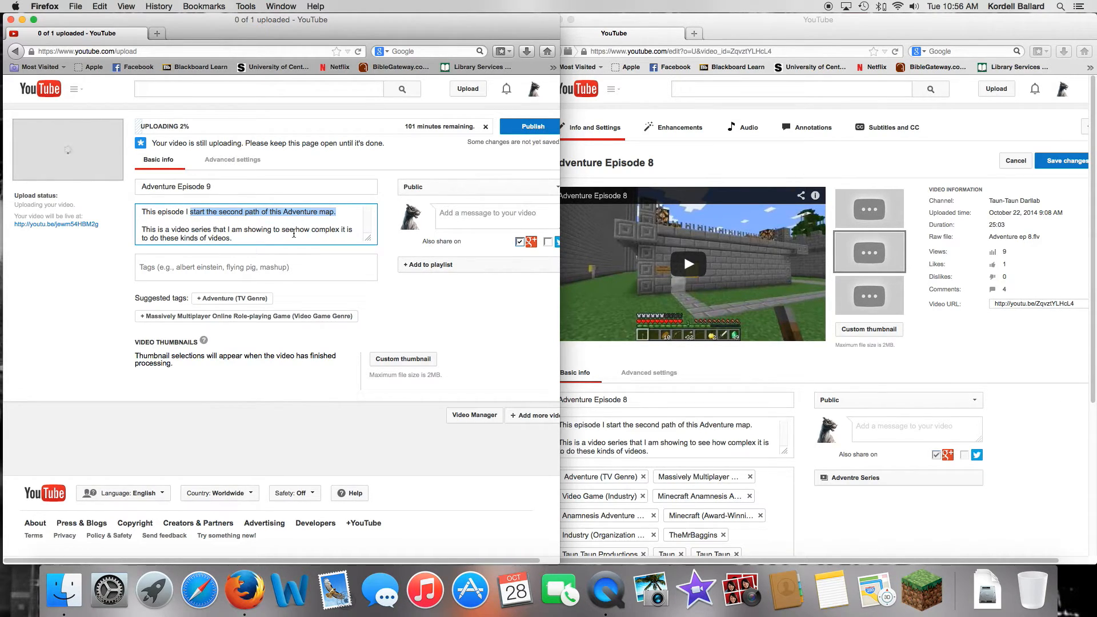
{"action": "key", "text": "BackSpace"}
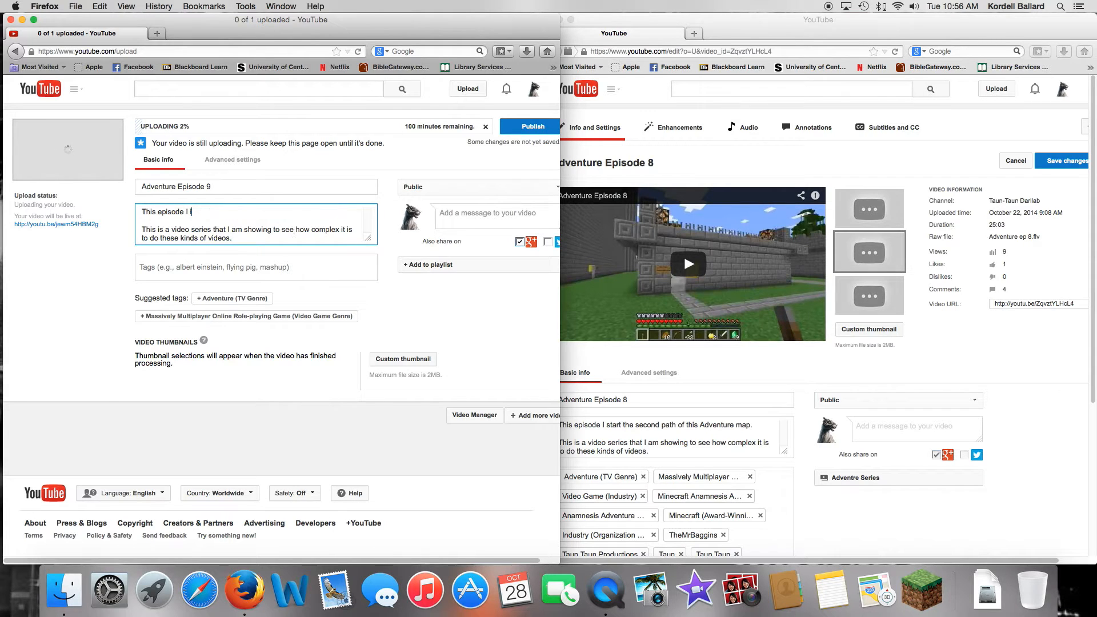
{"action": "type", "text": "find the hermits house and then chase through"}
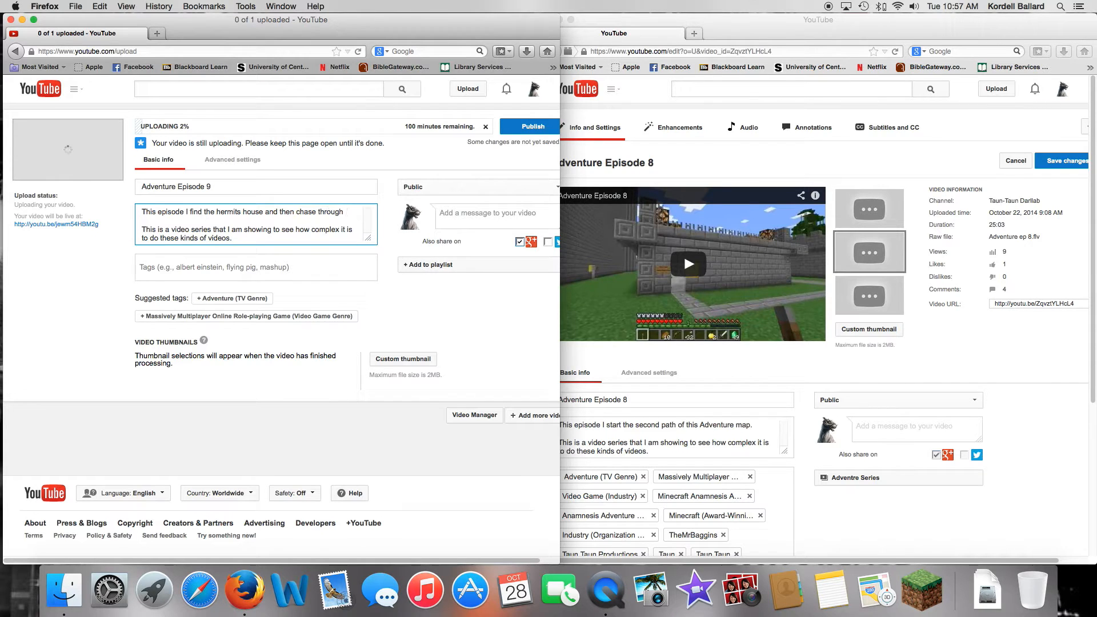
{"action": "type", "text": " a Zombi"}
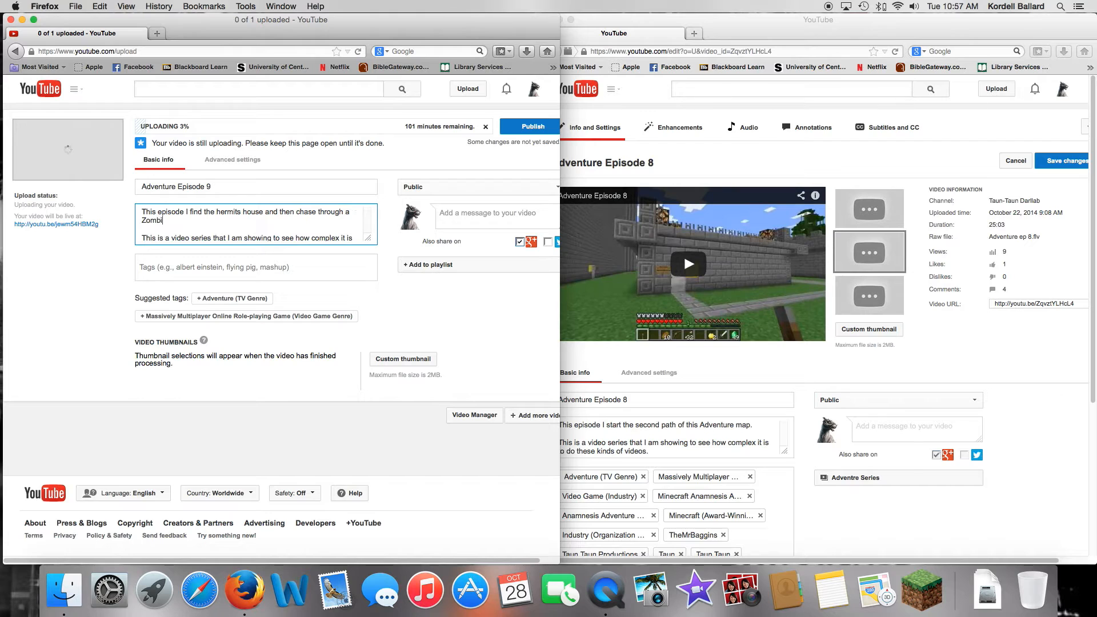
{"action": "type", "text": "e canly"}
{"action": "key", "text": "BackSpace"}
{"action": "key", "text": "BackSpace"}
{"action": "type", "text": "y"}
{"action": "key", "text": "BackSpace"}
{"action": "key", "text": "BackSpace"}
{"action": "key", "text": "BackSpace"}
{"action": "key", "text": "BackSpace"}
{"action": "type", "text": "maze"}
- Add the suggested tags Adventure (TV Genre) and Massively Multiplayer Online Role-playing Game to Episode 9, plus the custom tag "Mincraft Anamnesis Adventure"
{"action": "left_click", "coordinate": [246, 298]}
{"action": "left_click", "coordinate": [245, 314]}
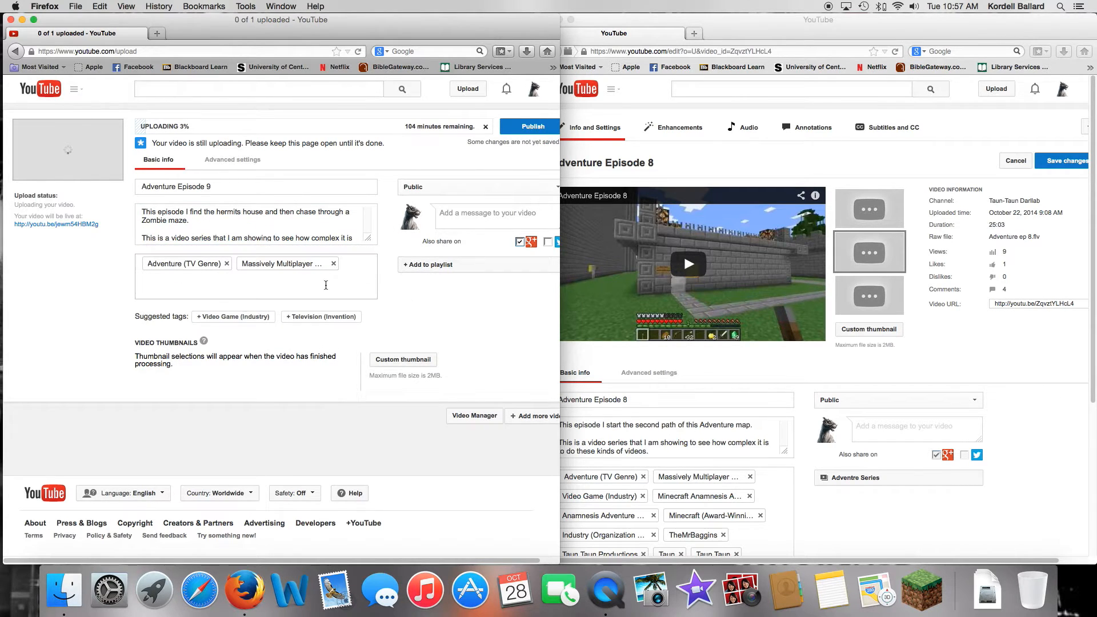
{"action": "scroll", "coordinate": [708, 341], "scroll_direction": "down", "scroll_amount": 3}
{"action": "scroll", "coordinate": [707, 344], "scroll_direction": "down", "scroll_amount": 3}
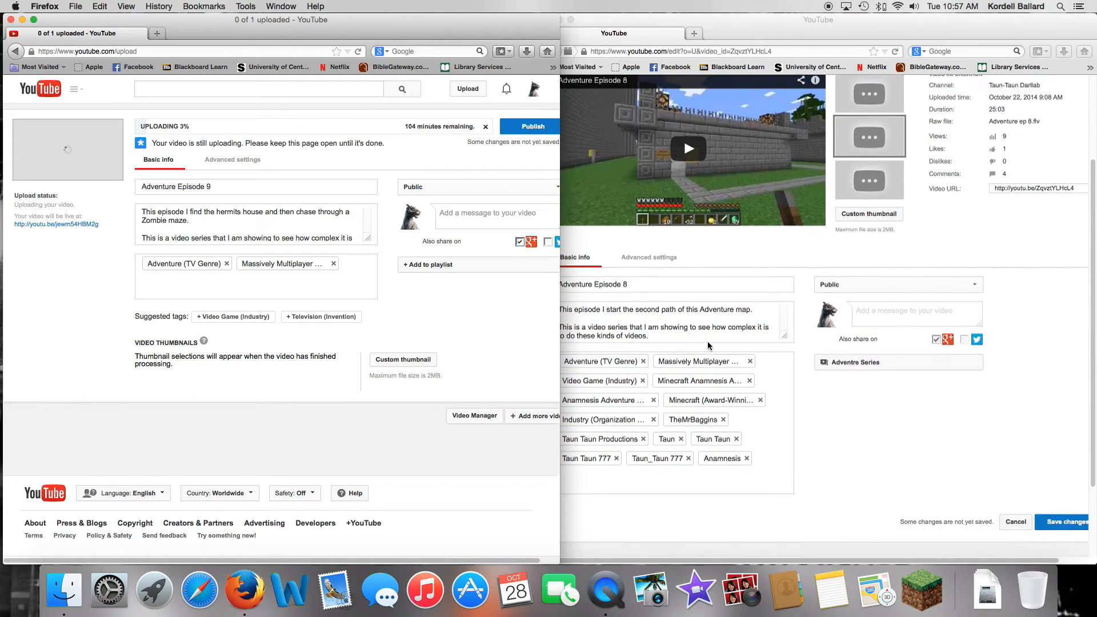
{"action": "left_click", "coordinate": [304, 282]}
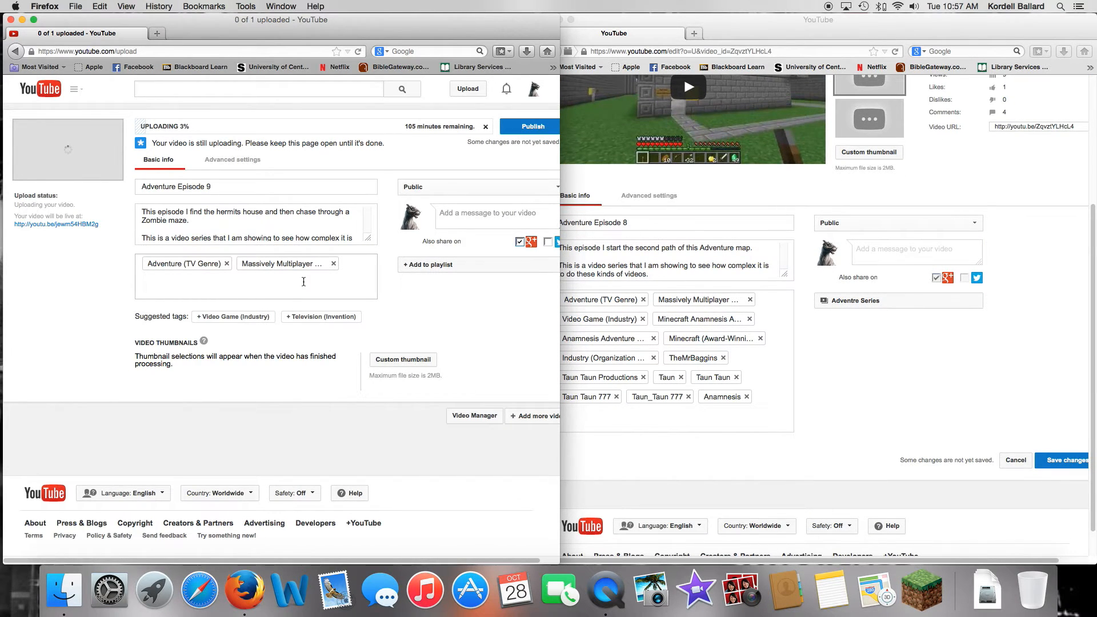
{"action": "type", "text": "Mincraf"}
{"action": "type", "text": "t Anamnesis"}
{"action": "type", "text": "Adventure,An"}
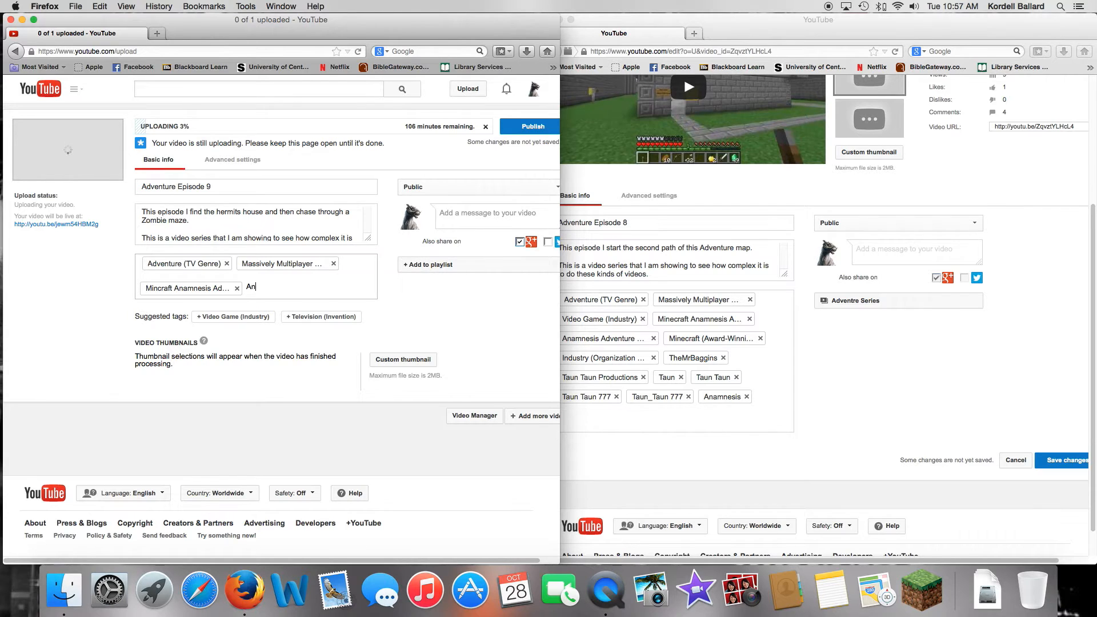
- Add "Anamnesis Adventure Map" and "Anamnesis" as tags for Episode 9
{"action": "type", "text": "amne"}
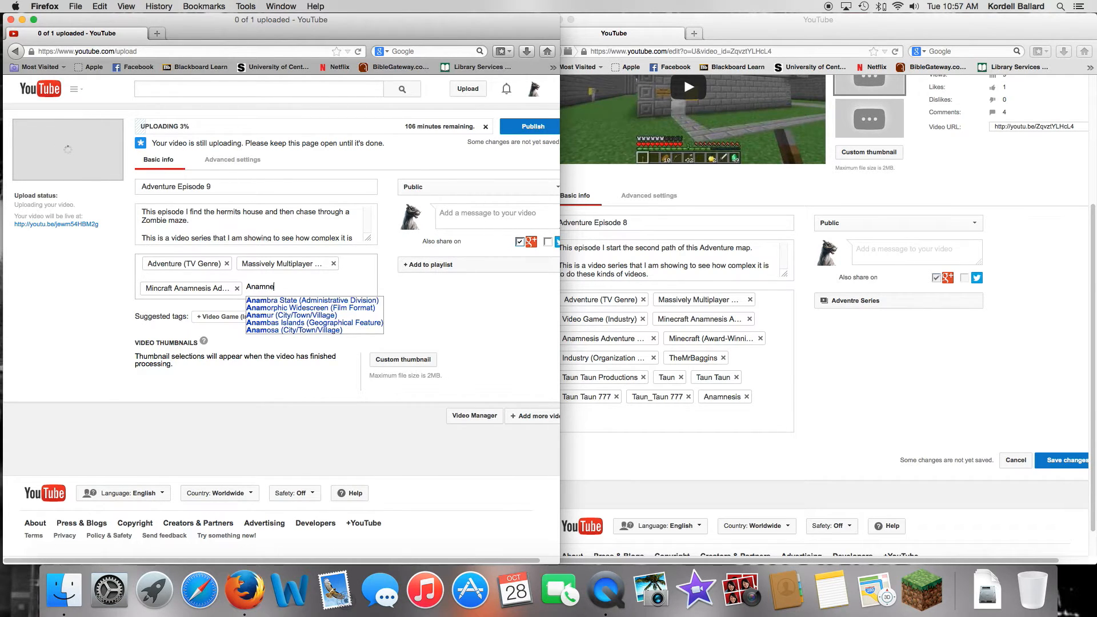
{"action": "type", "text": "sis Adven"}
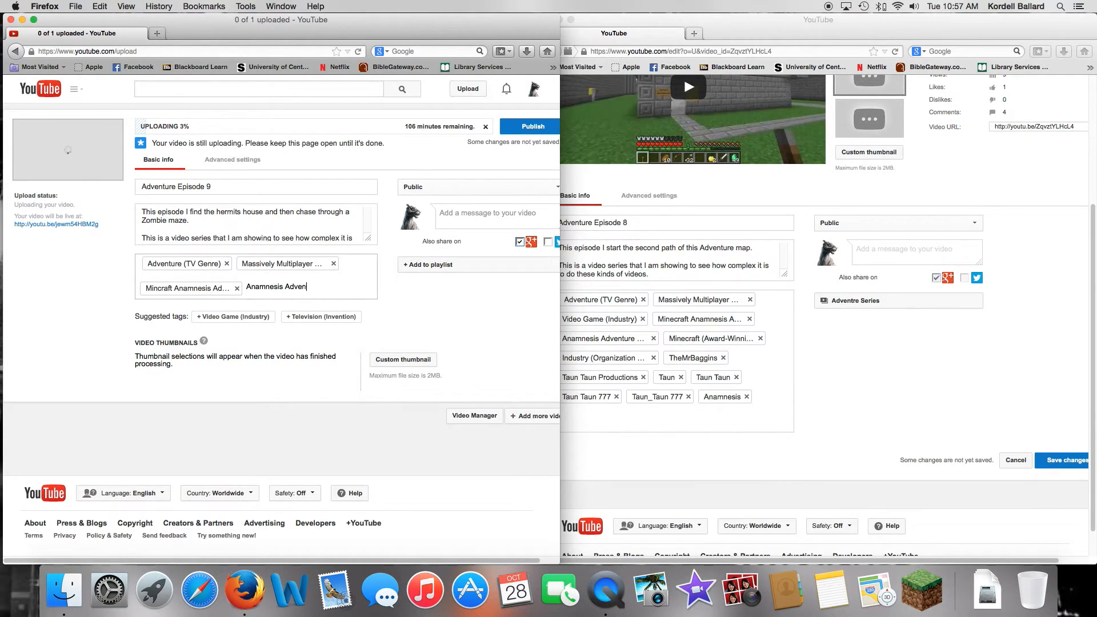
{"action": "type", "text": "ture Map"}
{"action": "key", "text": "Return"}
{"action": "type", "text": "Anamnesis"}
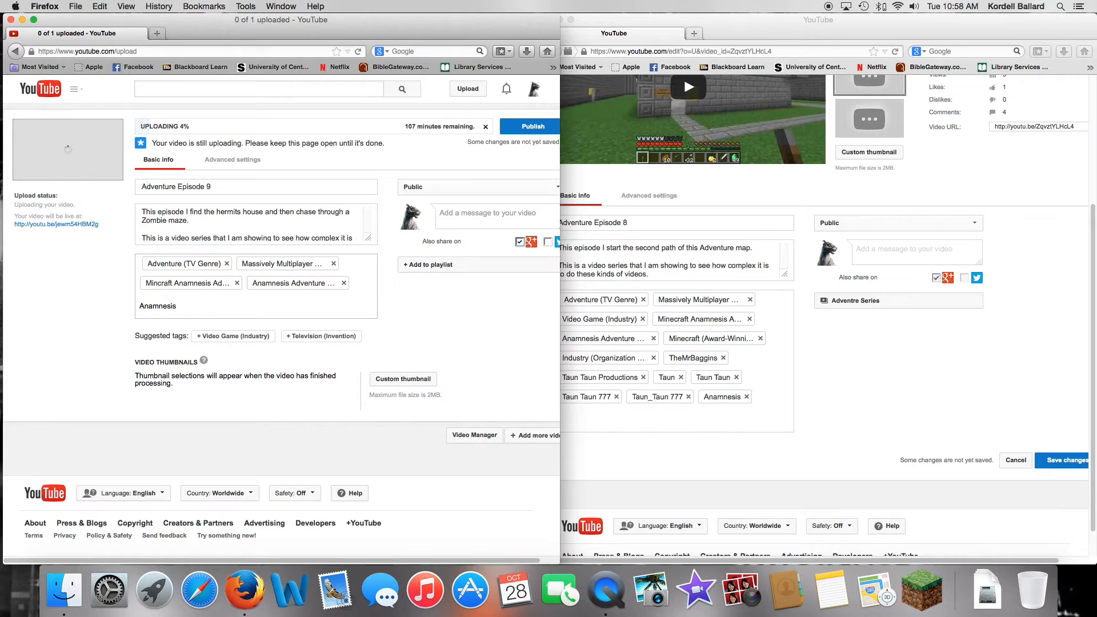
{"action": "key", "text": "Return"}
- Add three more Episode 9 tags: "Adventure Map", "Adventure" and "Map"
{"action": "type", "text": "Ad"}
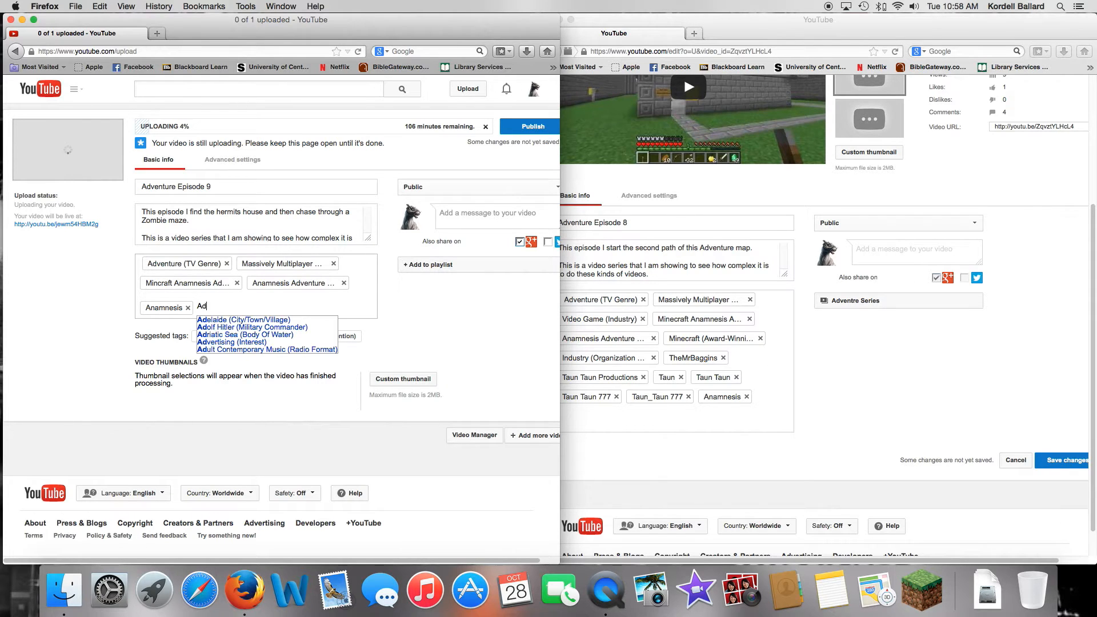
{"action": "type", "text": "vent"}
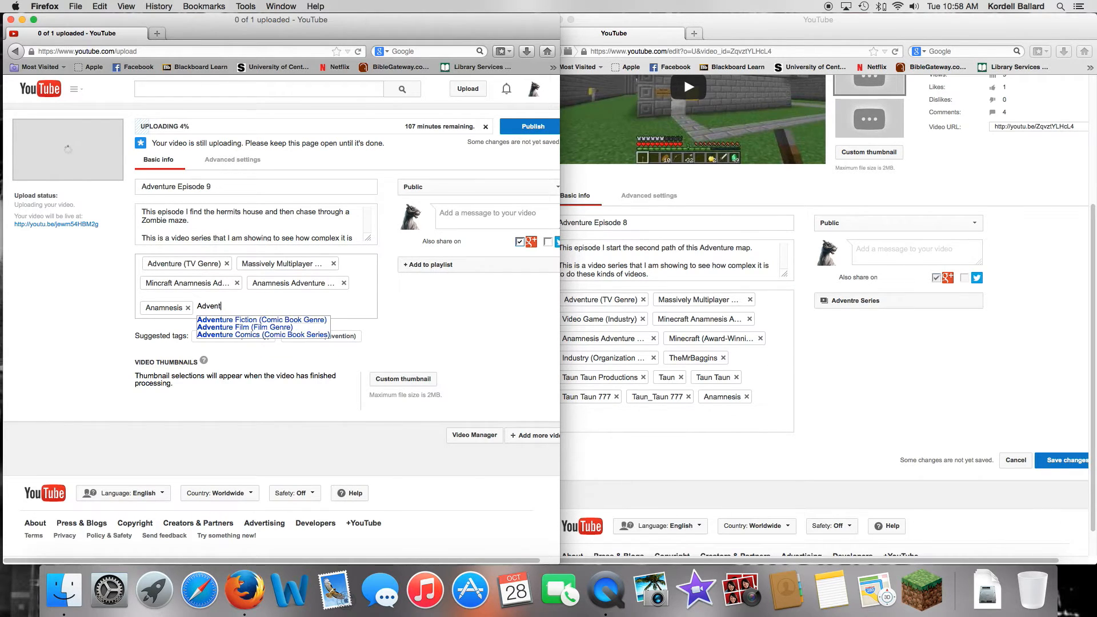
{"action": "type", "text": "ure Map"}
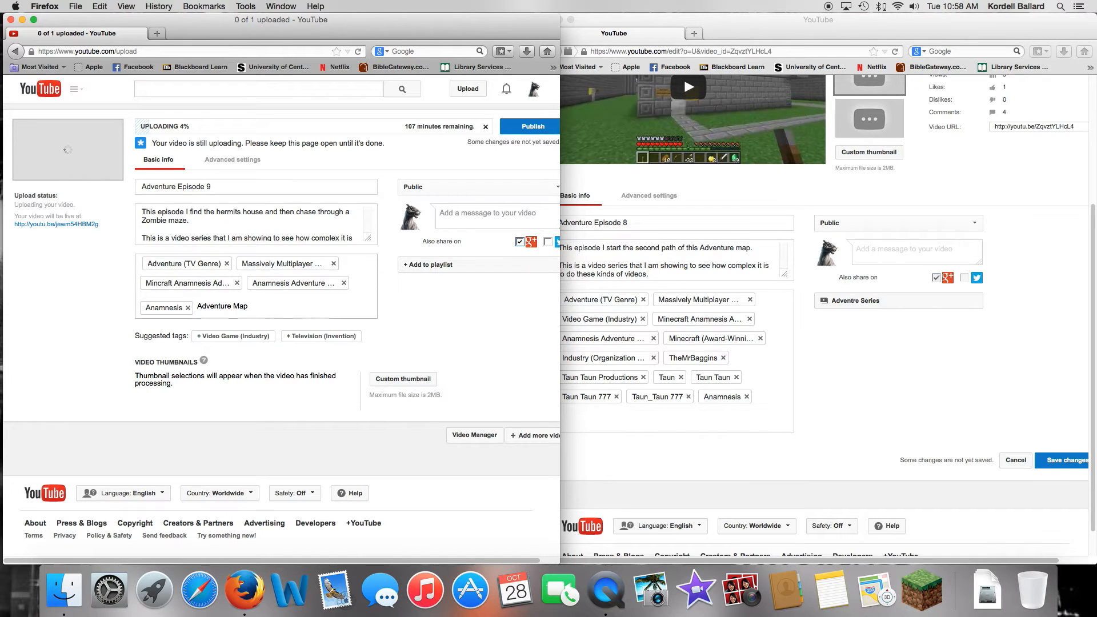
{"action": "key", "text": "Return"}
{"action": "type", "text": "Advenr"}
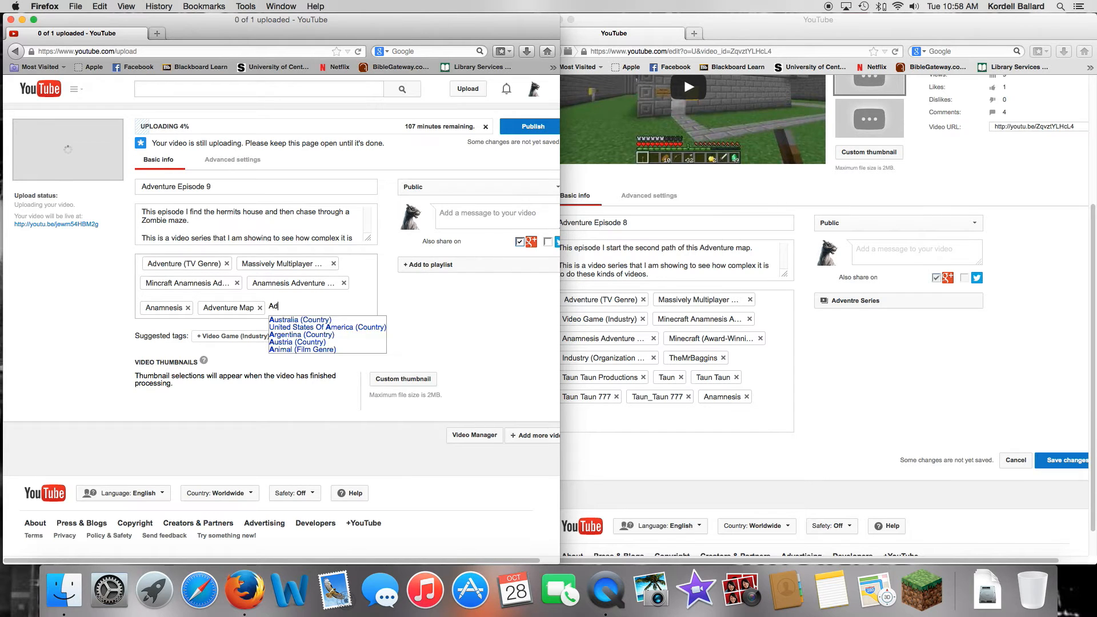
{"action": "key", "text": "BackSpace"}
{"action": "key", "text": "BackSpace"}
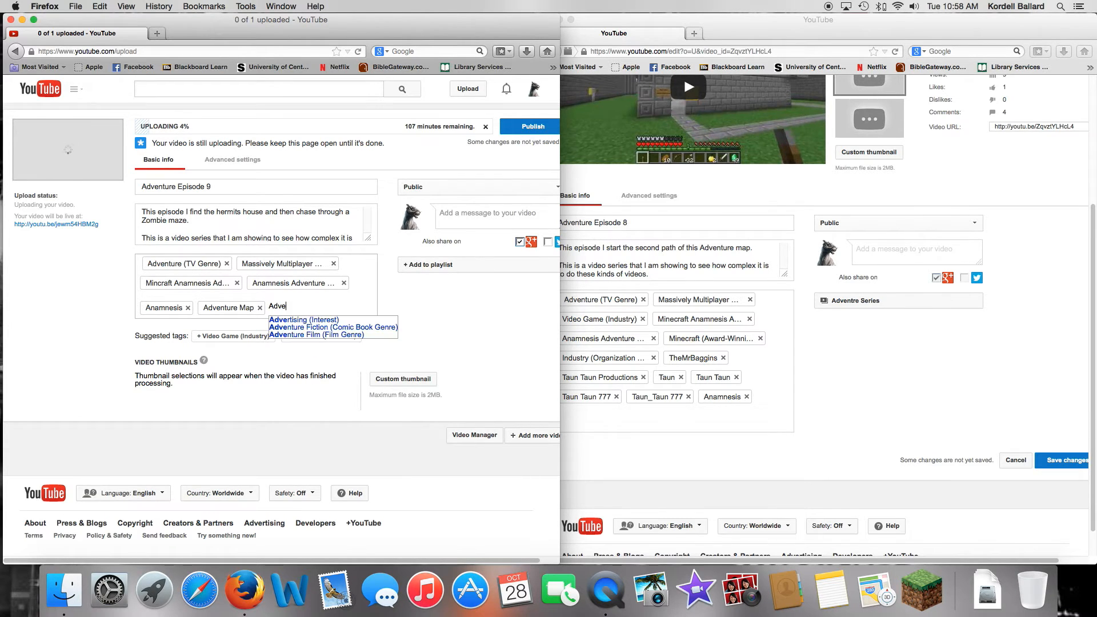
{"action": "type", "text": "nture"}
{"action": "key", "text": "Return"}
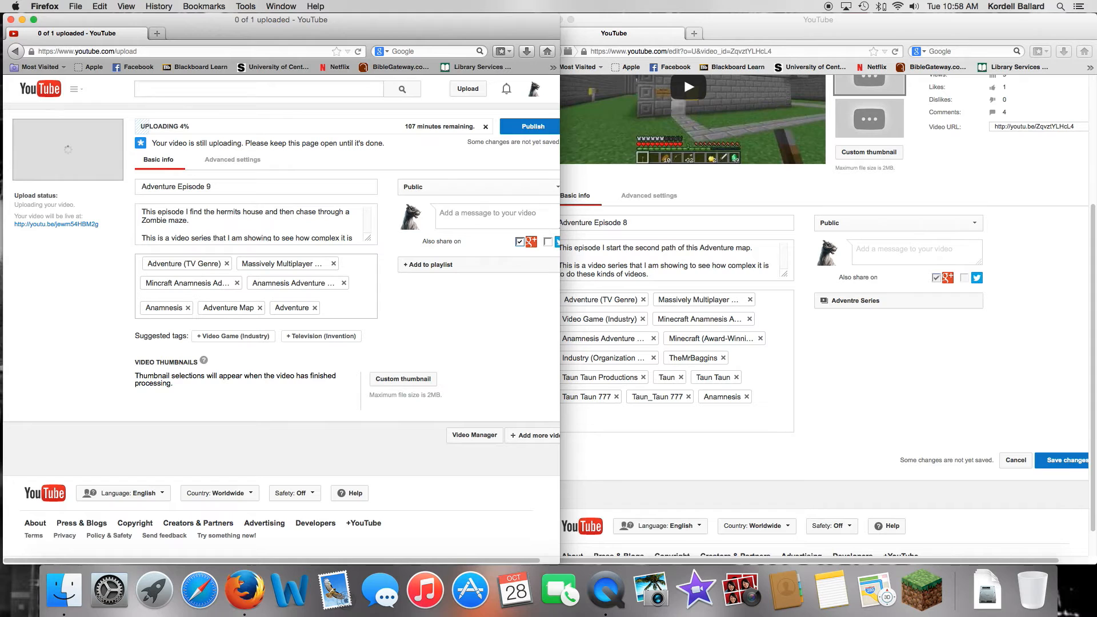
{"action": "type", "text": "Map"}
{"action": "key", "text": "Return"}
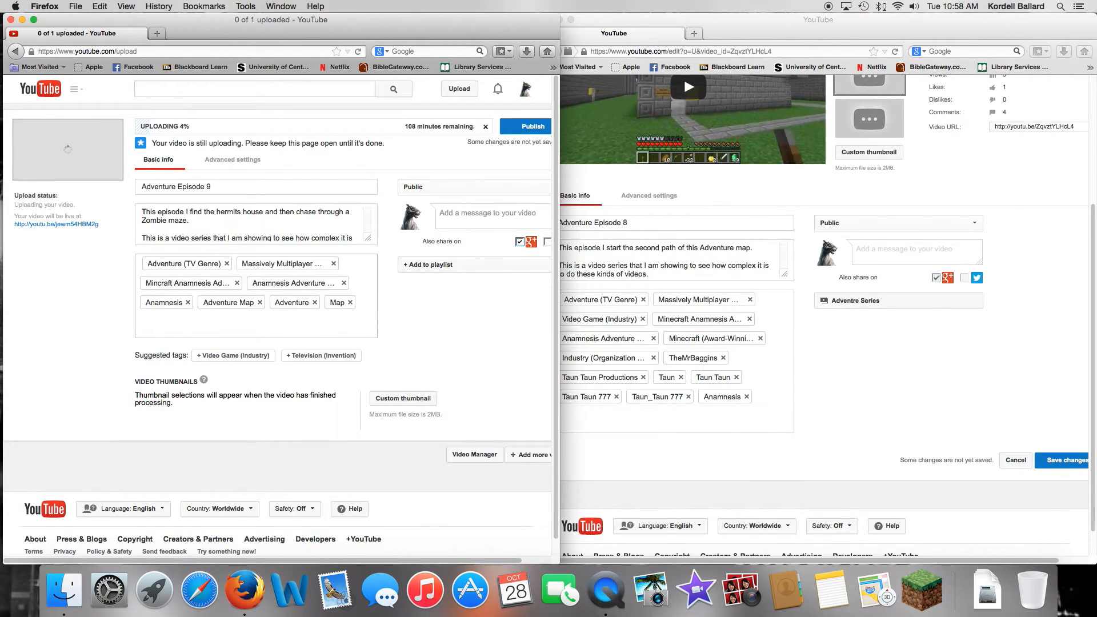
- Add the tag "Mincraft" and the suggested tag Video Game (Industry) to Episode 9
{"action": "type", "text": "Mincraft"}
{"action": "key", "text": "Return"}
{"action": "left_click", "coordinate": [233, 355]}
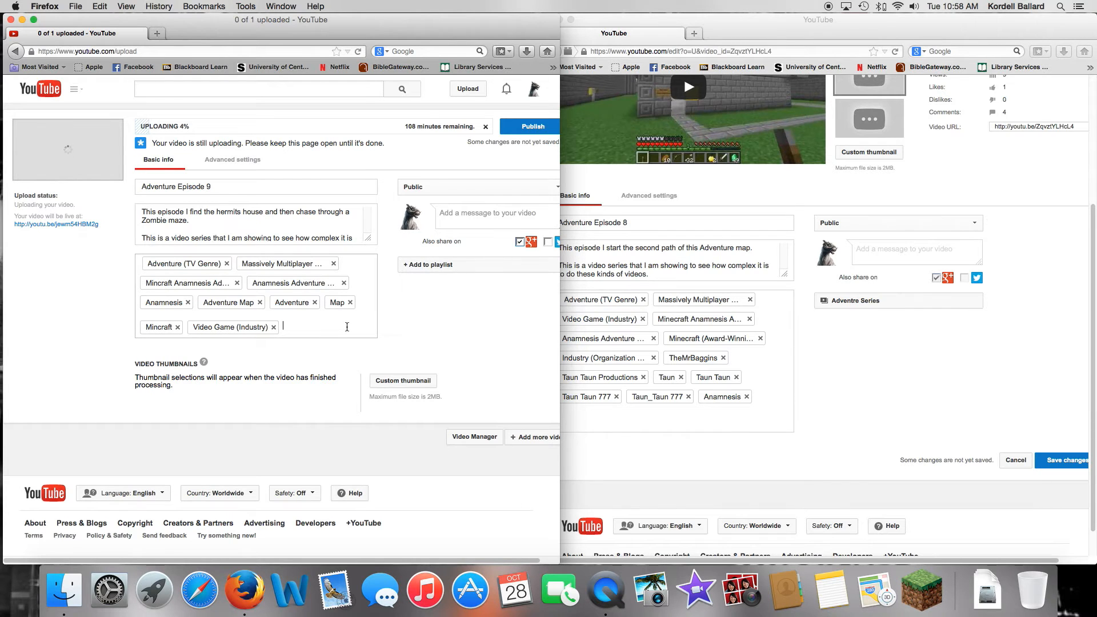
- Add the tag "TheMrBaggins" to Episode 9, matching the one used on Episode 8
{"action": "type", "text": "T"}
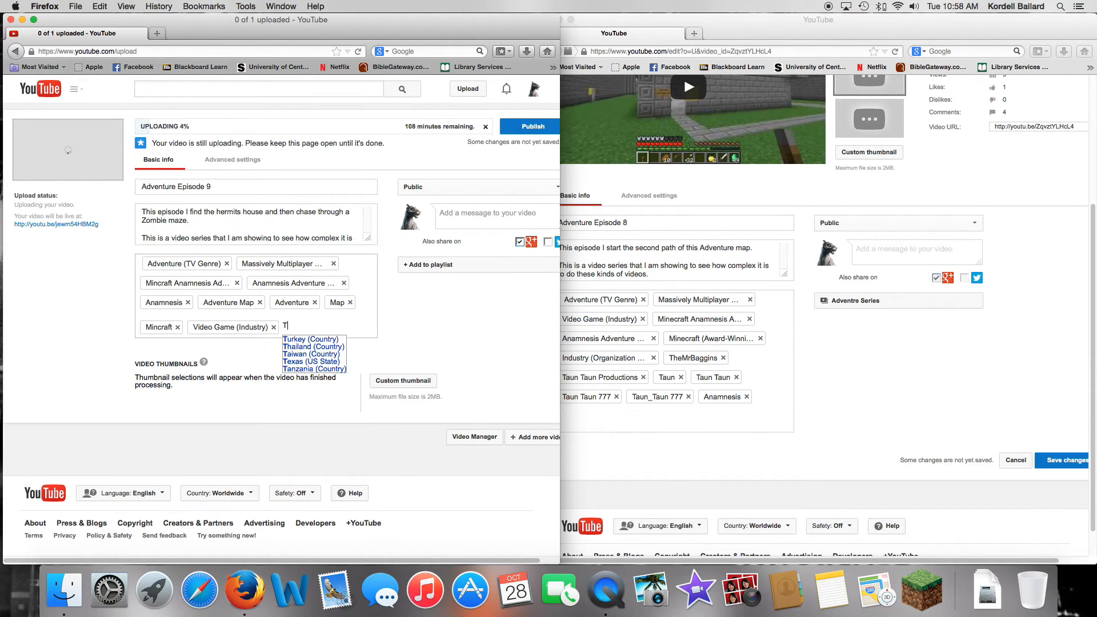
{"action": "type", "text": "heM"}
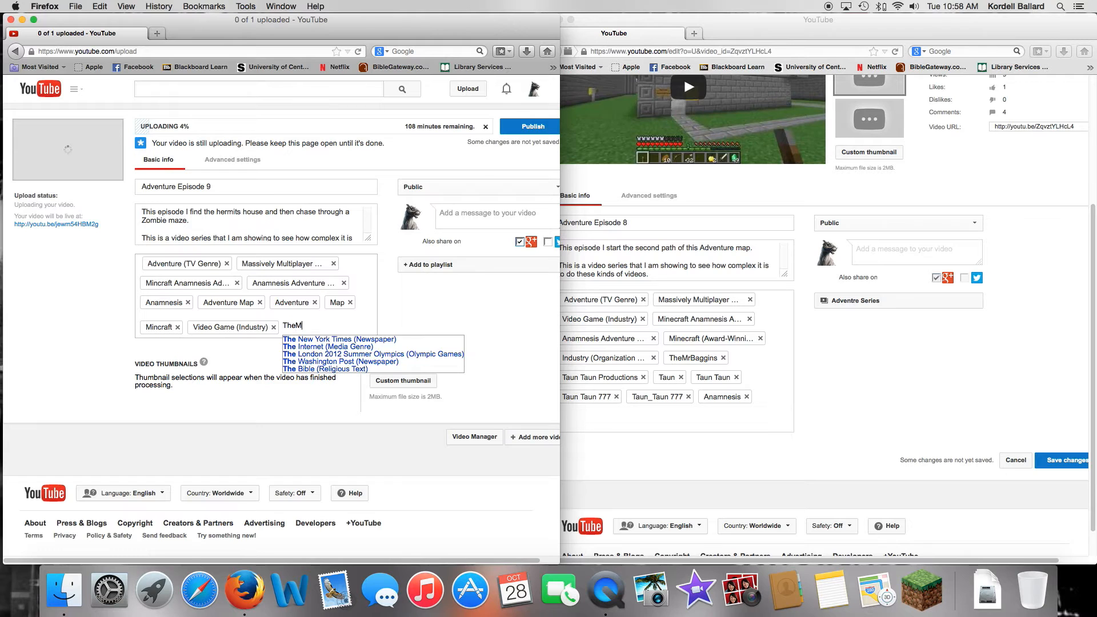
{"action": "type", "text": "rBggins"}
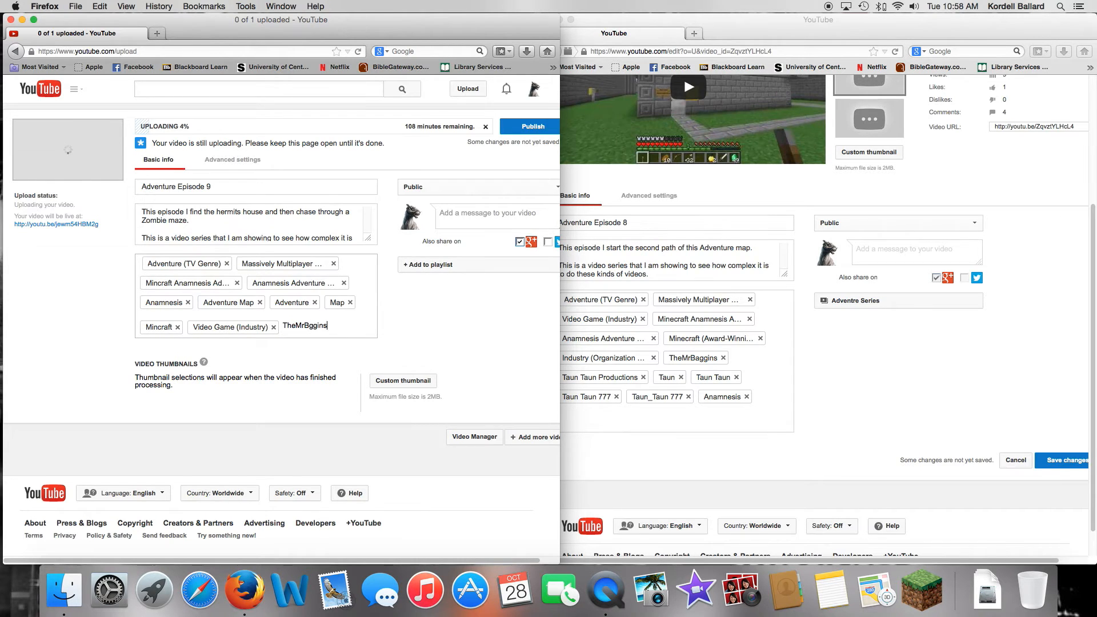
{"action": "key", "text": "BackSpace"}
{"action": "key", "text": "BackSpace"}
{"action": "key", "text": "BackSpace"}
{"action": "key", "text": "BackSpace"}
{"action": "key", "text": "BackSpace"}
{"action": "type", "text": "aggins"}
{"action": "key", "text": "Return"}
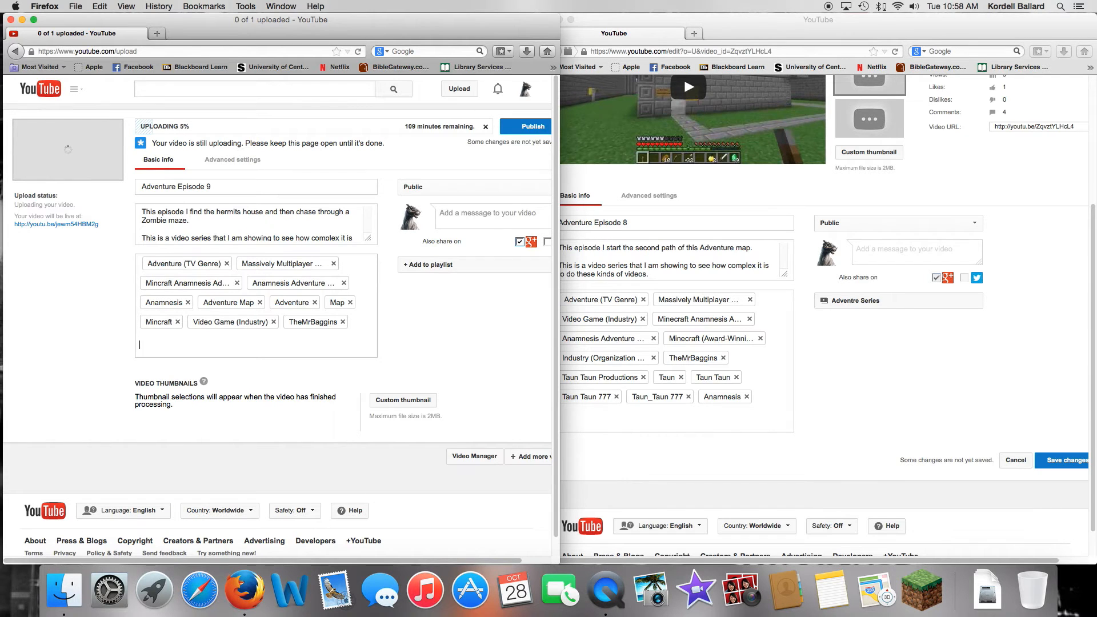
- Add the tag "Taun Taun Productions" to Episode 9
{"action": "type", "text": "Tuan"}
{"action": "key", "text": "BackSpace"}
{"action": "key", "text": "BackSpace"}
{"action": "key", "text": "BackSpace"}
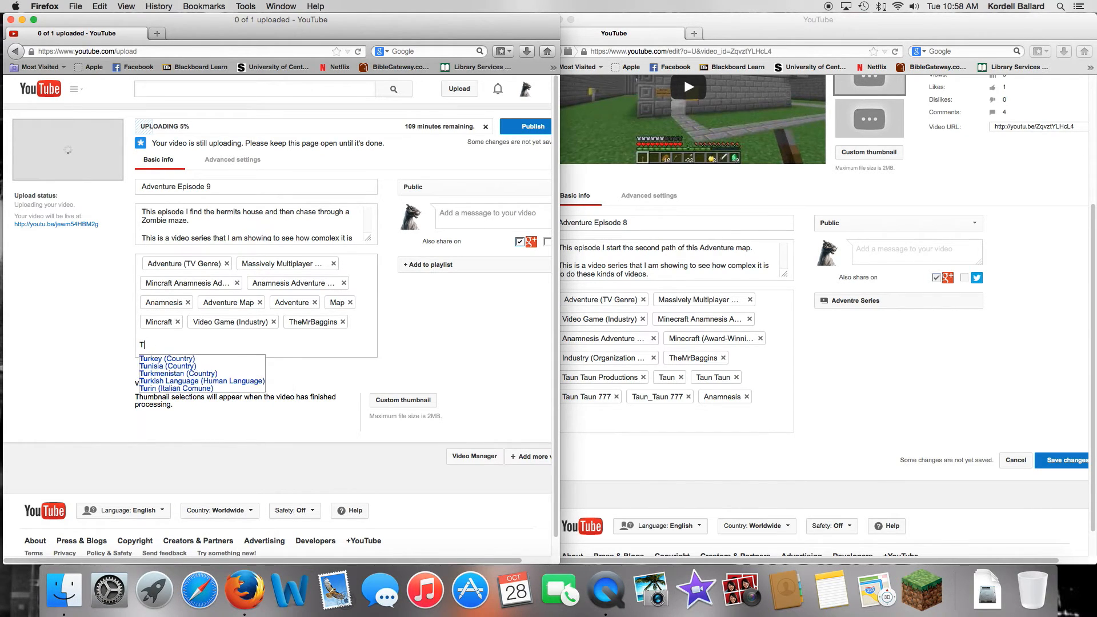
{"action": "type", "text": "aun"}
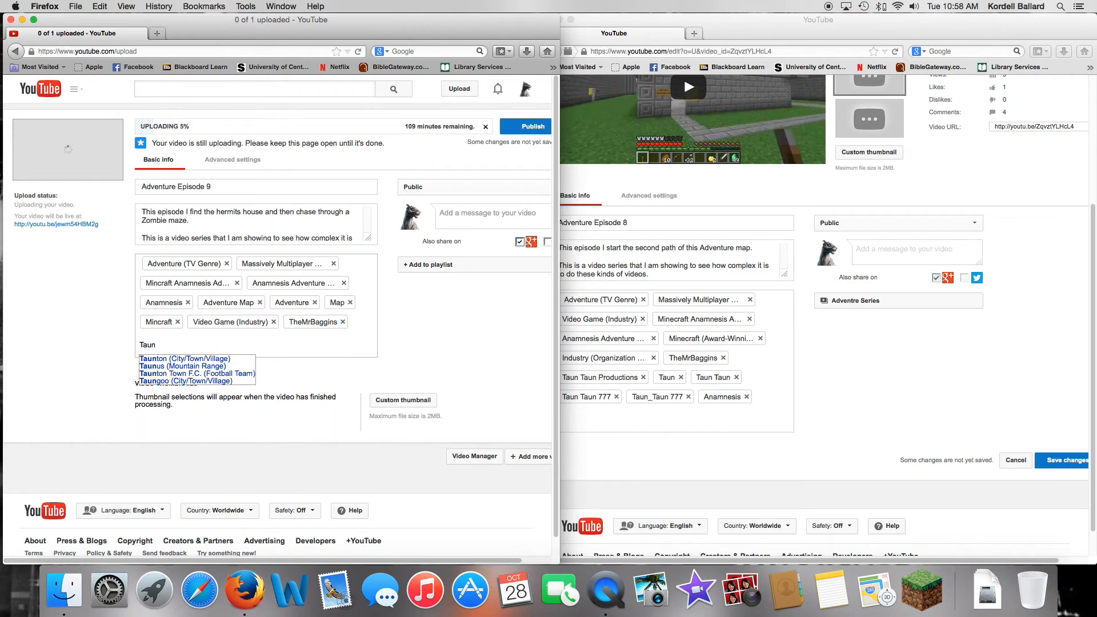
{"action": "type", "text": " Taun"}
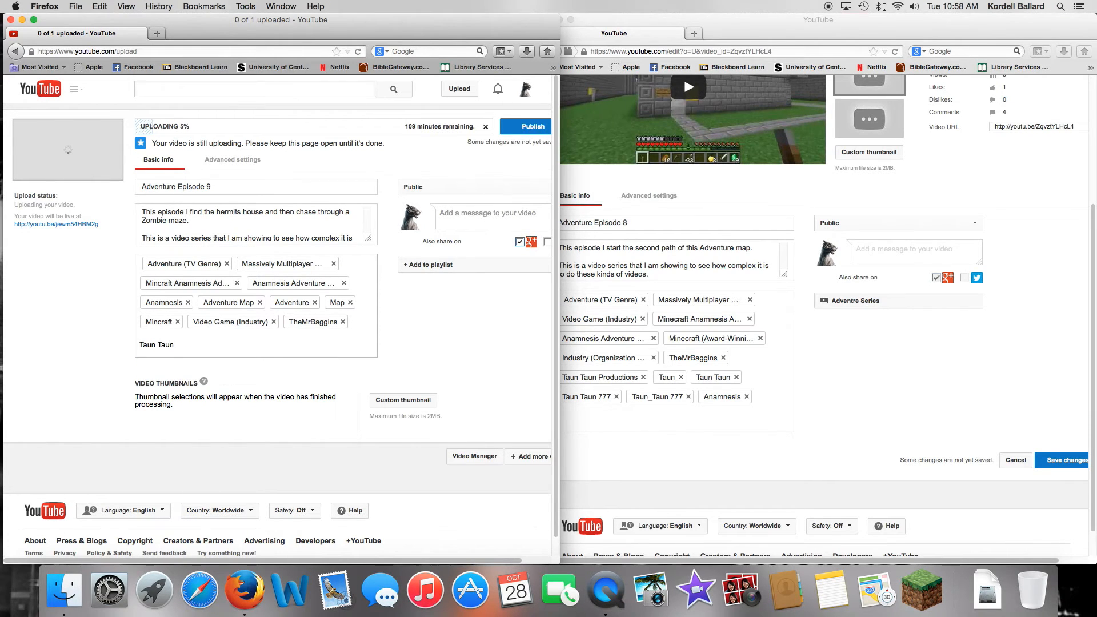
{"action": "type", "text": " Productions"}
{"action": "key", "text": "Return"}
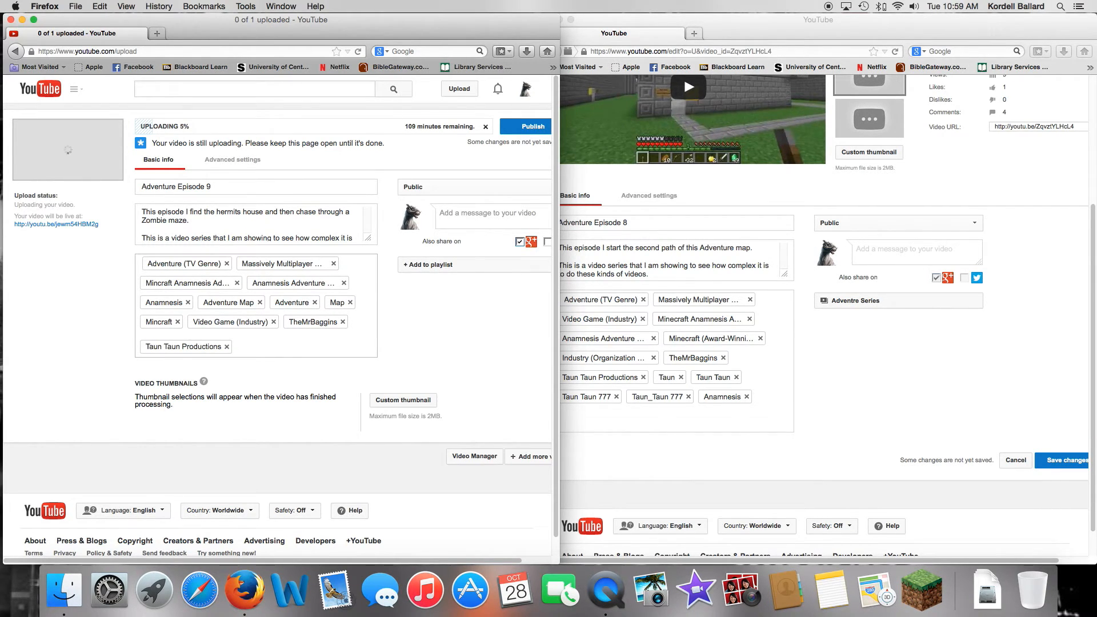
- Add the tags "Taun" and "Taun Taun" to Episode 9
{"action": "type", "text": "Taun"}
{"action": "key", "text": "Return"}
{"action": "type", "text": "Taun Taun"}
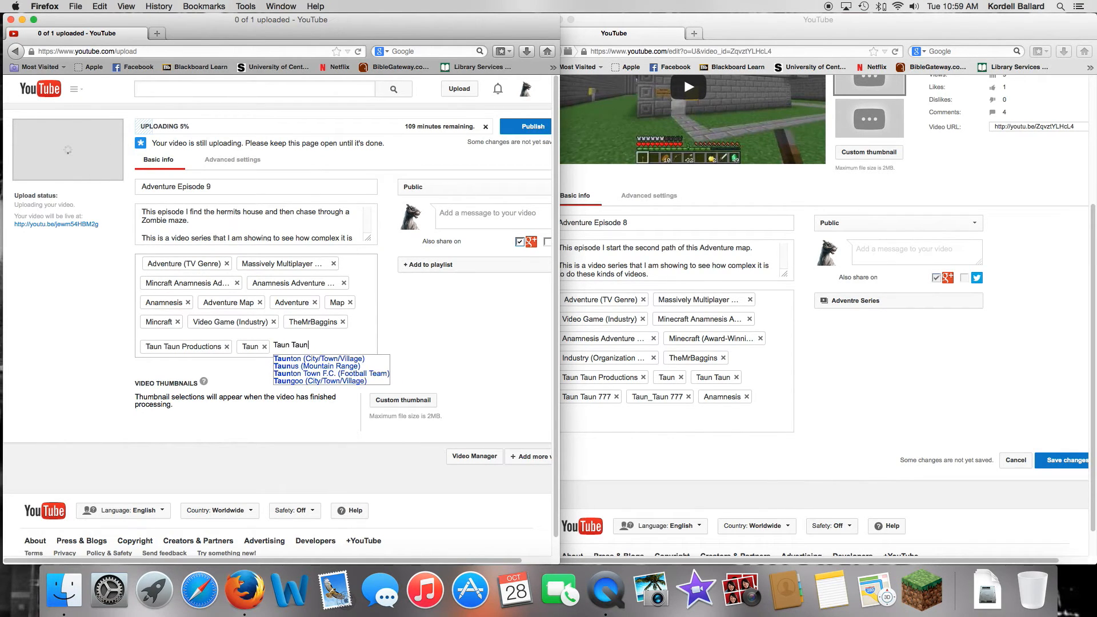
{"action": "key", "text": "Return"}
- Add the underscore tag variants "Taun_Taun777" and "Taun_Taun 777" to Episode 9
{"action": "type", "text": "Tau"}
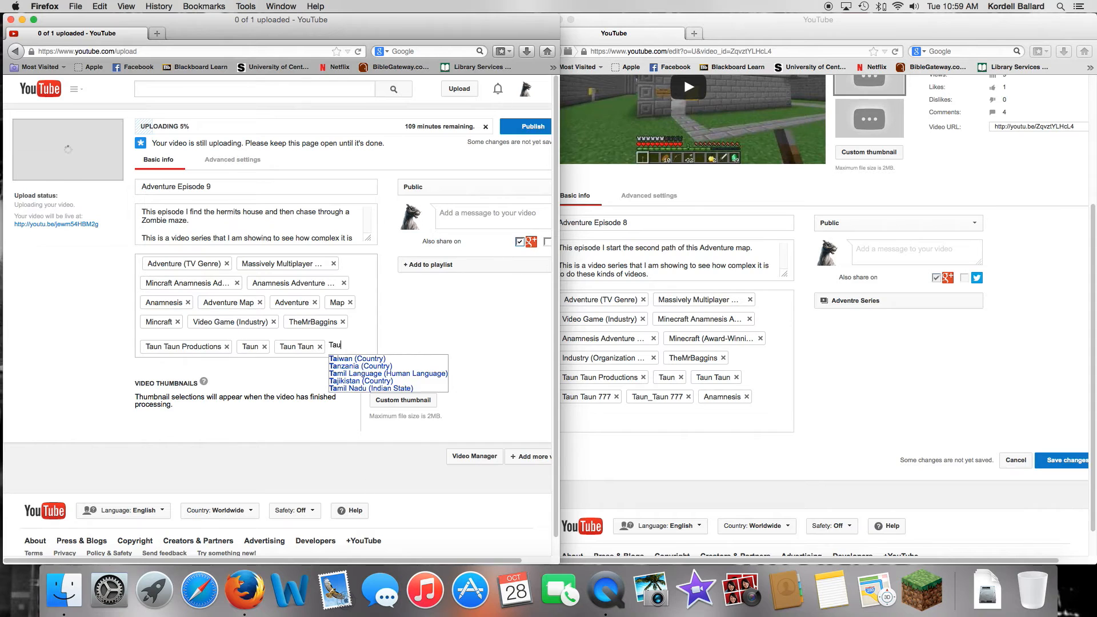
{"action": "type", "text": "n_"}
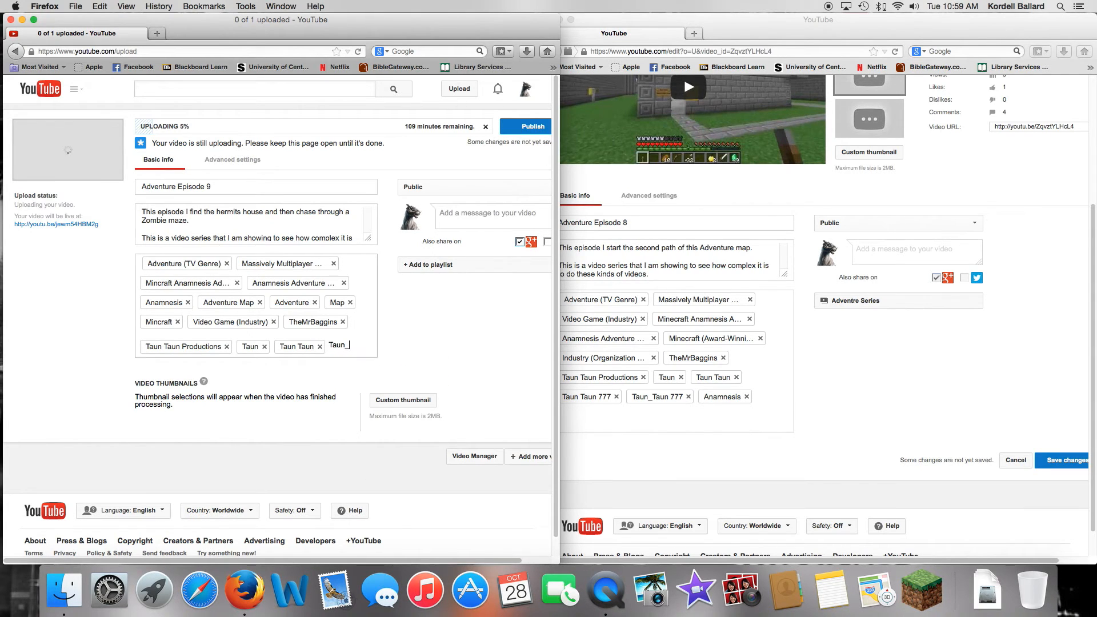
{"action": "type", "text": "Taun777"}
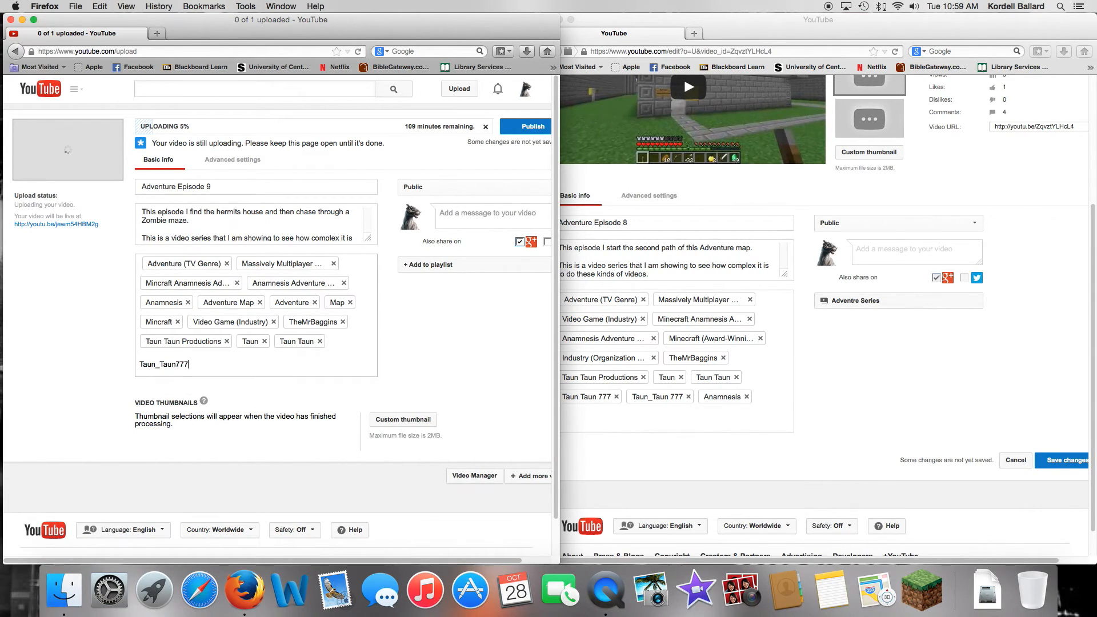
{"action": "key", "text": "Return"}
{"action": "type", "text": "Tau"}
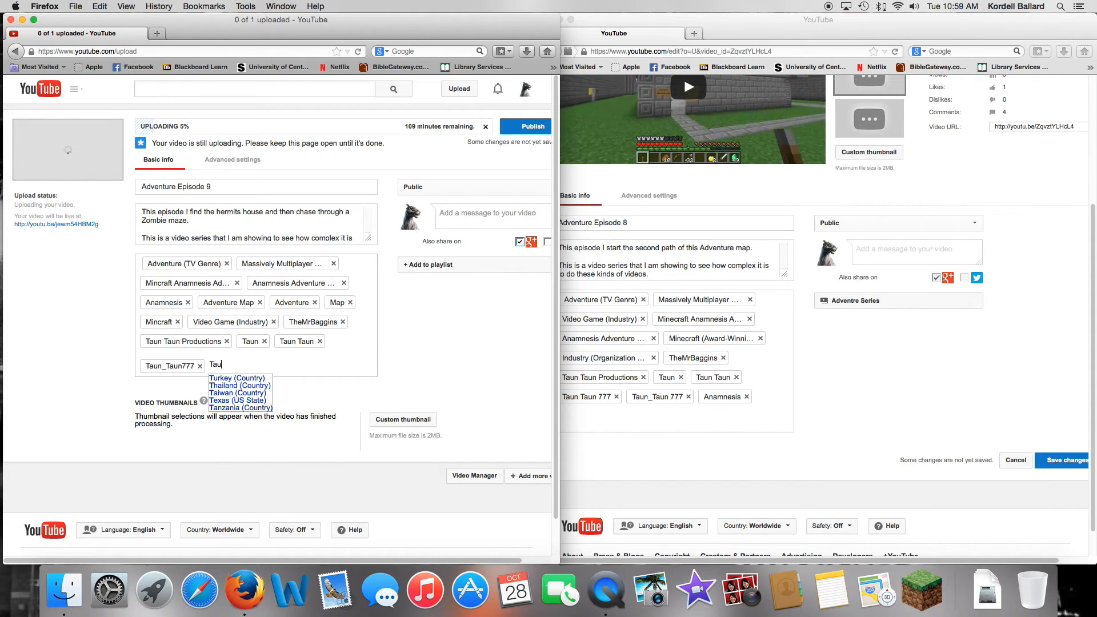
{"action": "type", "text": "n_TA"}
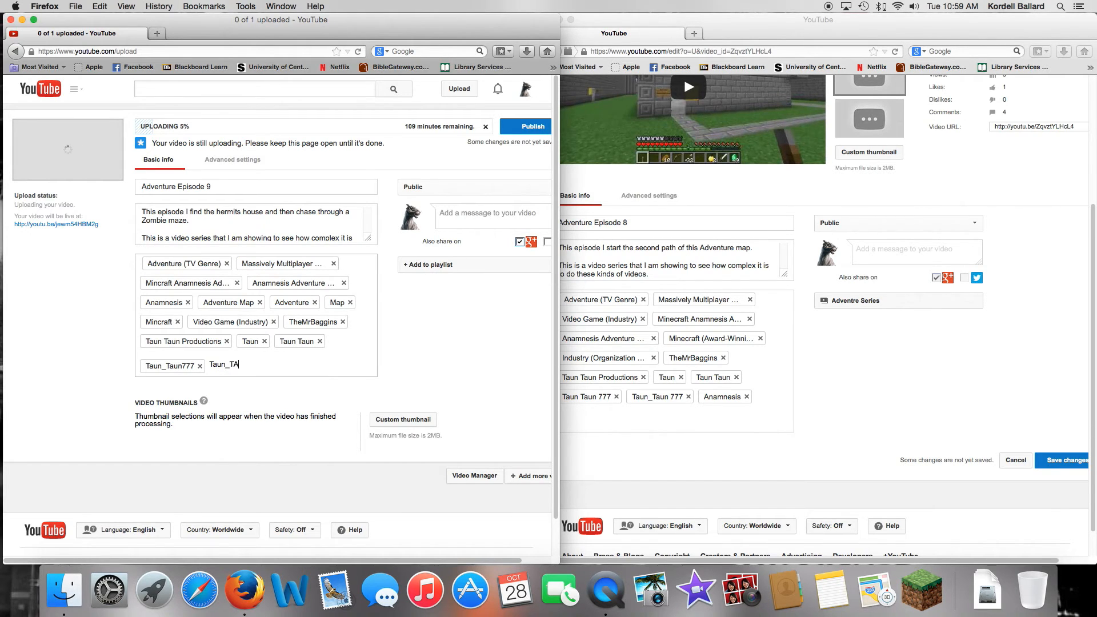
{"action": "key", "text": "BackSpace"}
{"action": "type", "text": "aun 777"}
{"action": "key", "text": "Return"}
- Add the tags "Taun Taun777" and "Taun Taun 777" to Episode 9
{"action": "type", "text": "Tau"}
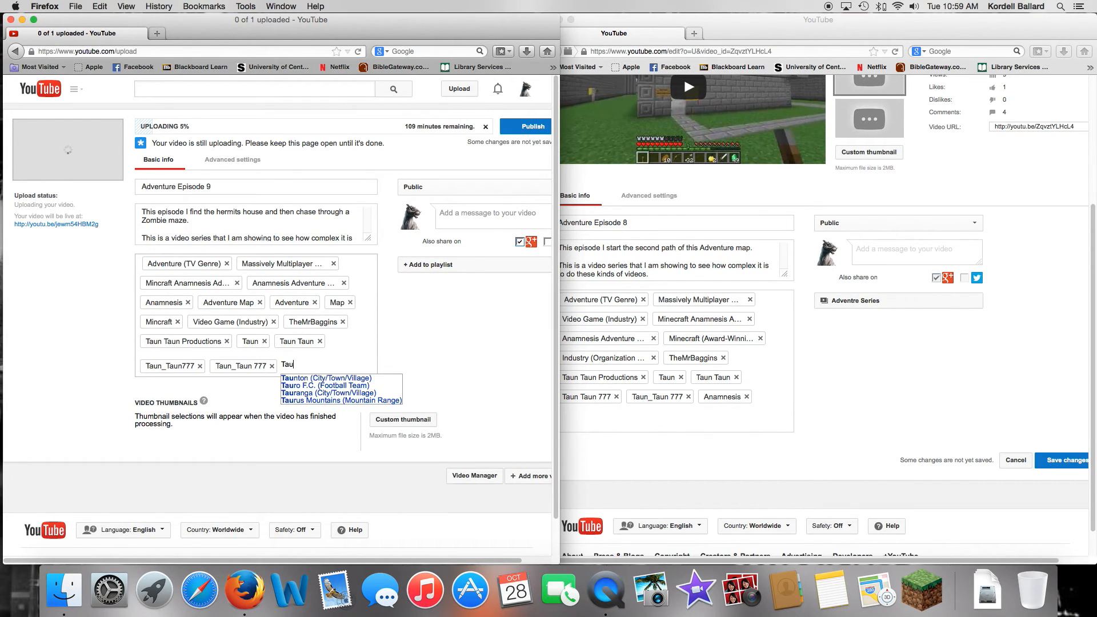
{"action": "type", "text": "n Taun"}
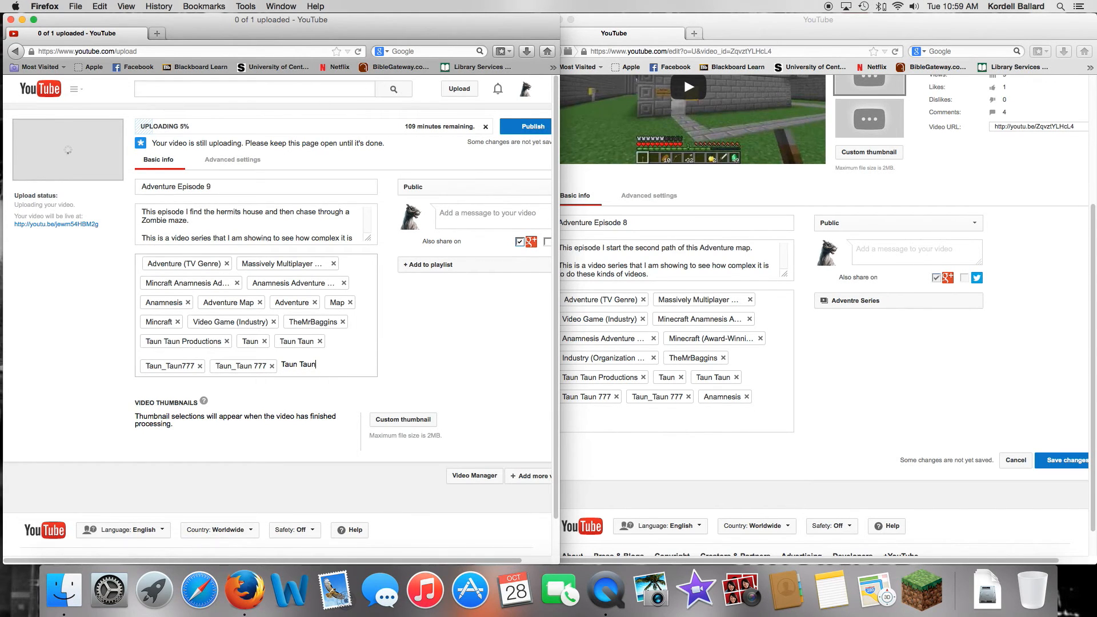
{"action": "type", "text": "777"}
{"action": "key", "text": "Return"}
{"action": "type", "text": "Tau"}
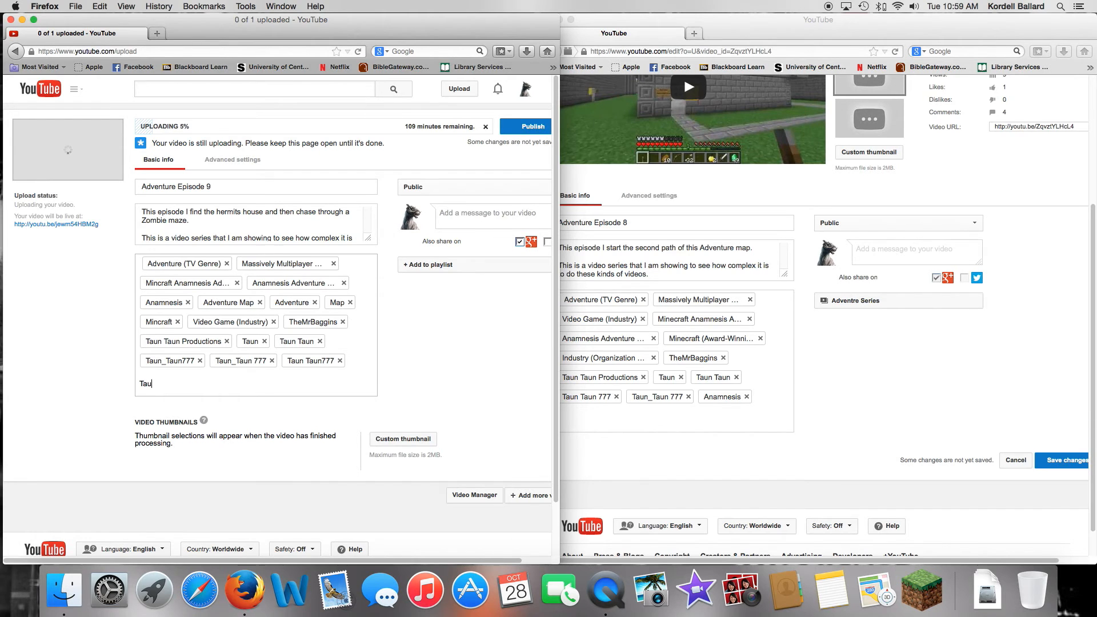
{"action": "type", "text": "n Taun"}
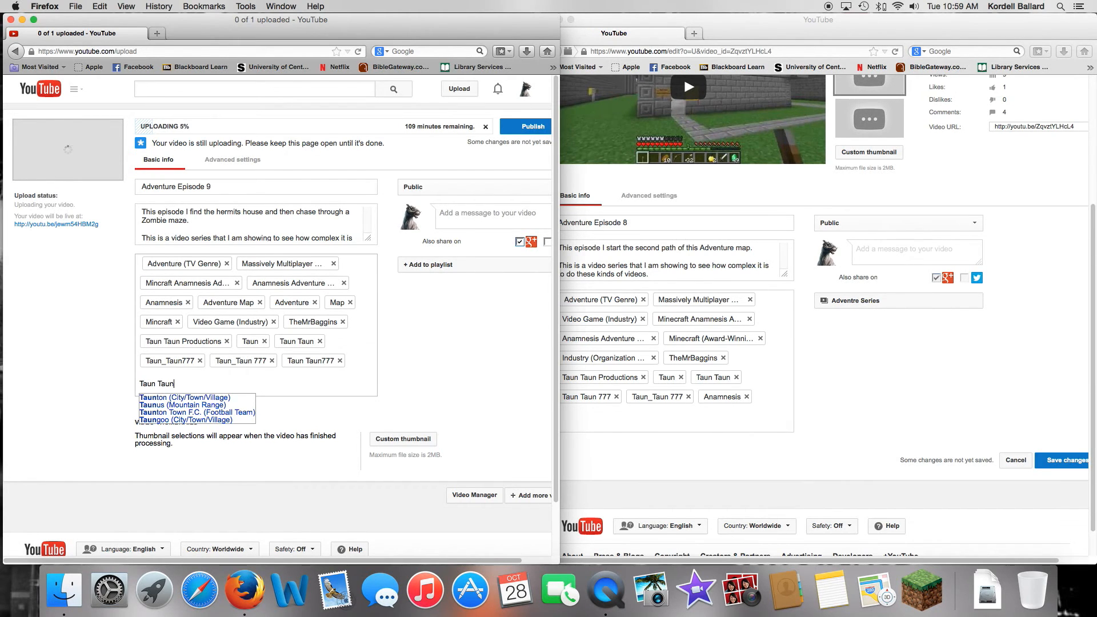
{"action": "type", "text": " 777"}
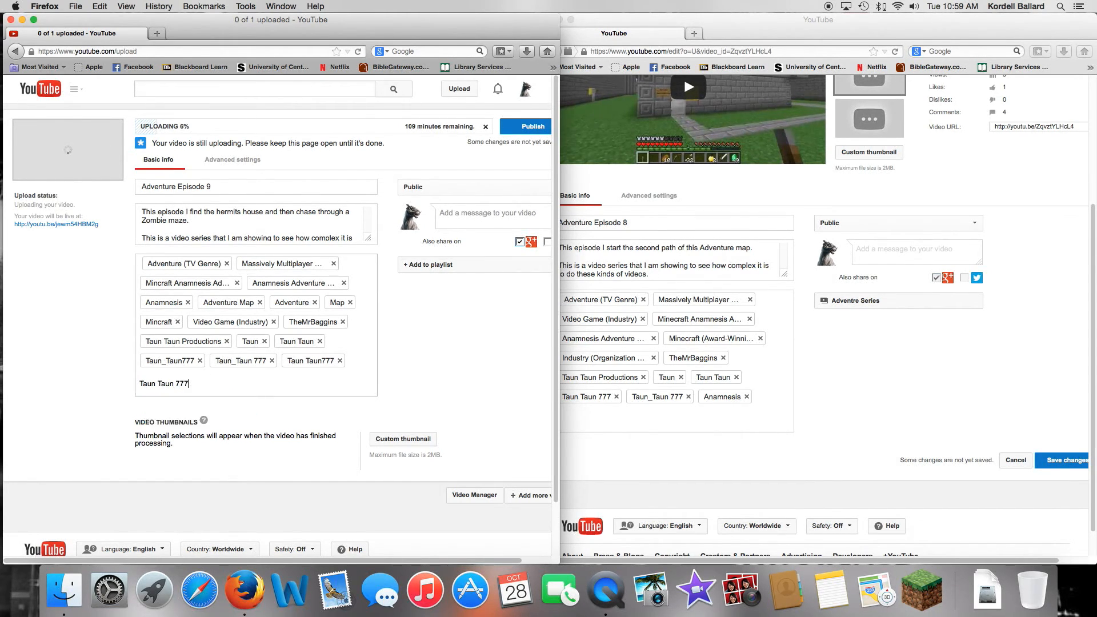
{"action": "key", "text": "Return"}
{"action": "type", "text": "A"}
{"action": "key", "text": "BackSpace"}
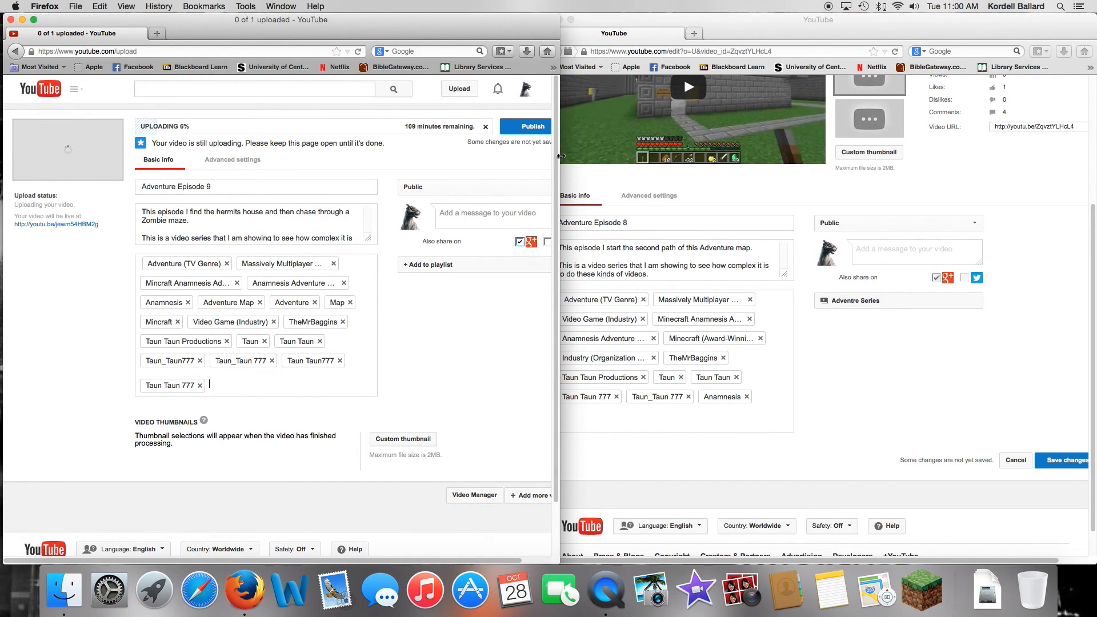
- Widen the Episode 9 upload window to show its full form, including the privacy, sharing and playlist options
{"action": "left_click_drag", "start_coordinate": [553, 159], "coordinate": [681, 147]}
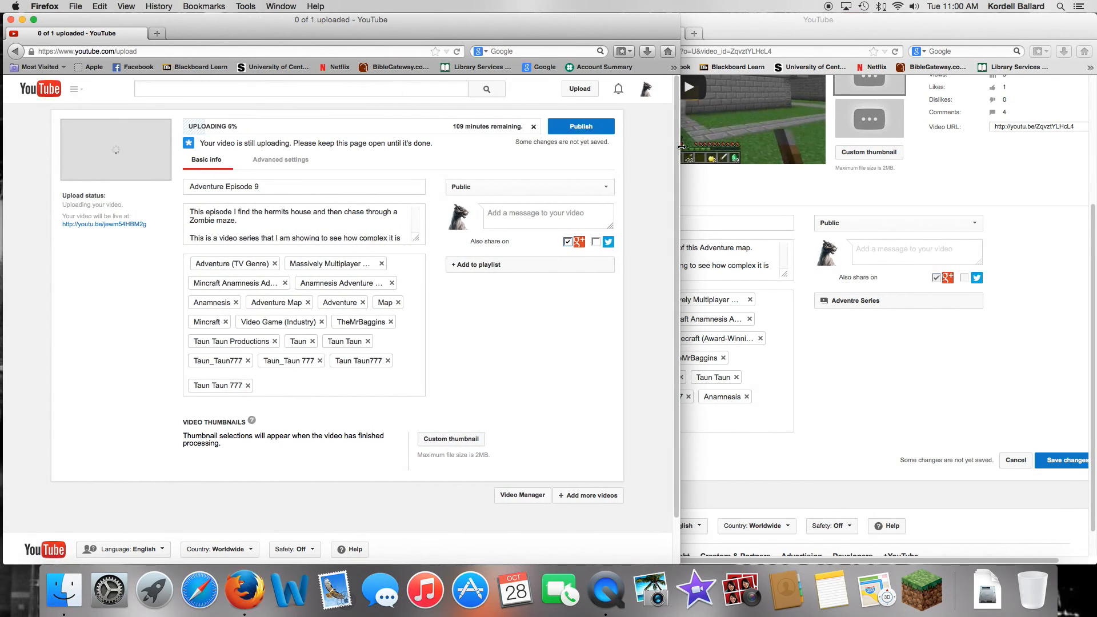